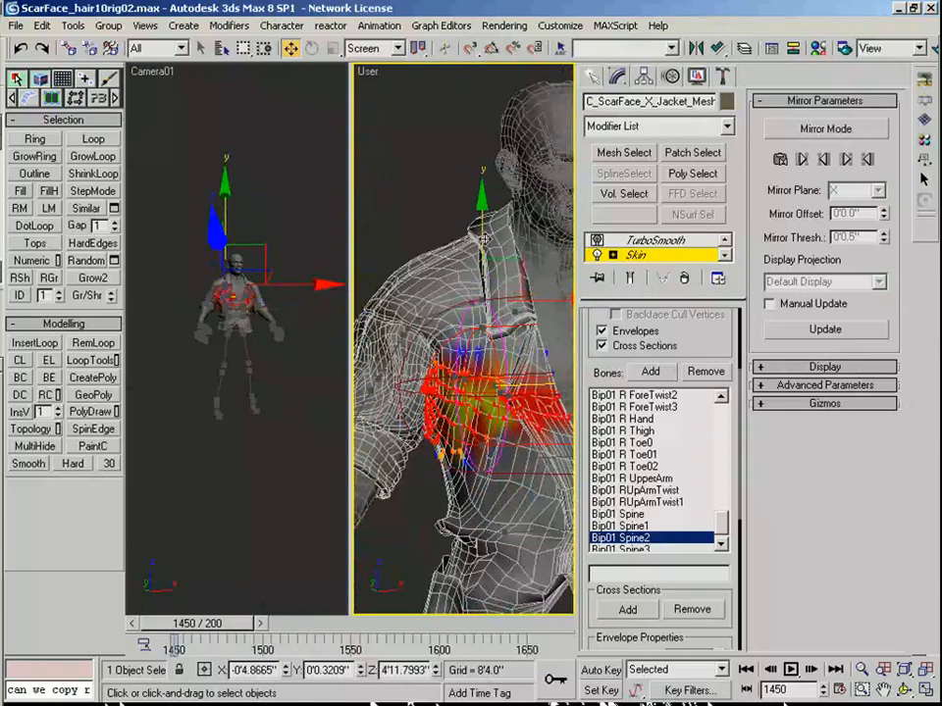
# - Enlarge the jacket's Bip01 R Clavicle outer envelope at the shoulder end, moving its control point about 0.94 inches down
pyautogui.keyDown('alt'); pyautogui.moveTo(517, 383); pyautogui.dragTo(488, 392, button='middle'); pyautogui.keyUp('alt')
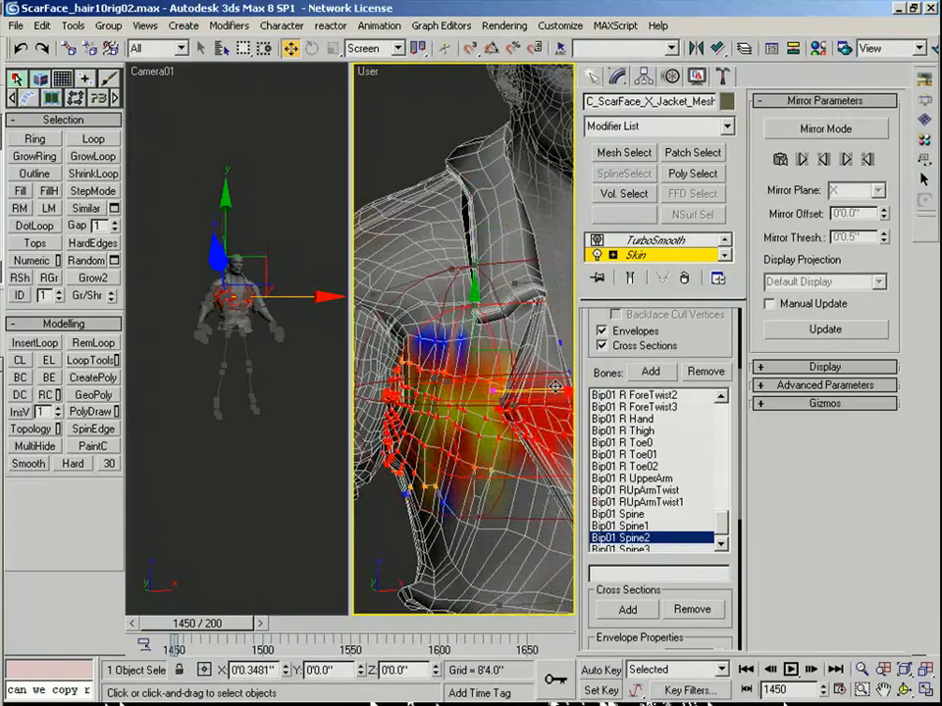
pyautogui.keyDown('alt'); pyautogui.moveTo(551, 388); pyautogui.dragTo(448, 292, button='middle'); pyautogui.keyUp('alt')
pyautogui.click(448, 292)
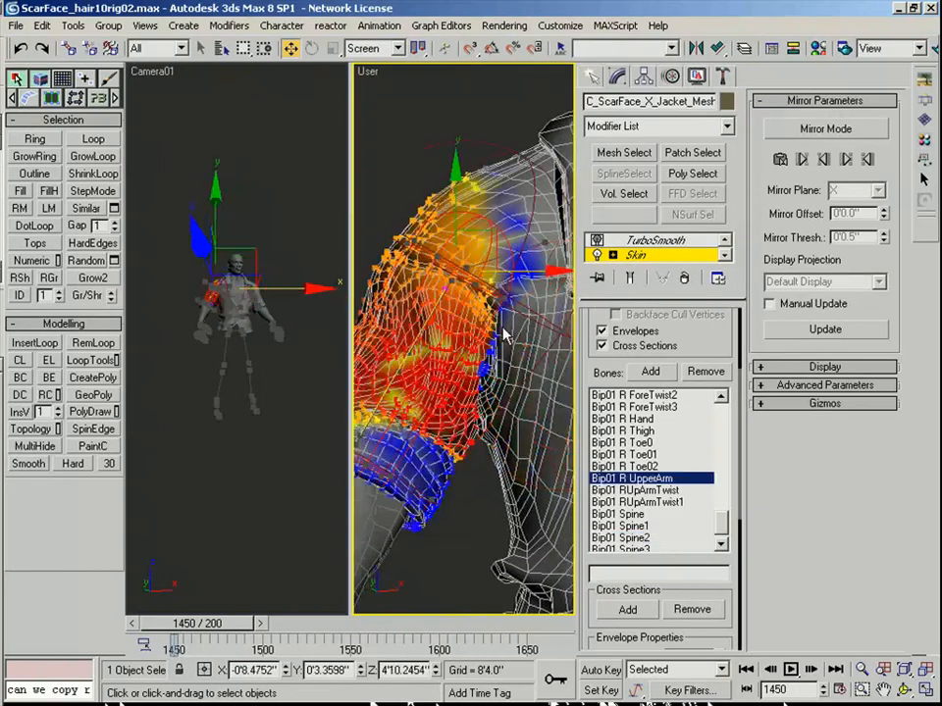
pyautogui.moveTo(530, 338)
pyautogui.keyDown('alt'); pyautogui.mouseDown(button='middle')
pyautogui.moveTo(614, 332)
pyautogui.moveTo(556, 337)
pyautogui.moveTo(477, 315)
pyautogui.moveTo(432, 327)
pyautogui.mouseUp(button='middle'); pyautogui.keyUp('alt')
pyautogui.click(411, 295)
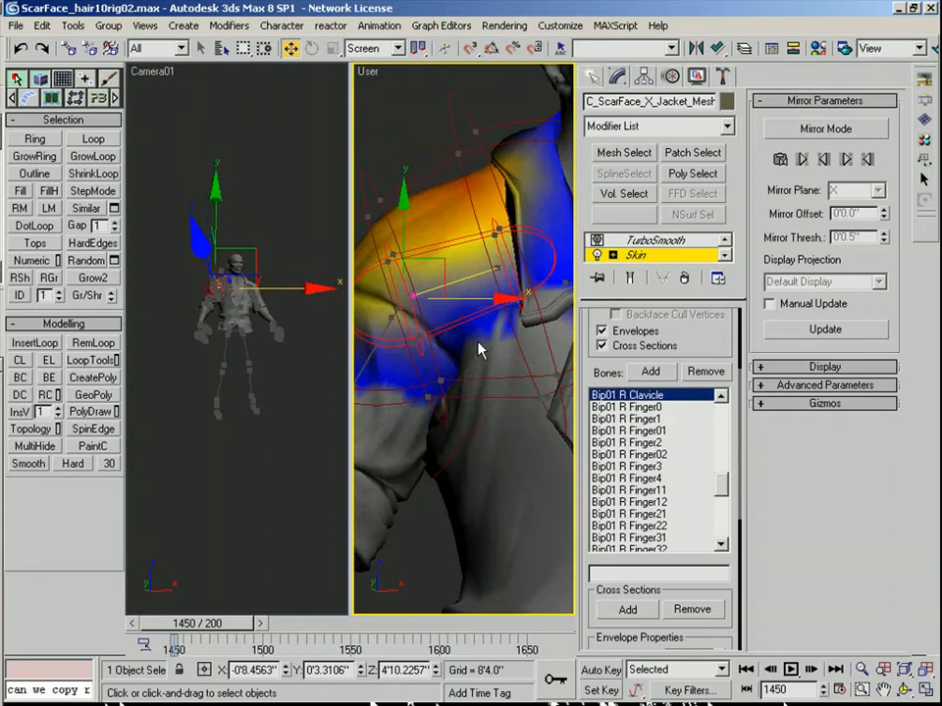
pyautogui.click(428, 396)
pyautogui.moveTo(428, 325)
pyautogui.mouseDown()
pyautogui.moveTo(428, 309)
pyautogui.moveTo(433, 359)
pyautogui.moveTo(430, 349)
pyautogui.mouseUp()
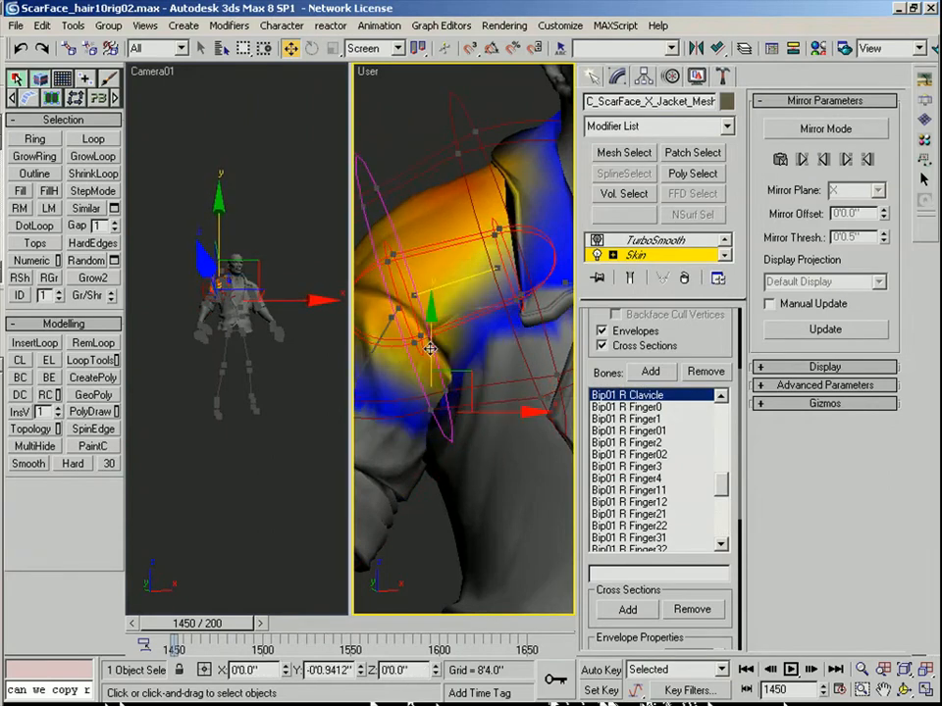
# - Mirror the right-side bone envelopes onto the left side of the jacket, pasting green to blue bones across the X plane
pyautogui.scroll(-5, 432, 363)
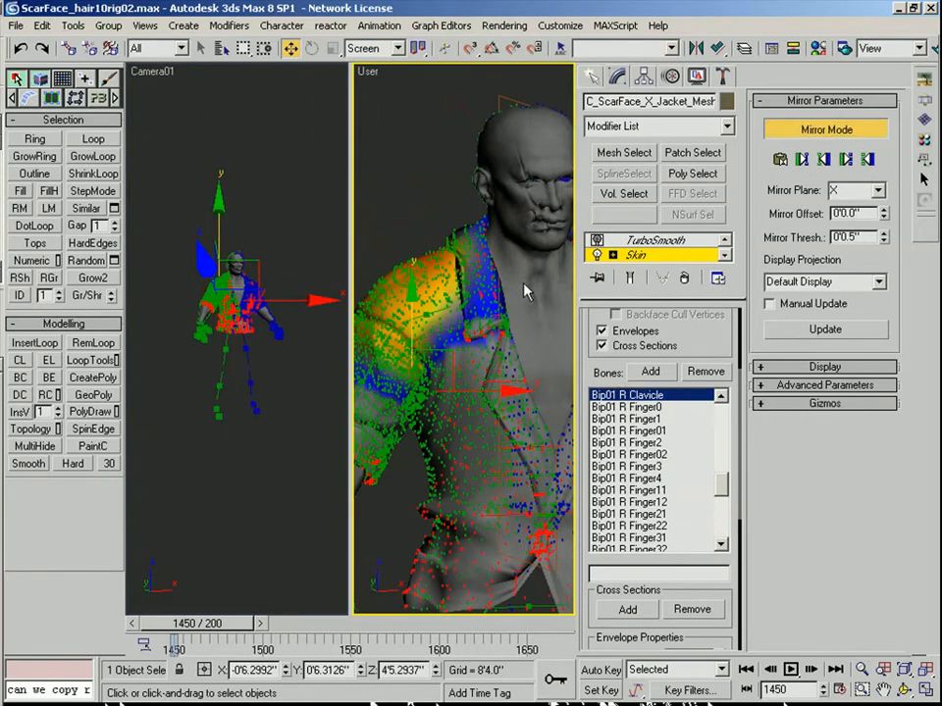
pyautogui.moveTo(526, 286); pyautogui.dragTo(345, 304, button='middle')
pyautogui.scroll(3, 471, 329)
pyautogui.click(800, 160)
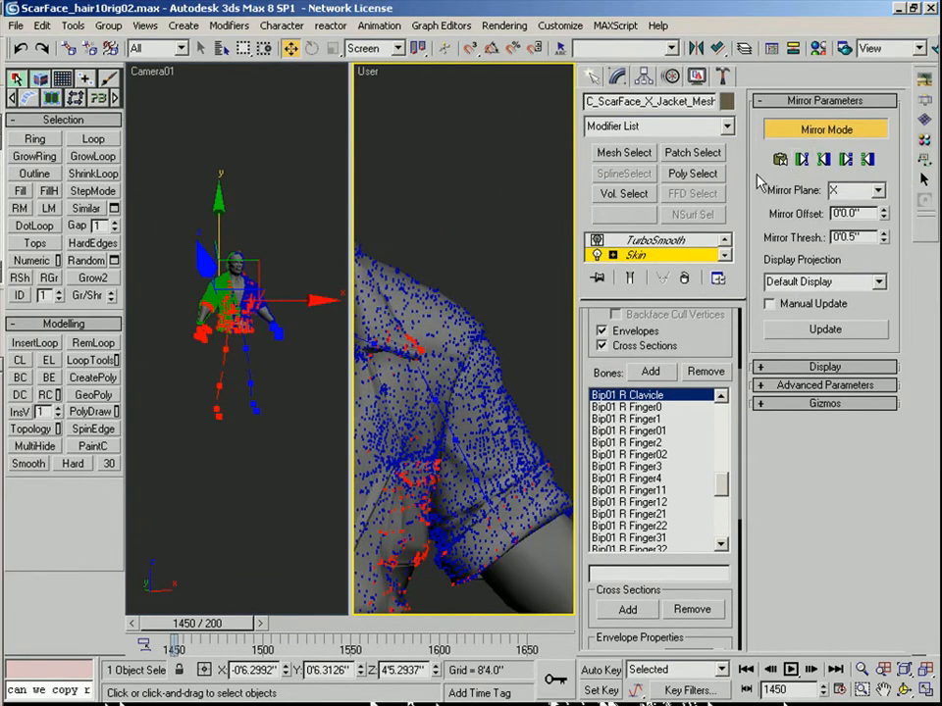
pyautogui.moveTo(422, 396); pyautogui.dragTo(498, 347, button='middle')
pyautogui.scroll(3, 509, 359)
pyautogui.click(633, 257)
# - Adjust the Bip01 R UpperArm envelope over the back of the jacket's right shoulder
pyautogui.scroll(-3, 461, 343)
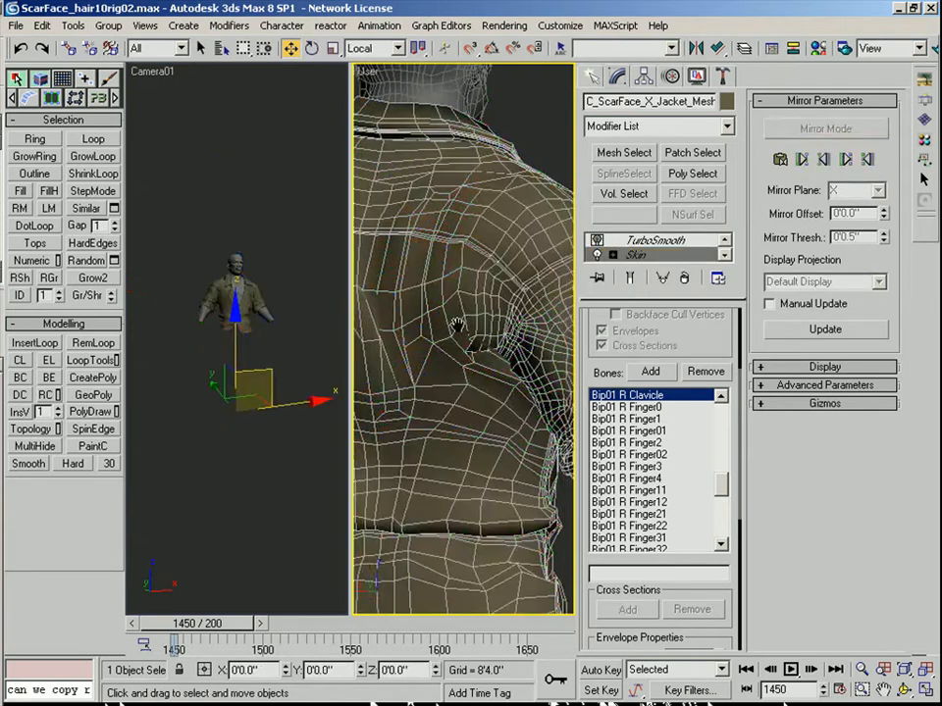
pyautogui.scroll(3, 463, 343)
pyautogui.click(628, 257)
pyautogui.moveTo(493, 340); pyautogui.dragTo(456, 333, button='middle')
pyautogui.click(503, 345)
pyautogui.moveTo(493, 290)
pyautogui.keyDown('alt'); pyautogui.mouseDown(button='middle')
pyautogui.moveTo(501, 269)
pyautogui.moveTo(502, 306)
pyautogui.mouseUp(button='middle'); pyautogui.keyUp('alt')
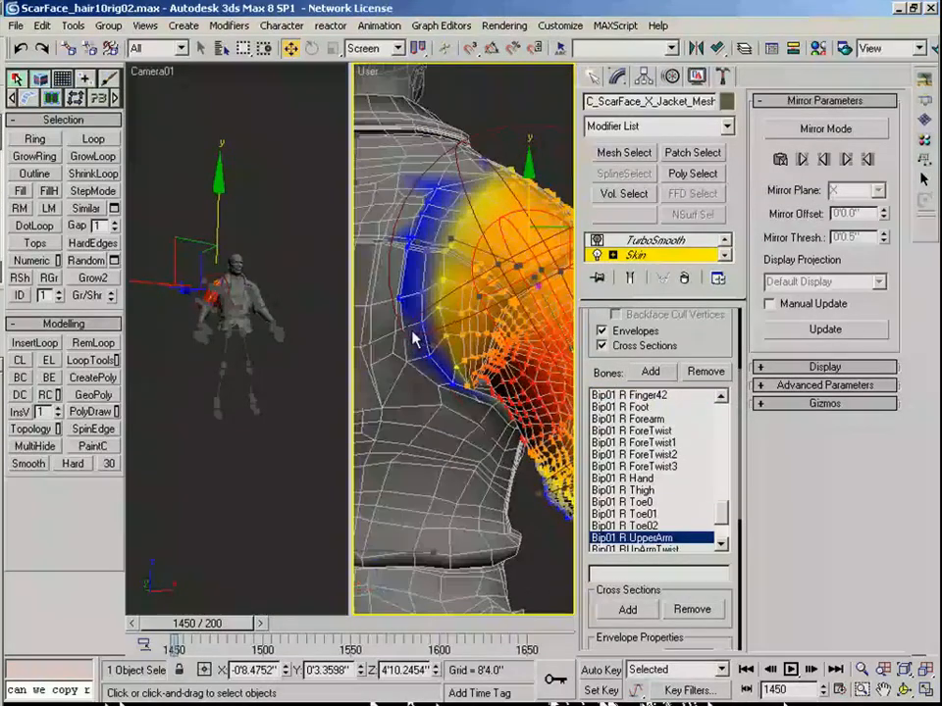
pyautogui.keyDown('alt'); pyautogui.moveTo(487, 358); pyautogui.dragTo(492, 486, button='middle'); pyautogui.keyUp('alt')
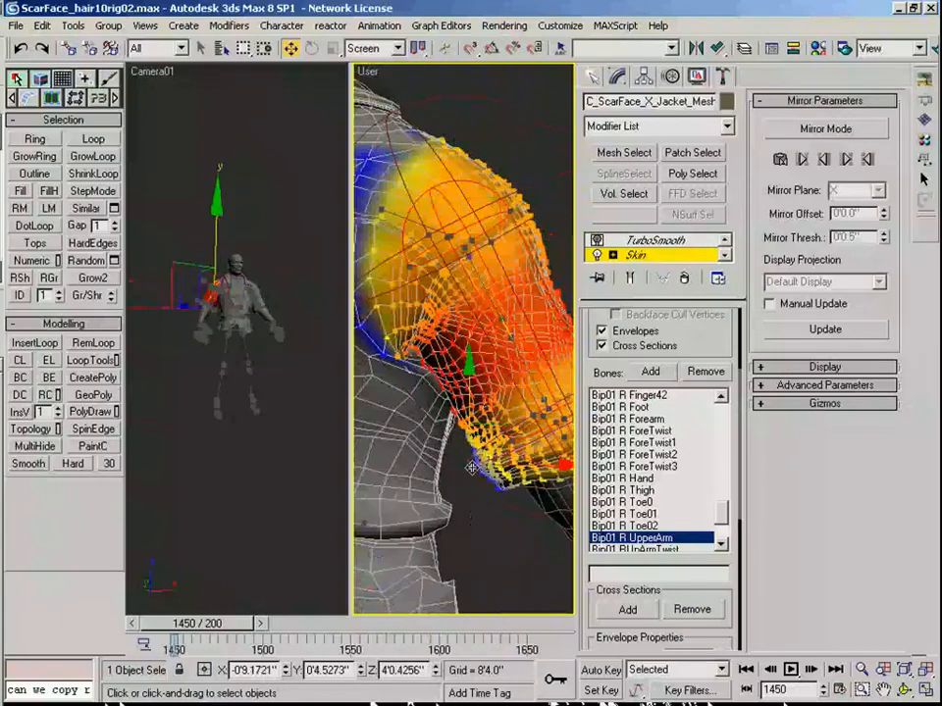
pyautogui.keyDown('alt'); pyautogui.moveTo(511, 426); pyautogui.dragTo(474, 345, button='middle'); pyautogui.keyUp('alt')
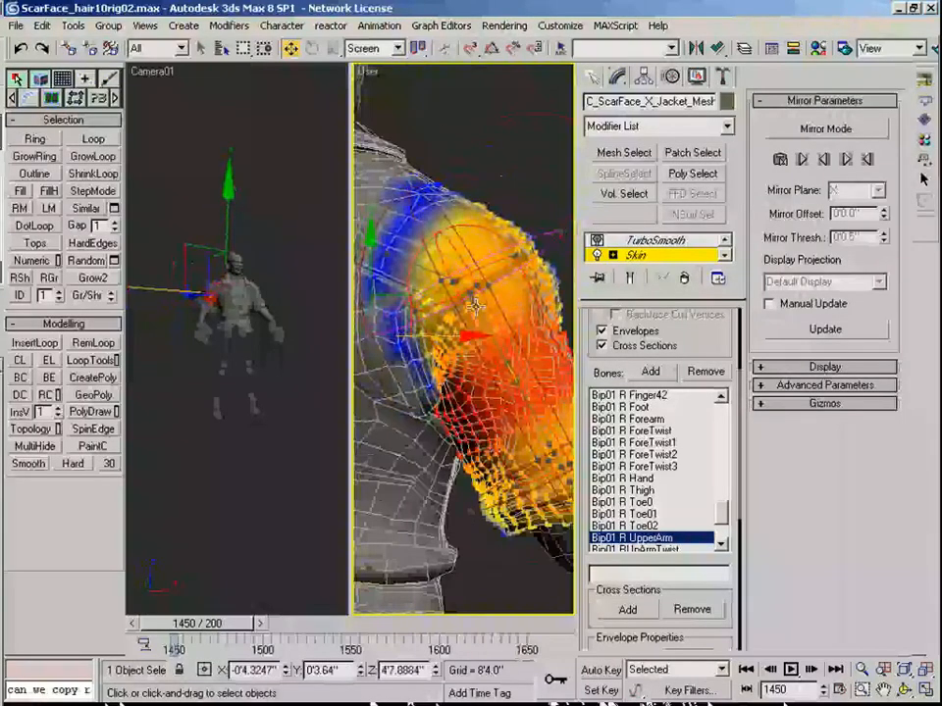
pyautogui.keyDown('alt'); pyautogui.moveTo(474, 299); pyautogui.dragTo(521, 400, button='middle'); pyautogui.keyUp('alt')
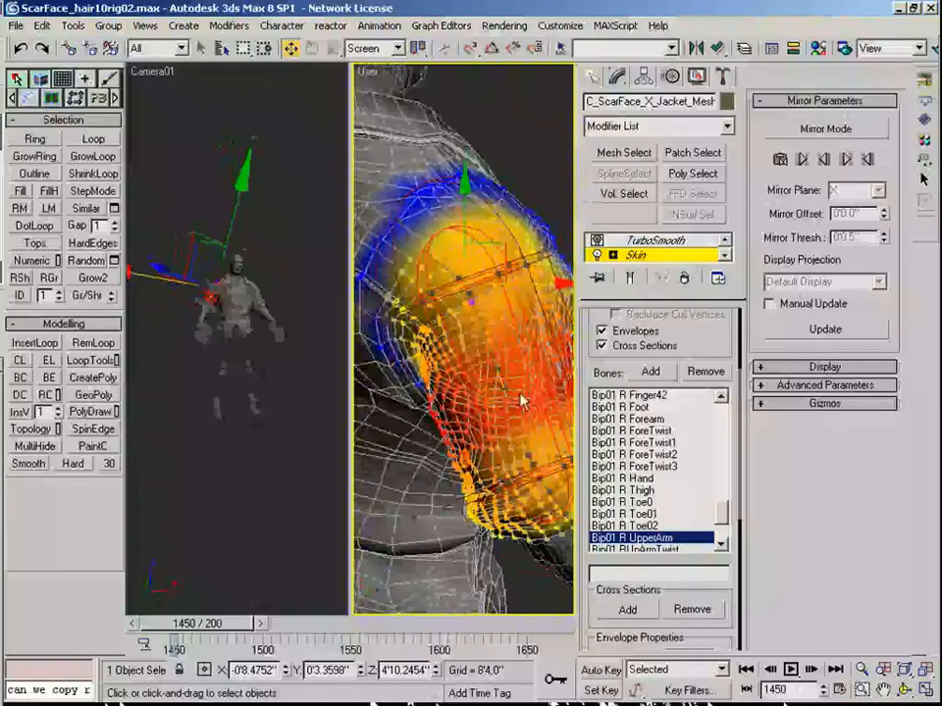
pyautogui.keyDown('alt'); pyautogui.moveTo(467, 291); pyautogui.dragTo(433, 308, button='middle'); pyautogui.keyUp('alt')
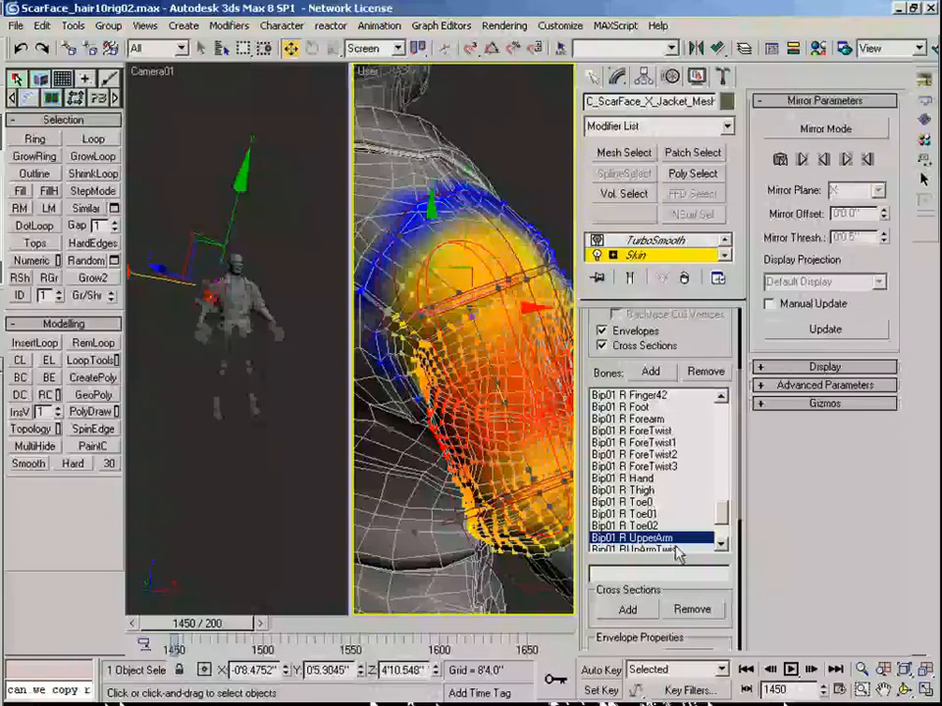
# - Reposition the Bip01 RUpArmTwist envelope over the back of the jacket's right shoulder
pyautogui.click(677, 549)
pyautogui.keyDown('alt'); pyautogui.moveTo(454, 361); pyautogui.dragTo(531, 304, button='middle'); pyautogui.keyUp('alt')
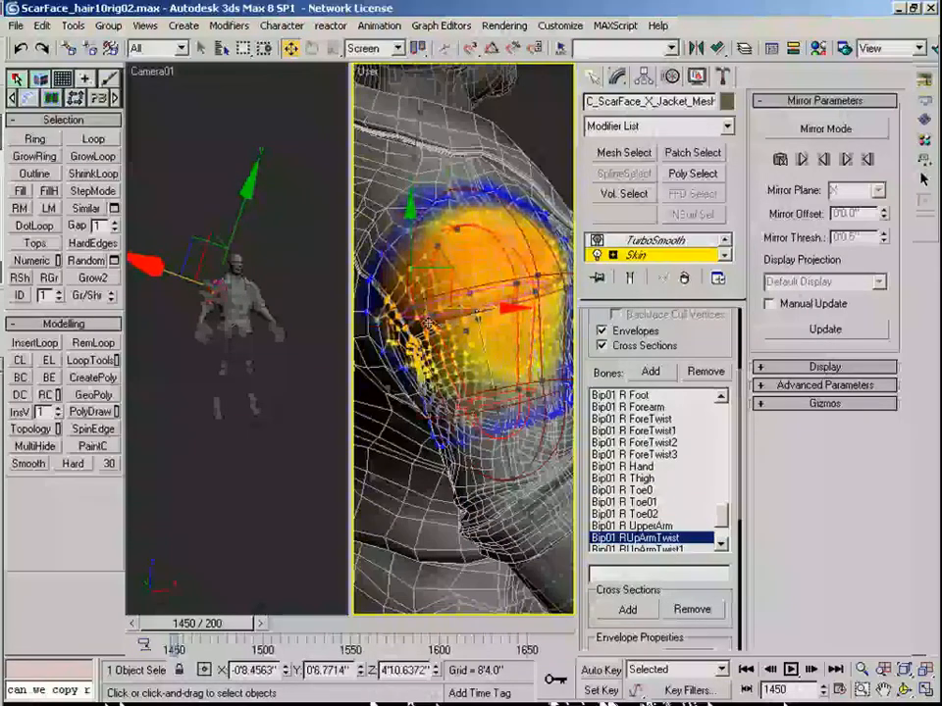
pyautogui.keyDown('alt'); pyautogui.moveTo(458, 312); pyautogui.dragTo(439, 330, button='middle'); pyautogui.keyUp('alt')
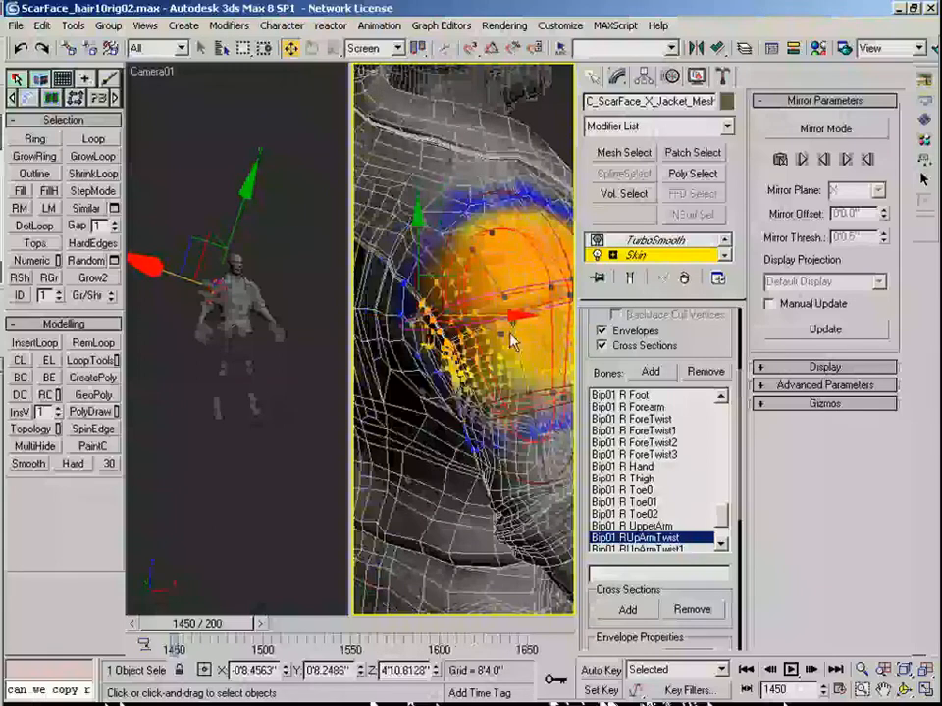
pyautogui.moveTo(503, 317)
pyautogui.keyDown('alt'); pyautogui.mouseDown(button='middle')
pyautogui.moveTo(490, 374)
pyautogui.moveTo(530, 396)
pyautogui.moveTo(457, 401)
pyautogui.mouseUp(button='middle'); pyautogui.keyUp('alt')
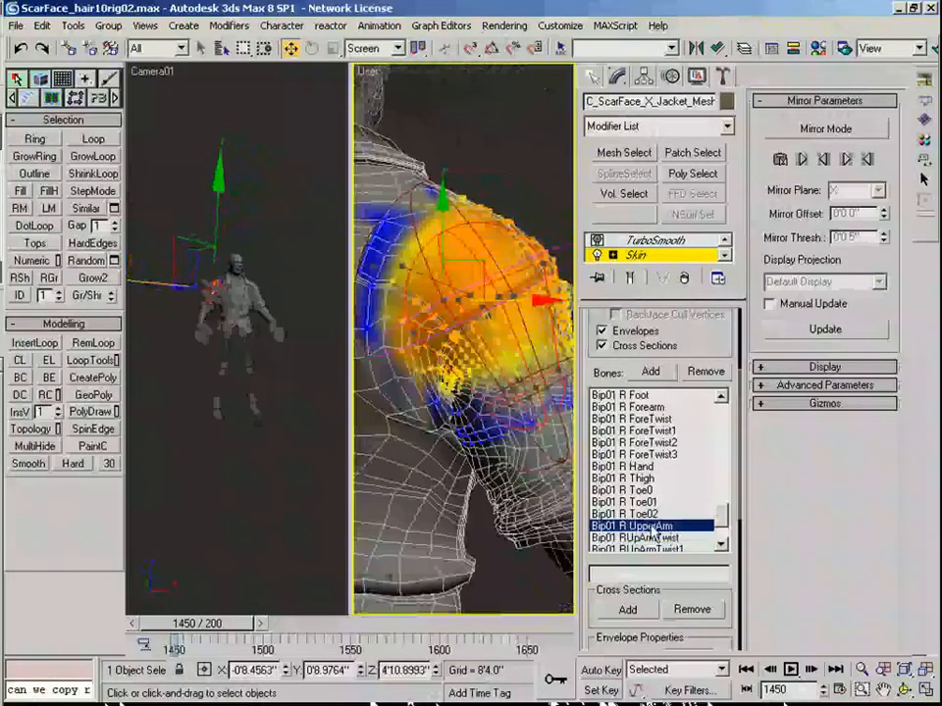
# - Refine the Bip01 R UpperArm and Bip01 RUpArmTwist envelopes around the back of the right armpit and sleeve
pyautogui.moveTo(407, 365); pyautogui.dragTo(430, 395, button='middle')
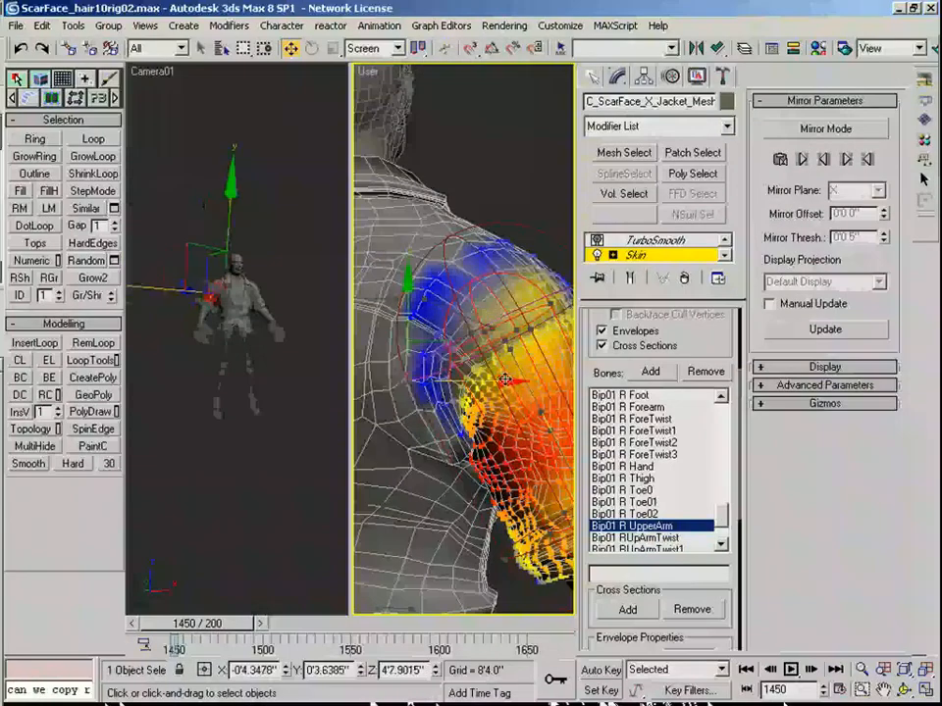
pyautogui.click(666, 538)
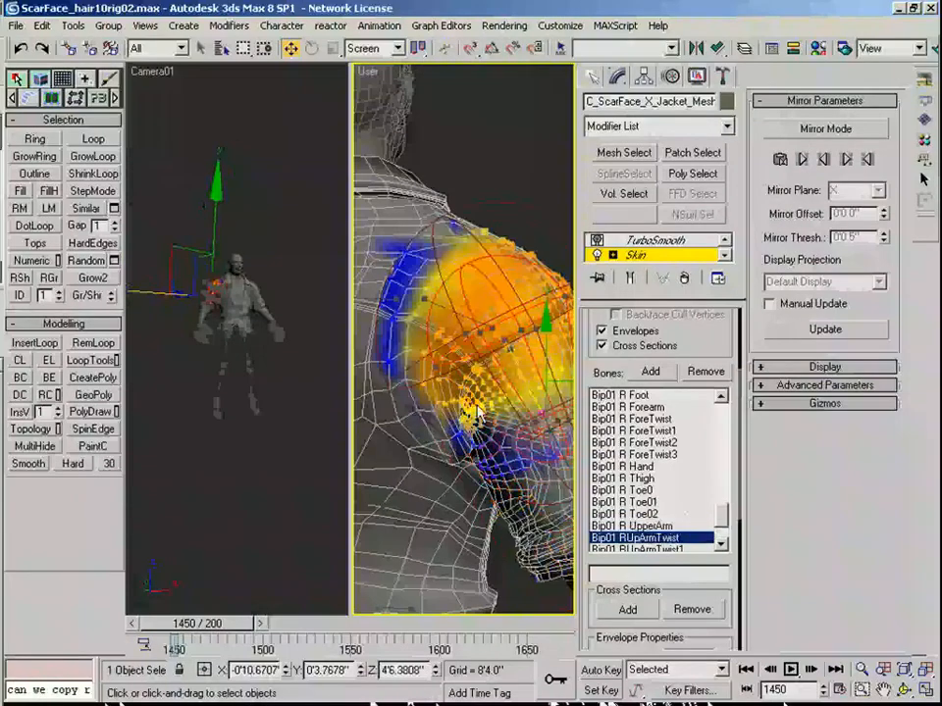
pyautogui.click(631, 526)
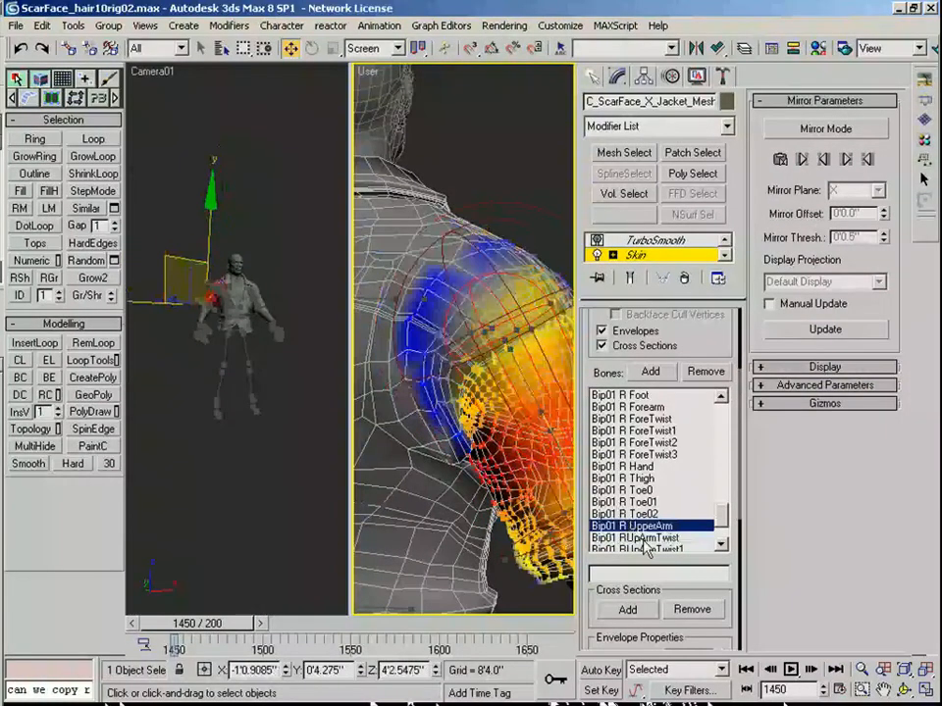
pyautogui.moveTo(549, 471); pyautogui.dragTo(518, 466, button='middle')
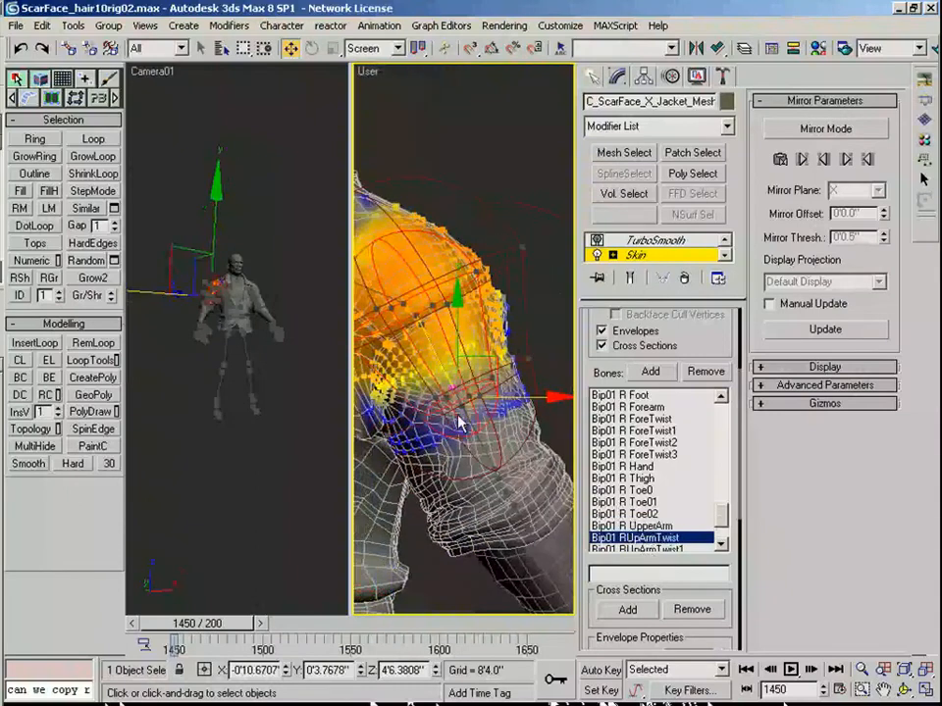
pyautogui.moveTo(484, 393); pyautogui.dragTo(574, 355)
# - Mirror the revised right arm envelopes to the left by pasting green to blue bones, and leave envelope editing
pyautogui.scroll(-3, 452, 421)
pyautogui.keyDown('alt'); pyautogui.moveTo(452, 421); pyautogui.dragTo(428, 378, button='middle'); pyautogui.keyUp('alt')
pyautogui.click(822, 132)
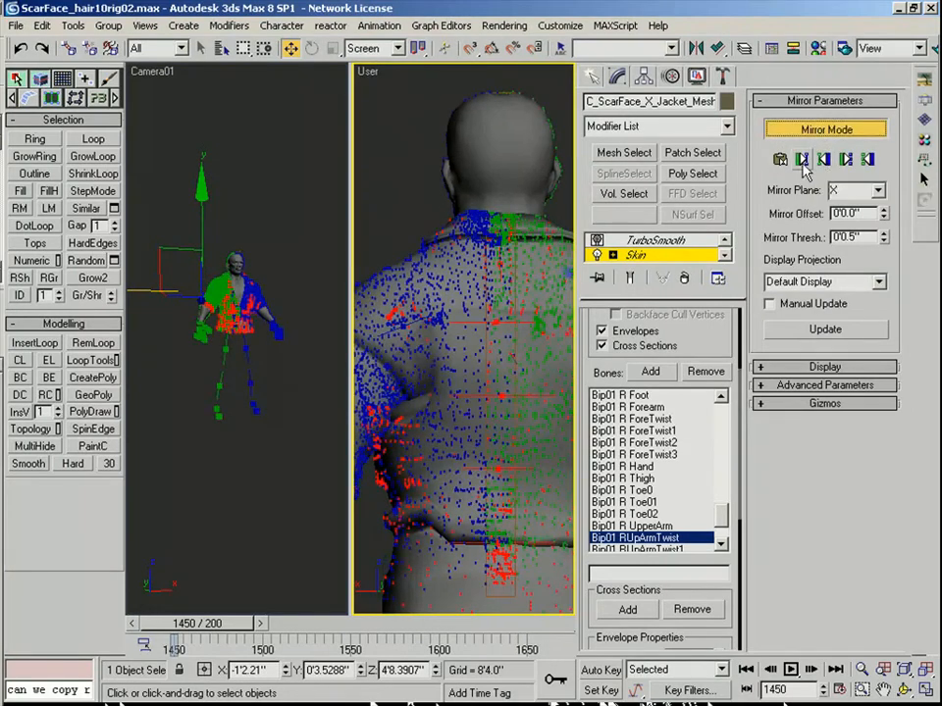
pyautogui.click(802, 163)
pyautogui.keyDown('alt'); pyautogui.moveTo(393, 374); pyautogui.dragTo(440, 348, button='middle'); pyautogui.keyUp('alt')
pyautogui.scroll(-3, 510, 344)
pyautogui.keyDown('alt'); pyautogui.moveTo(509, 345); pyautogui.dragTo(458, 336, button='middle'); pyautogui.keyUp('alt')
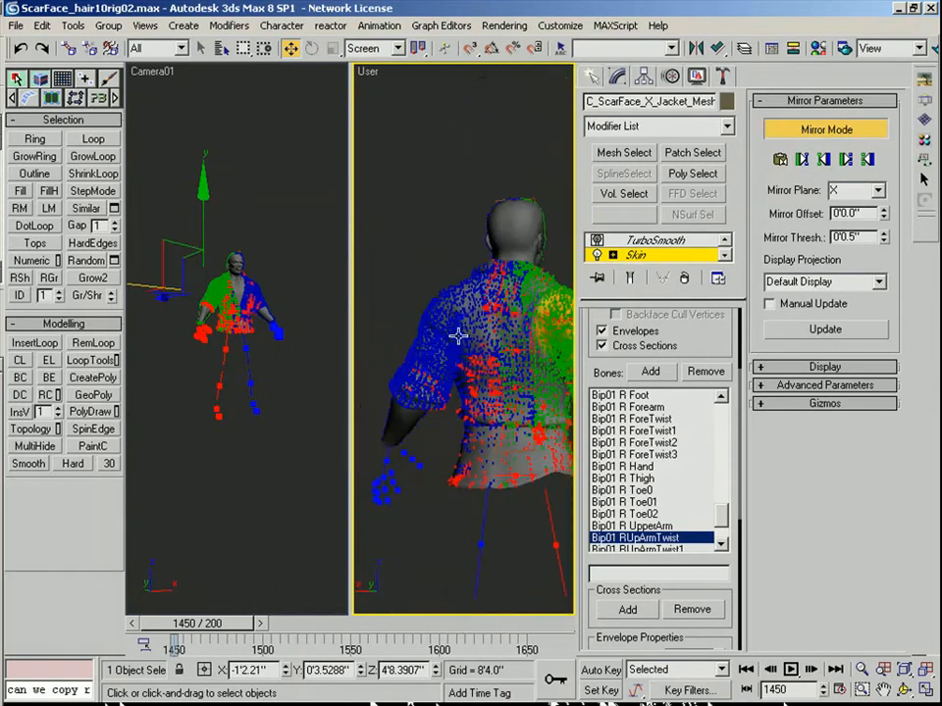
pyautogui.click(647, 241)
# - Reopen the jacket's Skin envelopes and reshape the Bip01 R UpperArm envelope at the front of the shoulder
pyautogui.moveTo(494, 333)
pyautogui.keyDown('alt'); pyautogui.mouseDown(button='middle')
pyautogui.moveTo(372, 334)
pyautogui.moveTo(418, 349)
pyautogui.moveTo(528, 287)
pyautogui.moveTo(567, 295)
pyautogui.mouseUp(button='middle'); pyautogui.keyUp('alt')
pyautogui.scroll(3, 420, 329)
pyautogui.scroll(3, 528, 287)
pyautogui.press('F4')
pyautogui.click(638, 255)
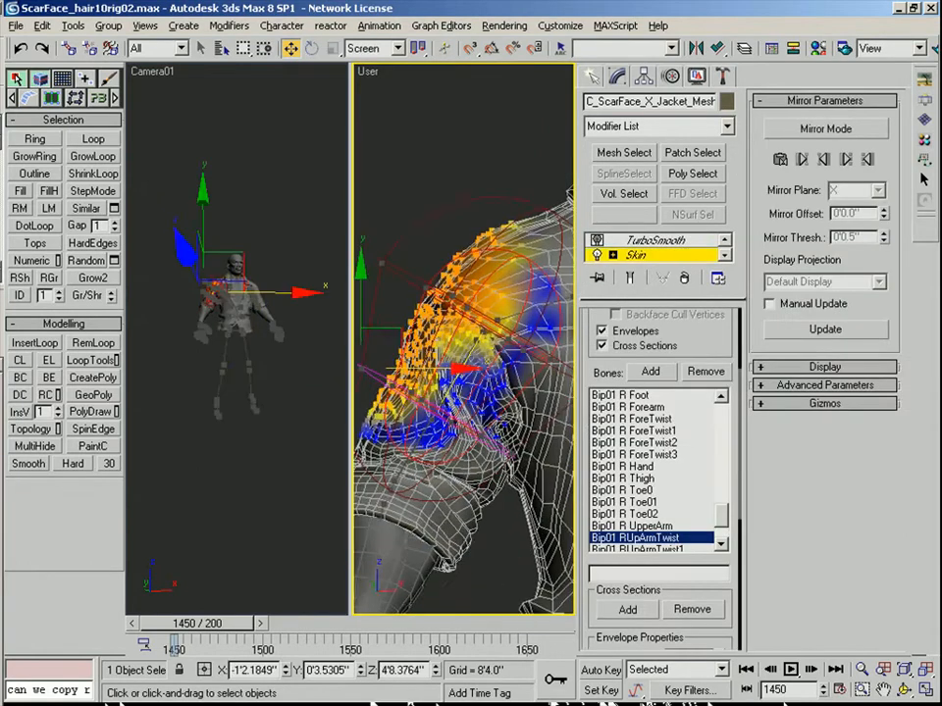
pyautogui.keyDown('alt'); pyautogui.moveTo(450, 308); pyautogui.dragTo(484, 360, button='middle'); pyautogui.keyUp('alt')
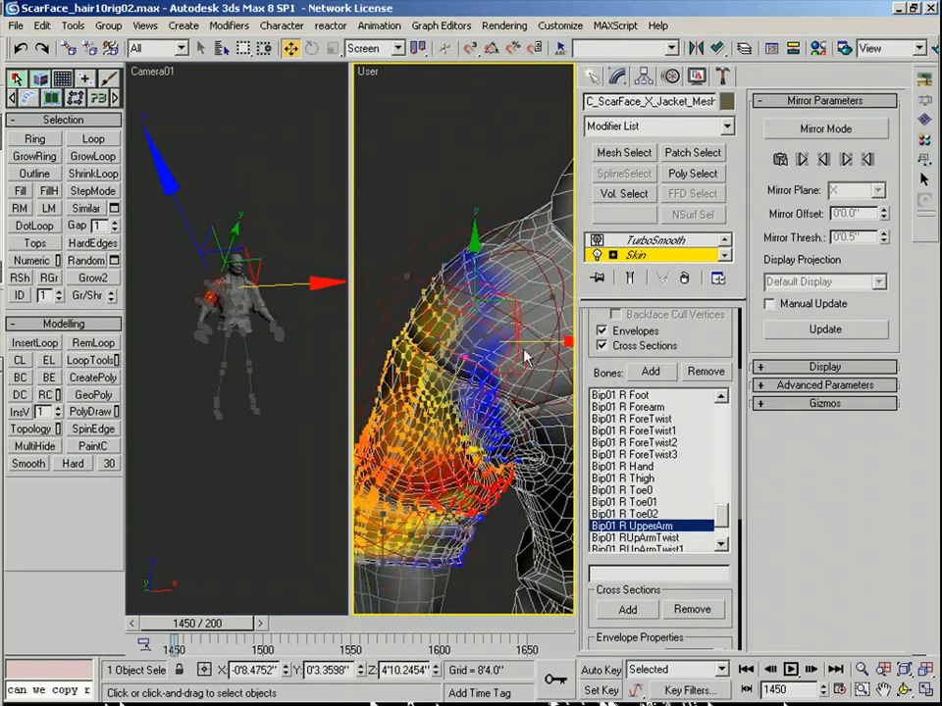
pyautogui.moveTo(523, 340); pyautogui.dragTo(542, 343)
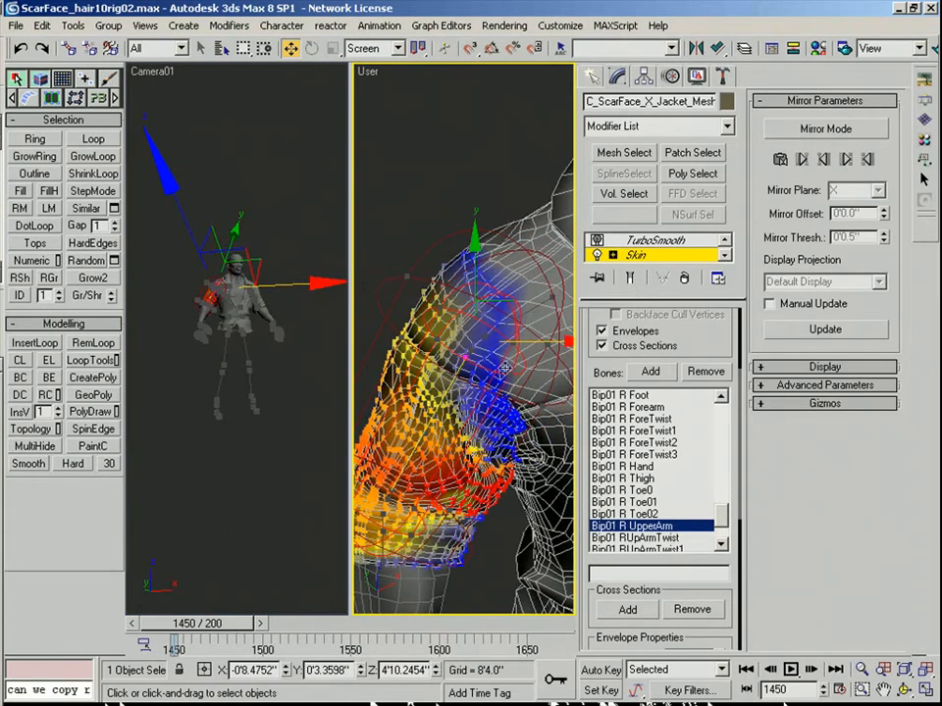
pyautogui.press('t')
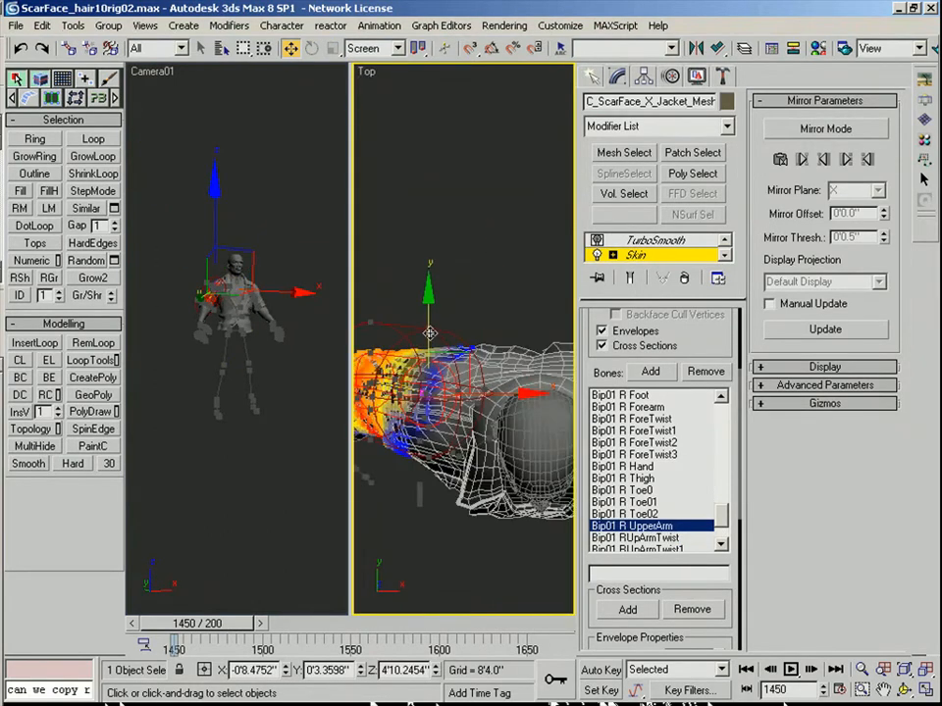
# - Paste the right upper arm envelope onto the left side in Mirror Mode and return to the TurboSmooth level
pyautogui.click(829, 130)
pyautogui.moveTo(538, 275); pyautogui.dragTo(299, 272, button='middle')
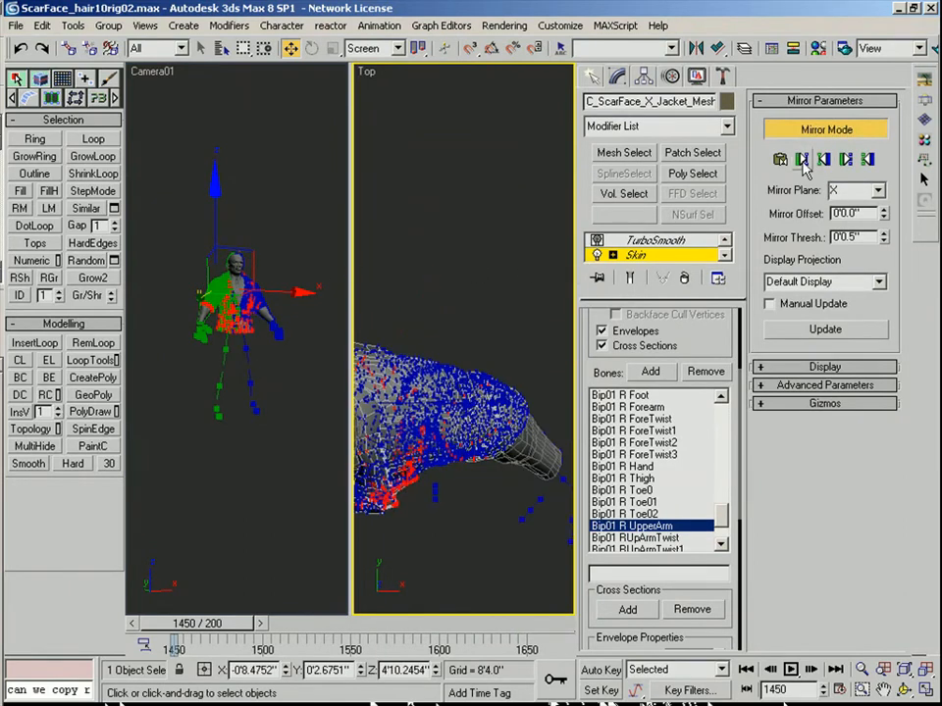
pyautogui.moveTo(467, 333); pyautogui.dragTo(655, 296, button='middle')
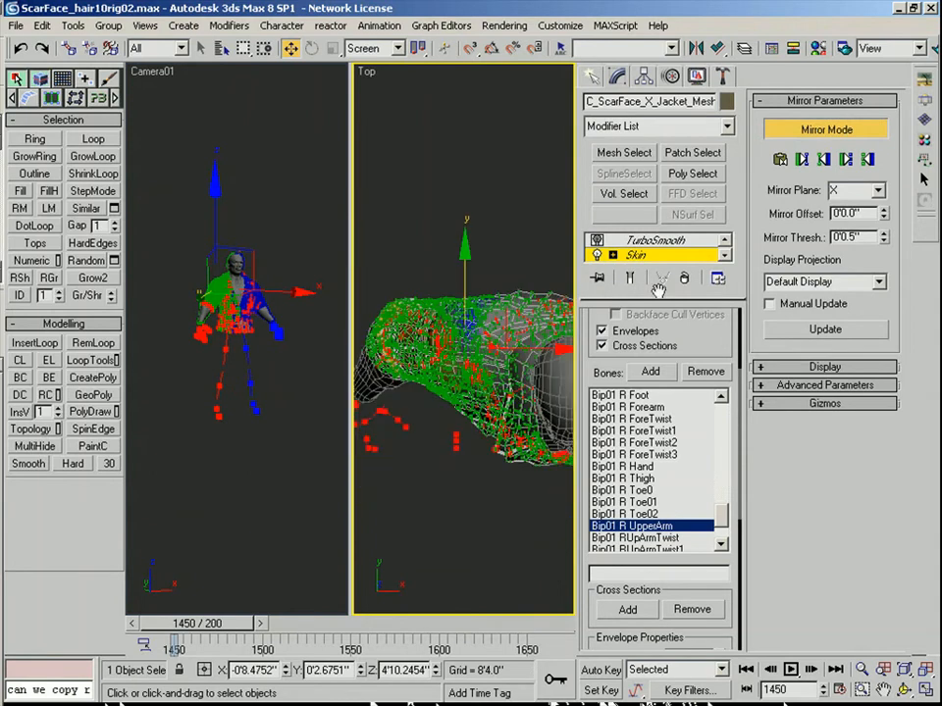
pyautogui.click(656, 239)
# - Check the jacket's shoulders from the front, deselect it and exit isolation to show the whole character
pyautogui.press('f')
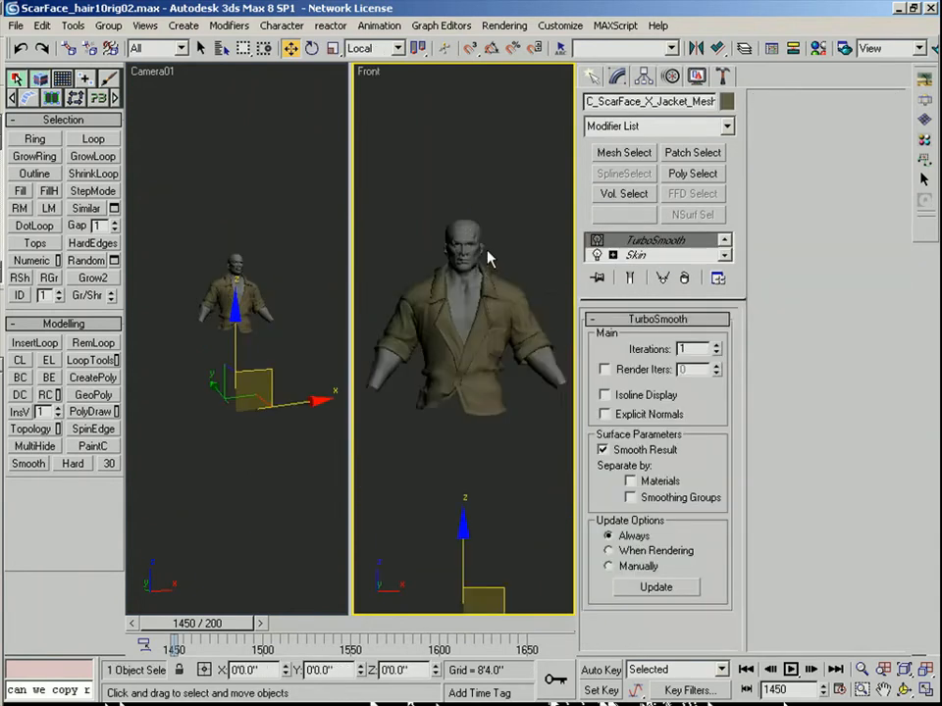
pyautogui.keyDown('alt'); pyautogui.moveTo(508, 335); pyautogui.dragTo(530, 349, button='middle'); pyautogui.keyUp('alt')
pyautogui.scroll(4, 530, 349)
pyautogui.moveTo(472, 324)
pyautogui.keyDown('alt'); pyautogui.mouseDown(button='middle')
pyautogui.moveTo(530, 311)
pyautogui.moveTo(483, 340)
pyautogui.moveTo(469, 336)
pyautogui.mouseUp(button='middle'); pyautogui.keyUp('alt')
pyautogui.scroll(-4, 530, 311)
pyautogui.click(445, 204)
pyautogui.keyDown('alt'); pyautogui.moveTo(452, 280); pyautogui.dragTo(439, 294, button='middle'); pyautogui.keyUp('alt')
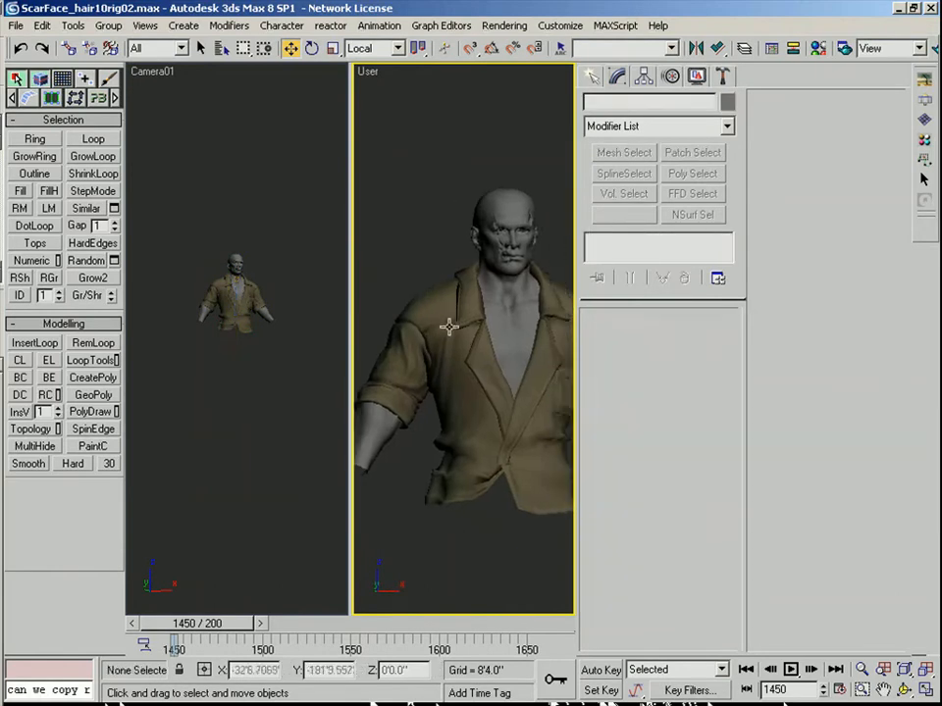
pyautogui.hotkey('alt', 'q')
pyautogui.moveTo(480, 416); pyautogui.dragTo(448, 479, button='middle')
pyautogui.moveTo(471, 377); pyautogui.dragTo(469, 448, button='middle')
pyautogui.scroll(3, 469, 448)
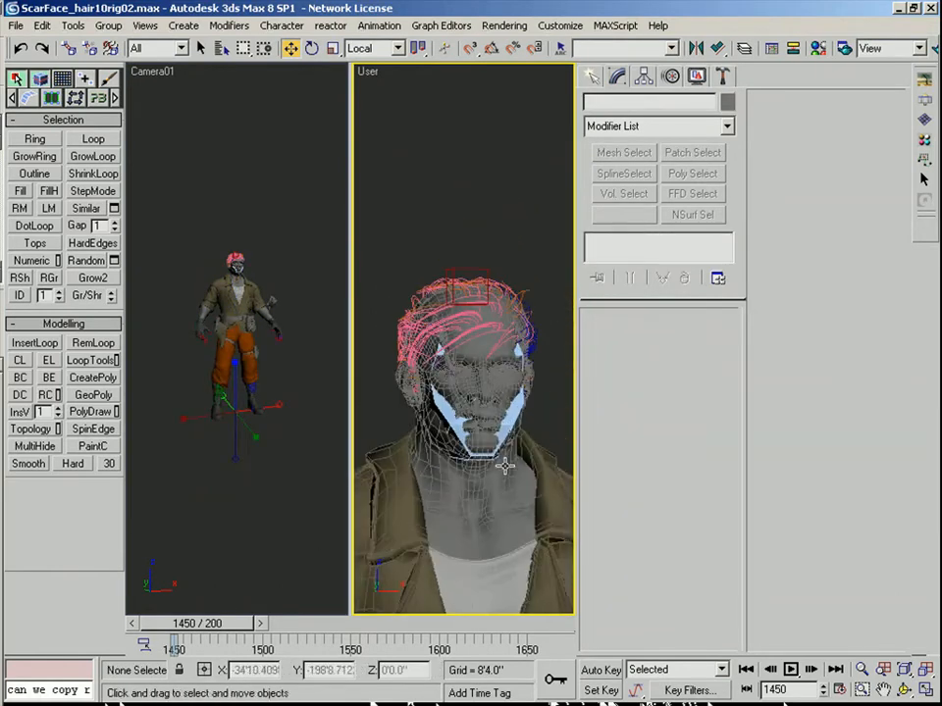
# - Turn on Auto Key at frame 1450 and rotate Bip01 Head toward the character's right
pyautogui.click(505, 429)
pyautogui.press('e')
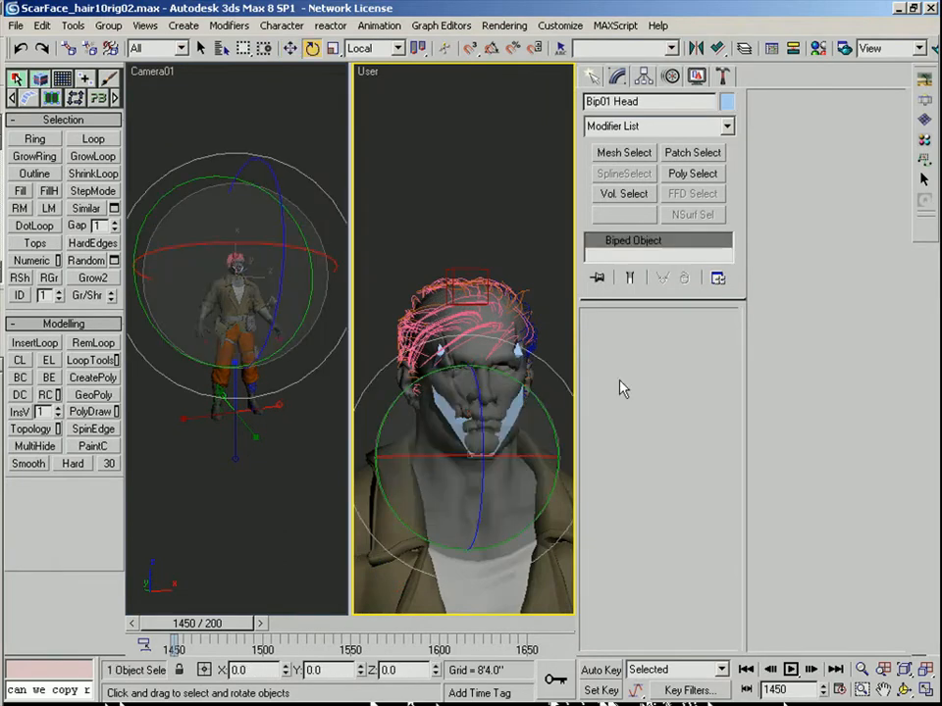
pyautogui.click(601, 670)
pyautogui.press('F3')
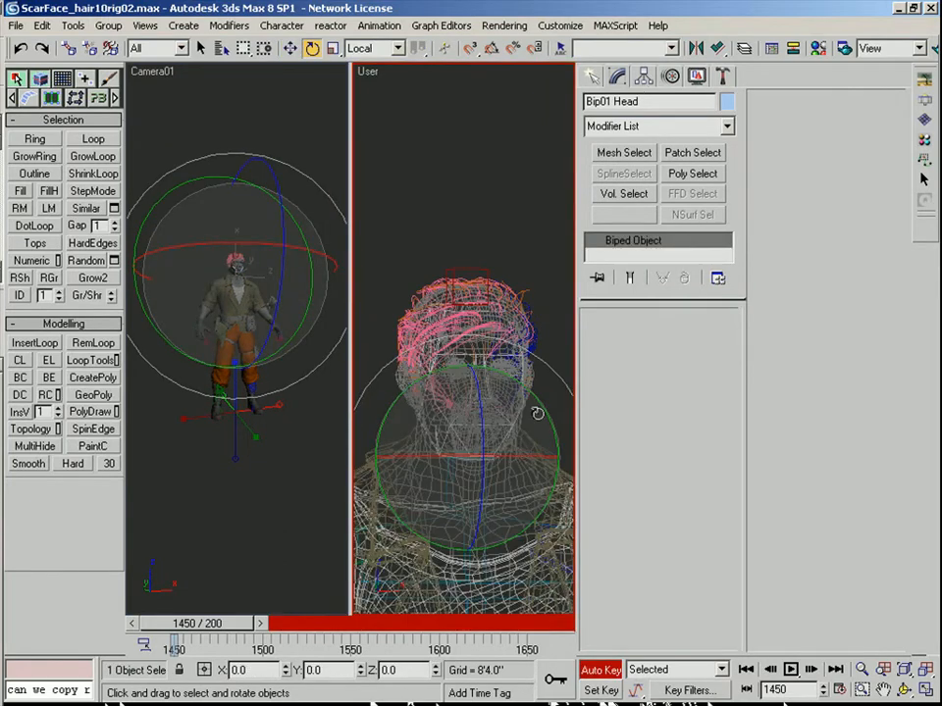
pyautogui.moveTo(526, 447)
pyautogui.mouseDown()
pyautogui.moveTo(510, 453)
pyautogui.moveTo(564, 449)
pyautogui.moveTo(431, 444)
pyautogui.moveTo(542, 447)
pyautogui.moveTo(488, 444)
pyautogui.moveTo(542, 412)
pyautogui.moveTo(544, 427)
pyautogui.moveTo(540, 417)
pyautogui.mouseUp()
pyautogui.press('F3')
pyautogui.rightClick(540, 416)
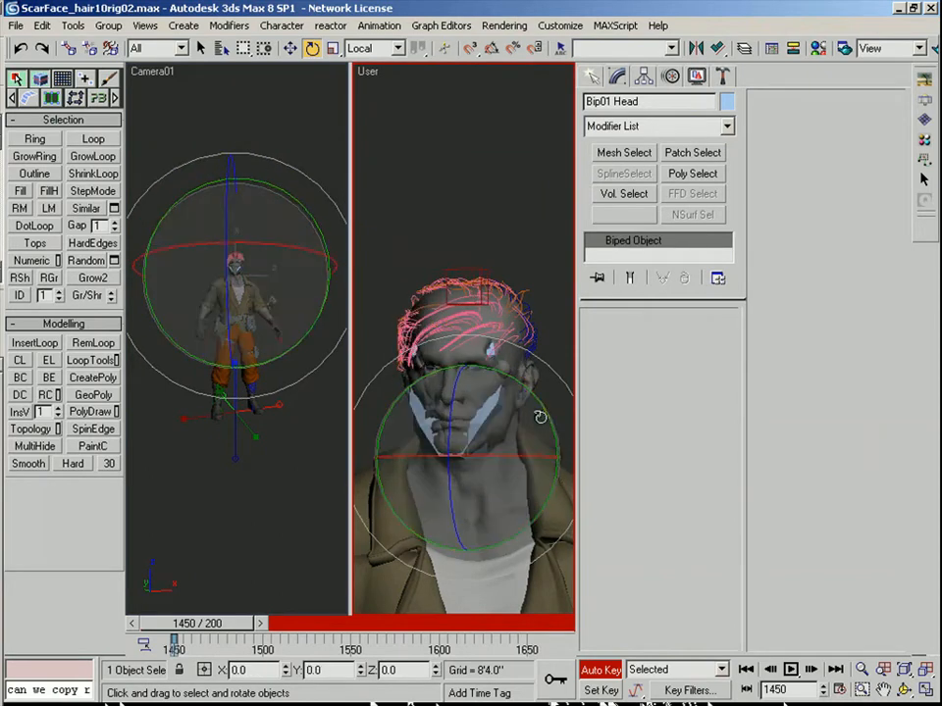
# - Select the character's body mesh and isolate it around the head and neck
pyautogui.keyDown('alt'); pyautogui.moveTo(501, 437); pyautogui.dragTo(502, 383, button='middle'); pyautogui.keyUp('alt')
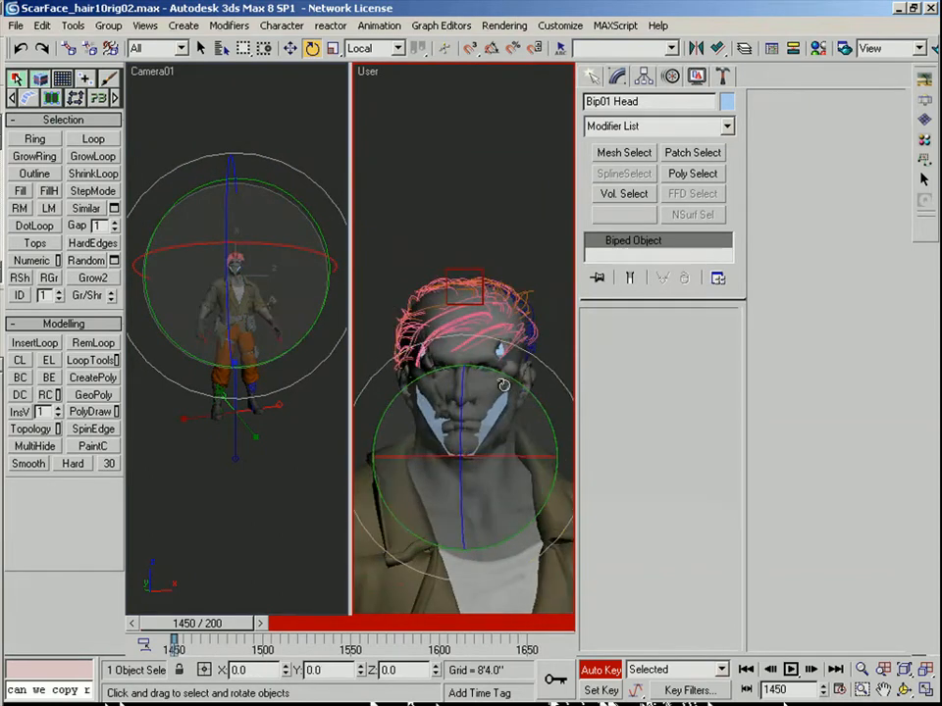
pyautogui.click(543, 304)
pyautogui.click(505, 487)
pyautogui.hotkey('alt', 'q')
pyautogui.scroll(5, 521, 431)
pyautogui.moveTo(506, 316); pyautogui.dragTo(471, 346, button='middle')
# - Edit the body's Skin envelopes and widen the outer upper and lower cross sections of the Bip01 Neck envelope
pyautogui.click(635, 256)
pyautogui.press('1')
pyautogui.moveTo(480, 403); pyautogui.dragTo(498, 439, button='middle')
pyautogui.click(461, 452)
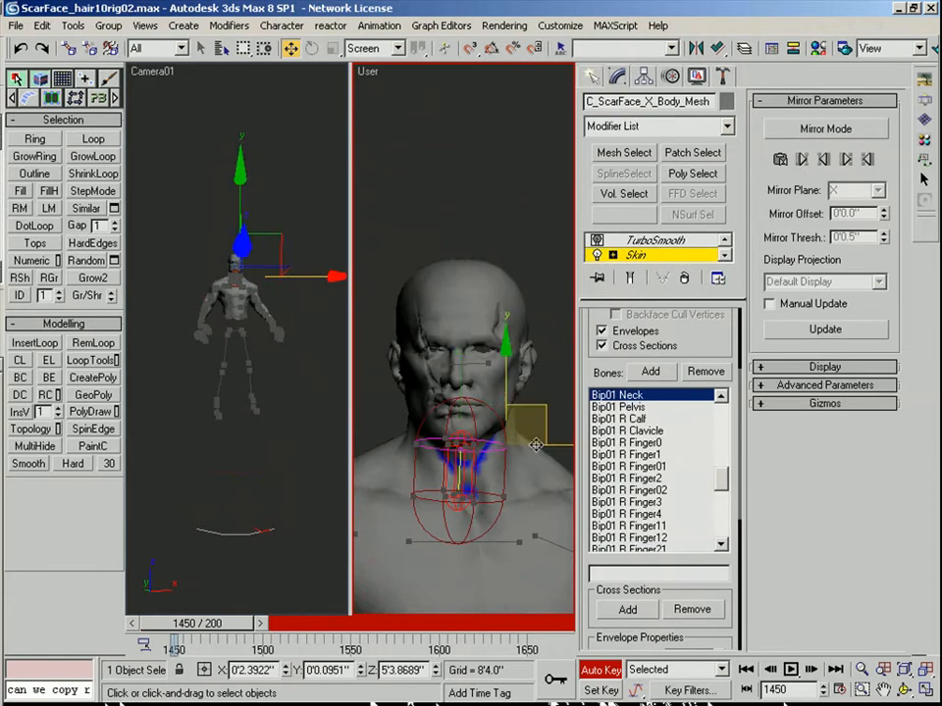
pyautogui.moveTo(568, 443); pyautogui.dragTo(601, 438)
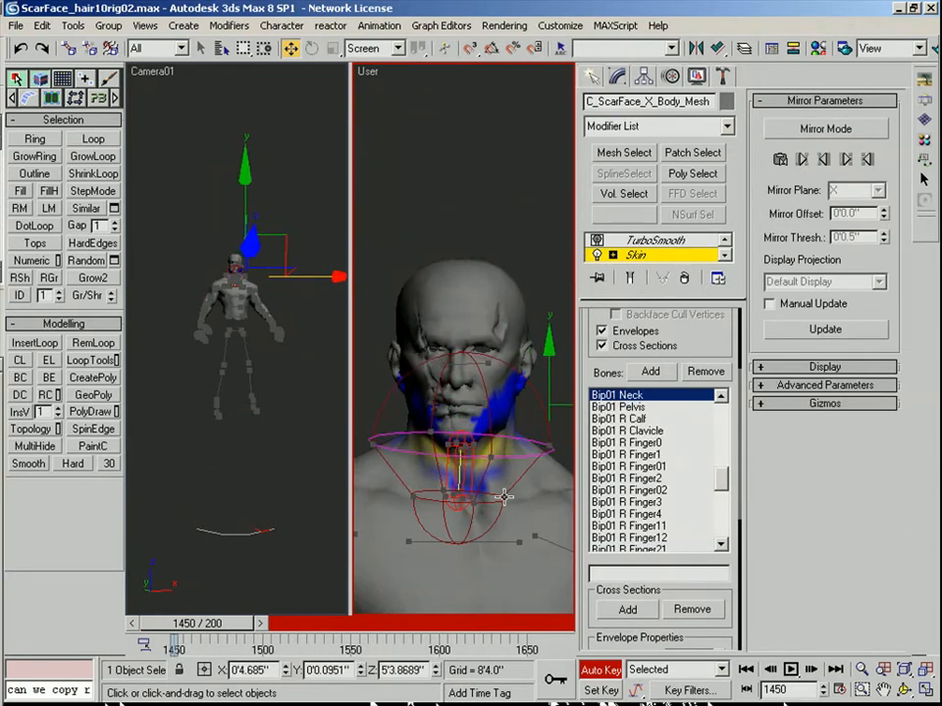
pyautogui.click(504, 499)
pyautogui.moveTo(563, 498); pyautogui.dragTo(593, 490)
# - Select the Bip01 Head envelope and reposition its end point from the top view so it runs front to back through the head
pyautogui.keyDown('alt'); pyautogui.moveTo(441, 383); pyautogui.dragTo(517, 387, button='middle'); pyautogui.keyUp('alt')
pyautogui.click(469, 392)
pyautogui.scroll(-2, 491, 463)
pyautogui.scroll(-3, 434, 492)
pyautogui.scroll(4, 435, 492)
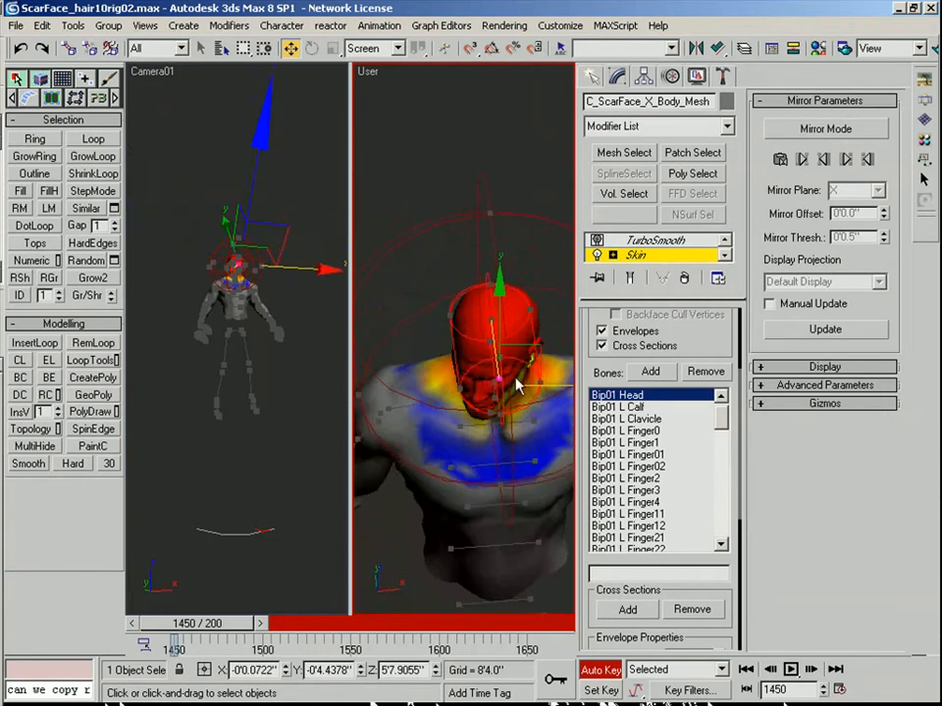
pyautogui.press('t')
pyautogui.scroll(5, 506, 379)
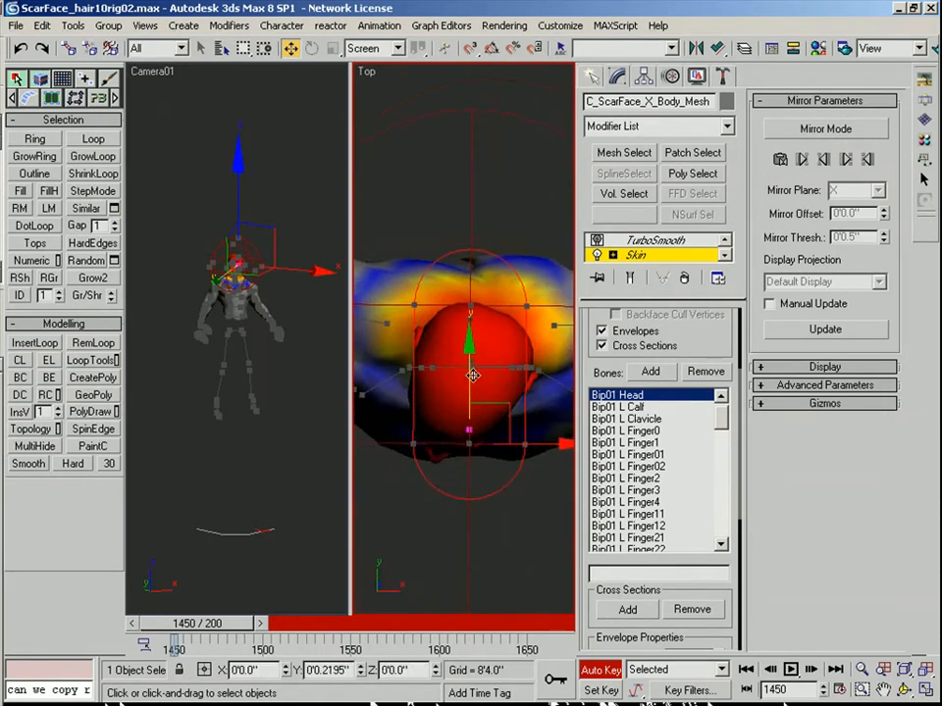
pyautogui.moveTo(491, 441); pyautogui.dragTo(465, 440)
# - Resize the cross sections of the Bip01 Head envelope around the skull and jaw
pyautogui.press('f')
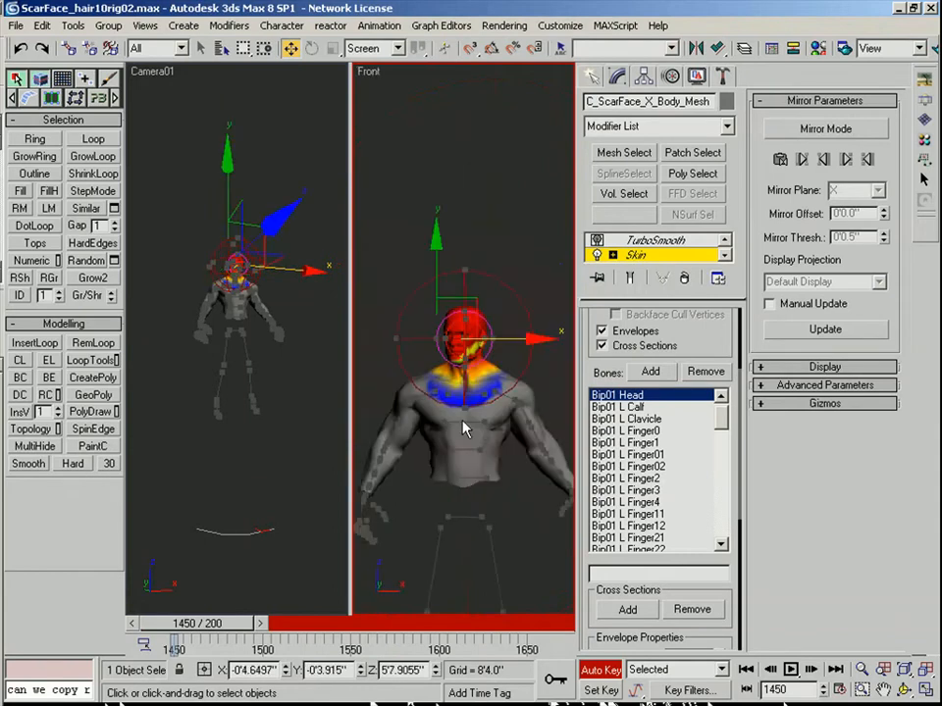
pyautogui.moveTo(461, 378); pyautogui.dragTo(447, 421, button='middle')
pyautogui.scroll(4, 447, 421)
pyautogui.keyDown('alt'); pyautogui.moveTo(510, 345); pyautogui.dragTo(488, 385, button='middle'); pyautogui.keyUp('alt')
pyautogui.click(482, 376)
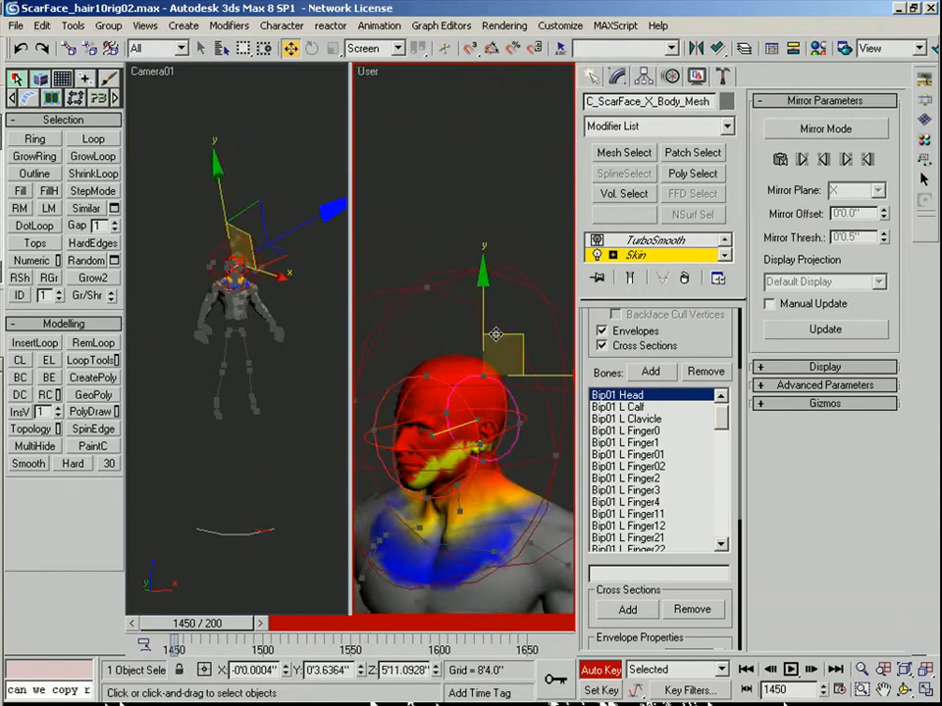
pyautogui.keyDown('alt'); pyautogui.moveTo(490, 315); pyautogui.dragTo(526, 467, button='middle'); pyautogui.keyUp('alt')
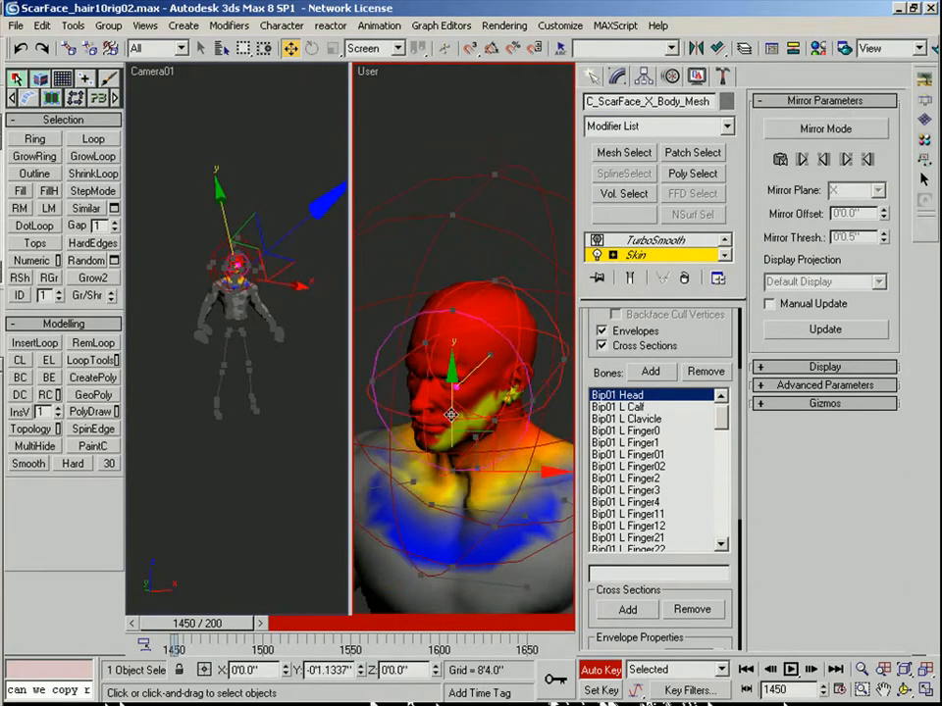
# - Widen the inner upper and lower cross sections of the Bip01 Neck envelope for stronger influence on the neck
pyautogui.click(497, 439)
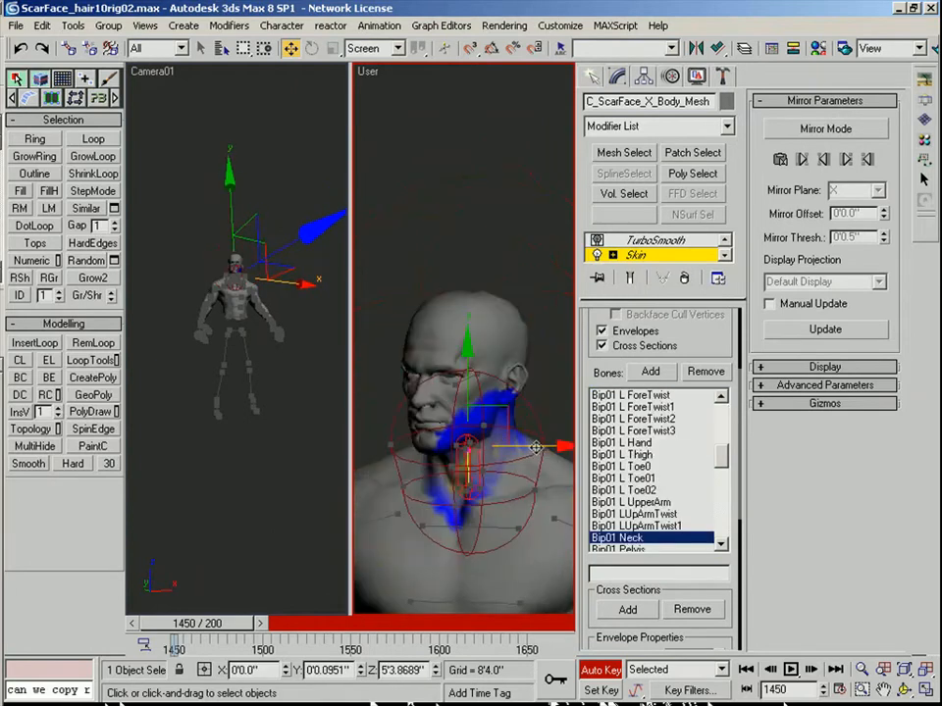
pyautogui.keyDown('alt'); pyautogui.moveTo(543, 447); pyautogui.dragTo(532, 438, button='middle'); pyautogui.keyUp('alt')
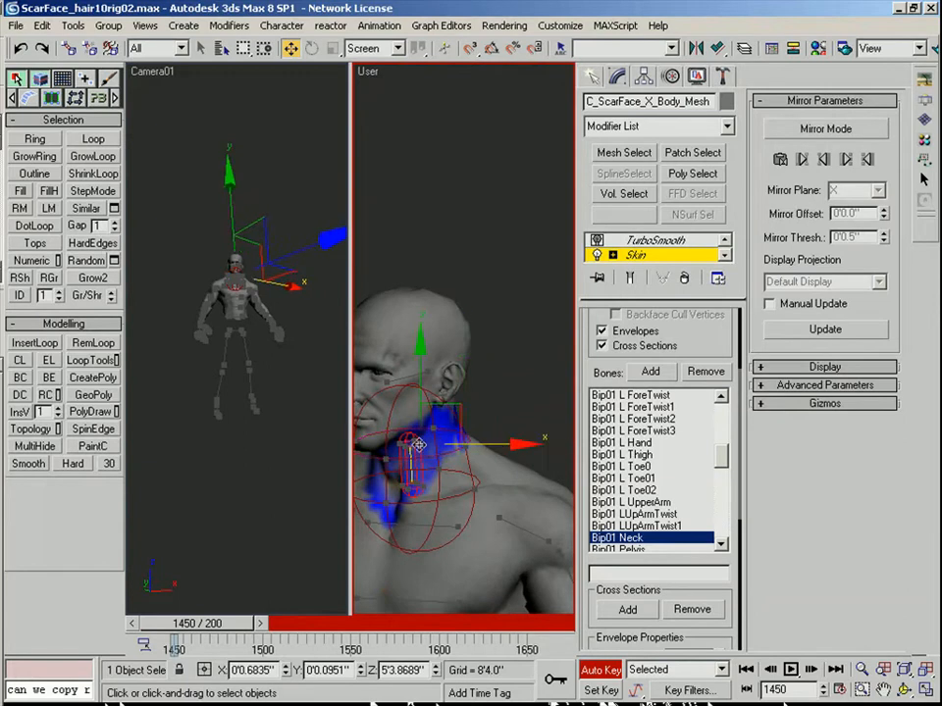
pyautogui.moveTo(498, 445); pyautogui.dragTo(520, 439)
pyautogui.moveTo(452, 468); pyautogui.dragTo(445, 464, button='middle')
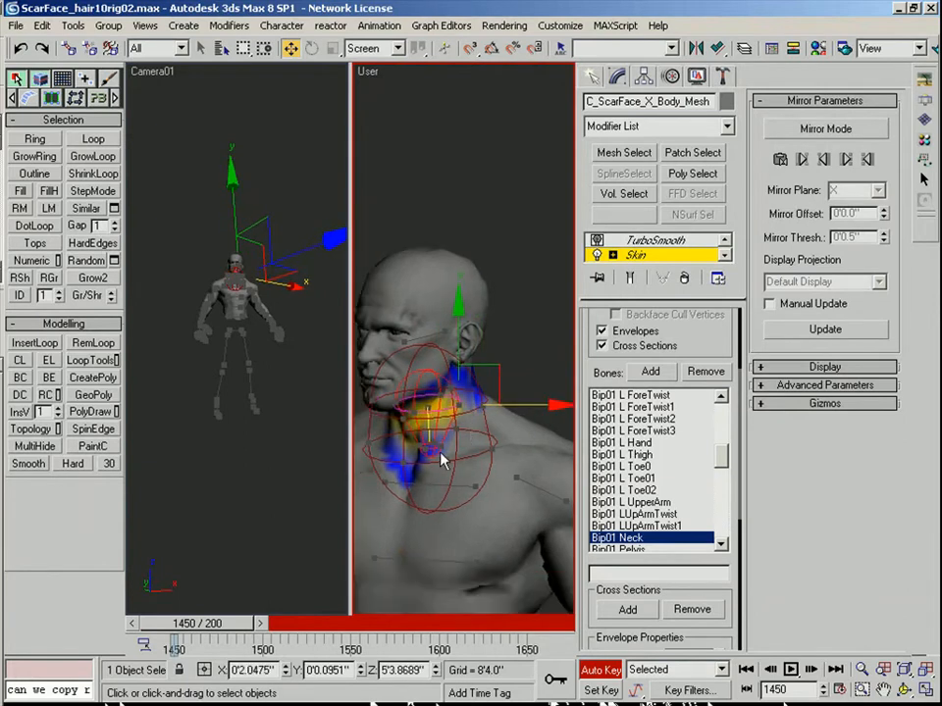
pyautogui.click(438, 446)
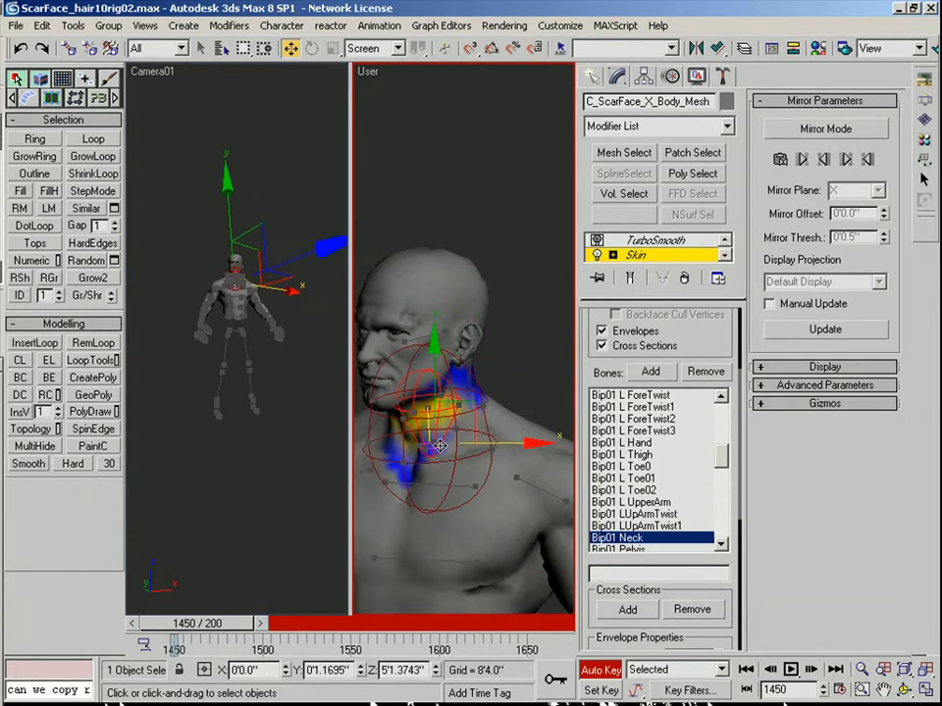
pyautogui.moveTo(497, 449); pyautogui.dragTo(520, 449)
pyautogui.keyDown('alt'); pyautogui.moveTo(520, 449); pyautogui.dragTo(548, 450, button='middle'); pyautogui.keyUp('alt')
pyautogui.moveTo(548, 450); pyautogui.dragTo(589, 434)
# - Leave envelope editing and toggle the body's Skin modifier off and on to compare the neck deformation
pyautogui.keyDown('alt'); pyautogui.moveTo(549, 419); pyautogui.dragTo(716, 386, button='middle'); pyautogui.keyUp('alt')
pyautogui.hotkey('ctrl', 'b')
pyautogui.keyDown('alt'); pyautogui.moveTo(512, 399); pyautogui.dragTo(499, 380, button='middle'); pyautogui.keyUp('alt')
pyautogui.scroll(1, 501, 380)
pyautogui.scroll(-1, 500, 380)
pyautogui.click(597, 256)
pyautogui.click(596, 256)
pyautogui.keyDown('alt'); pyautogui.moveTo(546, 305); pyautogui.dragTo(453, 322, button='middle'); pyautogui.keyUp('alt')
pyautogui.keyDown('alt'); pyautogui.moveTo(573, 330); pyautogui.dragTo(494, 362, button='middle'); pyautogui.keyUp('alt')
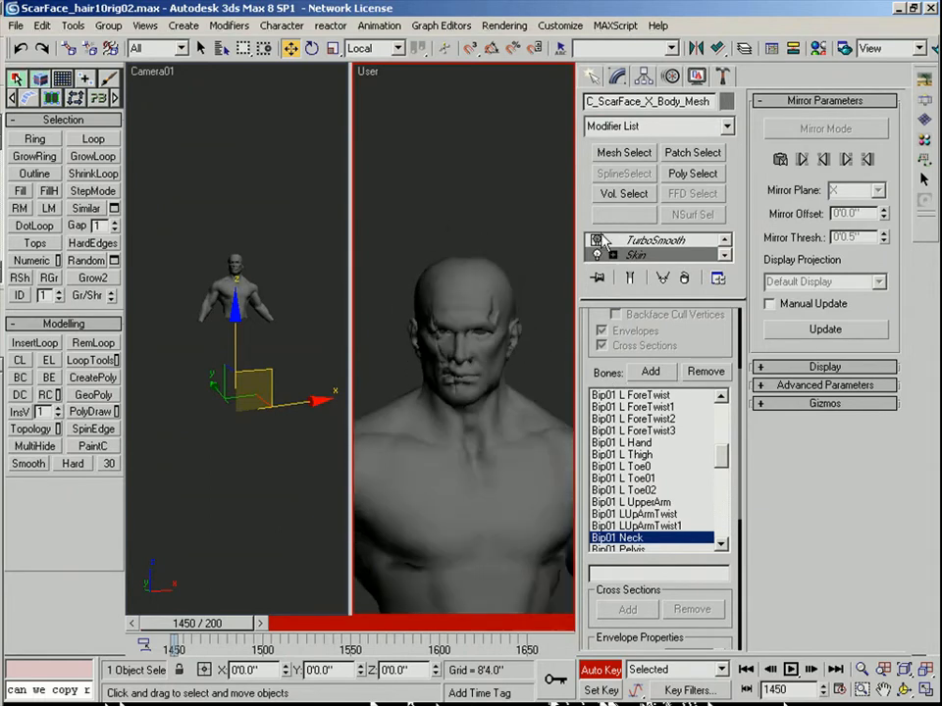
# - Turn on TurboSmooth for the body, deselect it and render the Camera01 view at frame 1450
pyautogui.click(504, 204)
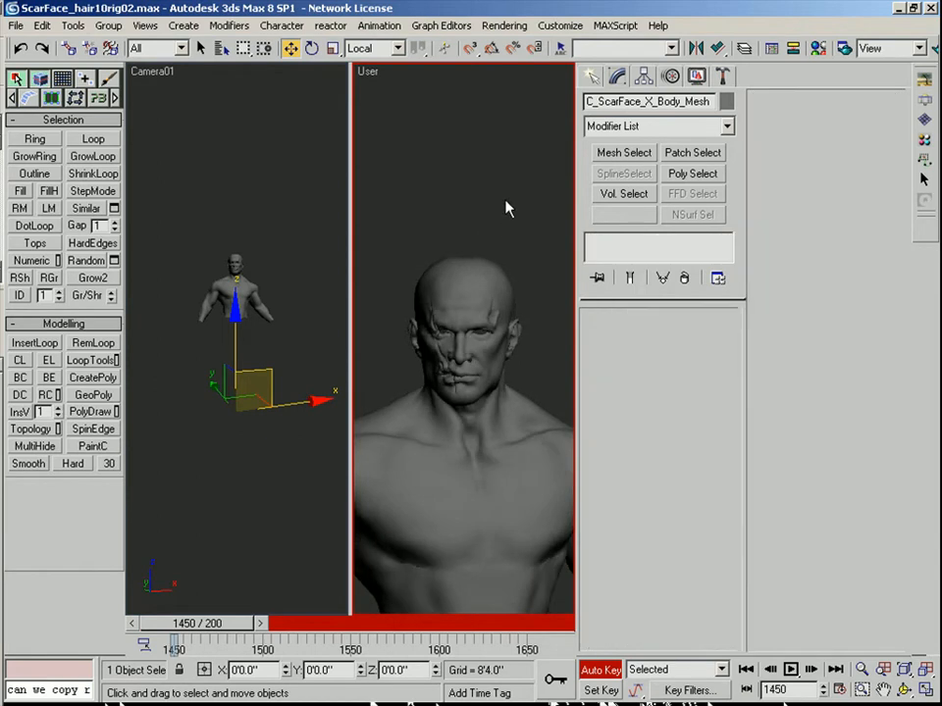
pyautogui.click(465, 278)
pyautogui.keyDown('alt'); pyautogui.moveTo(466, 278); pyautogui.dragTo(560, 324, button='middle'); pyautogui.keyUp('alt')
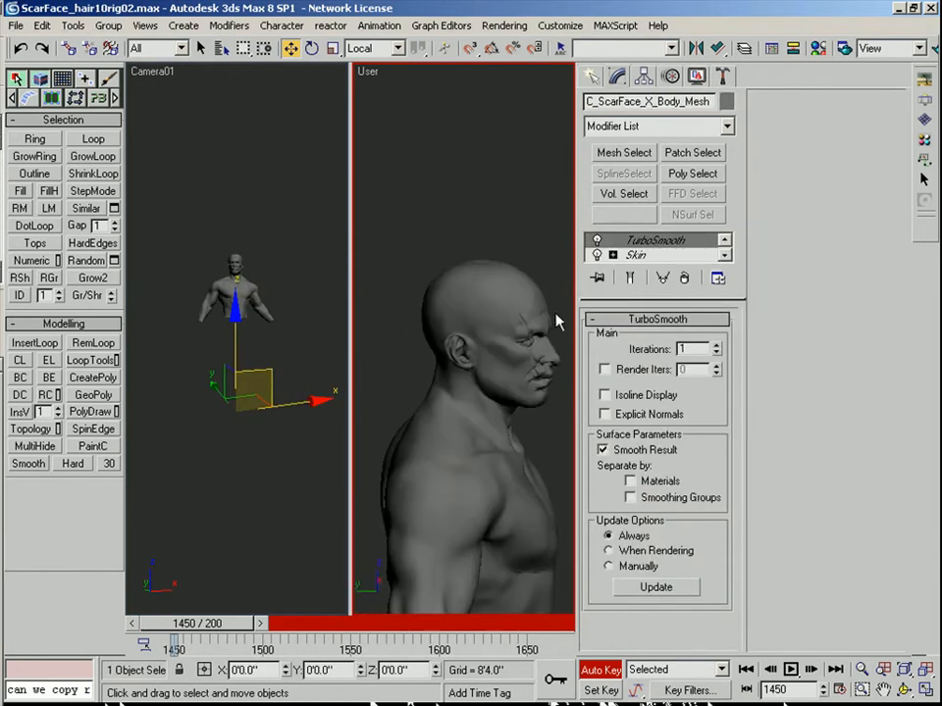
pyautogui.press('c')
pyautogui.click(506, 486)
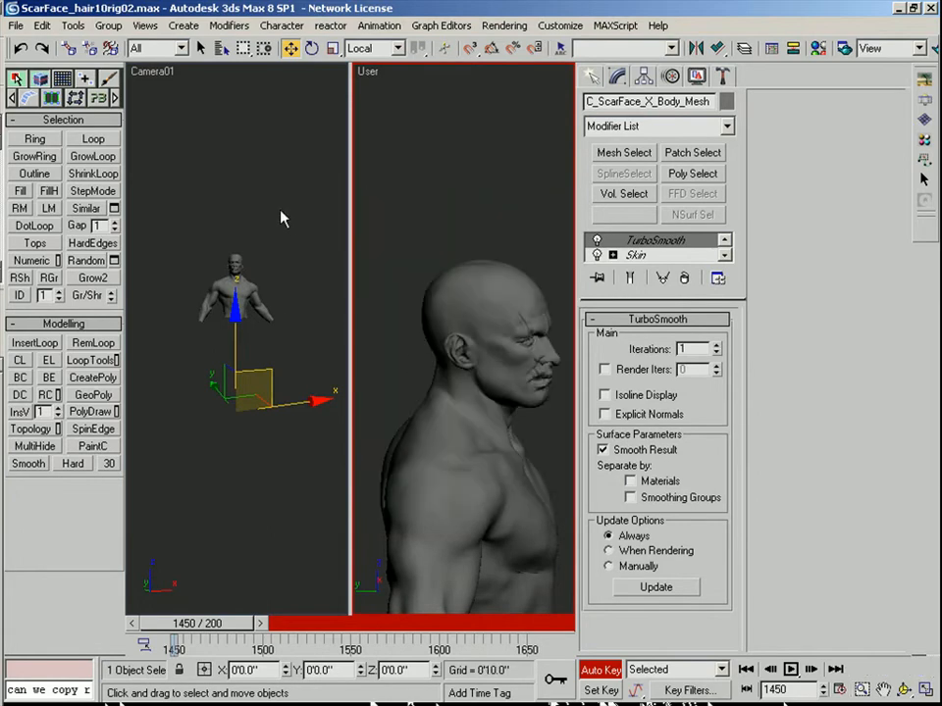
pyautogui.click(288, 223)
pyautogui.click(933, 48)
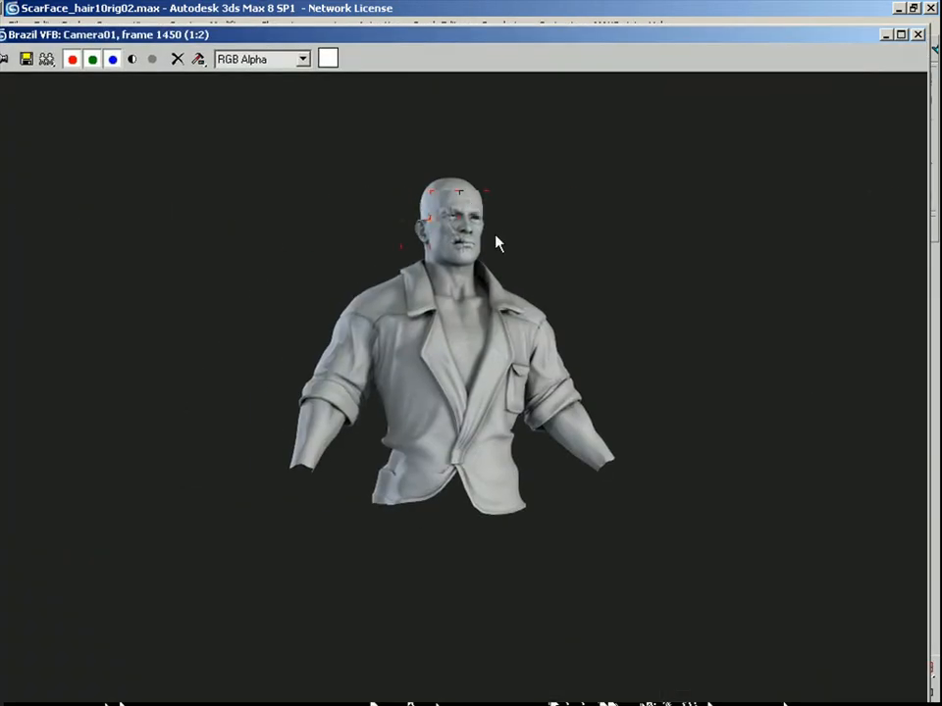
# - Examine the head, neck and collar in the Brazil render at closer zoom and close the render window
pyautogui.scroll(1, 454, 265)
pyautogui.scroll(1, 488, 249)
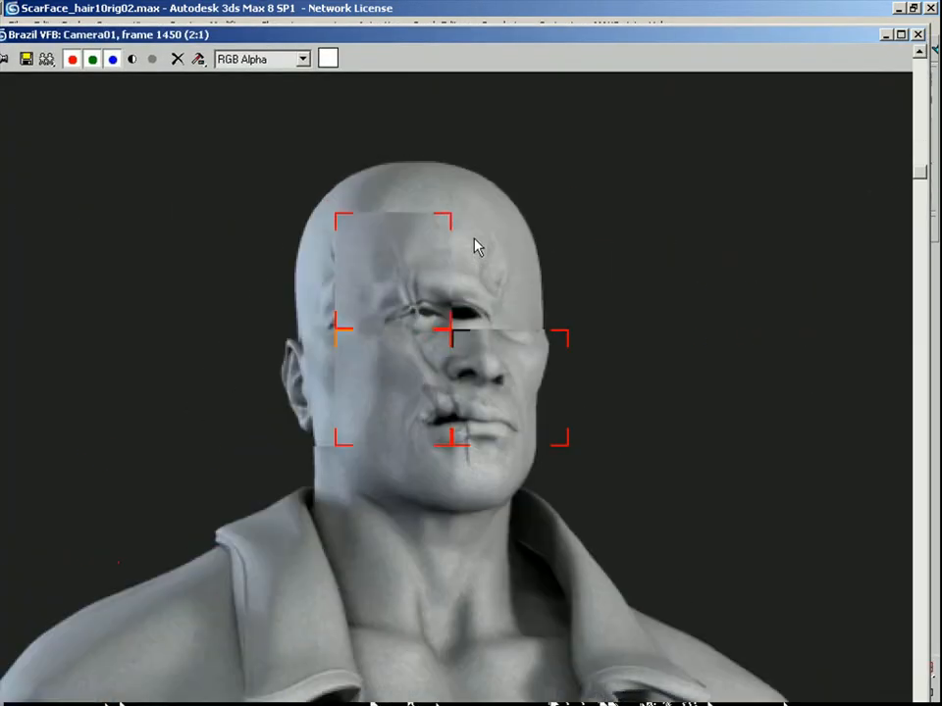
pyautogui.scroll(1, 404, 292)
pyautogui.scroll(-2, 412, 299)
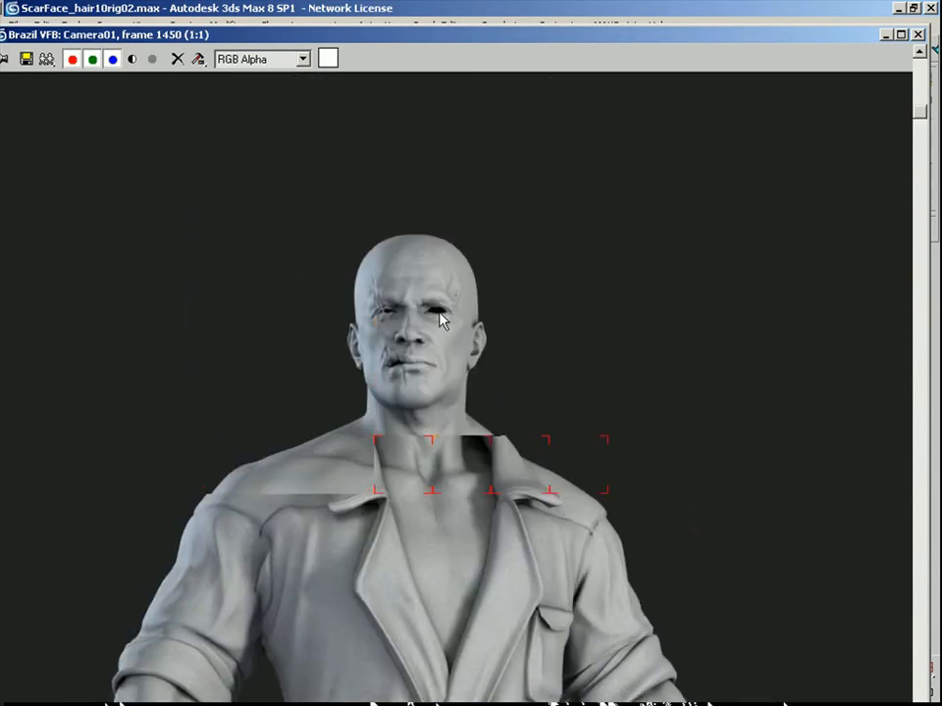
pyautogui.scroll(1, 447, 353)
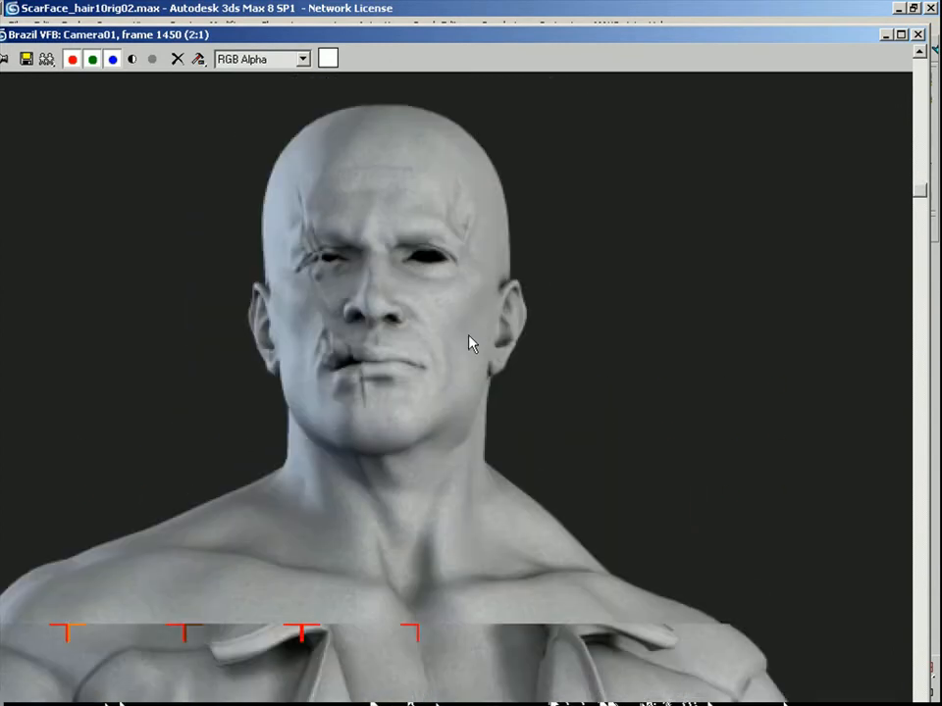
pyautogui.scroll(-1, 471, 341)
pyautogui.click(918, 36)
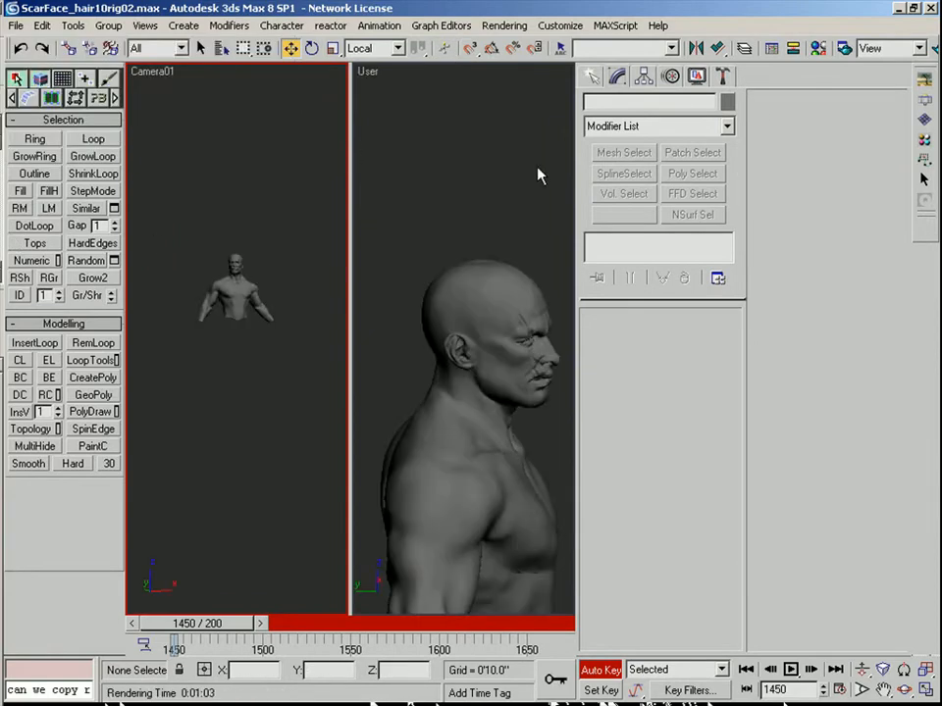
# - Reopen the body's Skin envelopes and lower the upper end point of the Bip01 Neck envelope
pyautogui.click(461, 338)
pyautogui.click(636, 255)
pyautogui.keyDown('alt'); pyautogui.moveTo(475, 406); pyautogui.dragTo(467, 381, button='middle'); pyautogui.keyUp('alt')
pyautogui.click(469, 383)
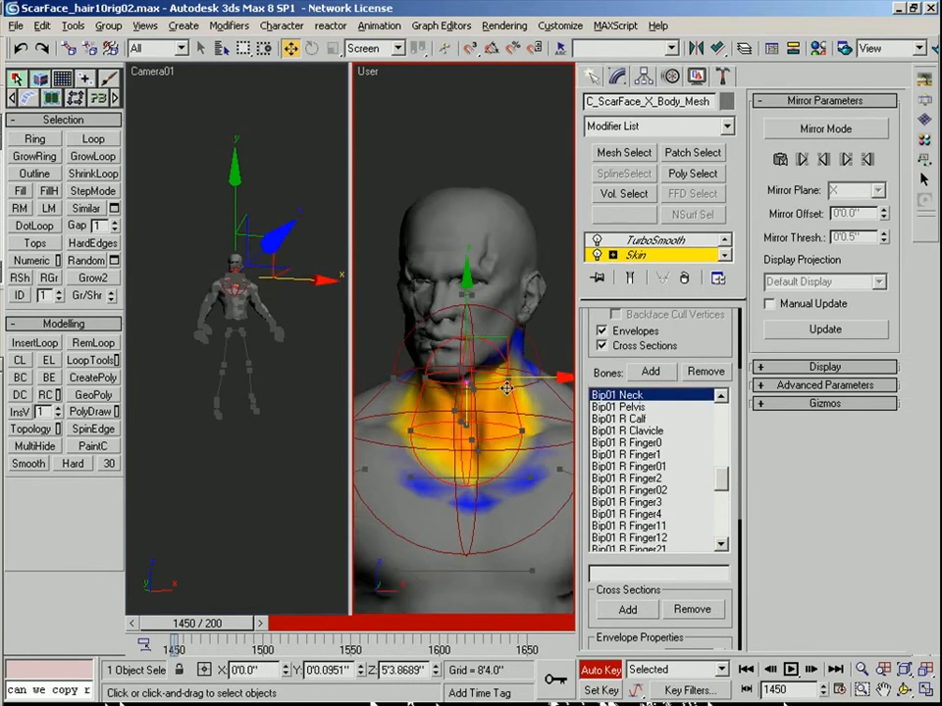
pyautogui.keyDown('alt'); pyautogui.moveTo(538, 381); pyautogui.dragTo(433, 335, button='middle'); pyautogui.keyUp('alt')
pyautogui.moveTo(433, 335)
pyautogui.mouseDown()
pyautogui.moveTo(432, 351)
pyautogui.moveTo(432, 341)
pyautogui.mouseUp()
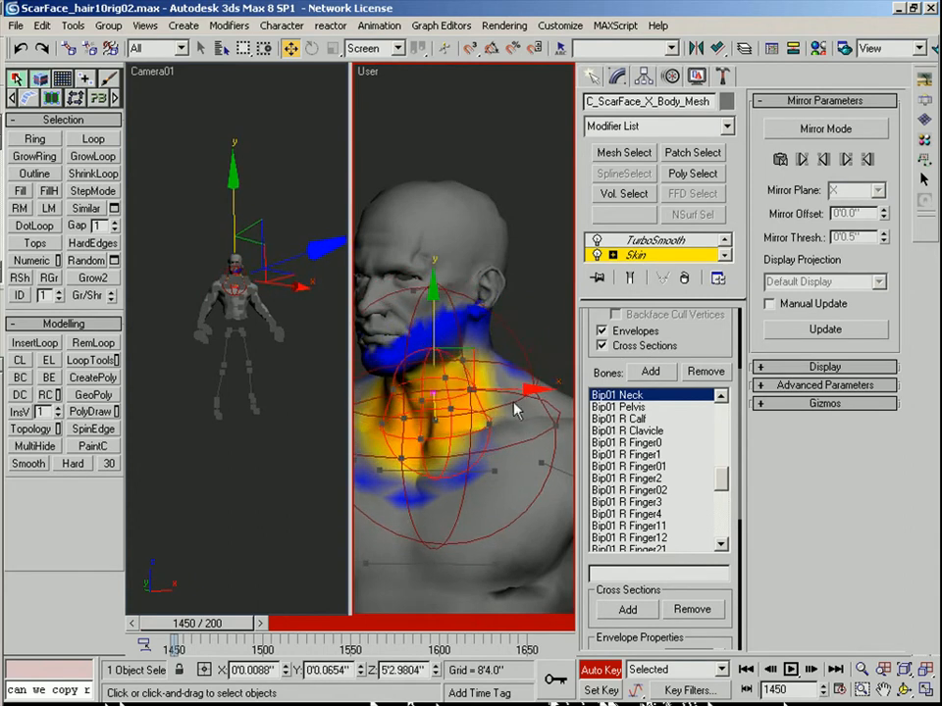
# - Widen the outer cross section of the Bip01 Neck envelope toward the shoulders
pyautogui.click(474, 390)
pyautogui.moveTo(534, 393); pyautogui.dragTo(566, 388)
pyautogui.moveTo(572, 394); pyautogui.dragTo(510, 358, button='middle')
pyautogui.scroll(1, 677, 432)
pyautogui.moveTo(721, 475)
pyautogui.mouseDown()
pyautogui.moveTo(721, 510)
pyautogui.moveTo(727, 473)
pyautogui.mouseUp()
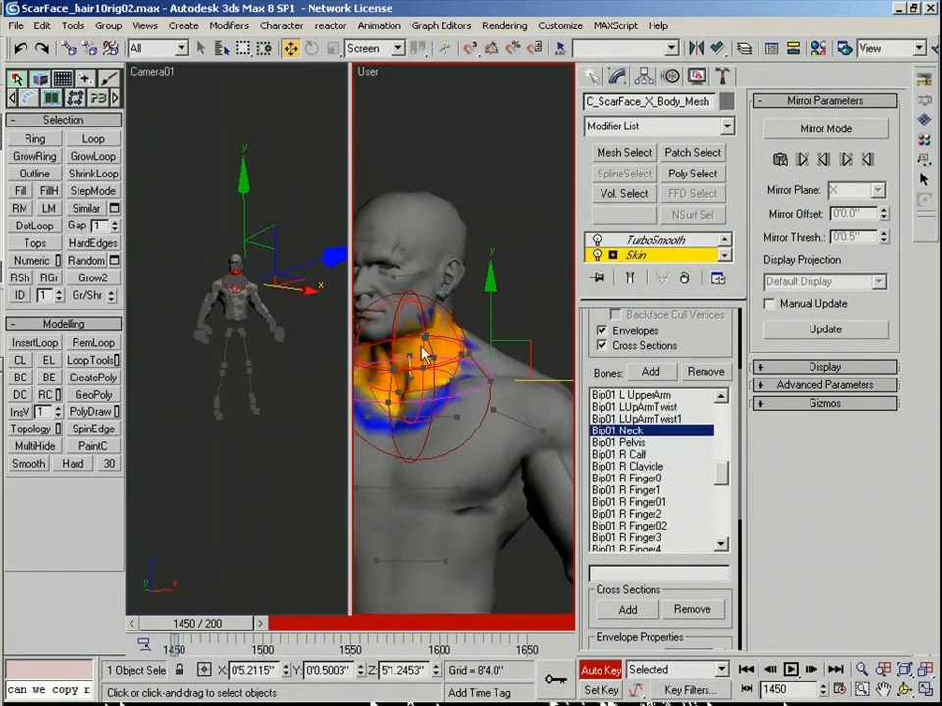
# - Leave envelope editing and unhide all biped bones by name with the filter "*bip"
pyautogui.click(636, 258)
pyautogui.rightClick(429, 154)
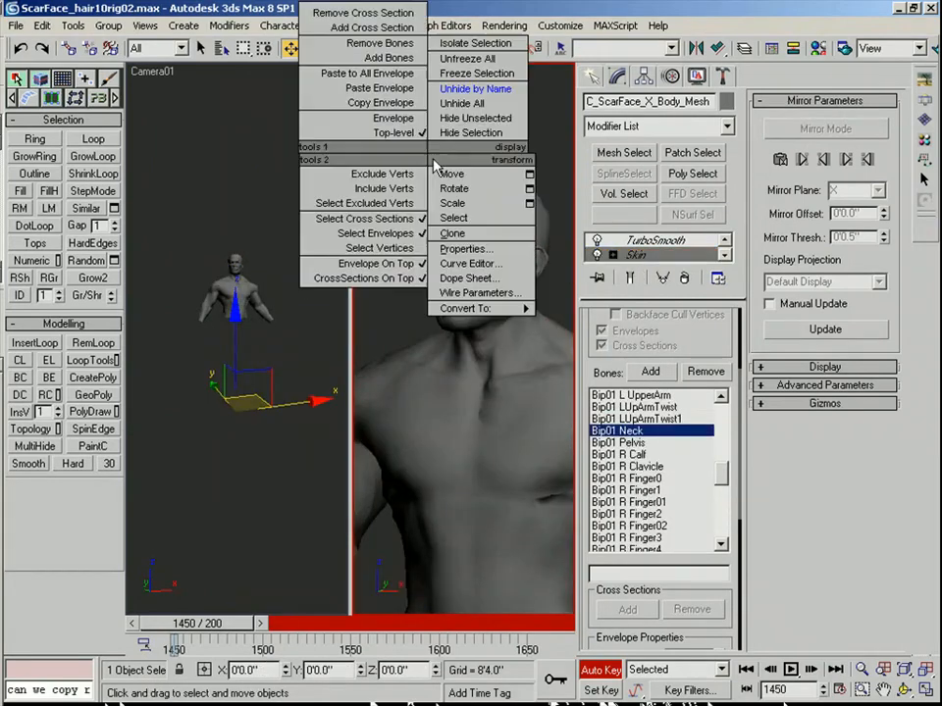
pyautogui.click(469, 89)
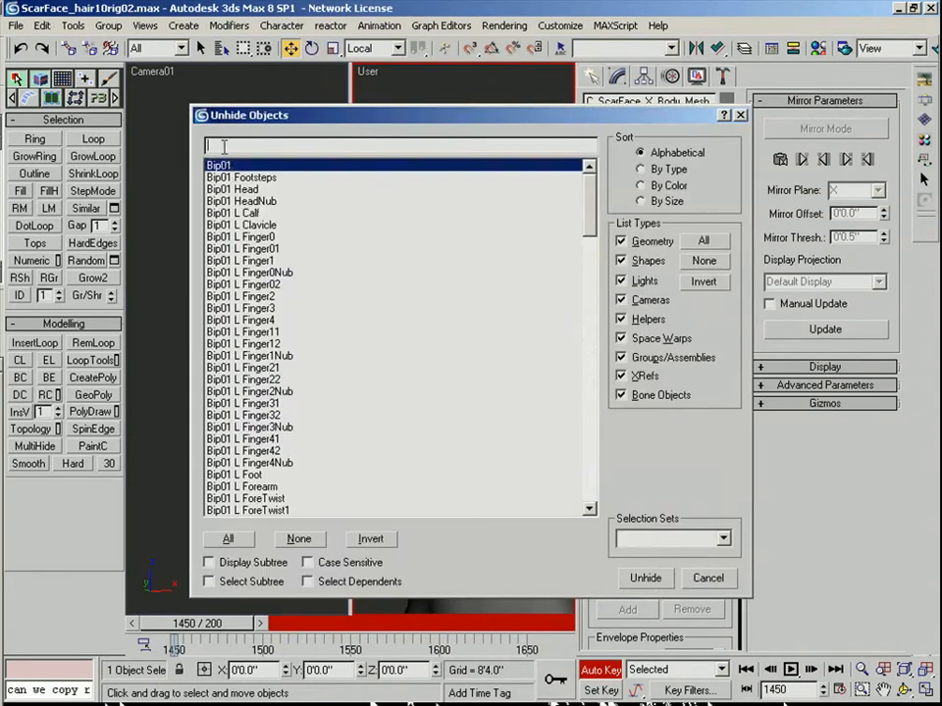
pyautogui.write('*bip')
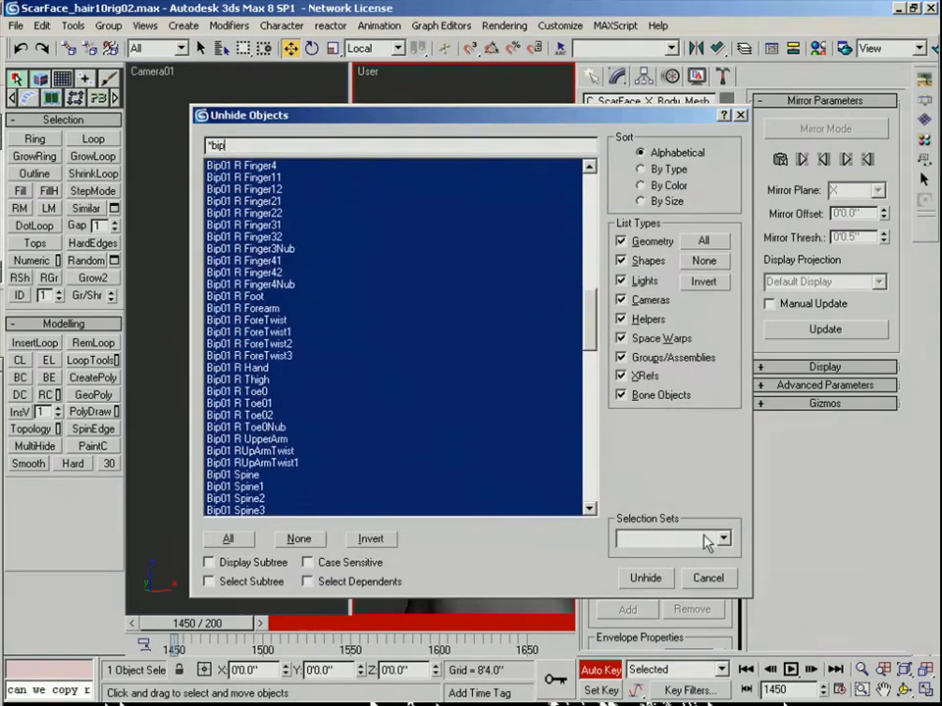
pyautogui.click(644, 578)
# - Select Bip01 Head and rotate it to test how the neck deforms
pyautogui.click(494, 362)
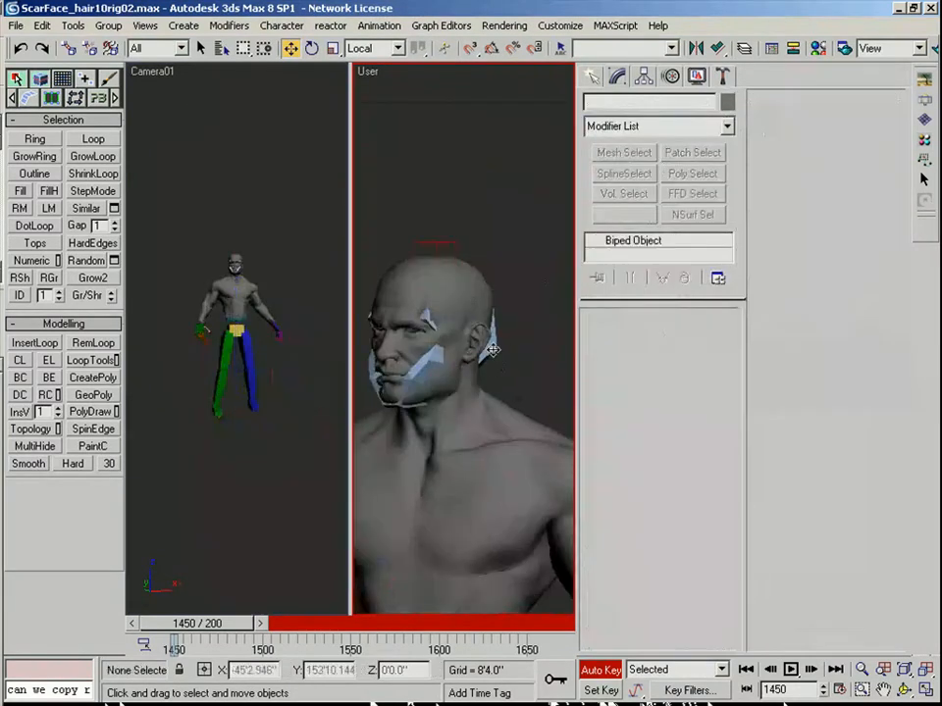
pyautogui.press('e')
pyautogui.click(483, 355)
pyautogui.moveTo(460, 418)
pyautogui.mouseDown()
pyautogui.moveTo(450, 427)
pyautogui.moveTo(455, 415)
pyautogui.mouseUp()
pyautogui.keyDown('alt'); pyautogui.moveTo(455, 415); pyautogui.dragTo(532, 387, button='middle'); pyautogui.keyUp('alt')
pyautogui.moveTo(531, 386); pyautogui.dragTo(583, 524)
pyautogui.rightClick(582, 524)
pyautogui.click(488, 332)
pyautogui.click(450, 359)
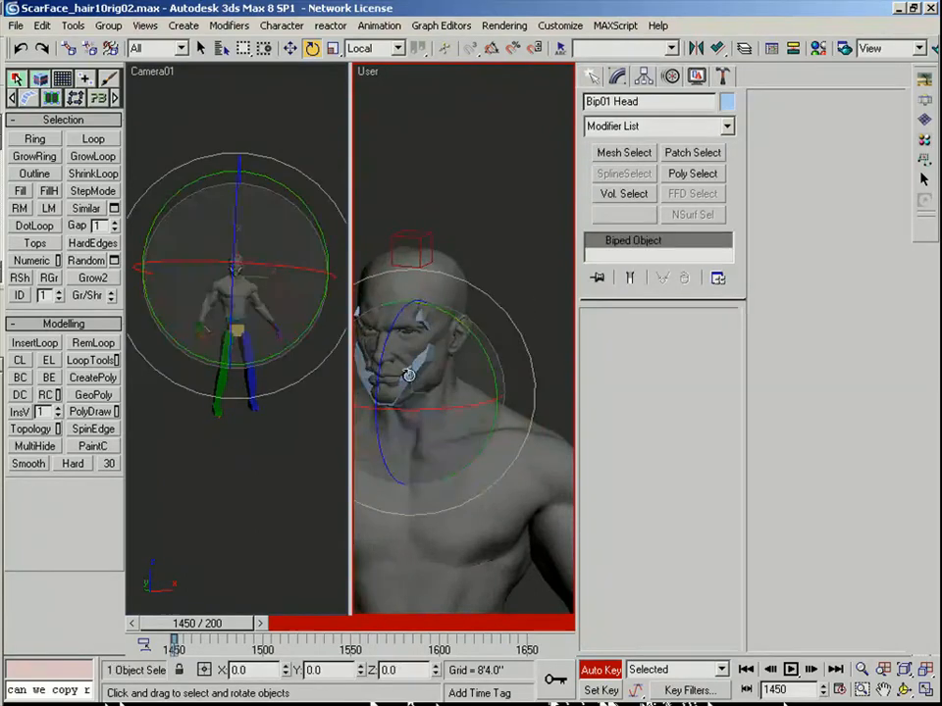
# - Switch the view to wireframe and shrink the outer cross section at one end of the body's Bip01 Head envelope
pyautogui.press('F3')
pyautogui.moveTo(451, 359); pyautogui.dragTo(582, 290)
pyautogui.click(510, 211)
pyautogui.click(522, 455)
pyautogui.click(636, 257)
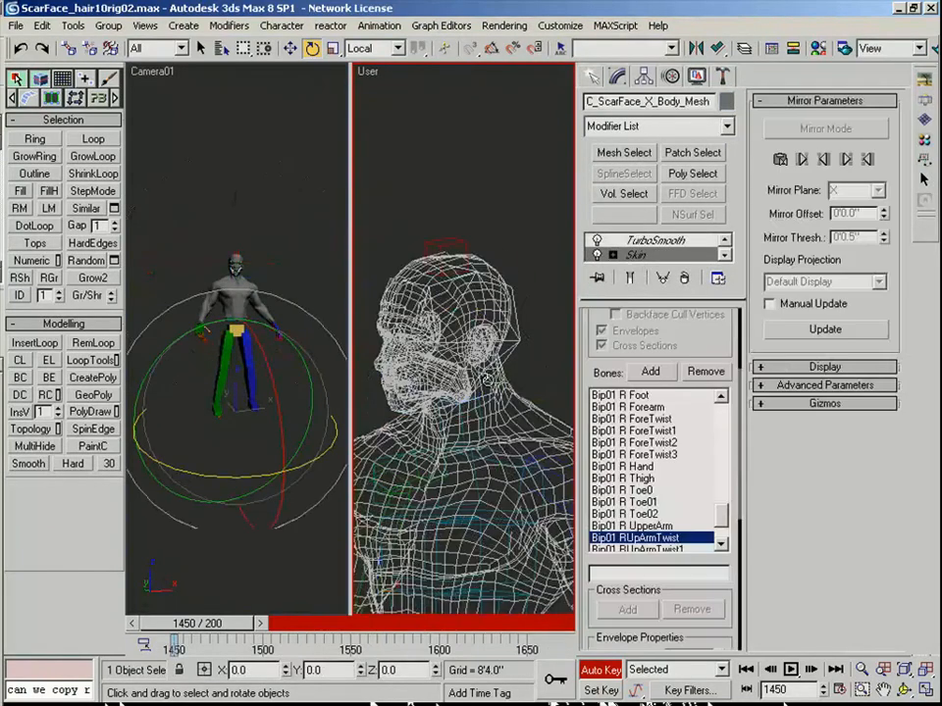
pyautogui.press('1')
pyautogui.click(488, 338)
pyautogui.keyDown('alt'); pyautogui.moveTo(493, 339); pyautogui.dragTo(472, 285, button='middle'); pyautogui.keyUp('alt')
pyautogui.click(457, 257)
pyautogui.moveTo(456, 212); pyautogui.dragTo(455, 264)
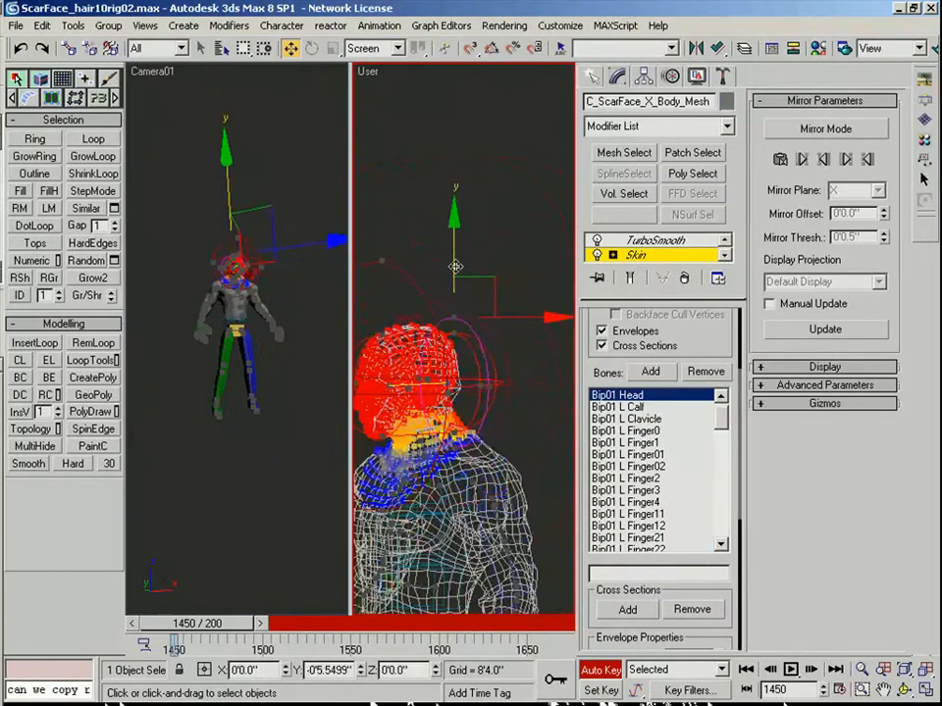
# - Shrink the outer cross section at the other end of the Bip01 Head envelope
pyautogui.moveTo(448, 276); pyautogui.dragTo(550, 259, button='middle')
pyautogui.click(481, 244)
pyautogui.moveTo(482, 187); pyautogui.dragTo(481, 249)
pyautogui.scroll(3, 480, 249)
pyautogui.moveTo(539, 276)
pyautogui.keyDown('alt'); pyautogui.mouseDown(button='middle')
pyautogui.moveTo(464, 310)
pyautogui.moveTo(535, 291)
pyautogui.moveTo(526, 263)
pyautogui.mouseUp(button='middle'); pyautogui.keyUp('alt')
# - Leave envelope editing, tilt Bip01 Head to test the neck deformation and undo the last rotation
pyautogui.hotkey('ctrl', 'b')
pyautogui.hotkey('ctrl', 'd')
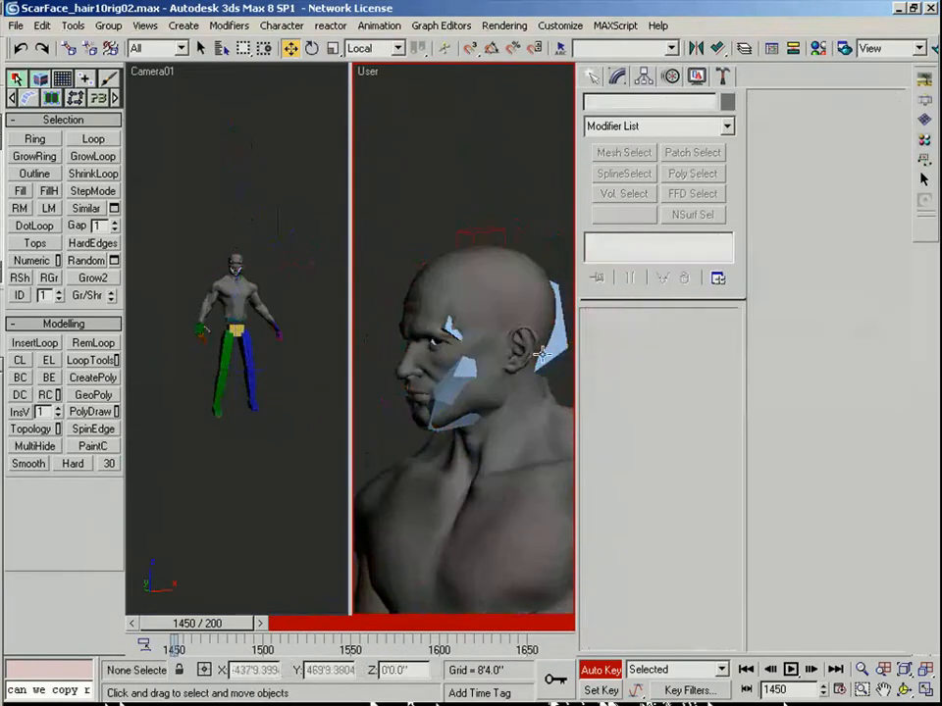
pyautogui.click(558, 354)
pyautogui.press('e')
pyautogui.moveTo(494, 430)
pyautogui.mouseDown()
pyautogui.moveTo(557, 420)
pyautogui.moveTo(481, 428)
pyautogui.mouseUp()
pyautogui.moveTo(444, 487); pyautogui.dragTo(419, 430)
pyautogui.moveTo(440, 390)
pyautogui.keyDown('alt'); pyautogui.mouseDown(button='middle')
pyautogui.moveTo(416, 378)
pyautogui.moveTo(469, 404)
pyautogui.moveTo(399, 389)
pyautogui.moveTo(422, 383)
pyautogui.mouseUp(button='middle'); pyautogui.keyUp('alt')
pyautogui.hotkey('ctrl', 'z')
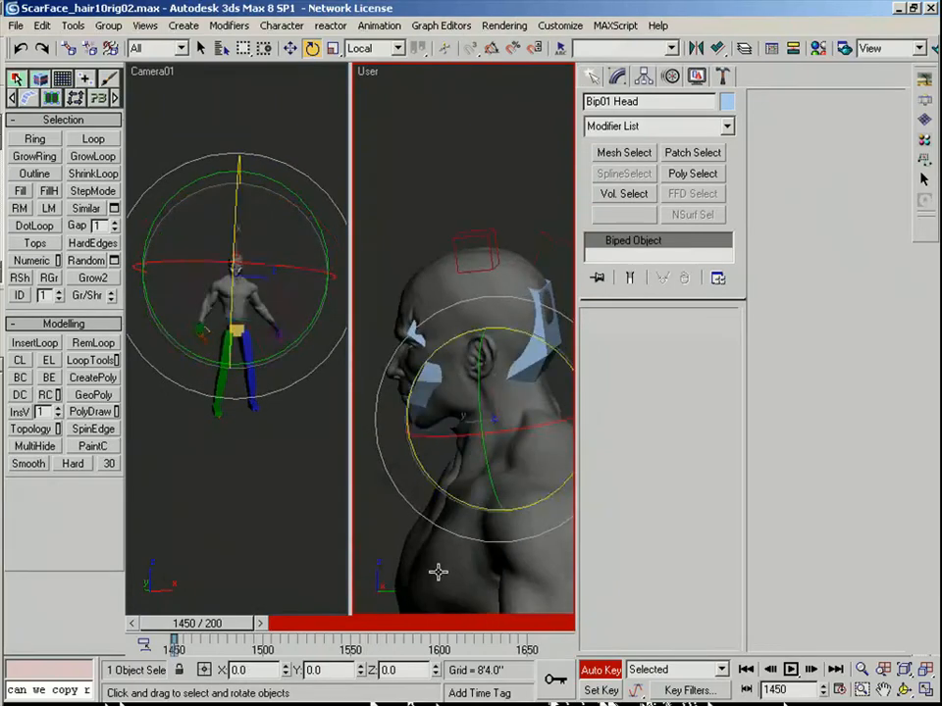
# - Reopen the body's Skin envelopes and shrink the rear inner cross section of the Bip01 Head envelope
pyautogui.click(443, 574)
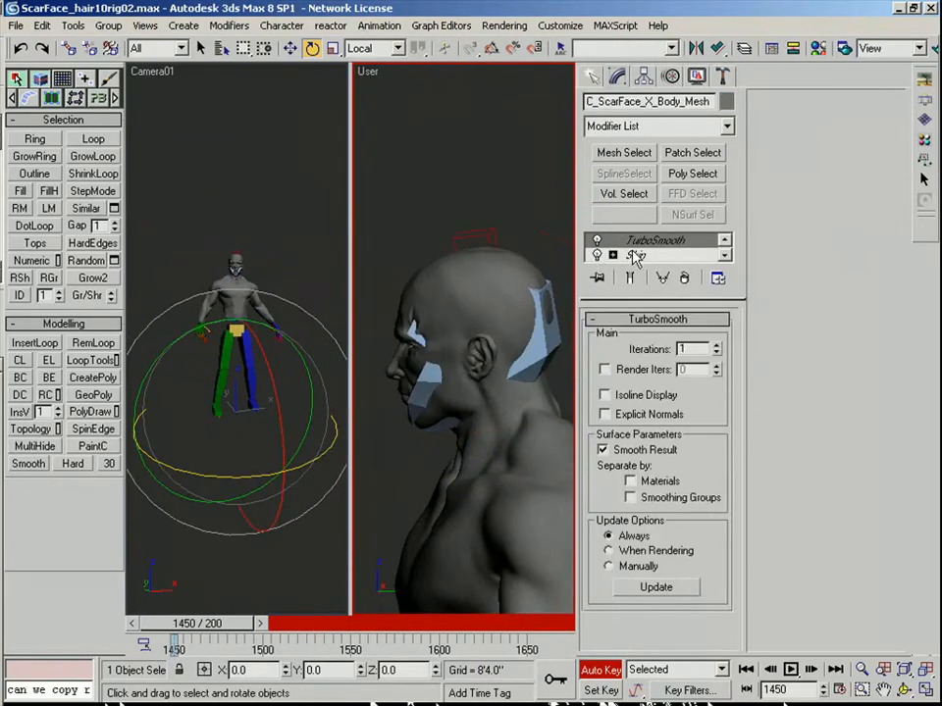
pyautogui.click(633, 255)
pyautogui.press('1')
pyautogui.moveTo(510, 403); pyautogui.dragTo(494, 378, button='middle')
pyautogui.keyDown('alt'); pyautogui.moveTo(519, 336); pyautogui.dragTo(495, 337, button='middle'); pyautogui.keyUp('alt')
pyautogui.click(533, 325)
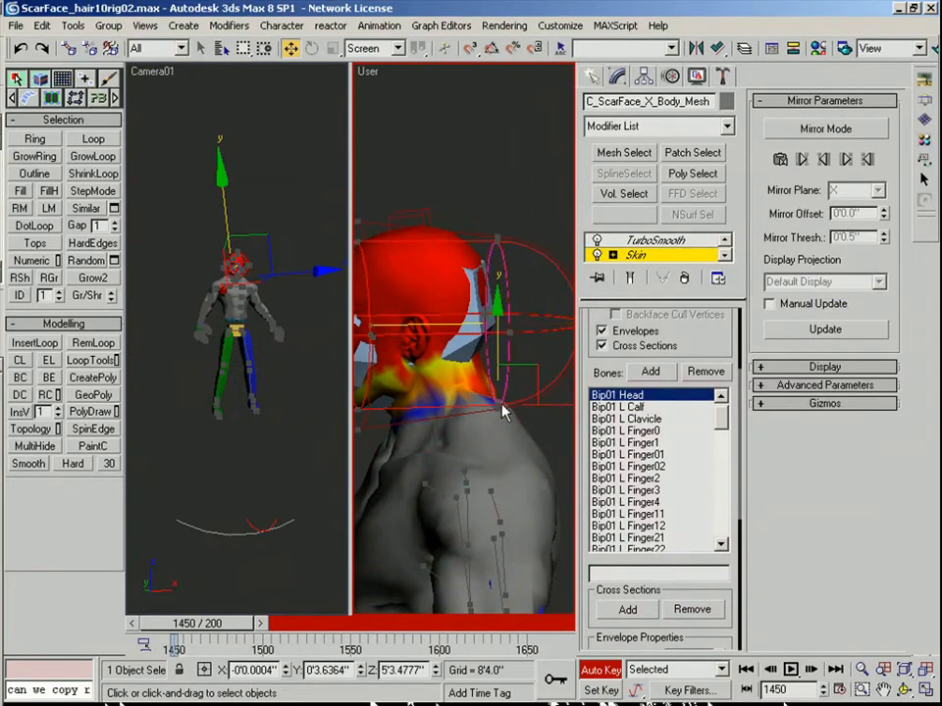
pyautogui.moveTo(502, 407); pyautogui.dragTo(504, 409, button='middle')
pyautogui.moveTo(499, 312)
pyautogui.mouseDown()
pyautogui.moveTo(500, 326)
pyautogui.moveTo(500, 297)
pyautogui.mouseUp()
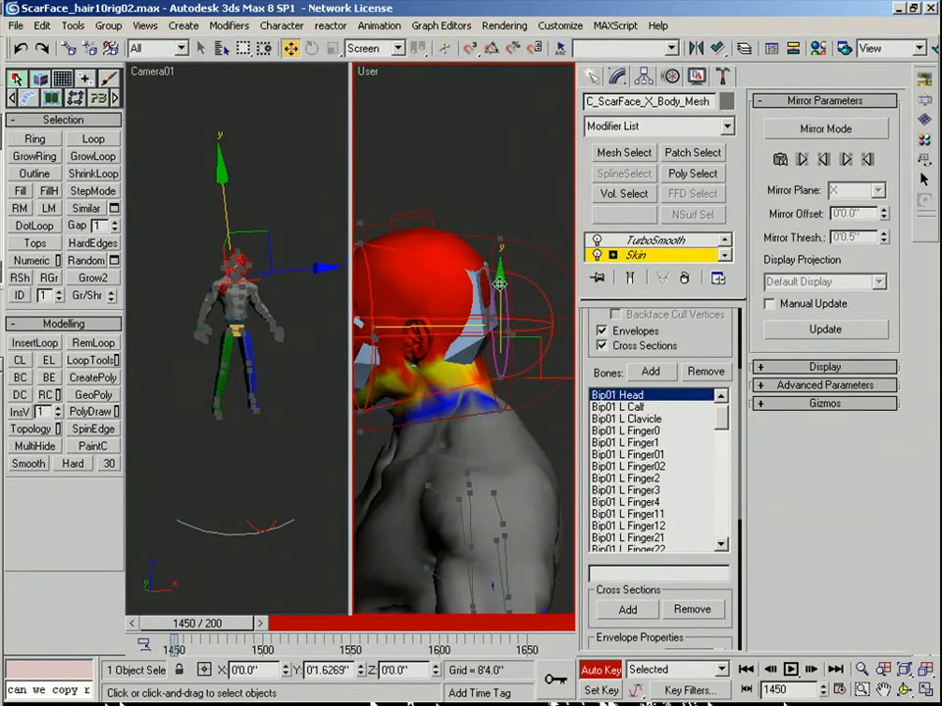
# - Adjust the front cross sections of the body's Bip01 Head envelope around the face
pyautogui.keyDown('alt'); pyautogui.moveTo(495, 358); pyautogui.dragTo(443, 410, button='middle'); pyautogui.keyUp('alt')
pyautogui.click(428, 288)
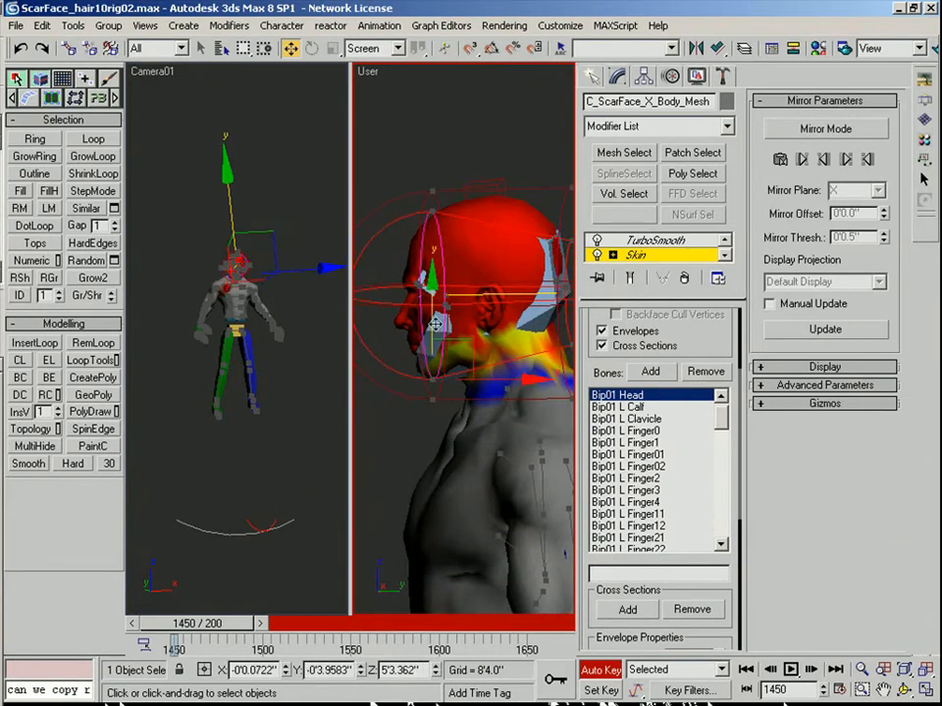
pyautogui.moveTo(429, 241); pyautogui.dragTo(430, 312)
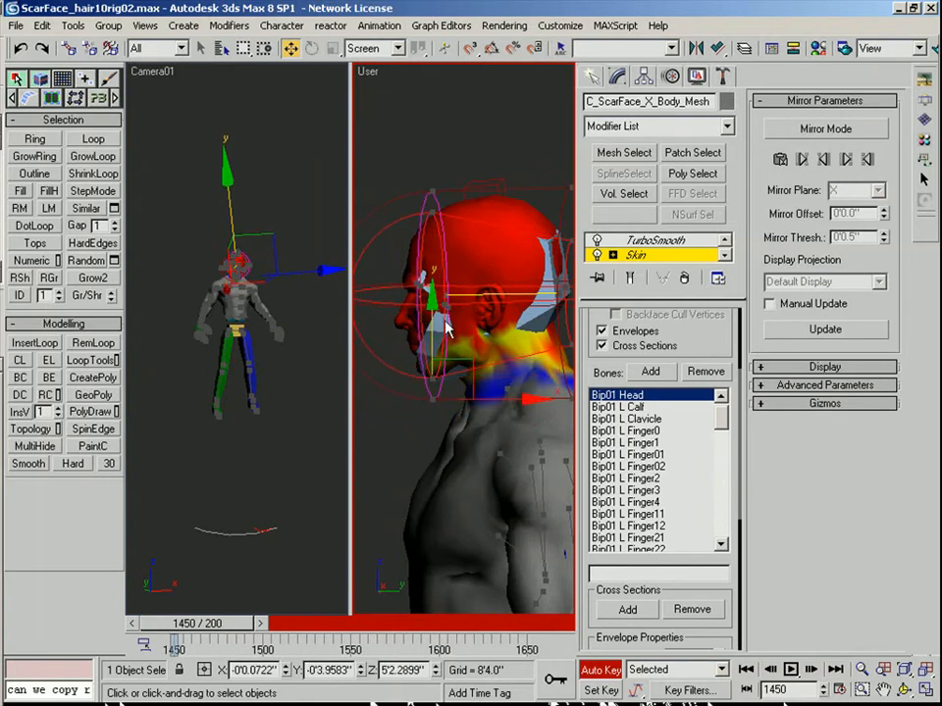
# - Reposition the upper end of the Bip01 Neck envelope and adjust the outer cross section at its lower end
pyautogui.scroll(1, 723, 422)
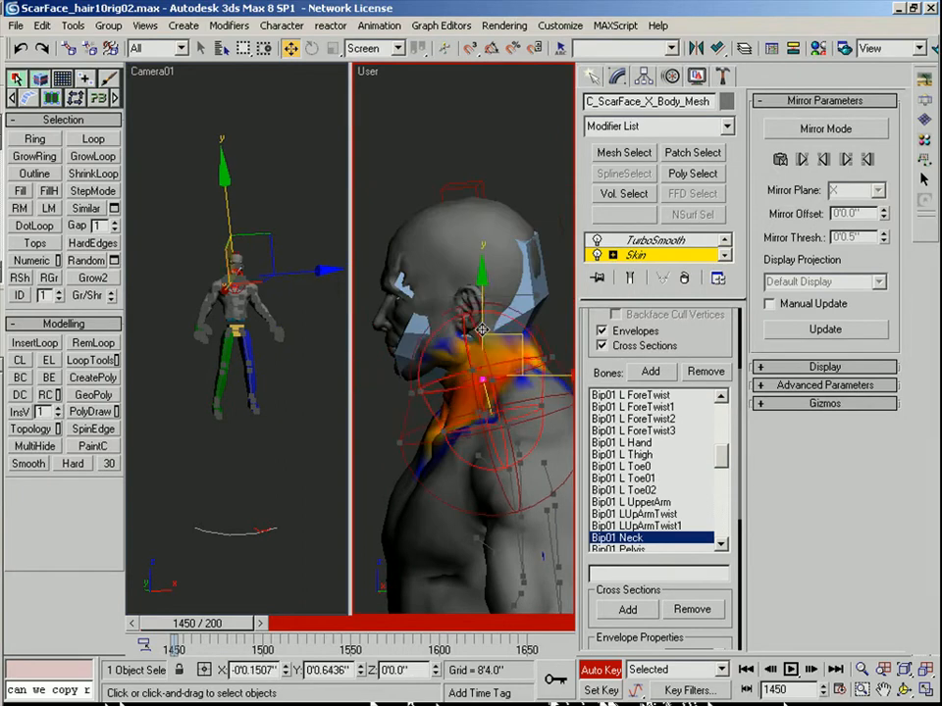
pyautogui.moveTo(473, 285); pyautogui.dragTo(483, 366)
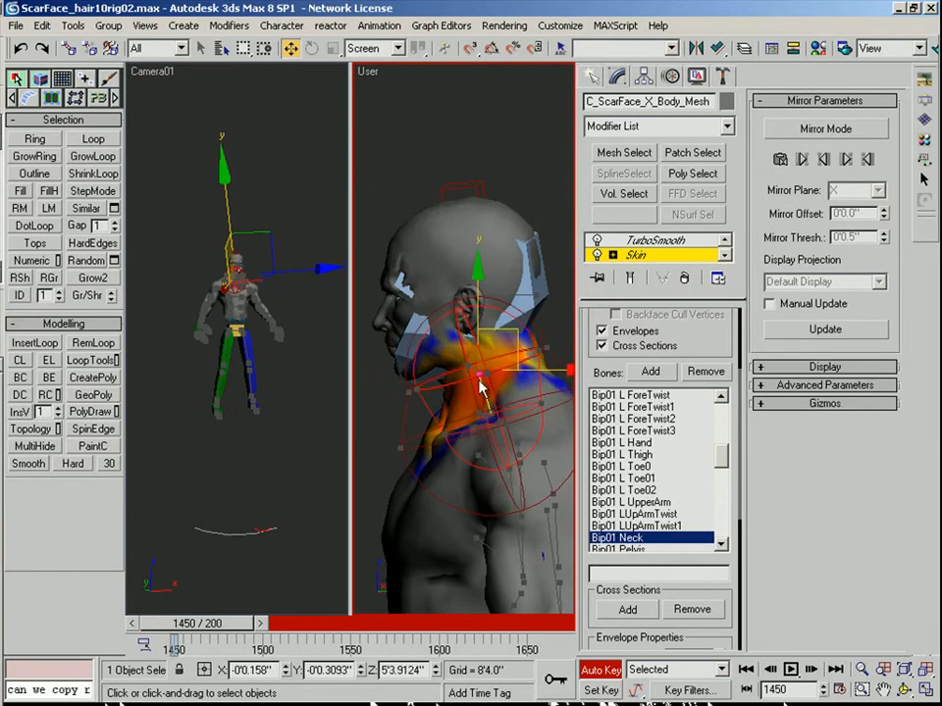
pyautogui.moveTo(479, 328); pyautogui.dragTo(472, 319, button='middle')
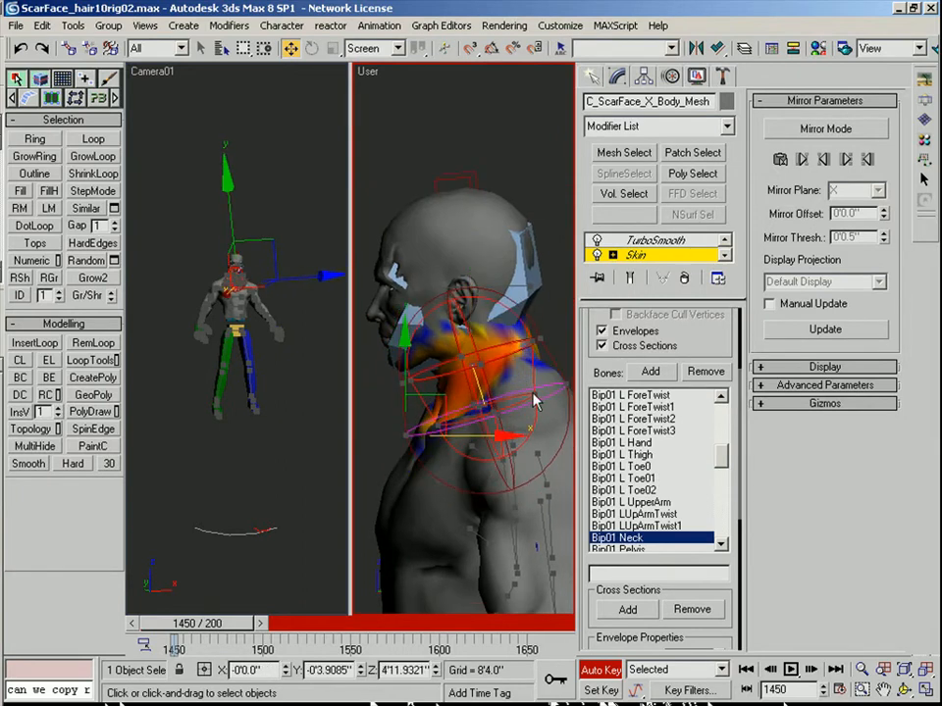
pyautogui.keyDown('alt'); pyautogui.moveTo(533, 342); pyautogui.dragTo(631, 318, button='middle'); pyautogui.keyUp('alt')
# - Leave envelope editing and toggle the body's Skin modifier off and on to compare the neck and shoulder deformation
pyautogui.press('1')
pyautogui.click(597, 256)
pyautogui.click(598, 256)
pyautogui.click(598, 256)
pyautogui.click(598, 256)
pyautogui.keyDown('alt'); pyautogui.moveTo(522, 316); pyautogui.dragTo(456, 337, button='middle'); pyautogui.keyUp('alt')
pyautogui.press('F4')
pyautogui.click(595, 254)
pyautogui.click(595, 254)
pyautogui.click(595, 254)
pyautogui.click(595, 254)
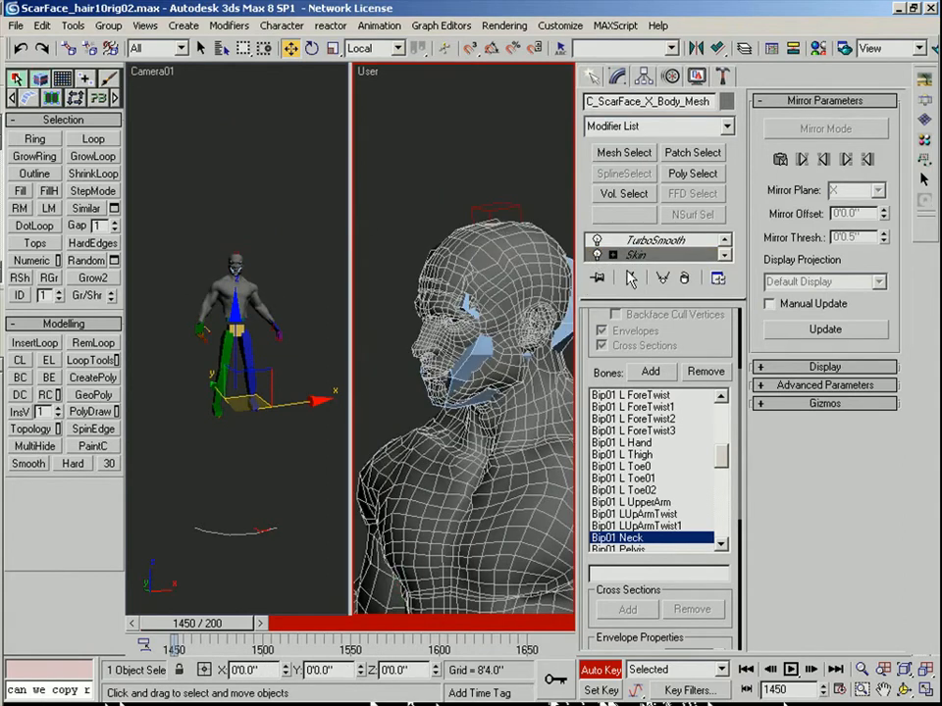
# - Reopen the body's Skin envelopes and make a small envelope adjustment in the head and neck area
pyautogui.press('1')
pyautogui.keyDown('alt'); pyautogui.moveTo(512, 338); pyautogui.dragTo(471, 334, button='middle'); pyautogui.keyUp('alt')
pyautogui.click(461, 279)
pyautogui.keyDown('alt'); pyautogui.moveTo(447, 278); pyautogui.dragTo(400, 506, button='middle'); pyautogui.keyUp('alt')
pyautogui.moveTo(399, 433); pyautogui.dragTo(399, 442)
pyautogui.scroll(-3, 438, 441)
pyautogui.press('1')
# - Select the Bip01 L Clavicle envelope and shrink the outer cross section at its spine end
pyautogui.keyDown('alt'); pyautogui.moveTo(442, 441); pyautogui.dragTo(547, 326, button='middle'); pyautogui.keyUp('alt')
pyautogui.click(638, 419)
pyautogui.keyDown('alt'); pyautogui.moveTo(481, 394); pyautogui.dragTo(491, 343, button='middle'); pyautogui.keyUp('alt')
pyautogui.click(628, 255)
pyautogui.scroll(-1, 435, 337)
pyautogui.keyDown('alt'); pyautogui.moveTo(490, 343); pyautogui.dragTo(496, 421, button='middle'); pyautogui.keyUp('alt')
pyautogui.click(489, 439)
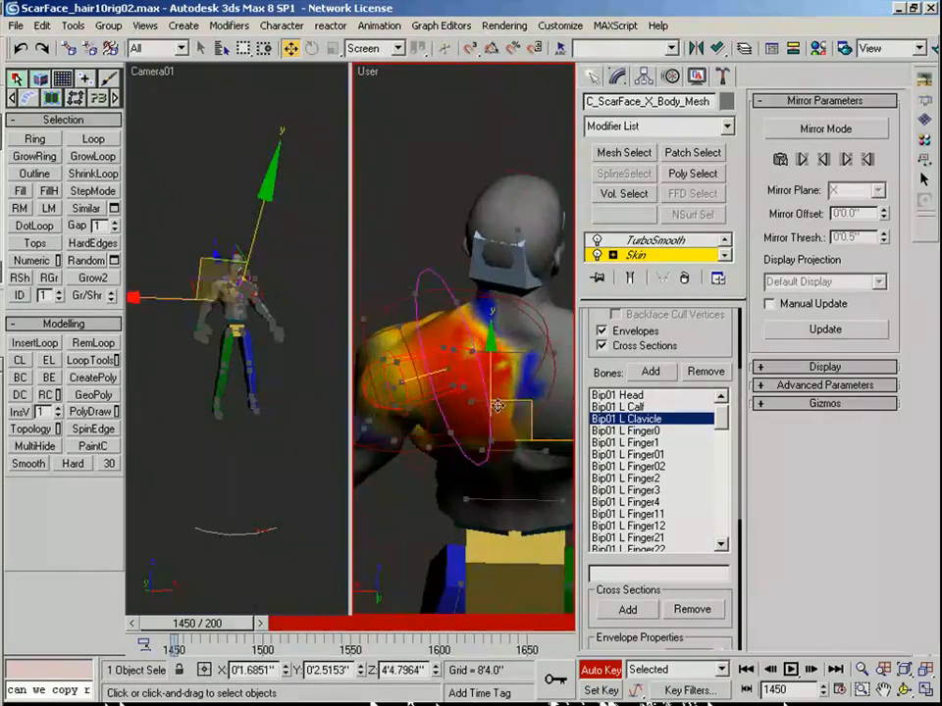
pyautogui.moveTo(482, 376); pyautogui.dragTo(484, 363)
# - Adjust the outer cross section at the shoulder end of the Bip01 L Clavicle envelope
pyautogui.keyDown('alt'); pyautogui.moveTo(483, 363); pyautogui.dragTo(473, 398, button='middle'); pyautogui.keyUp('alt')
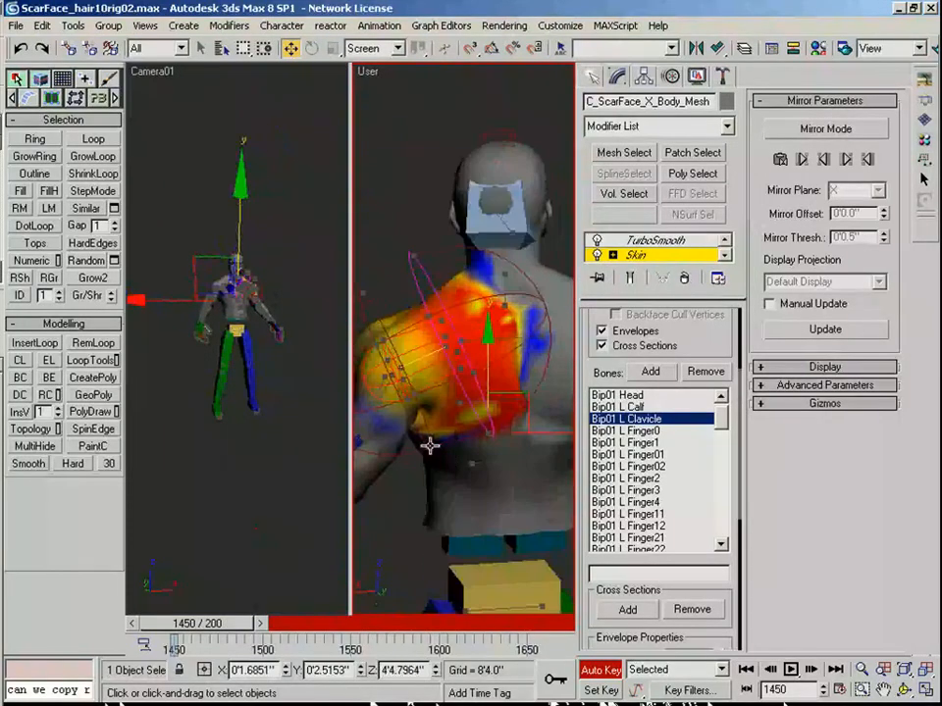
pyautogui.click(430, 447)
pyautogui.moveTo(425, 391); pyautogui.dragTo(425, 400)
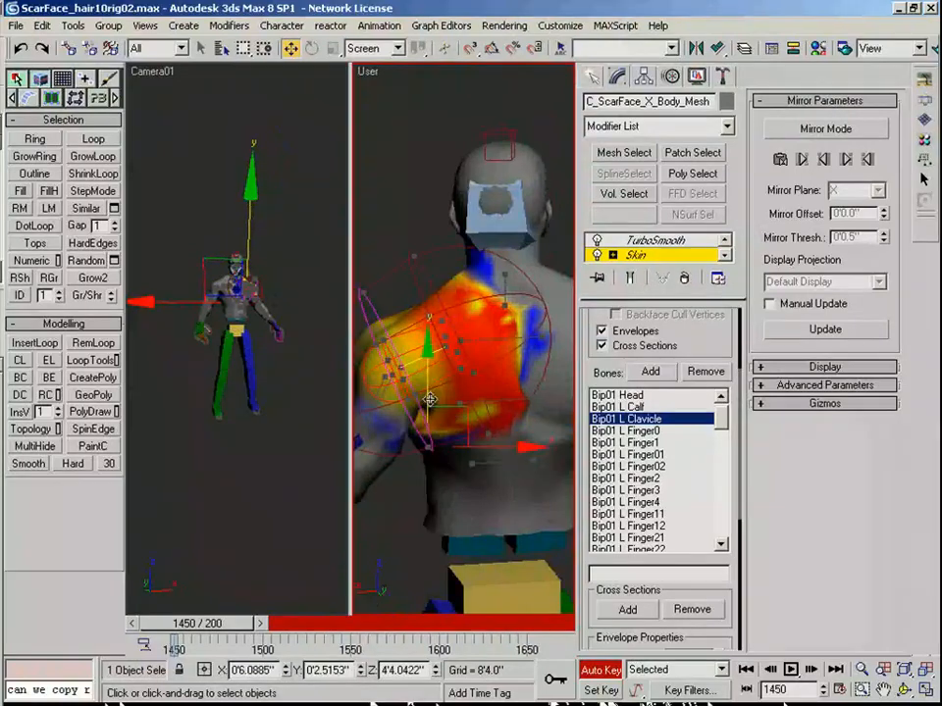
pyautogui.keyDown('alt'); pyautogui.moveTo(427, 399); pyautogui.dragTo(423, 390, button='middle'); pyautogui.keyUp('alt')
pyautogui.moveTo(423, 389)
pyautogui.mouseDown()
pyautogui.moveTo(421, 357)
pyautogui.moveTo(423, 391)
pyautogui.mouseUp()
pyautogui.moveTo(424, 396)
pyautogui.keyDown('alt'); pyautogui.mouseDown(button='middle')
pyautogui.moveTo(473, 373)
pyautogui.moveTo(441, 392)
pyautogui.mouseUp(button='middle'); pyautogui.keyUp('alt')
# - Check the Bip01 L UpperArm and Bip01 Spine1 envelopes, and leave envelope editing
pyautogui.click(462, 395)
pyautogui.click(499, 373)
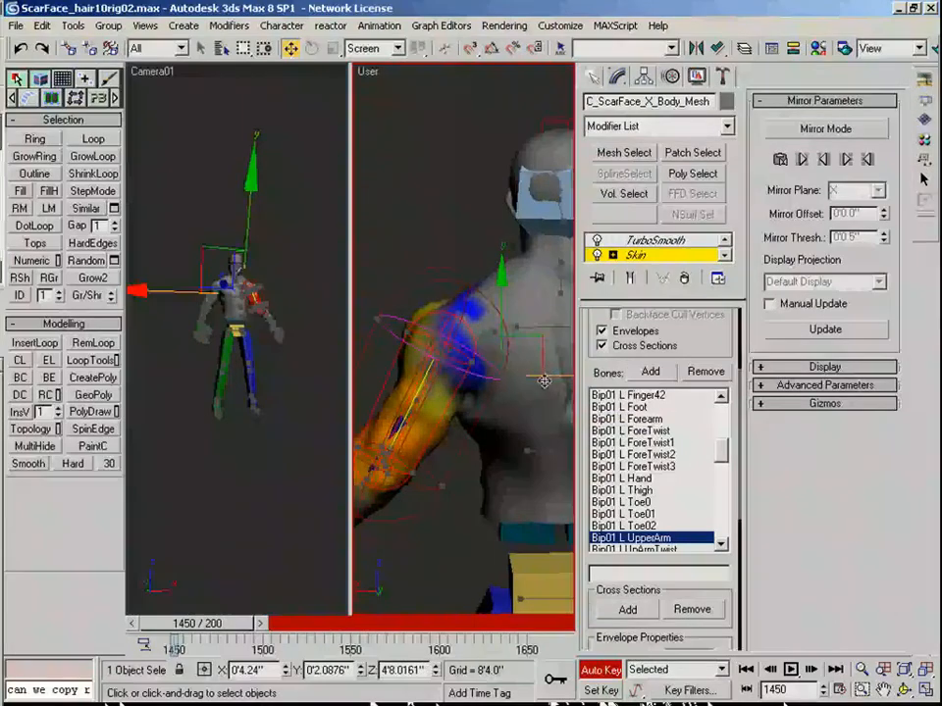
pyautogui.keyDown('alt'); pyautogui.moveTo(467, 463); pyautogui.dragTo(369, 394, button='middle'); pyautogui.keyUp('alt')
pyautogui.click(490, 440)
pyautogui.scroll(-3, 482, 416)
pyautogui.click(652, 254)
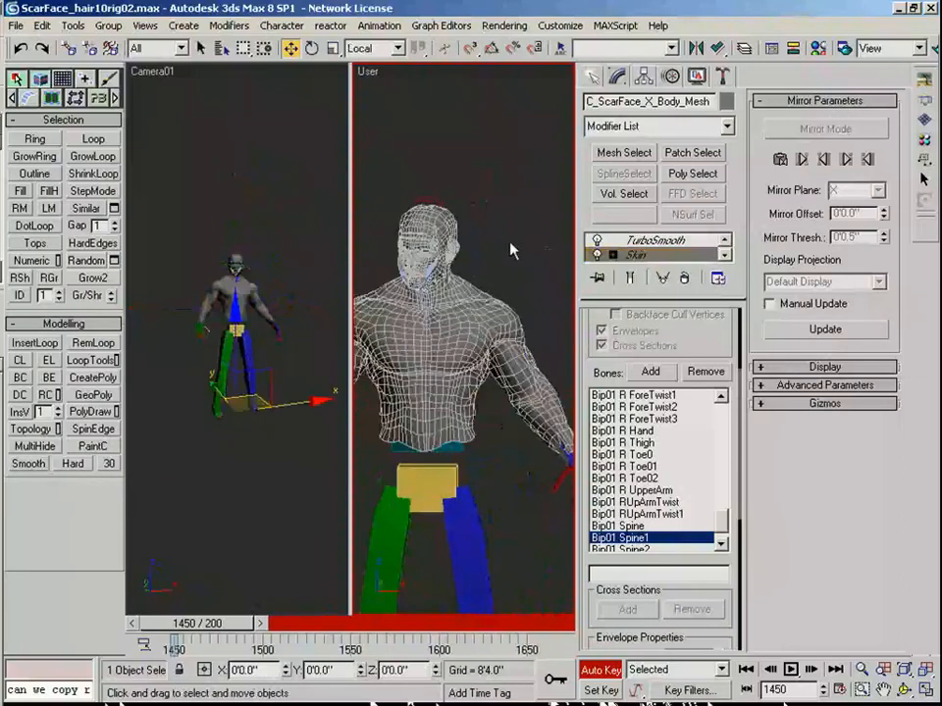
# - Deselect the body mesh and rotate the left hand bone into a more natural pose
pyautogui.press('F4')
pyautogui.click(539, 270)
pyautogui.press('F4')
pyautogui.keyDown('alt'); pyautogui.moveTo(505, 337); pyautogui.dragTo(421, 382, button='middle'); pyautogui.keyUp('alt')
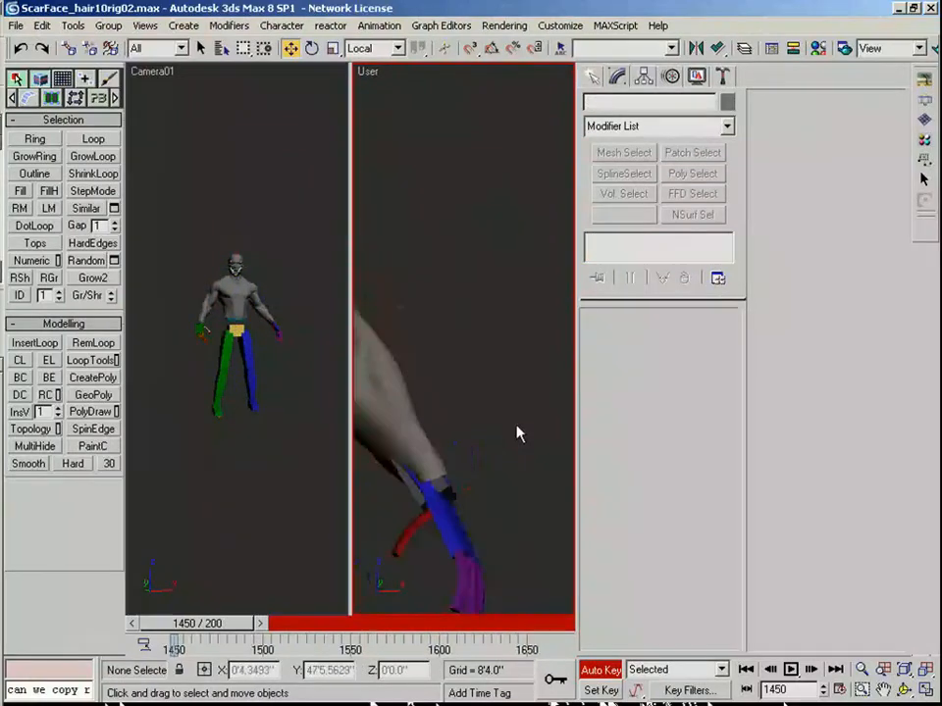
pyautogui.scroll(3, 520, 432)
pyautogui.moveTo(466, 511); pyautogui.dragTo(510, 450, button='middle')
pyautogui.click(514, 445)
pyautogui.press('e')
pyautogui.moveTo(560, 469); pyautogui.dragTo(544, 480)
pyautogui.moveTo(503, 386); pyautogui.dragTo(489, 386)
pyautogui.click(414, 545)
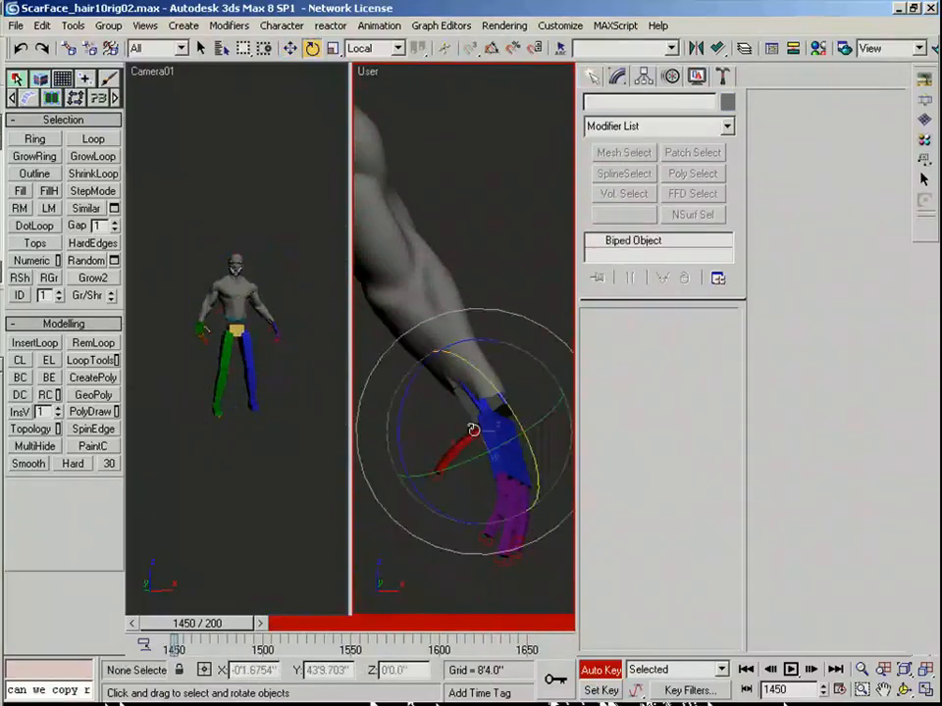
# - Select the whole left thumb bone chain and rotate it to pose the thumb
pyautogui.doubleClick(473, 429)
pyautogui.moveTo(397, 458); pyautogui.dragTo(400, 470)
pyautogui.keyDown('alt'); pyautogui.moveTo(400, 470); pyautogui.dragTo(455, 533, button='middle'); pyautogui.keyUp('alt')
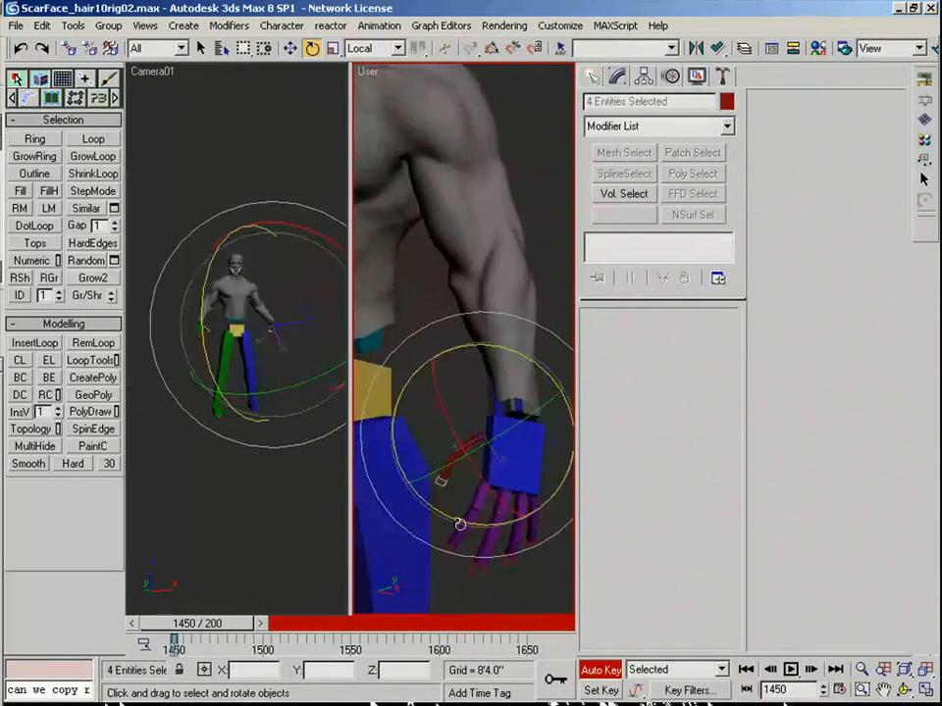
pyautogui.moveTo(479, 497); pyautogui.dragTo(486, 543)
pyautogui.moveTo(552, 463); pyautogui.dragTo(510, 442, button='middle')
pyautogui.click(558, 396)
# - Rotate the left hand's finger bone chains so the fingers curl inward
pyautogui.doubleClick(454, 485)
pyautogui.moveTo(481, 522); pyautogui.dragTo(515, 492)
pyautogui.keyDown('alt'); pyautogui.moveTo(486, 484); pyautogui.dragTo(448, 467, button='middle'); pyautogui.keyUp('alt')
pyautogui.moveTo(395, 445); pyautogui.dragTo(405, 428)
pyautogui.moveTo(491, 486); pyautogui.dragTo(539, 519)
pyautogui.keyDown('alt'); pyautogui.moveTo(540, 519); pyautogui.dragTo(442, 440, button='middle'); pyautogui.keyUp('alt')
# - Rotate Bip01 L Finger0 to refine the thumb and bring back the whole character from isolation
pyautogui.click(425, 421)
pyautogui.moveTo(441, 458); pyautogui.dragTo(424, 467)
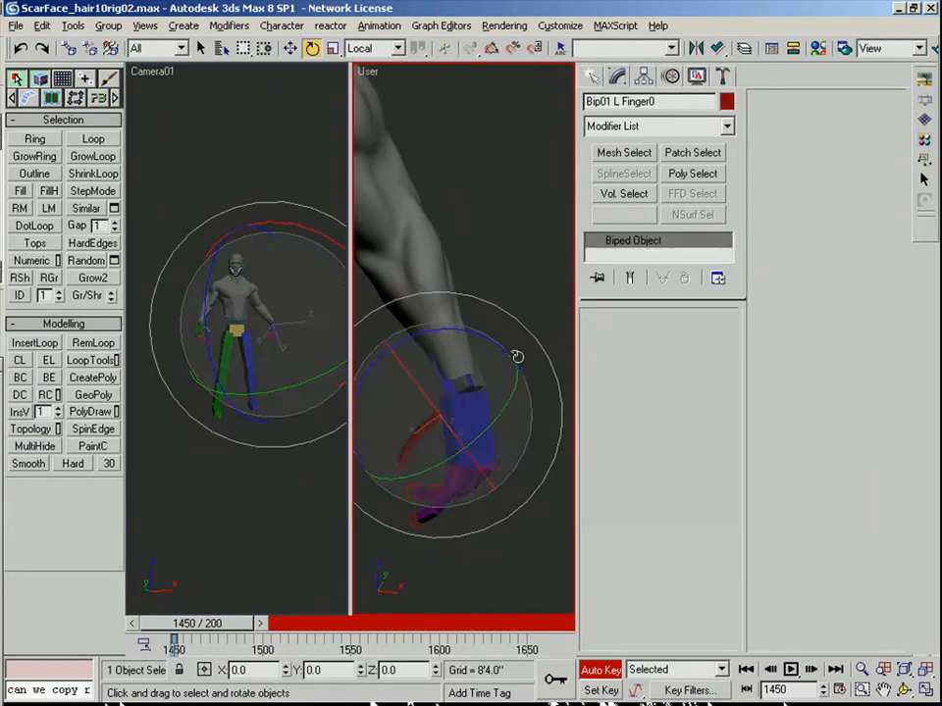
pyautogui.scroll(-4, 438, 350)
pyautogui.moveTo(485, 265); pyautogui.dragTo(515, 342, button='middle')
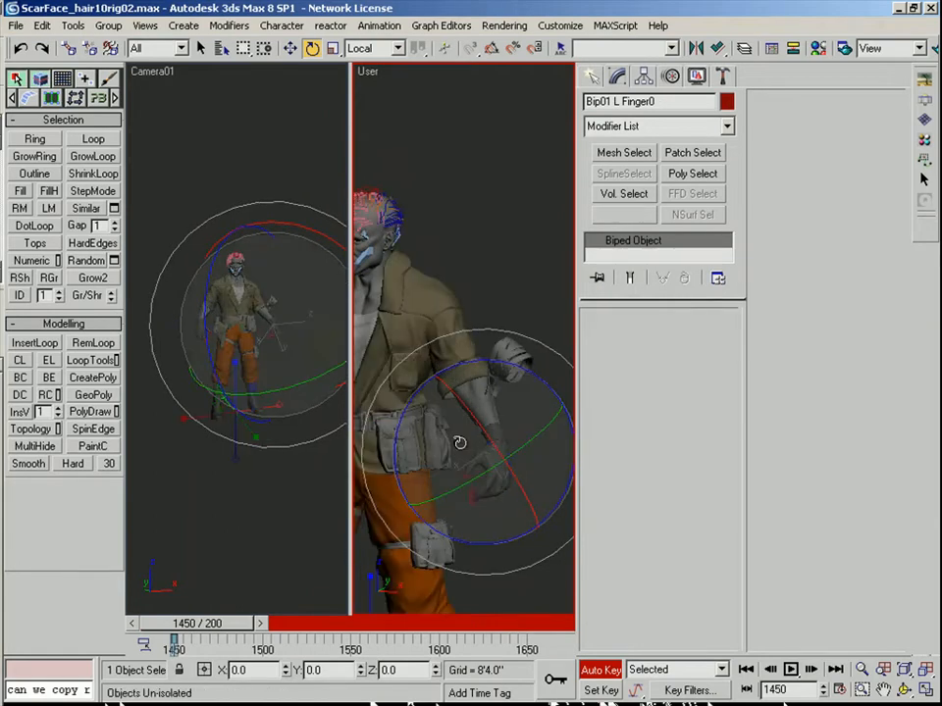
pyautogui.keyDown('alt'); pyautogui.moveTo(469, 436); pyautogui.dragTo(469, 435, button='middle'); pyautogui.keyUp('alt')
pyautogui.click(467, 255)
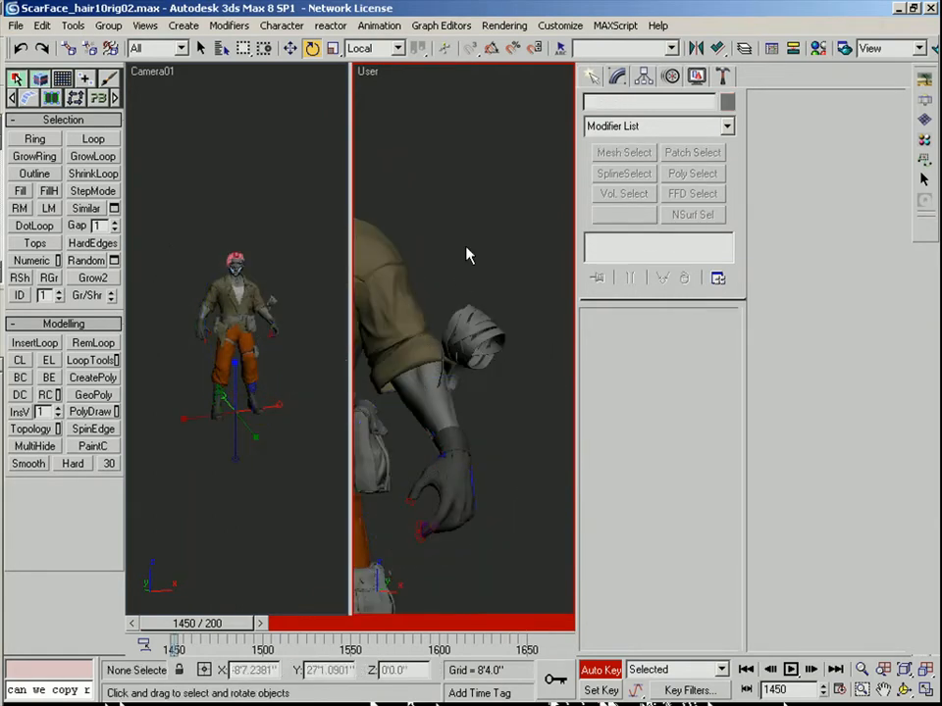
# - Select the body, gloves and jacket meshes in the front view and isolate the selection
pyautogui.click(439, 393)
pyautogui.press('z')
pyautogui.press('f')
pyautogui.moveTo(429, 379); pyautogui.dragTo(508, 382, button='middle')
pyautogui.scroll(2, 395, 359)
pyautogui.press('F4')
pyautogui.keyDown('ctrl'); pyautogui.click(415, 433); pyautogui.keyUp('ctrl')
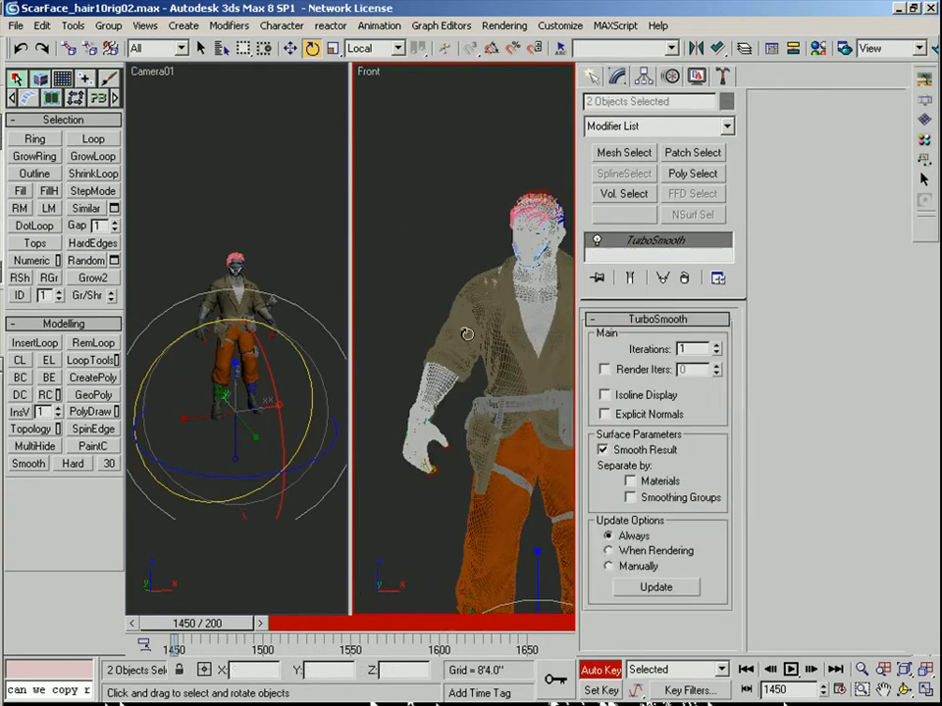
pyautogui.keyDown('alt'); pyautogui.click(447, 329); pyautogui.keyUp('alt')
pyautogui.moveTo(443, 383); pyautogui.dragTo(447, 391)
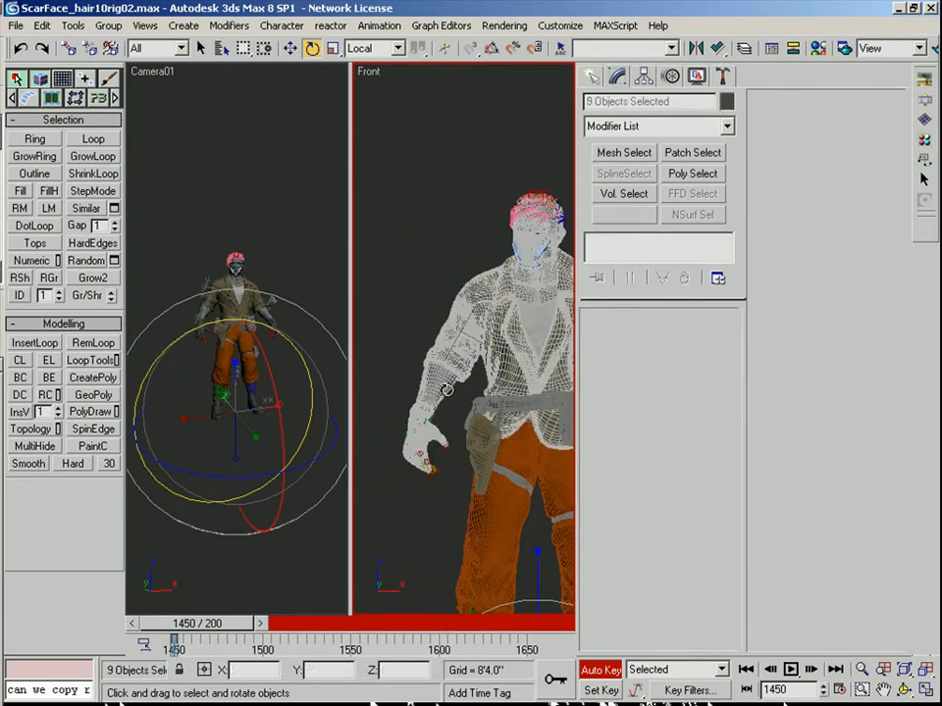
pyautogui.hotkey('alt', 'q')
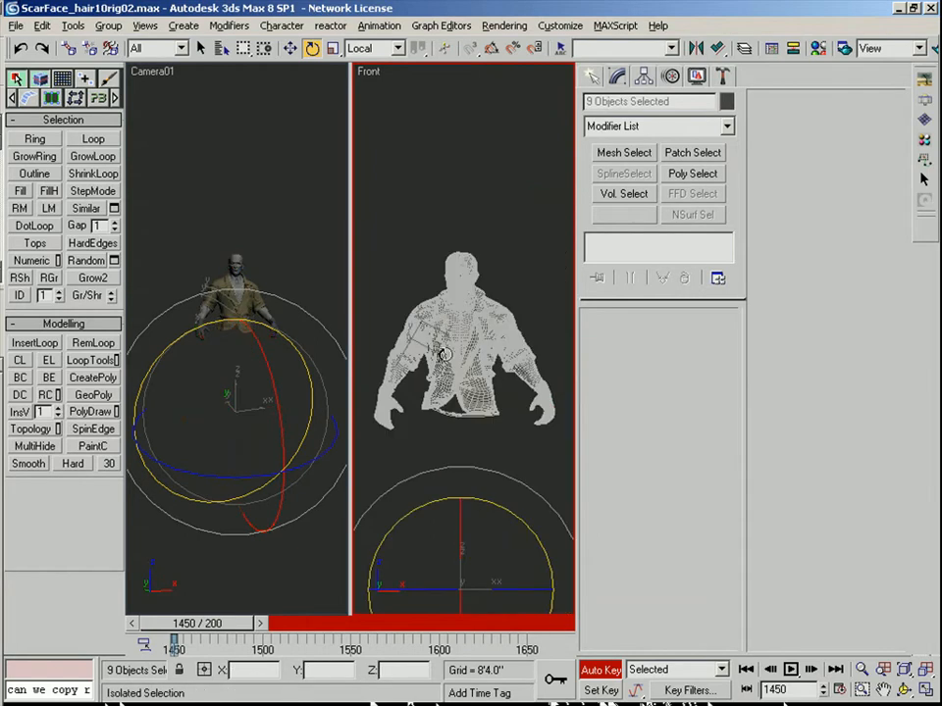
# - Reduce the isolated set to the three meshes by selecting the right arm bones by name and inverting the selection, shown shaded
pyautogui.click(221, 49)
pyautogui.moveTo(253, 169); pyautogui.dragTo(265, 230)
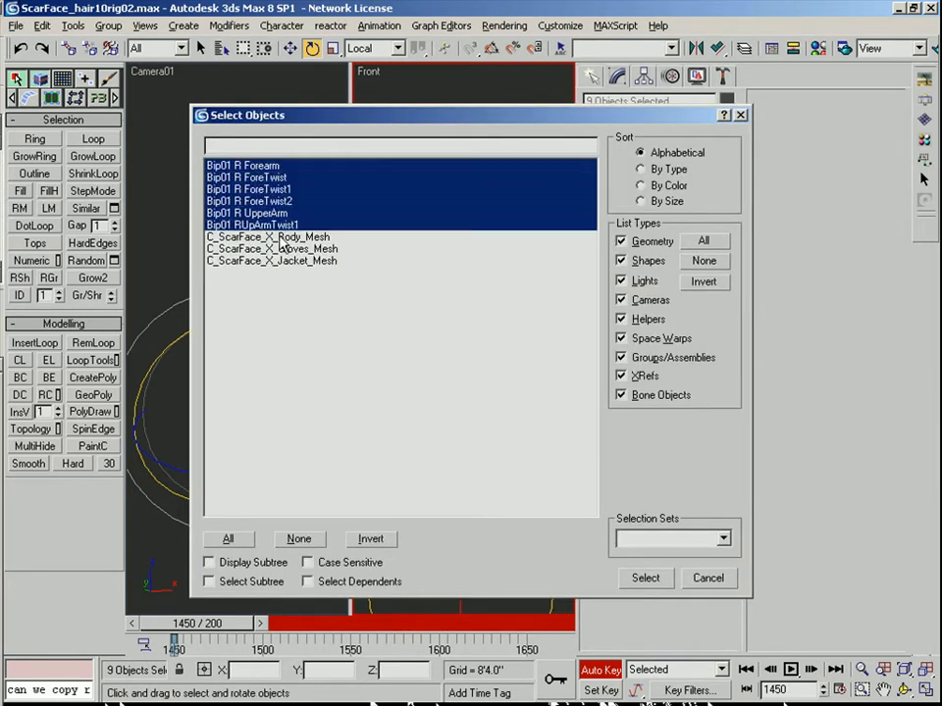
pyautogui.click(641, 576)
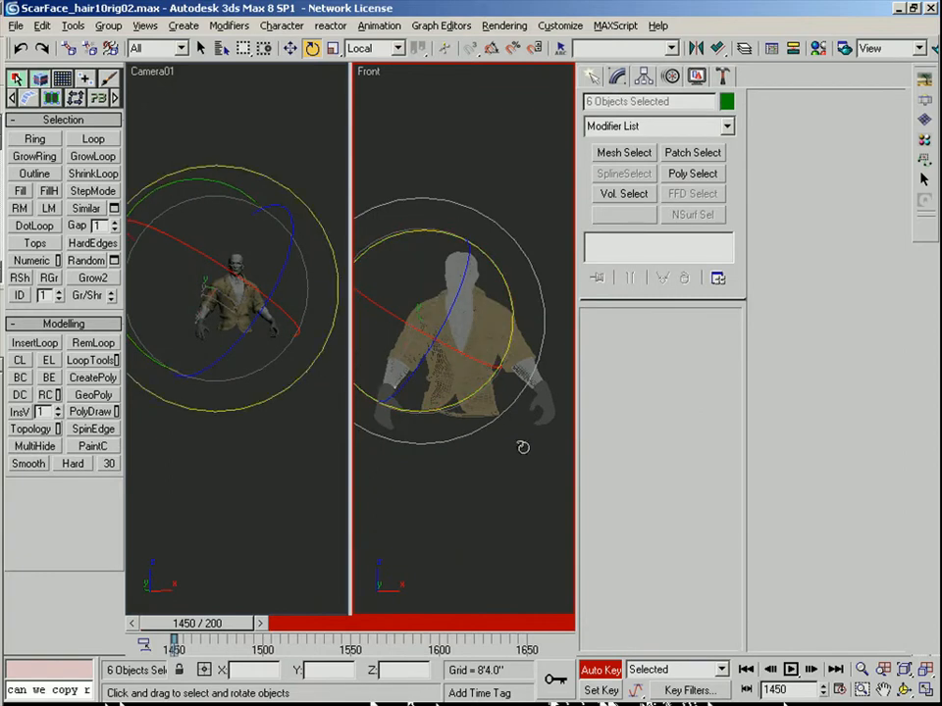
pyautogui.click(222, 50)
pyautogui.click(365, 539)
pyautogui.click(646, 578)
pyautogui.press('F3')
pyautogui.click(520, 251)
# - Render frame 1450 of the Camera01 view and move the render window to see the whole image
pyautogui.scroll(3, 520, 251)
pyautogui.press('c')
pyautogui.click(501, 486)
pyautogui.click(289, 405)
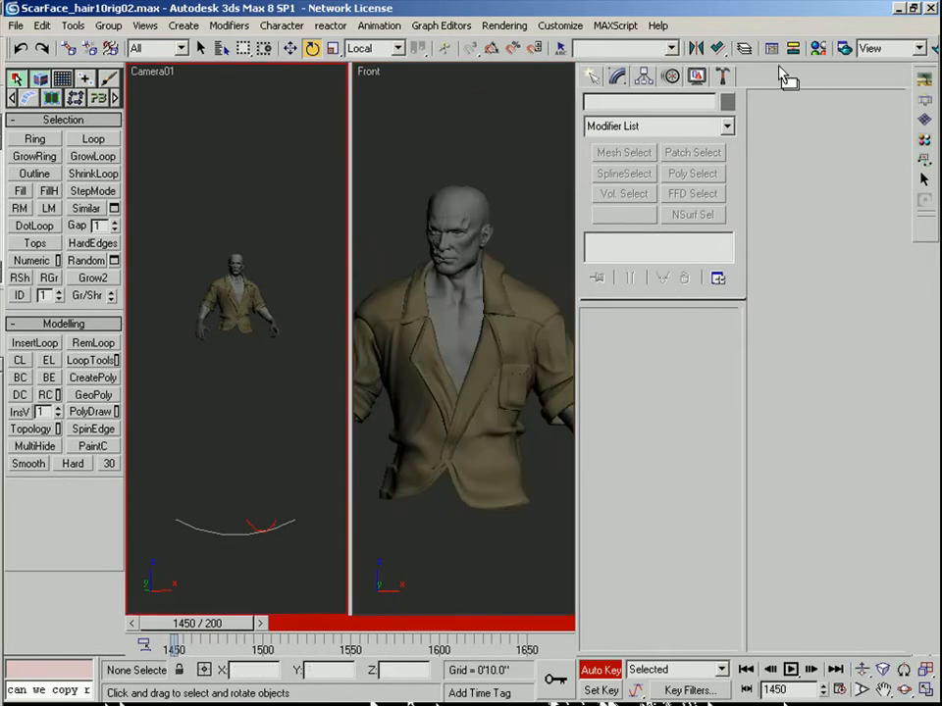
pyautogui.click(933, 51)
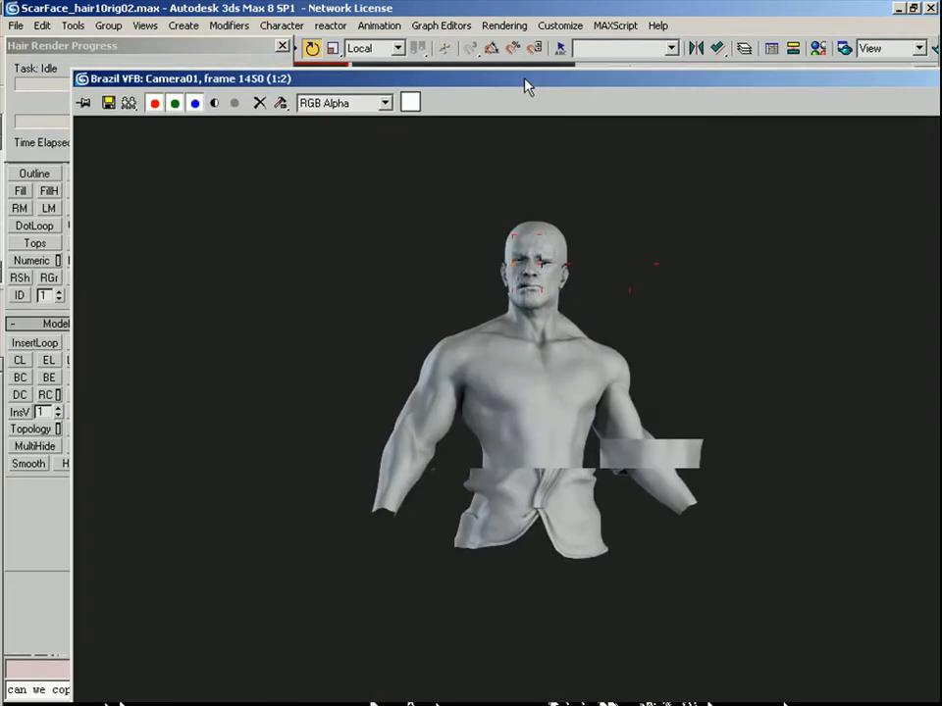
pyautogui.moveTo(524, 81); pyautogui.dragTo(448, 55)
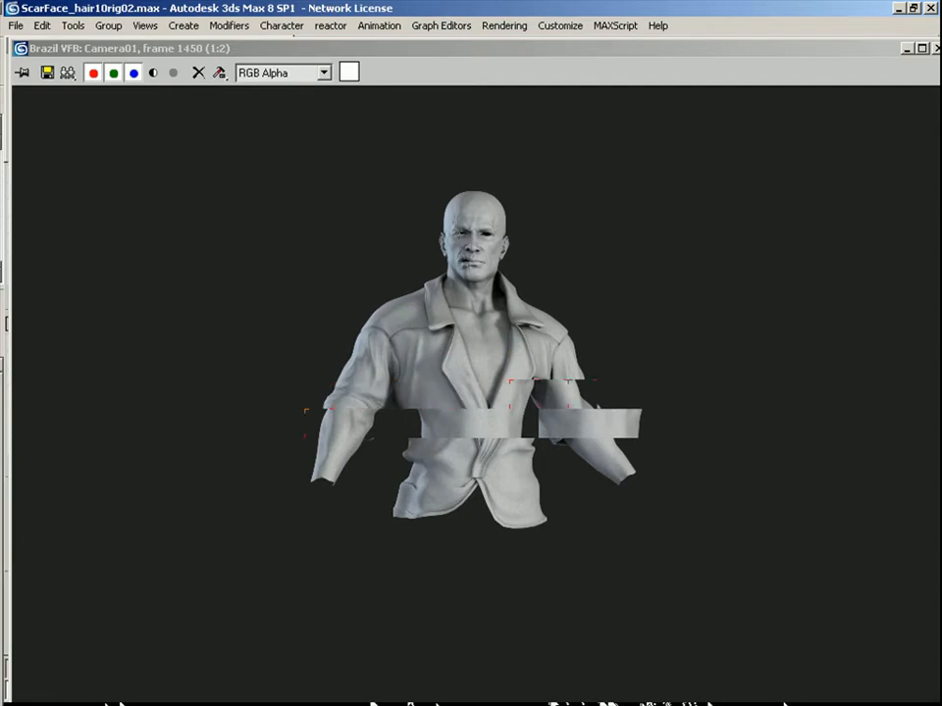
# - Examine the rendered jacket, shoulders and hands up close, and close the render window
pyautogui.click(458, 353)
pyautogui.scroll(1, 458, 353)
pyautogui.moveTo(463, 350); pyautogui.dragTo(459, 388, button='middle')
pyautogui.scroll(-1, 459, 388)
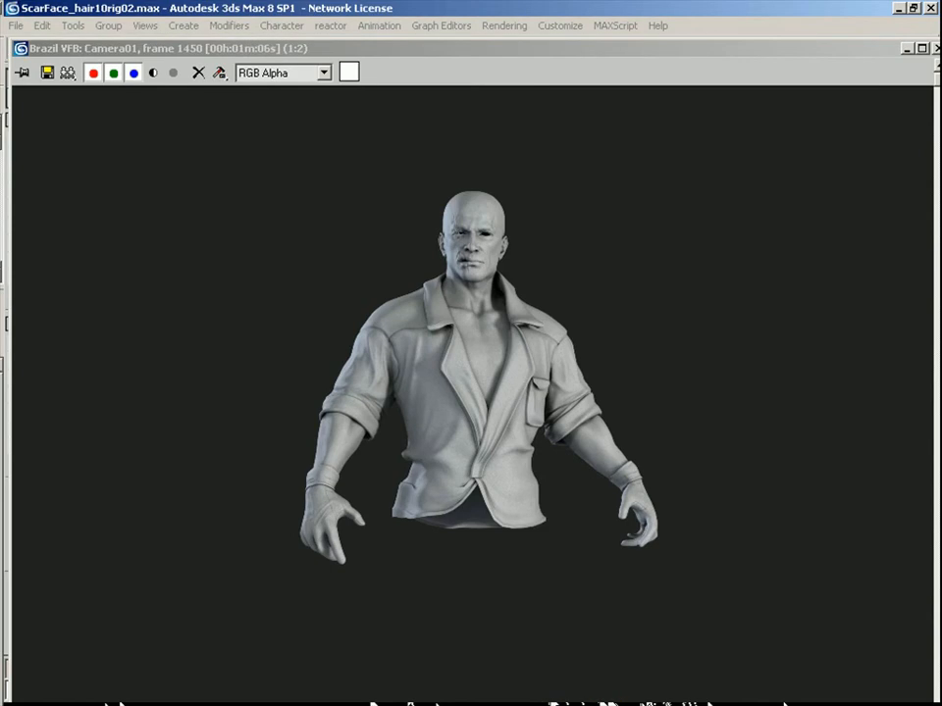
pyautogui.scroll(1, 417, 353)
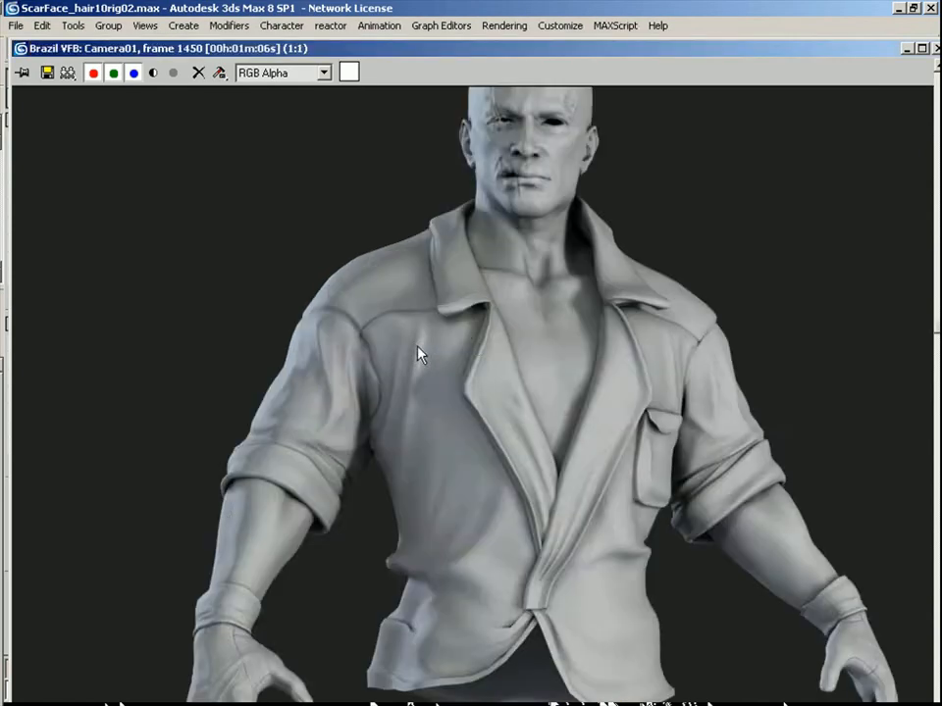
pyautogui.moveTo(611, 402); pyautogui.dragTo(552, 280, button='middle')
pyautogui.scroll(-1, 480, 265)
pyautogui.moveTo(671, 49); pyautogui.dragTo(662, 171)
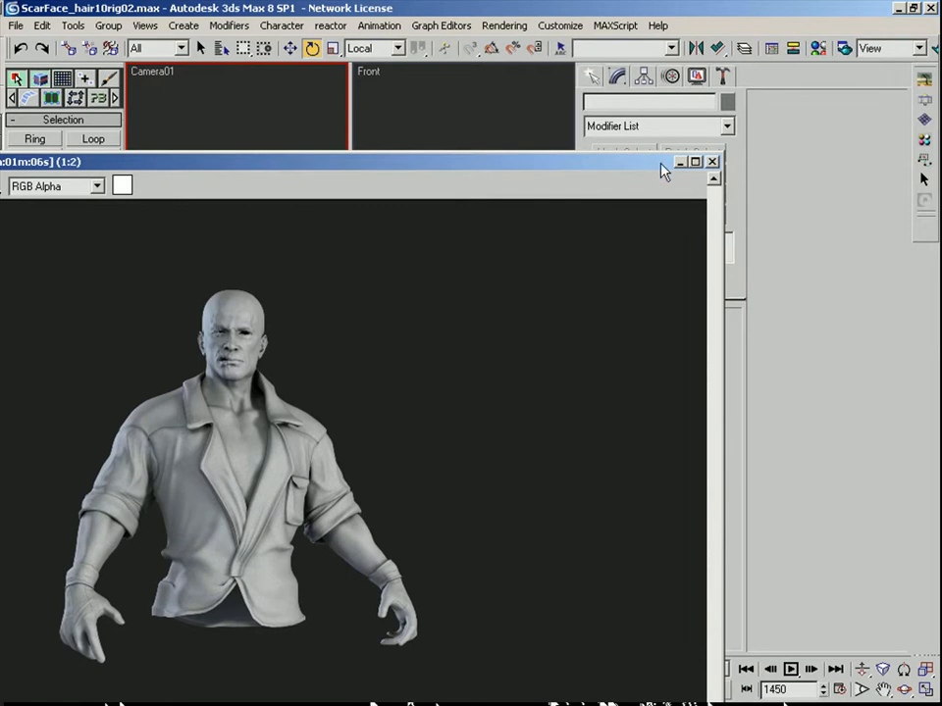
pyautogui.click(712, 162)
# - Save the scene under the new name ScarFace_hair10rig03.max
pyautogui.click(16, 24)
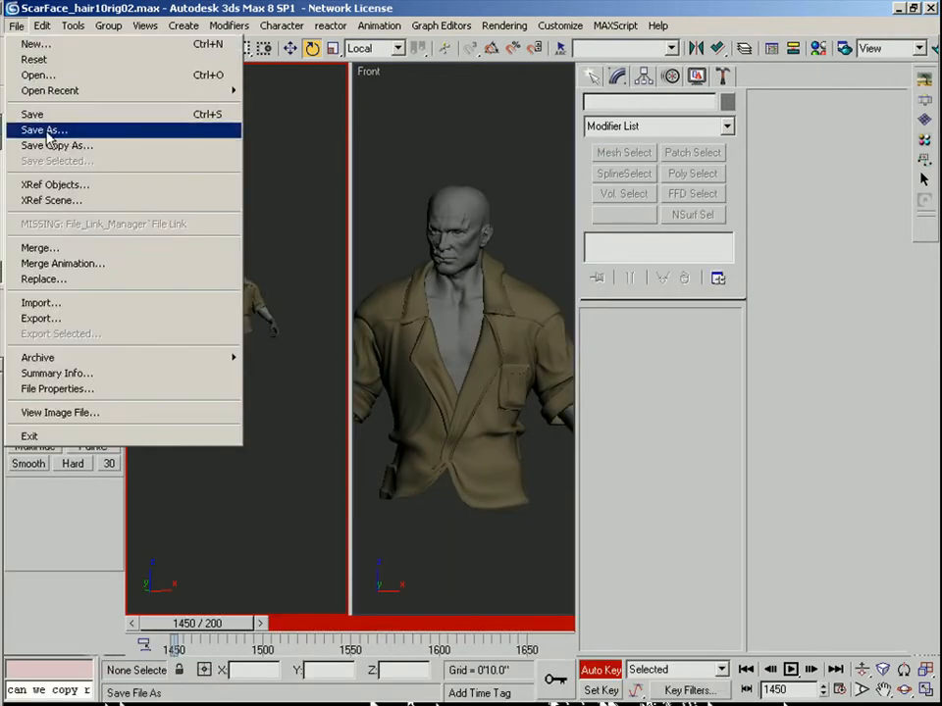
pyautogui.click(46, 128)
pyautogui.click(676, 439)
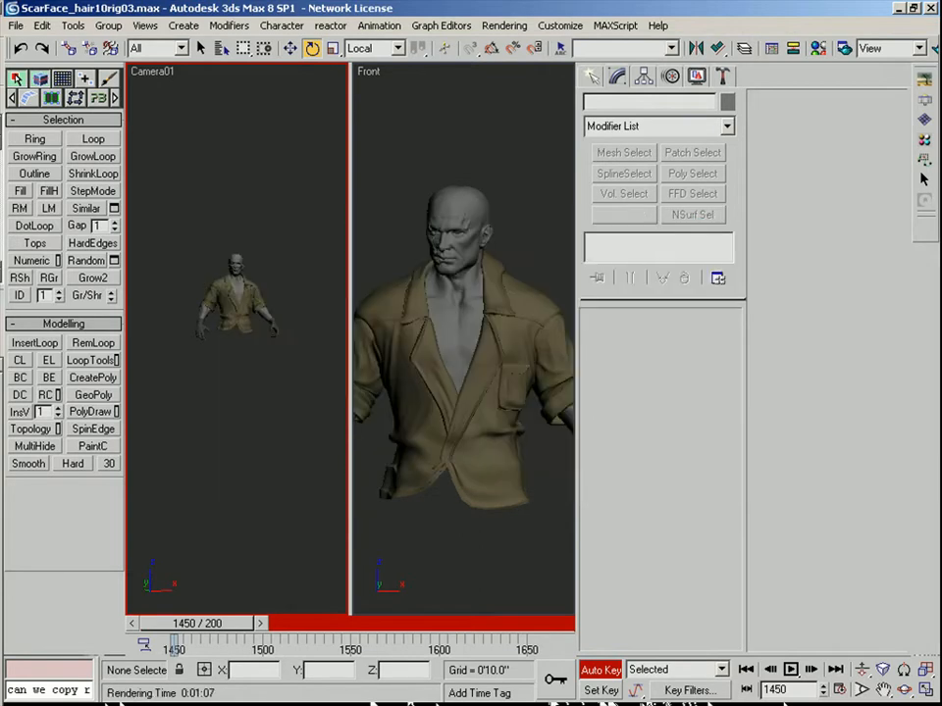
# - Exit isolation to show the full character and turn off Auto Key
pyautogui.hotkey('alt', 'q')
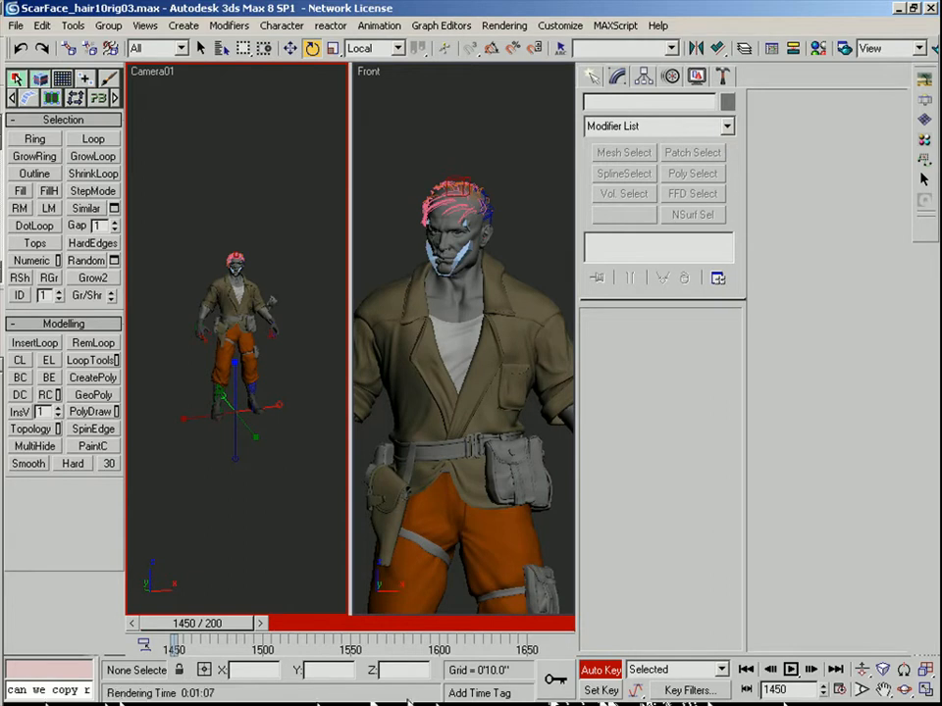
pyautogui.click(600, 671)
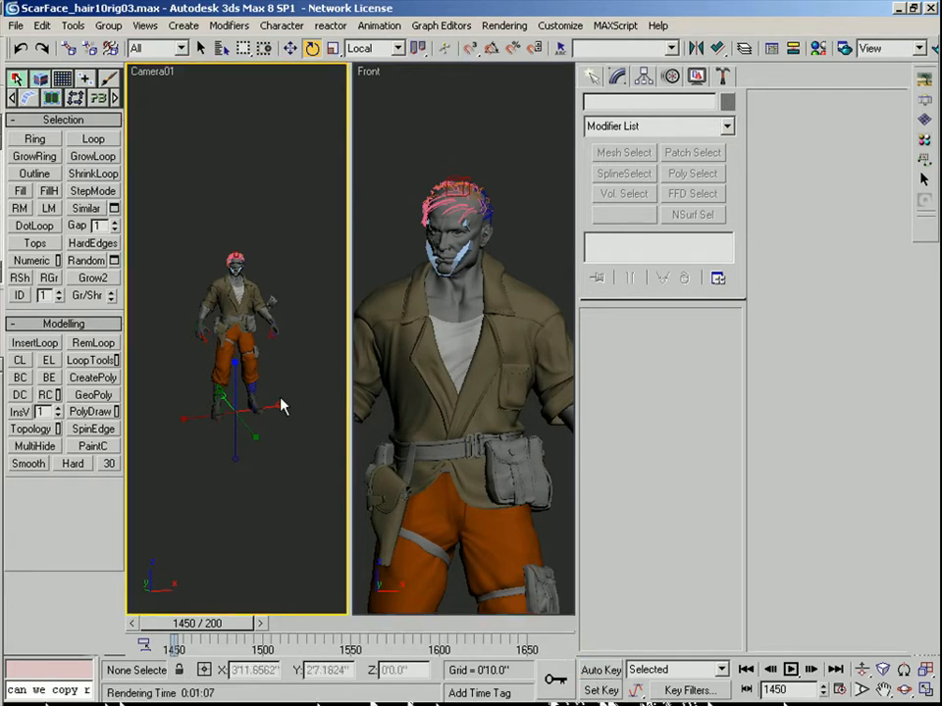
pyautogui.rightClick(292, 367)
pyautogui.click(338, 301)
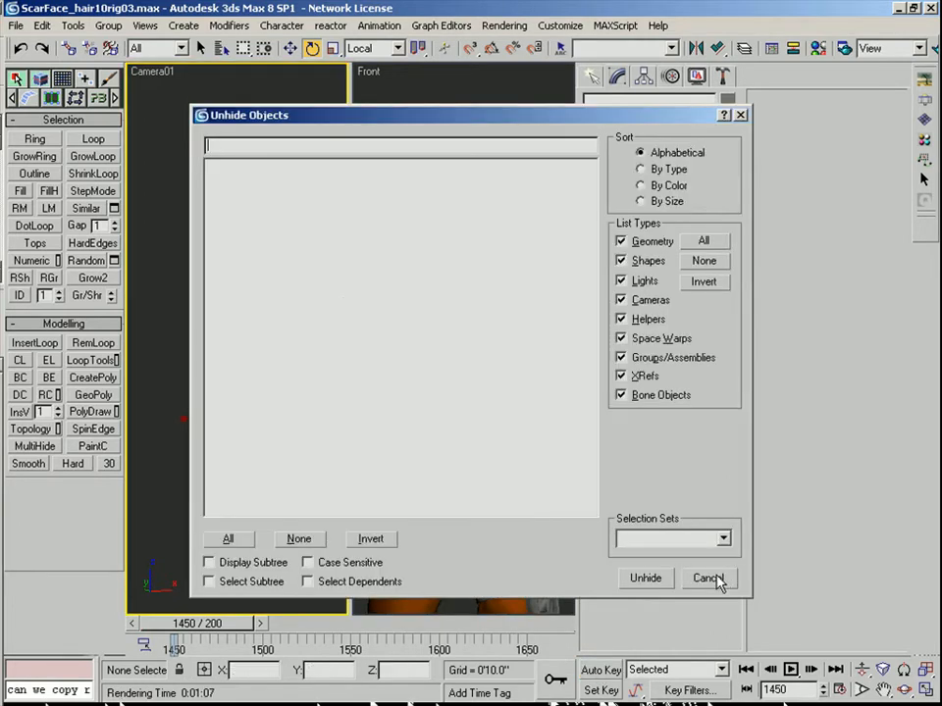
pyautogui.press('Escape')
# - Change the Camera01 viewport to a front view of the left arm and copy the body mesh's Skin modifier
pyautogui.press('f')
pyautogui.press('z')
pyautogui.moveTo(252, 317); pyautogui.dragTo(252, 430, button='middle')
pyautogui.scroll(2, 222, 407)
pyautogui.click(240, 386)
pyautogui.moveTo(340, 382); pyautogui.dragTo(241, 403, button='middle')
pyautogui.scroll(2, 241, 403)
pyautogui.click(241, 403)
pyautogui.click(213, 471)
pyautogui.click(637, 258)
pyautogui.rightClick(637, 257)
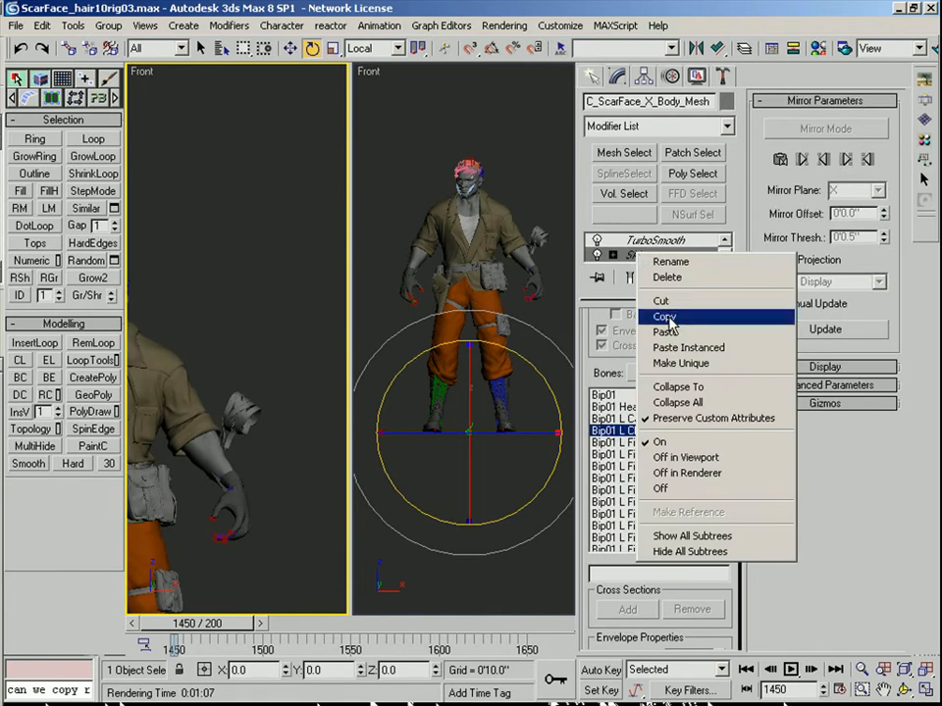
pyautogui.click(666, 276)
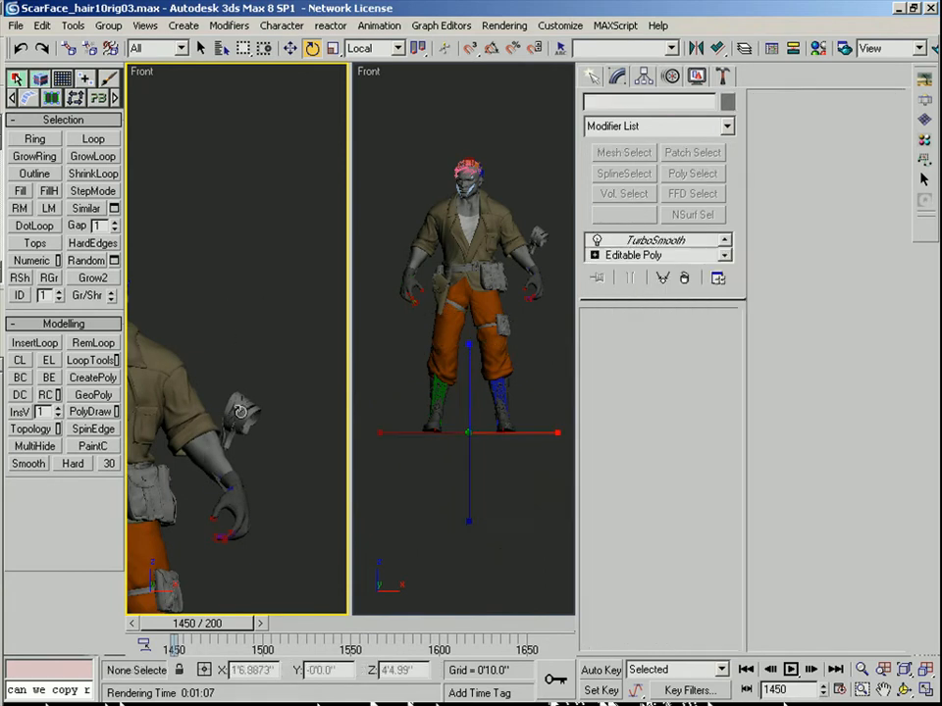
# - Paste the copied Skin modifier as an instance onto the Editable Poly of the forearm bandage mesh
pyautogui.click(664, 257)
pyautogui.rightClick(664, 257)
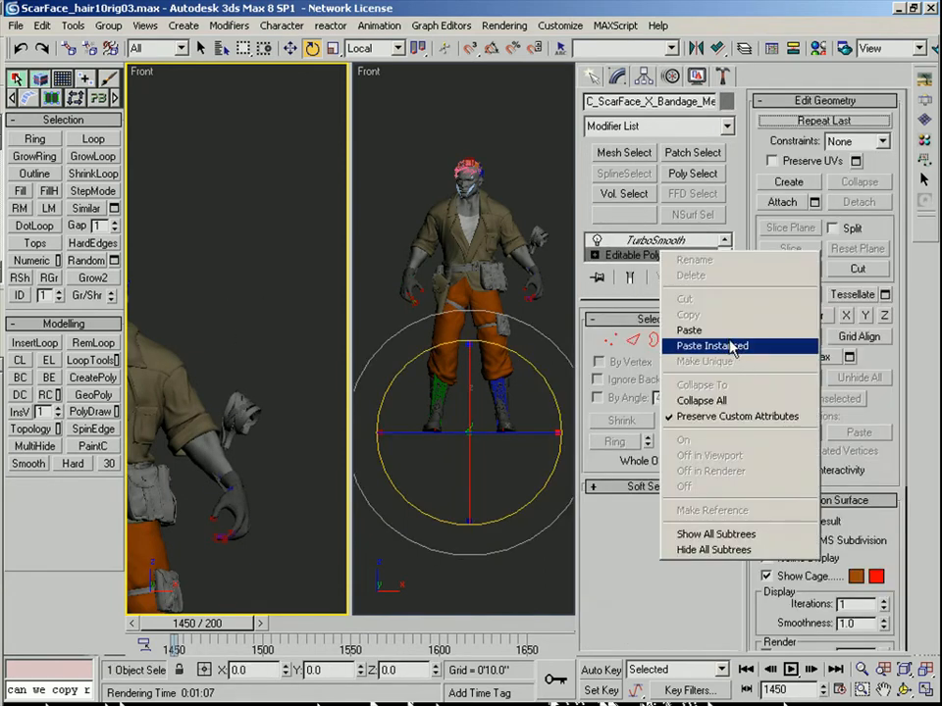
pyautogui.click(731, 348)
# - Add an Edit Poly modifier directly above the Skin modifier of the bandage mesh
pyautogui.moveTo(312, 357); pyautogui.dragTo(327, 342, button='middle')
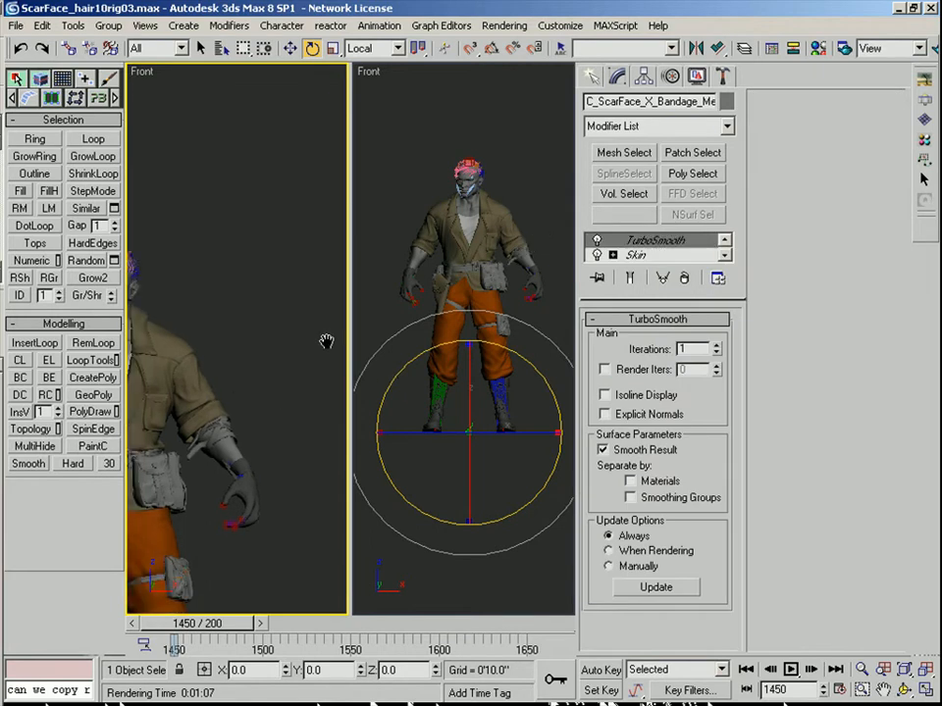
pyautogui.scroll(8, 314, 353)
pyautogui.moveTo(260, 297); pyautogui.dragTo(263, 382, button='middle')
pyautogui.click(636, 255)
pyautogui.click(727, 125)
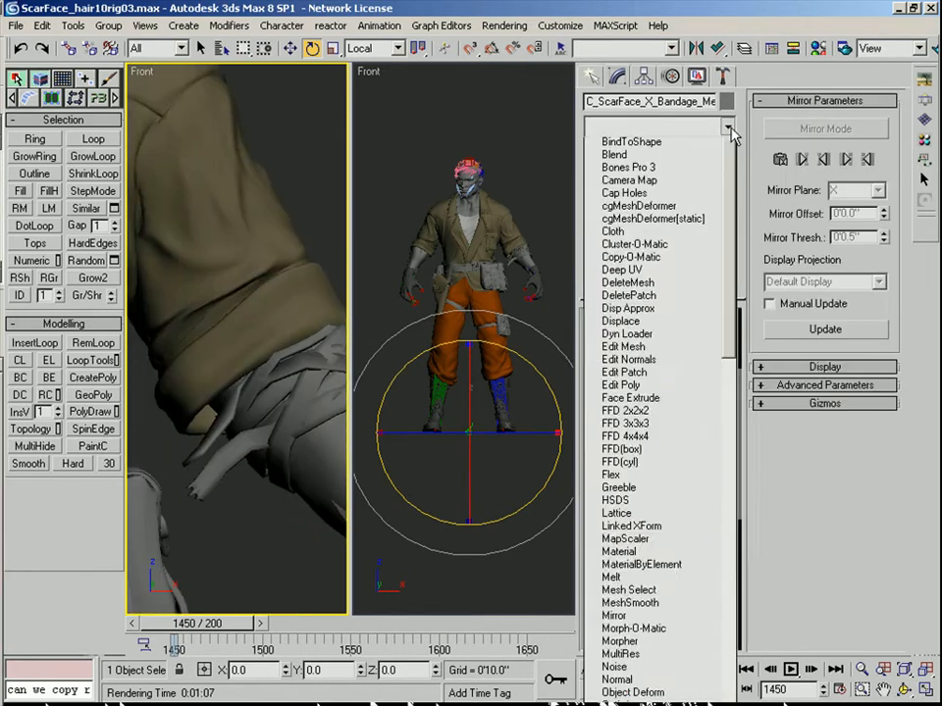
pyautogui.scroll(-8, 637, 295)
pyautogui.click(626, 185)
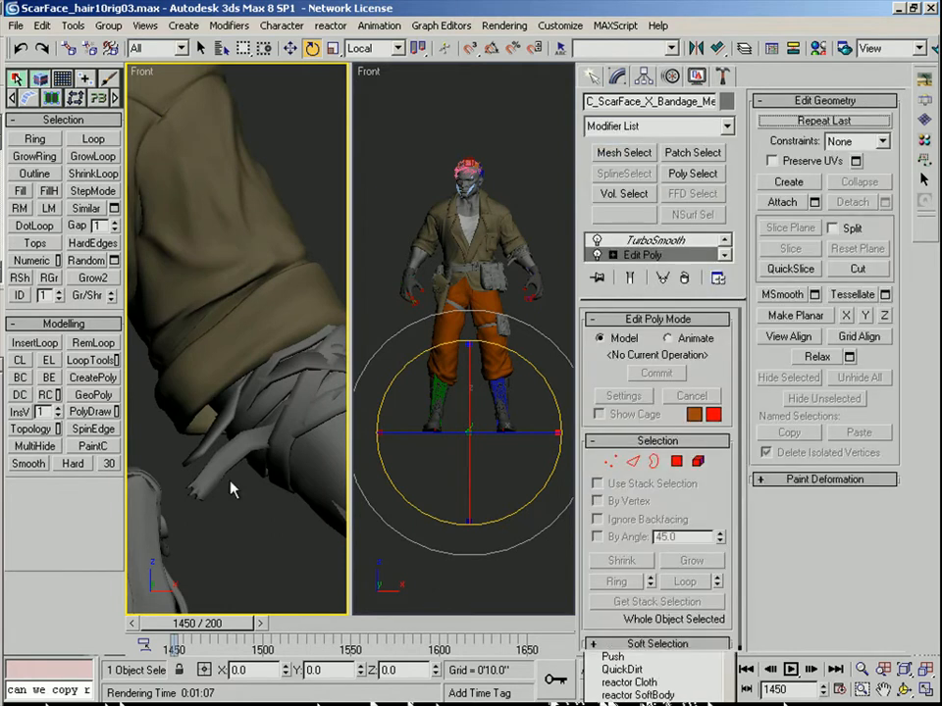
# - At vertex level, select the tip of the longer loose bandage strip and move it downward toward the forearm
pyautogui.moveTo(243, 464); pyautogui.dragTo(251, 432, button='middle')
pyautogui.scroll(2, 251, 431)
pyautogui.press('4')
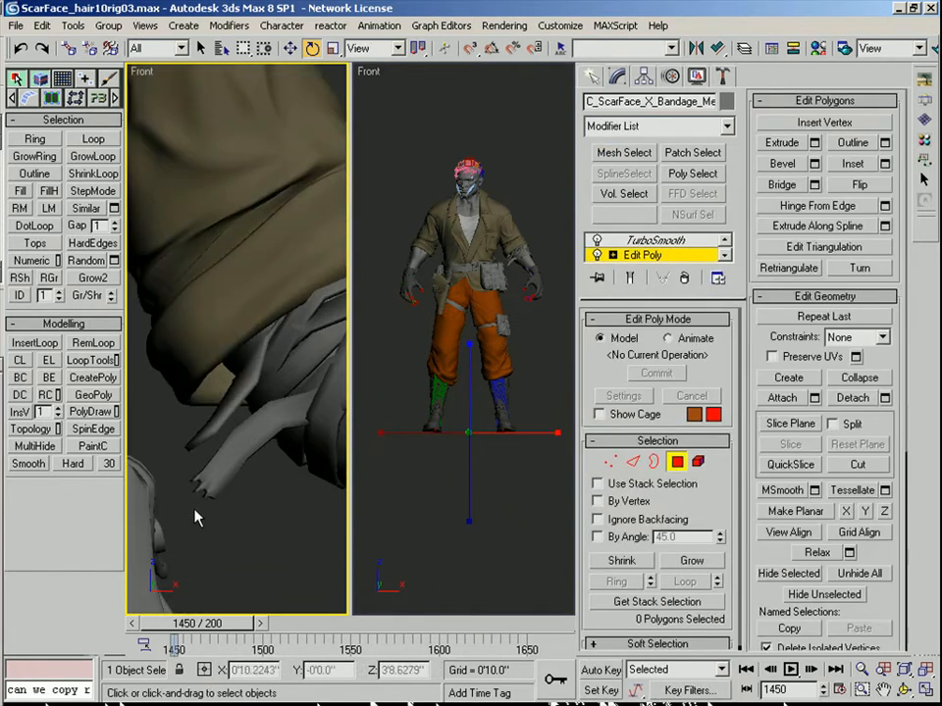
pyautogui.press('F3')
pyautogui.press('1')
pyautogui.click(245, 594)
pyautogui.moveTo(248, 533); pyautogui.dragTo(186, 471)
pyautogui.press('w')
pyautogui.moveTo(245, 474); pyautogui.dragTo(276, 499)
# - Grow the vertex selection up the loose strip, then rotate and move it so the end hangs downward
pyautogui.click(687, 562)
pyautogui.keyDown('alt'); pyautogui.moveTo(282, 485); pyautogui.dragTo(318, 486, button='middle'); pyautogui.keyUp('alt')
pyautogui.press('e')
pyautogui.moveTo(281, 506); pyautogui.dragTo(230, 498)
pyautogui.press('w')
pyautogui.moveTo(303, 490)
pyautogui.keyDown('alt'); pyautogui.mouseDown(button='middle')
pyautogui.moveTo(222, 488)
pyautogui.moveTo(290, 494)
pyautogui.mouseUp(button='middle'); pyautogui.keyUp('alt')
pyautogui.moveTo(270, 488); pyautogui.dragTo(282, 499)
# - Extend the selection further up the strip, rotate it closer to vertical and lower it
pyautogui.click(689, 561)
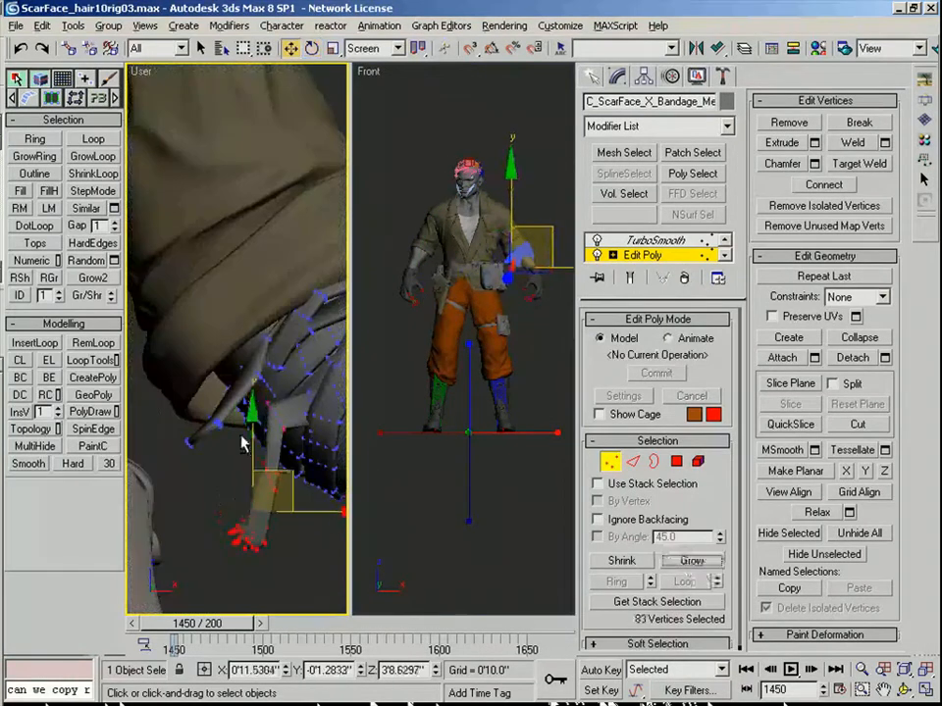
pyautogui.keyDown('alt'); pyautogui.moveTo(245, 449); pyautogui.dragTo(276, 445, button='middle'); pyautogui.keyUp('alt')
pyautogui.press('e')
pyautogui.moveTo(254, 484); pyautogui.dragTo(299, 473)
pyautogui.press('w')
pyautogui.keyDown('alt'); pyautogui.moveTo(311, 433); pyautogui.dragTo(253, 342); pyautogui.keyUp('alt')
pyautogui.keyDown('alt'); pyautogui.moveTo(253, 343); pyautogui.dragTo(296, 328, button='middle'); pyautogui.keyUp('alt')
pyautogui.hotkey('ctrl', 'z')
pyautogui.moveTo(300, 475); pyautogui.dragTo(301, 509)
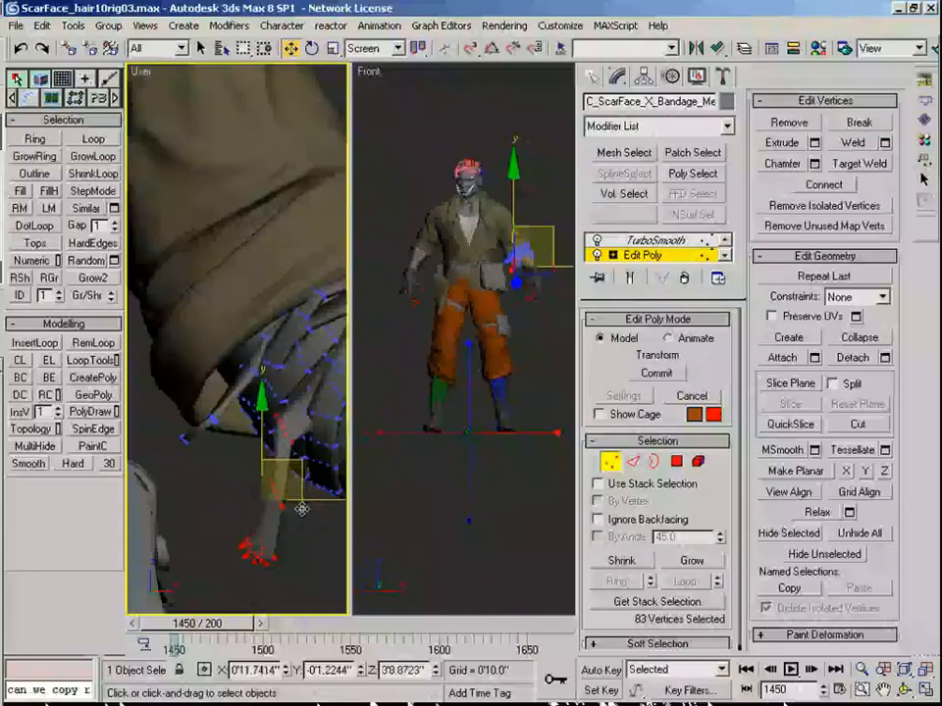
# - Grow the strip selection once more, then rotate and shift it from an orbited view
pyautogui.keyDown('alt'); pyautogui.moveTo(301, 510); pyautogui.dragTo(300, 424, button='middle'); pyautogui.keyUp('alt')
pyautogui.click(701, 564)
pyautogui.keyDown('alt'); pyautogui.moveTo(190, 454); pyautogui.dragTo(284, 469, button='middle'); pyautogui.keyUp('alt')
pyautogui.press('e')
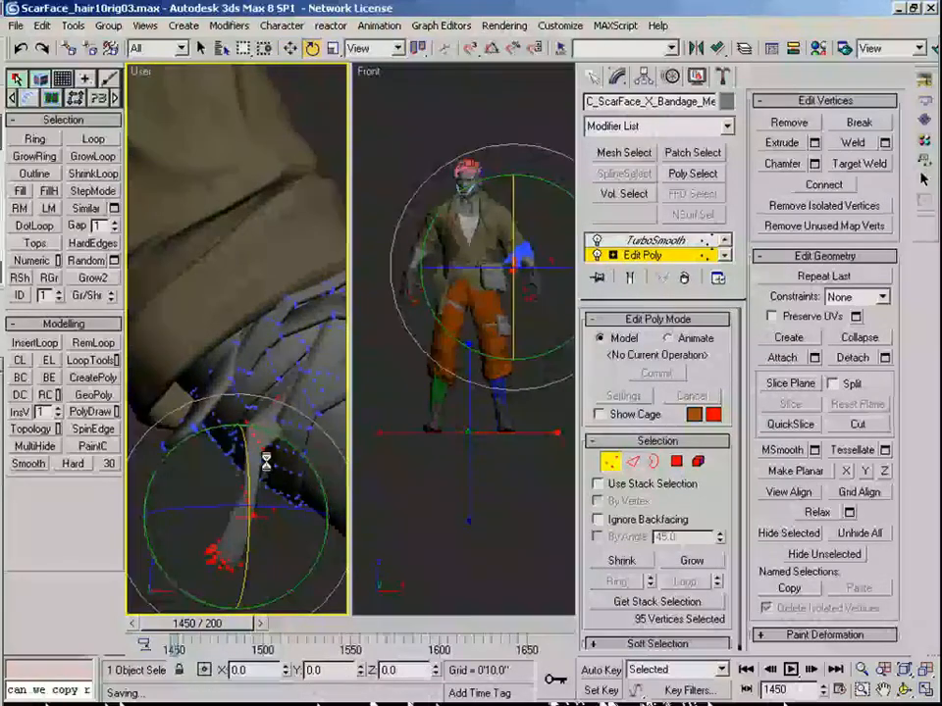
pyautogui.moveTo(265, 461); pyautogui.dragTo(261, 475)
pyautogui.keyDown('alt'); pyautogui.moveTo(269, 474); pyautogui.dragTo(333, 478, button='middle'); pyautogui.keyUp('alt')
pyautogui.keyDown('alt'); pyautogui.moveTo(279, 442); pyautogui.dragTo(259, 418, button='middle'); pyautogui.keyUp('alt')
pyautogui.press('w')
pyautogui.moveTo(191, 469); pyautogui.dragTo(214, 473)
# - Fine-tune the position and angle of the selected strip vertices from other sides of the forearm
pyautogui.press('e')
pyautogui.press('w')
pyautogui.keyDown('alt'); pyautogui.moveTo(272, 511); pyautogui.dragTo(198, 500, button='middle'); pyautogui.keyUp('alt')
pyautogui.moveTo(210, 505); pyautogui.dragTo(225, 495)
pyautogui.keyDown('alt'); pyautogui.moveTo(225, 495); pyautogui.dragTo(204, 439, button='middle'); pyautogui.keyUp('alt')
pyautogui.press('e')
pyautogui.moveTo(147, 438); pyautogui.dragTo(161, 434)
pyautogui.press('w')
# - Deselect the upper vertices of the strip and rotate the remaining lower part to bend it
pyautogui.keyDown('alt'); pyautogui.moveTo(186, 438); pyautogui.dragTo(332, 391, button='middle'); pyautogui.keyUp('alt')
pyautogui.keyDown('alt'); pyautogui.moveTo(236, 321); pyautogui.dragTo(297, 422); pyautogui.keyUp('alt')
pyautogui.keyDown('alt'); pyautogui.moveTo(297, 422); pyautogui.dragTo(200, 416, button='middle'); pyautogui.keyUp('alt')
pyautogui.press('e')
pyautogui.moveTo(242, 465); pyautogui.dragTo(227, 423)
pyautogui.keyDown('alt'); pyautogui.moveTo(227, 423); pyautogui.dragTo(254, 355, button='middle'); pyautogui.keyUp('alt')
# - Narrow the selection to the strip's lower end, then rotate and move that end into a natural hang
pyautogui.keyDown('alt'); pyautogui.moveTo(278, 297); pyautogui.dragTo(194, 412); pyautogui.keyUp('alt')
pyautogui.keyDown('alt'); pyautogui.moveTo(194, 412); pyautogui.dragTo(206, 394, button='middle'); pyautogui.keyUp('alt')
pyautogui.moveTo(227, 456); pyautogui.dragTo(209, 423)
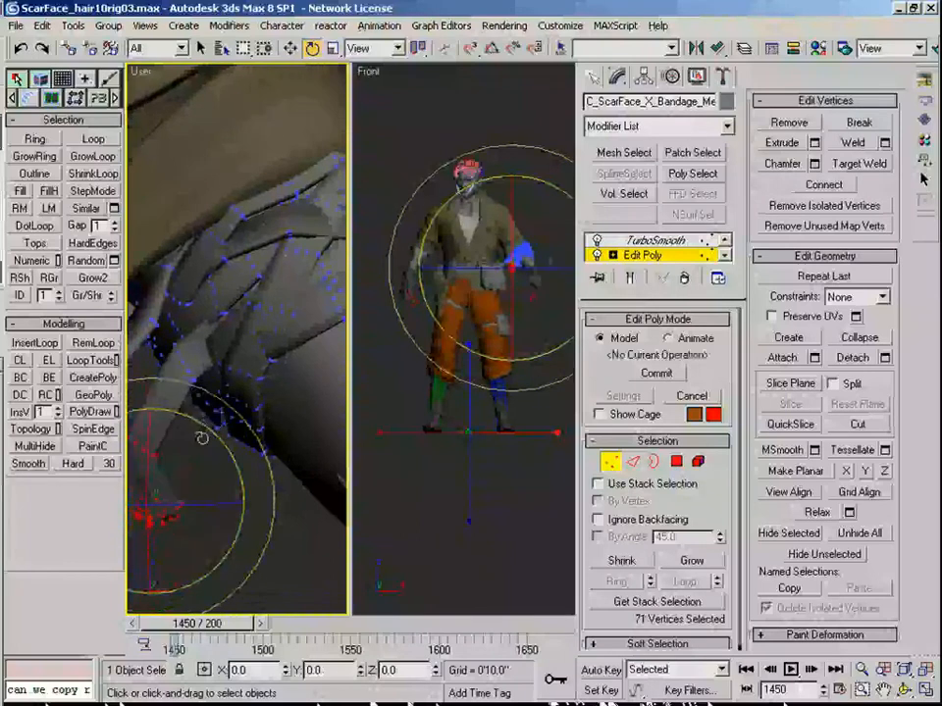
pyautogui.press('w')
pyautogui.moveTo(187, 482); pyautogui.dragTo(228, 490)
pyautogui.keyDown('alt'); pyautogui.moveTo(228, 491); pyautogui.dragTo(222, 453, button='middle'); pyautogui.keyUp('alt')
pyautogui.scroll(-3, 236, 490)
# - Select the loose end of the other bandage strip, then rotate and move it to hang beside the first
pyautogui.moveTo(182, 440); pyautogui.dragTo(244, 515)
pyautogui.keyDown('alt'); pyautogui.moveTo(243, 515); pyautogui.dragTo(268, 451, button='middle'); pyautogui.keyUp('alt')
pyautogui.press('e')
pyautogui.moveTo(300, 441); pyautogui.dragTo(295, 475)
pyautogui.press('w')
pyautogui.keyDown('alt'); pyautogui.moveTo(296, 475); pyautogui.dragTo(339, 392, button='middle'); pyautogui.keyUp('alt')
pyautogui.moveTo(281, 458); pyautogui.dragTo(260, 458)
pyautogui.keyDown('alt'); pyautogui.moveTo(260, 457); pyautogui.dragTo(276, 434, button='middle'); pyautogui.keyUp('alt')
# - Grow the selection along the second strip, adjust its position and finish the vertex editing of the bandage
pyautogui.click(691, 560)
pyautogui.moveTo(263, 443); pyautogui.dragTo(235, 451)
pyautogui.scroll(-3, 233, 451)
pyautogui.keyDown('alt'); pyautogui.moveTo(234, 450); pyautogui.dragTo(189, 356, button='middle'); pyautogui.keyUp('alt')
pyautogui.scroll(2, 190, 358)
pyautogui.keyDown('alt'); pyautogui.moveTo(164, 352); pyautogui.dragTo(258, 443); pyautogui.keyUp('alt')
pyautogui.scroll(-2, 277, 438)
pyautogui.click(613, 464)
pyautogui.press('F4')
pyautogui.click(302, 209)
pyautogui.press('F4')
pyautogui.click(238, 401)
pyautogui.press('f')
# - Paste the copied Skin modifier as an instance onto the Editable Poly of the white undershirt mesh
pyautogui.press('z')
pyautogui.scroll(-1, 312, 342)
pyautogui.moveTo(265, 291); pyautogui.dragTo(219, 294, button='middle')
pyautogui.scroll(-5, 284, 366)
pyautogui.scroll(2, 245, 373)
pyautogui.scroll(-3, 218, 295)
pyautogui.click(204, 399)
pyautogui.moveTo(204, 399)
pyautogui.keyDown('alt'); pyautogui.mouseDown(button='middle')
pyautogui.moveTo(371, 406)
pyautogui.moveTo(541, 384)
pyautogui.moveTo(190, 401)
pyautogui.mouseUp(button='middle'); pyautogui.keyUp('alt')
pyautogui.scroll(3, 190, 402)
pyautogui.click(175, 319)
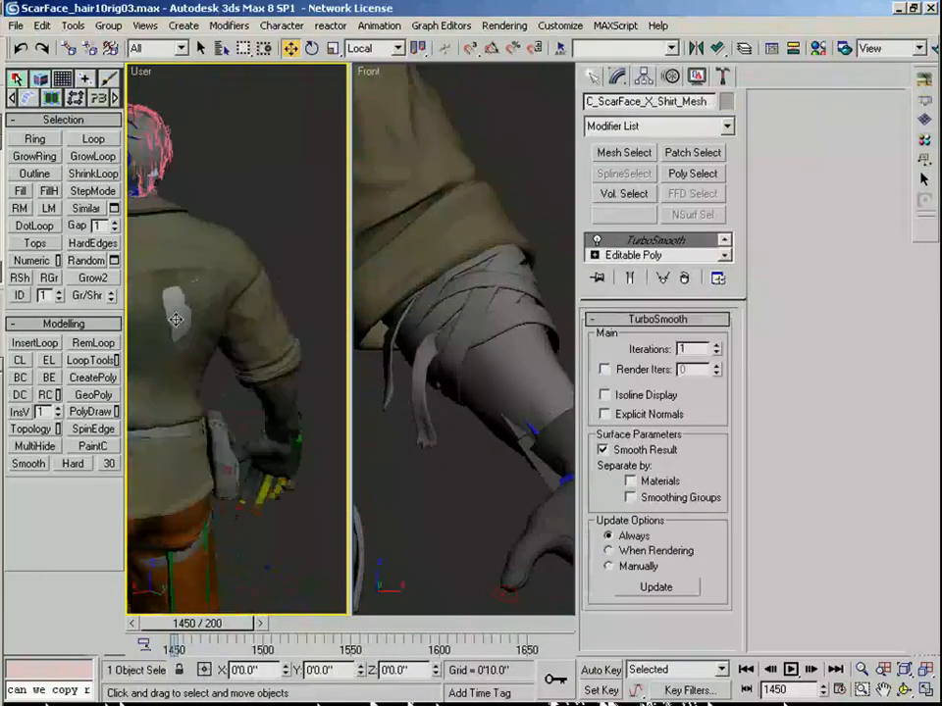
pyautogui.press('F4')
pyautogui.moveTo(250, 319); pyautogui.dragTo(303, 378, button='middle')
pyautogui.click(640, 257)
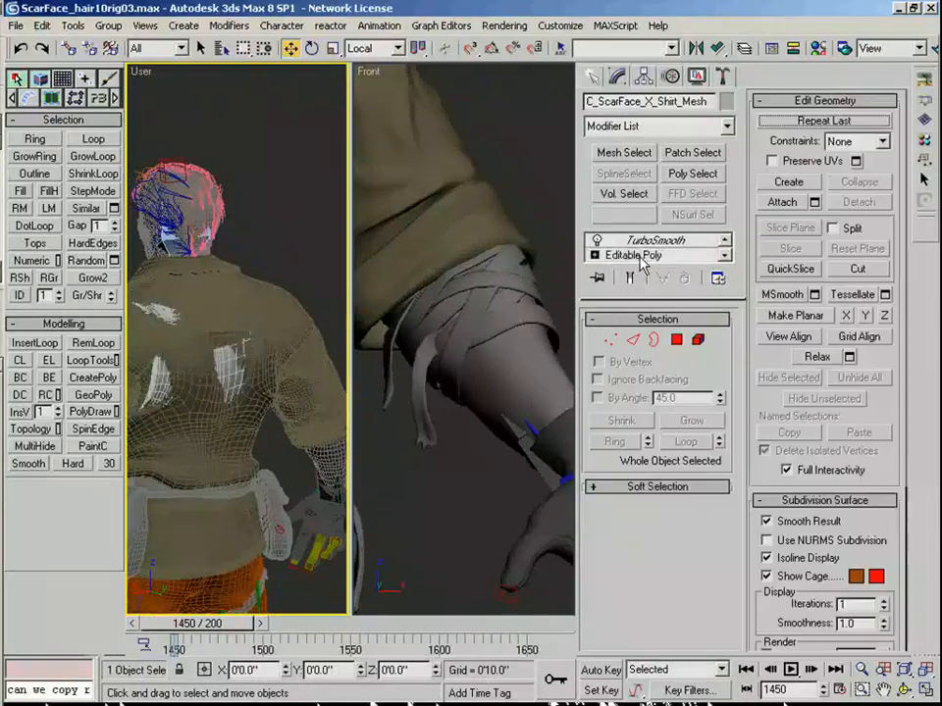
pyautogui.rightClick(640, 258)
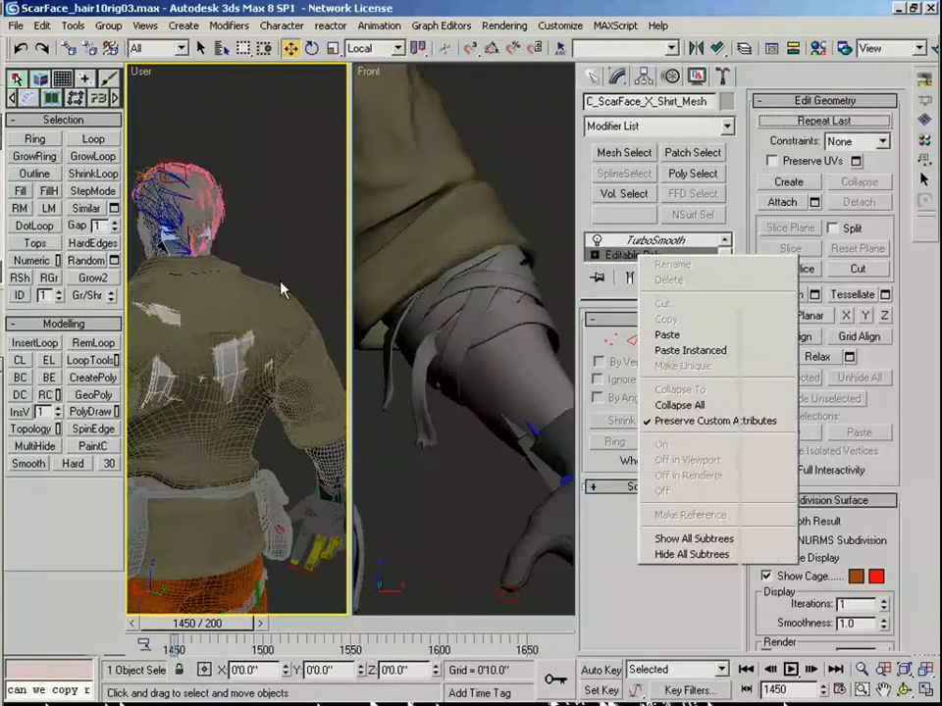
pyautogui.click(294, 247)
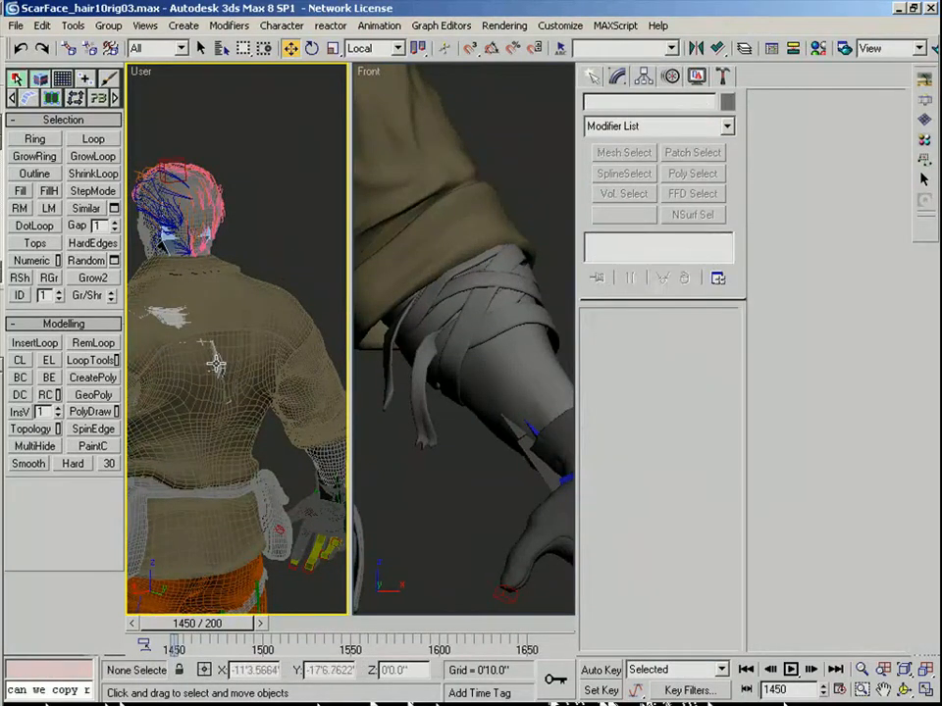
# - Select the Bip01 Spine3 bone beneath the meshes and rotate it to turn the upper torso
pyautogui.click(216, 362)
pyautogui.press('f')
pyautogui.press('z')
pyautogui.press('F4')
pyautogui.moveTo(322, 233); pyautogui.dragTo(265, 333, button='middle')
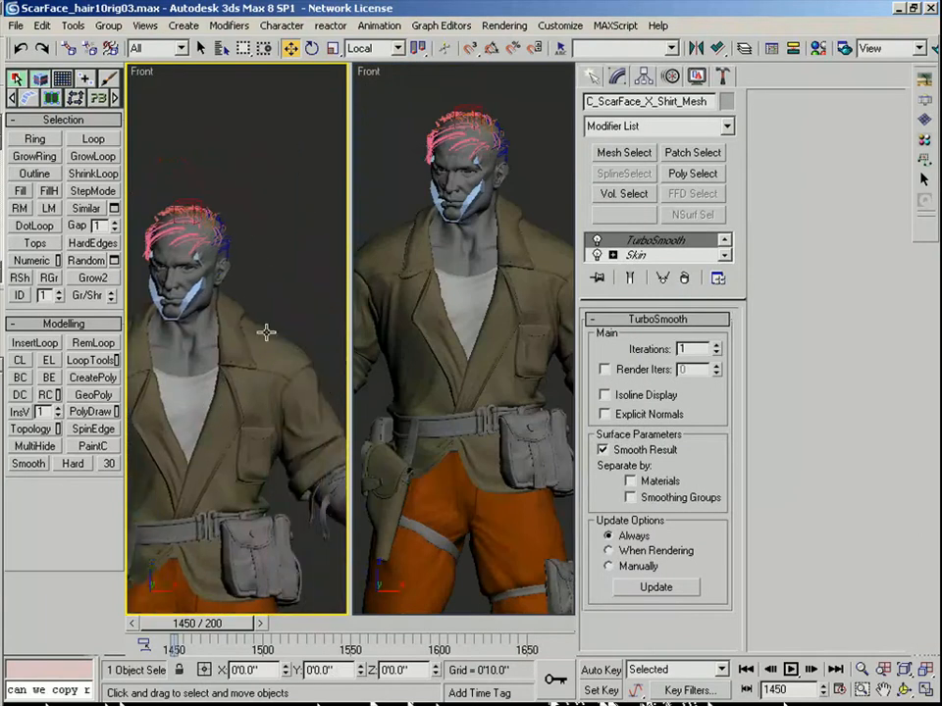
pyautogui.press('F3')
pyautogui.click(190, 369)
pyautogui.click(190, 369)
pyautogui.press('e')
pyautogui.moveTo(240, 396); pyautogui.dragTo(228, 396)
pyautogui.hotkey('ctrl', 'z')
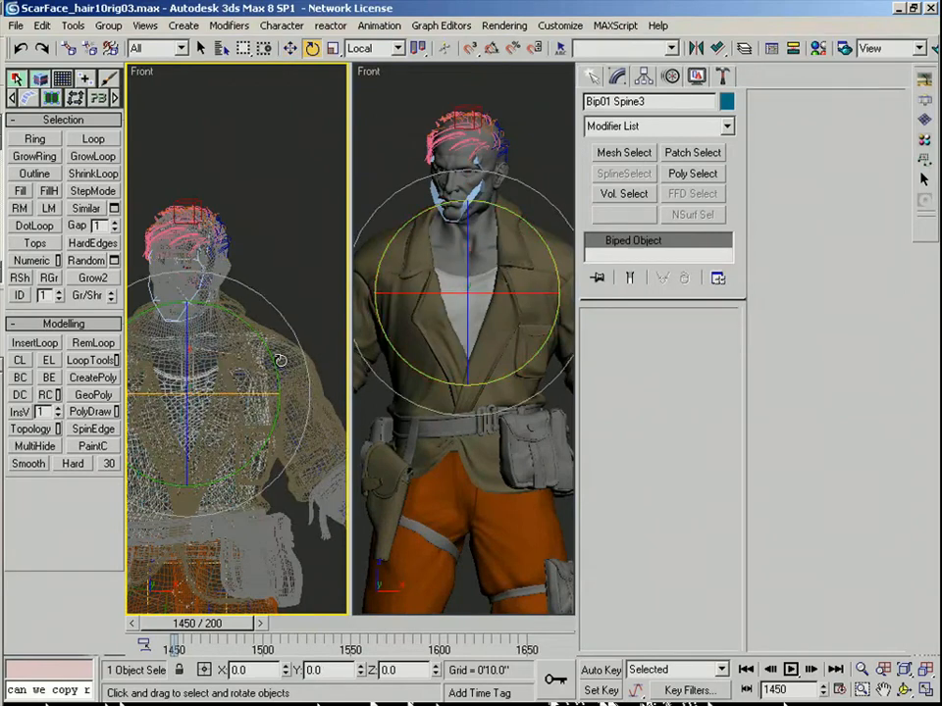
pyautogui.moveTo(274, 361); pyautogui.dragTo(254, 343)
pyautogui.moveTo(255, 343); pyautogui.dragTo(275, 345, button='middle')
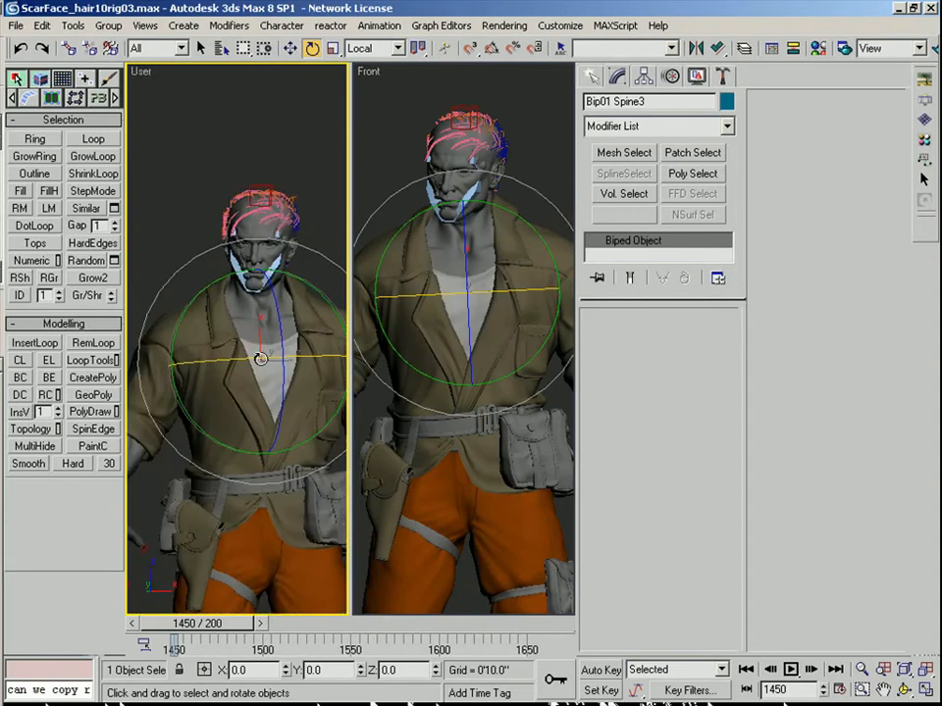
# - Maximize the front viewport and turn off the body mesh's TurboSmooth in the viewport
pyautogui.click(184, 218)
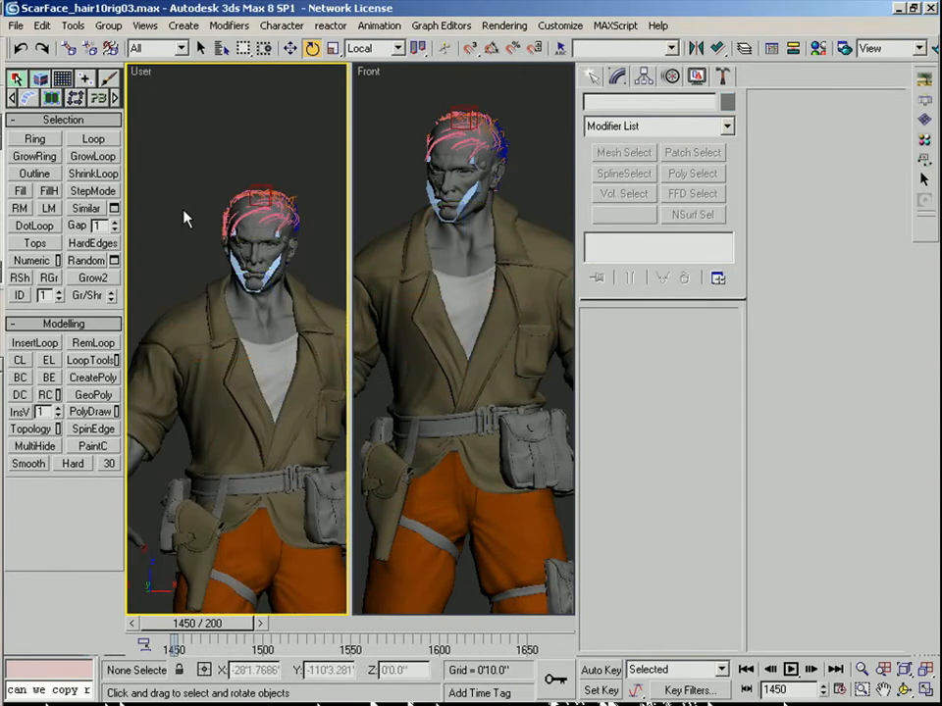
pyautogui.click(265, 333)
pyautogui.keyDown('alt'); pyautogui.moveTo(320, 294); pyautogui.dragTo(191, 359, button='middle'); pyautogui.keyUp('alt')
pyautogui.scroll(-1, 191, 359)
pyautogui.rightClick(430, 372)
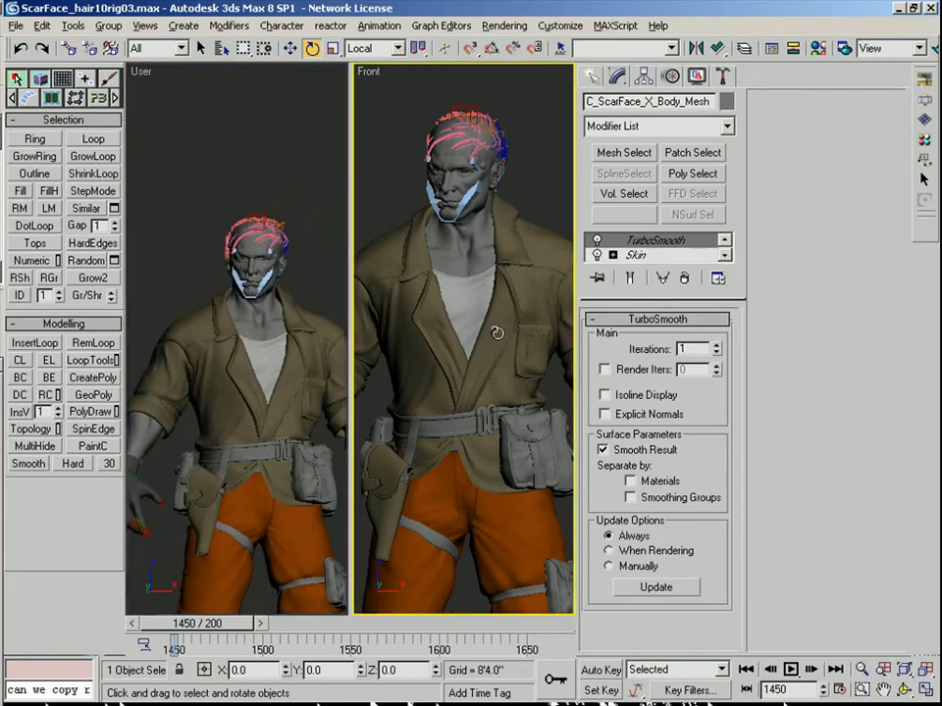
pyautogui.hotkey('alt', 'w')
pyautogui.scroll(-4, 463, 307)
pyautogui.moveTo(462, 307); pyautogui.dragTo(465, 355, button='middle')
pyautogui.press('F3')
pyautogui.scroll(2, 441, 349)
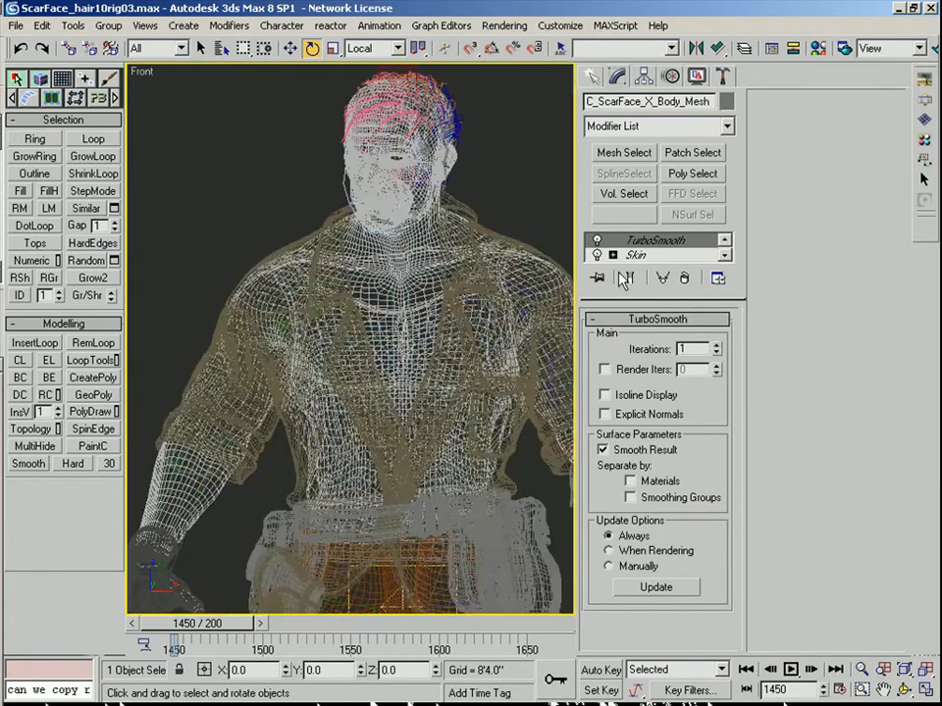
pyautogui.rightClick(640, 242)
pyautogui.click(683, 440)
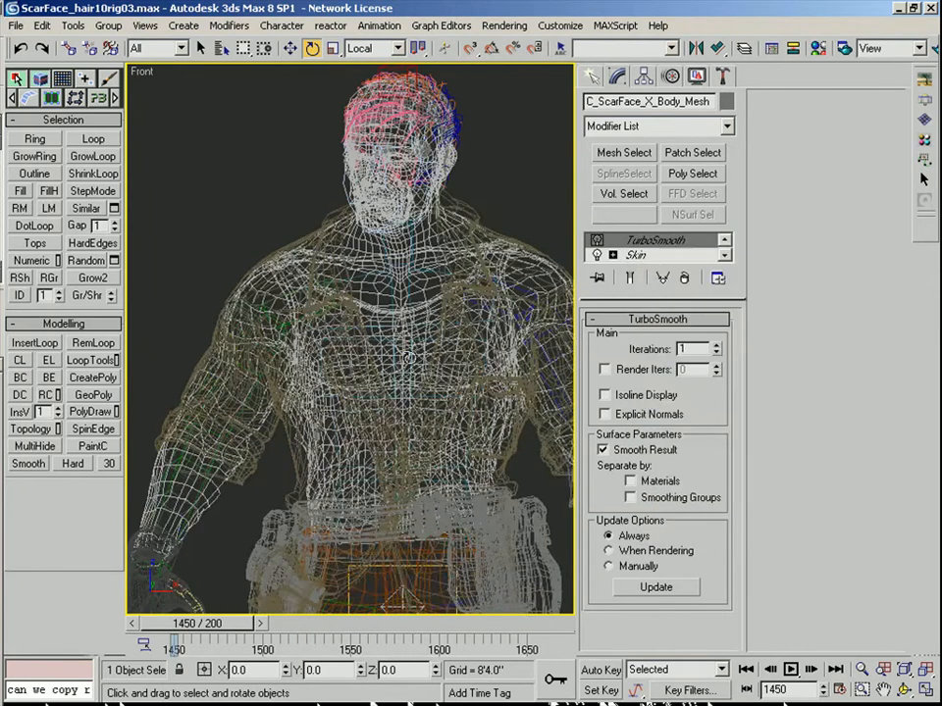
# - Select the lower spine bone two levels up the hierarchy from the chest and rotate it slightly
pyautogui.click(495, 216)
pyautogui.click(362, 340)
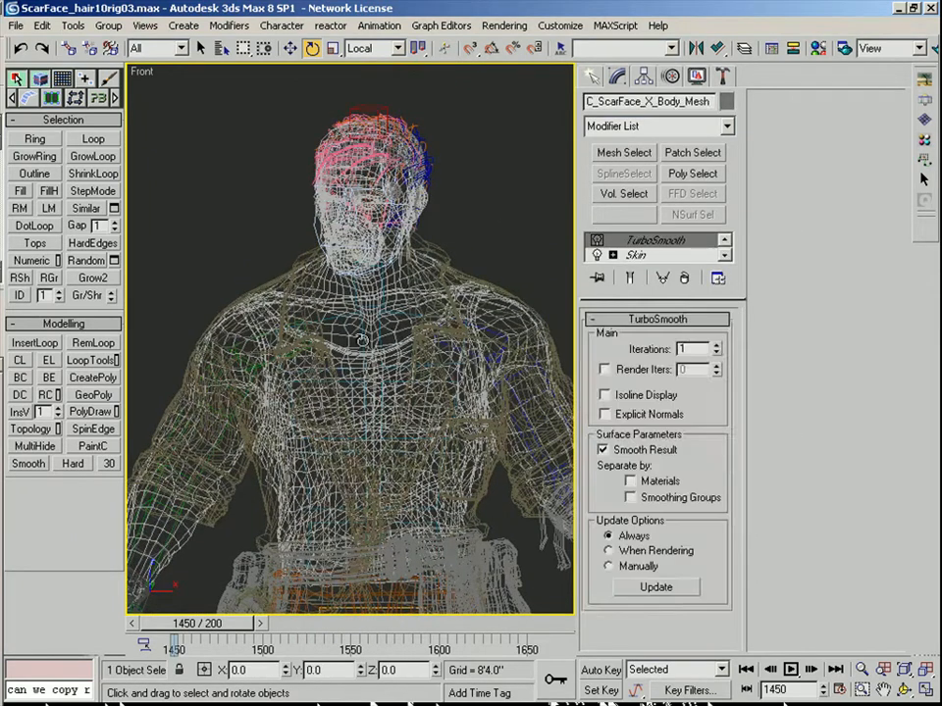
pyautogui.click(362, 341)
pyautogui.press('pageup')
pyautogui.press('pageup')
pyautogui.moveTo(422, 516); pyautogui.dragTo(422, 515)
pyautogui.scroll(-4, 442, 322)
pyautogui.keyDown('alt'); pyautogui.moveTo(392, 392); pyautogui.dragTo(477, 405, button='middle'); pyautogui.keyUp('alt')
pyautogui.scroll(4, 491, 379)
# - Pick the Bip01 R UpperArm bone beneath the overlapping meshes and rotate it to reposition the right arm
pyautogui.press('F3')
pyautogui.click(274, 311)
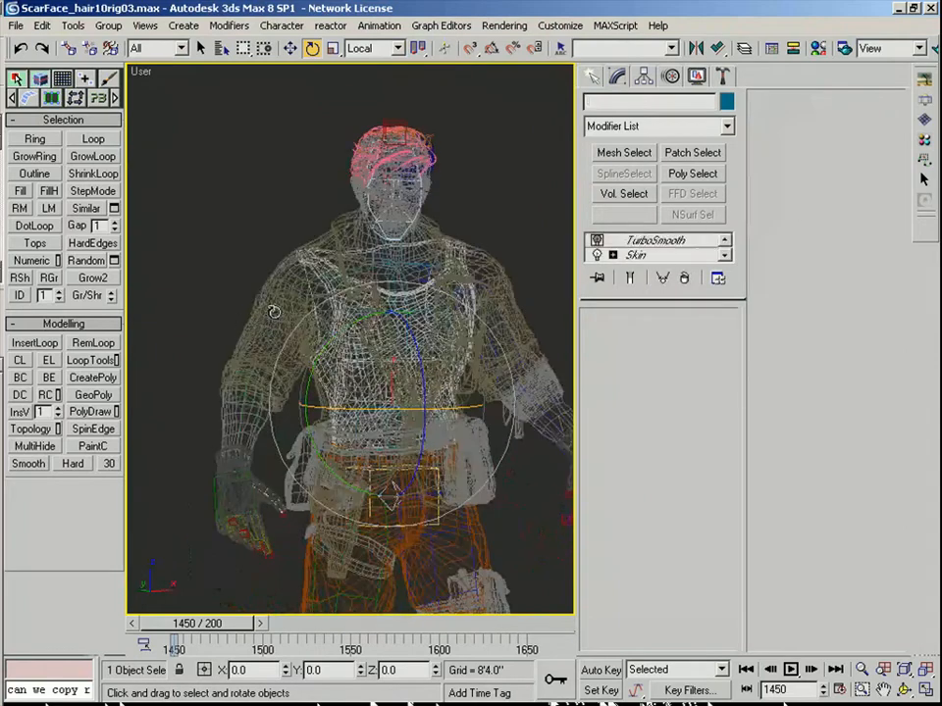
pyautogui.click(274, 311)
pyautogui.click(274, 311)
pyautogui.click(275, 311)
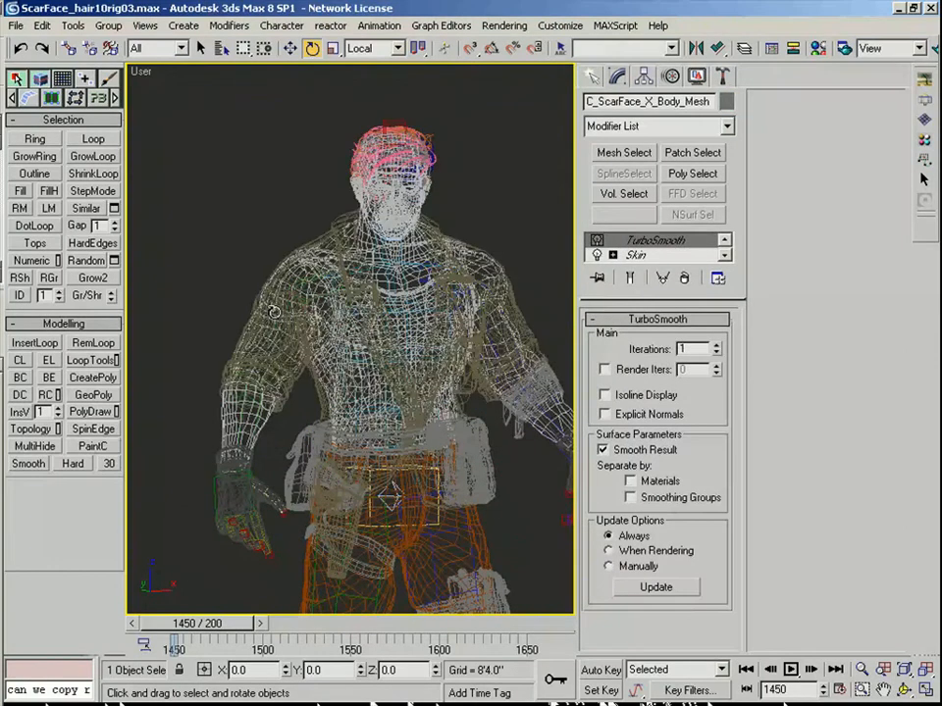
pyautogui.keyDown('ctrl'); pyautogui.click(276, 311); pyautogui.keyUp('ctrl')
pyautogui.click(279, 312)
pyautogui.click(294, 291)
pyautogui.click(294, 291)
pyautogui.click(316, 336)
pyautogui.click(319, 353)
pyautogui.press('F3')
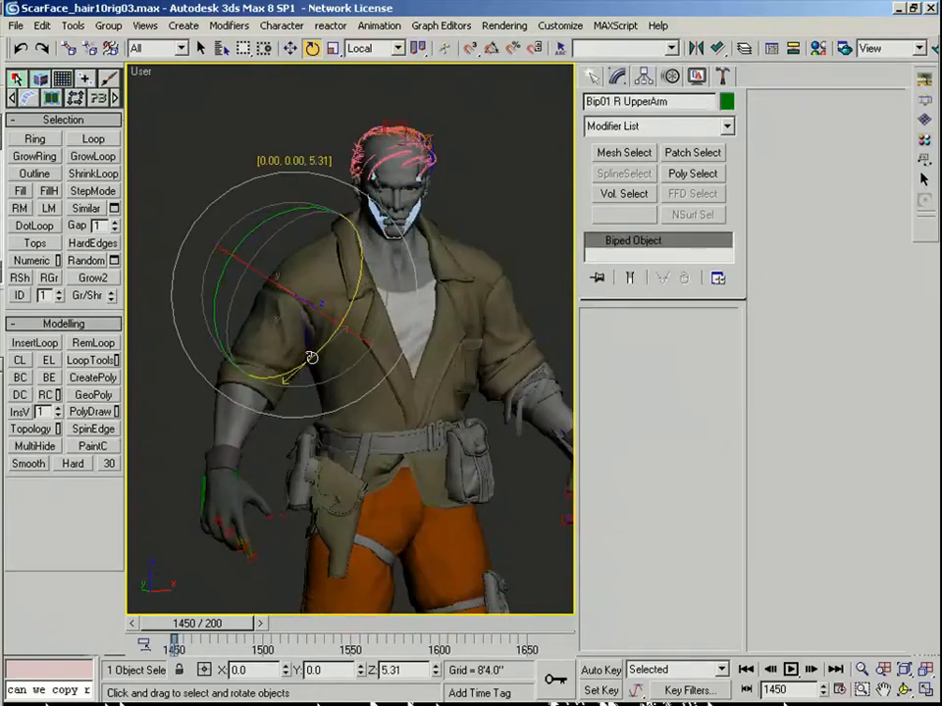
pyautogui.moveTo(314, 355); pyautogui.dragTo(316, 349)
pyautogui.keyDown('alt'); pyautogui.moveTo(316, 349); pyautogui.dragTo(322, 333, button='middle'); pyautogui.keyUp('alt')
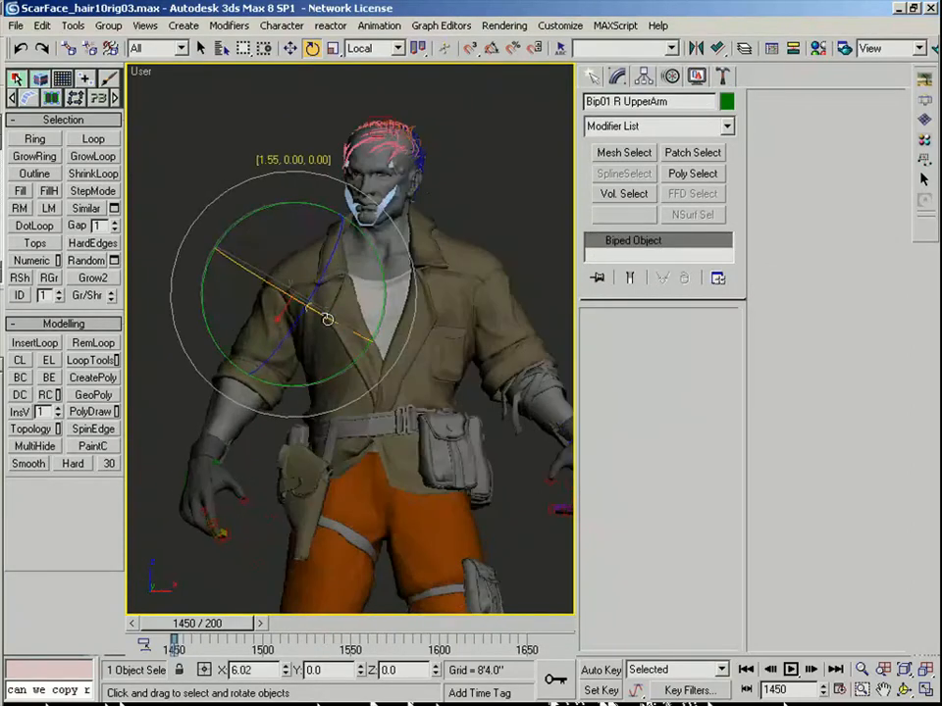
# - Refine the right upper arm's rotation on its local axes, ending with about -10 degrees around Y
pyautogui.moveTo(326, 319); pyautogui.dragTo(327, 319)
pyautogui.keyDown('alt'); pyautogui.moveTo(327, 319); pyautogui.dragTo(259, 332, button='middle'); pyautogui.keyUp('alt')
pyautogui.moveTo(211, 325); pyautogui.dragTo(300, 292)
pyautogui.keyDown('alt'); pyautogui.moveTo(300, 292); pyautogui.dragTo(312, 401, button='middle'); pyautogui.keyUp('alt')
pyautogui.moveTo(312, 401); pyautogui.dragTo(330, 397)
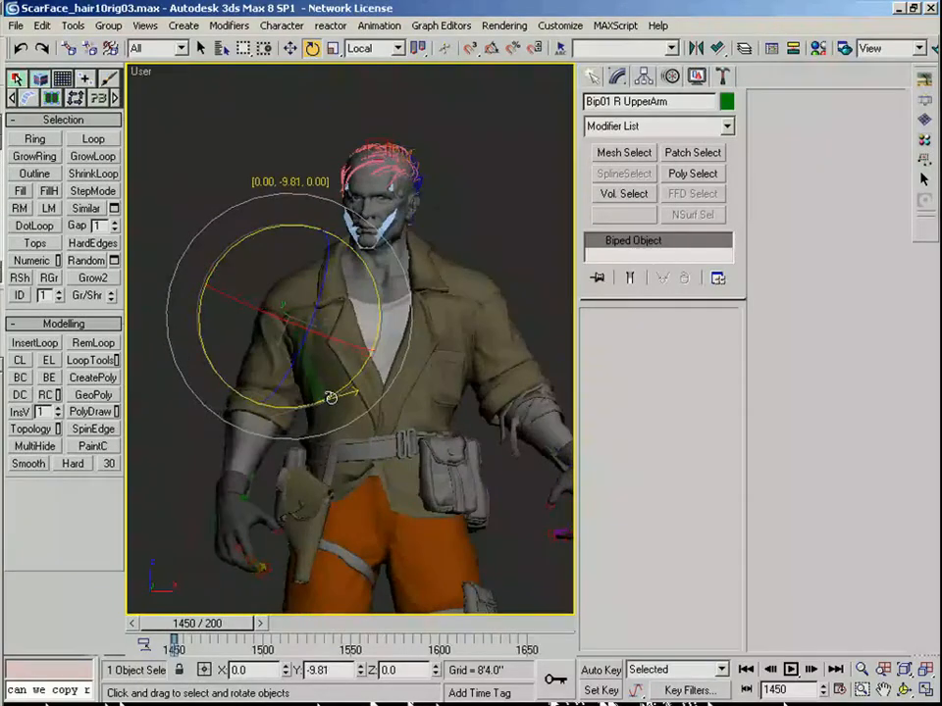
pyautogui.moveTo(302, 368)
pyautogui.keyDown('alt'); pyautogui.mouseDown(button='middle')
pyautogui.moveTo(294, 365)
pyautogui.moveTo(307, 372)
pyautogui.mouseUp(button='middle'); pyautogui.keyUp('alt')
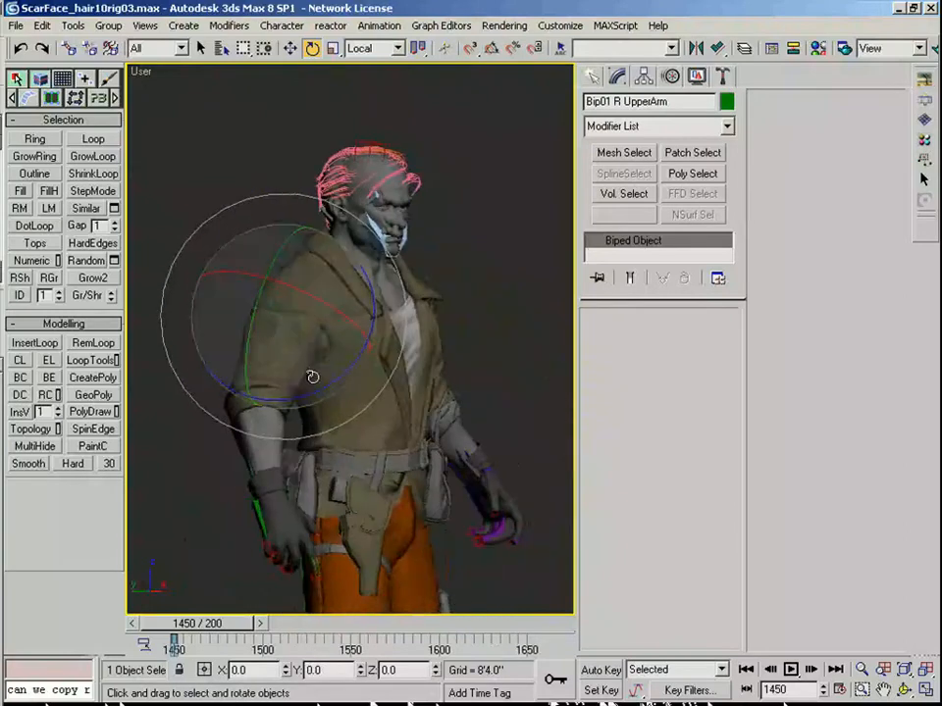
# - Add the right forearm bone beneath the meshes to the selection and rotate the two selected bones slightly
pyautogui.press('F3')
pyautogui.keyDown('ctrl'); pyautogui.click(241, 441); pyautogui.keyUp('ctrl')
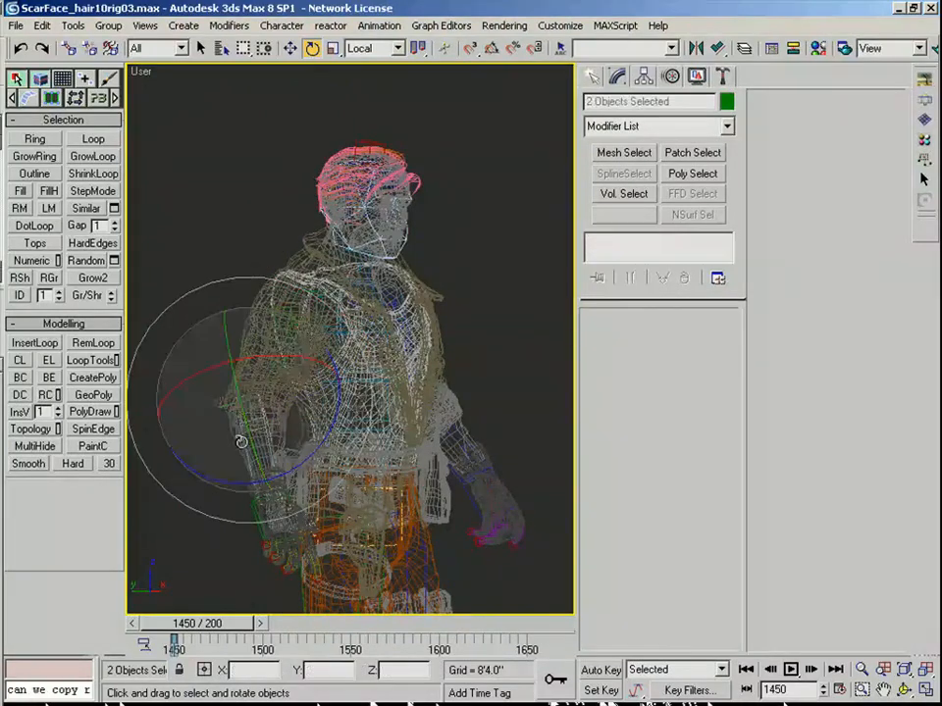
pyautogui.keyDown('alt'); pyautogui.moveTo(335, 448); pyautogui.dragTo(223, 454, button='middle'); pyautogui.keyUp('alt')
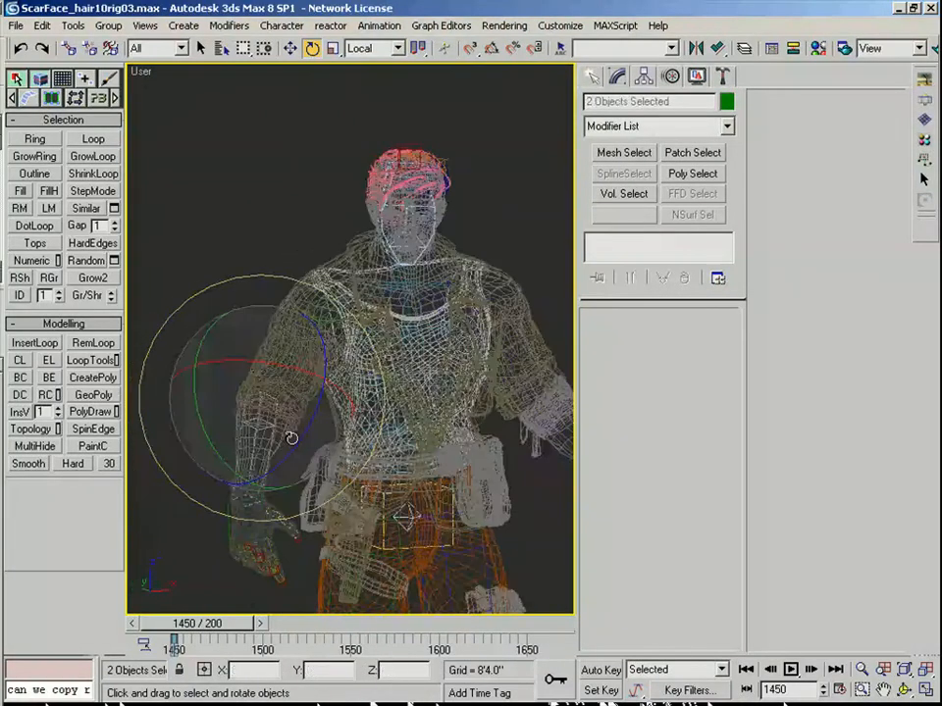
pyautogui.press('F3')
pyautogui.moveTo(283, 367)
pyautogui.mouseDown()
pyautogui.moveTo(273, 363)
pyautogui.moveTo(278, 378)
pyautogui.mouseUp()
# - Rotate the right hand slightly at the wrist and check the pose from the front
pyautogui.click(261, 479)
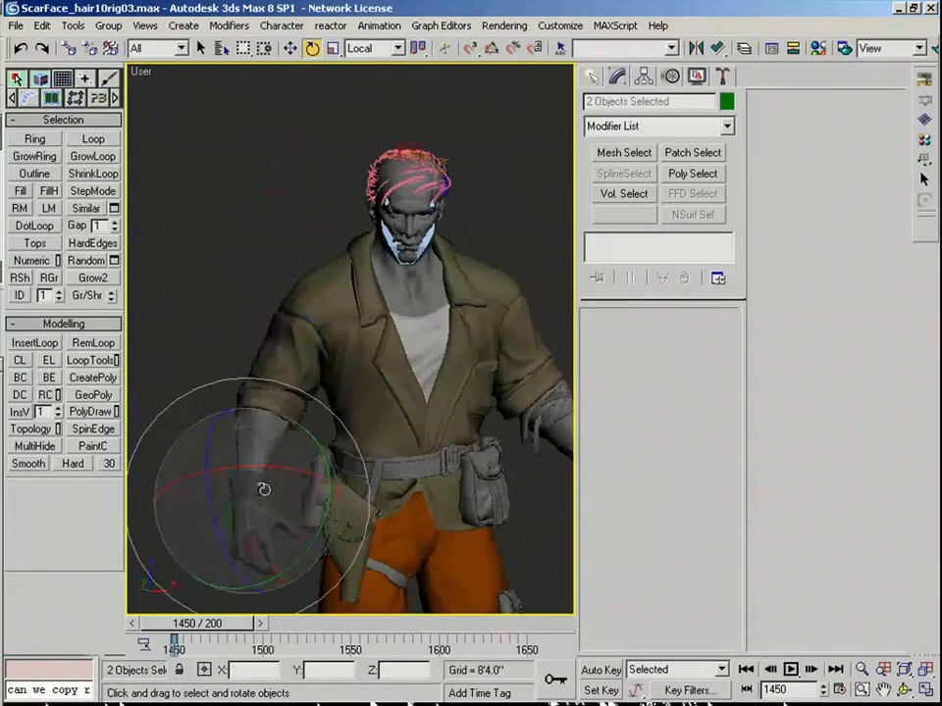
pyautogui.moveTo(261, 480); pyautogui.dragTo(265, 463)
pyautogui.scroll(-3, 318, 466)
pyautogui.keyDown('alt'); pyautogui.moveTo(318, 466); pyautogui.dragTo(285, 541, button='middle'); pyautogui.keyUp('alt')
pyautogui.scroll(4, 284, 541)
pyautogui.scroll(-1, 359, 405)
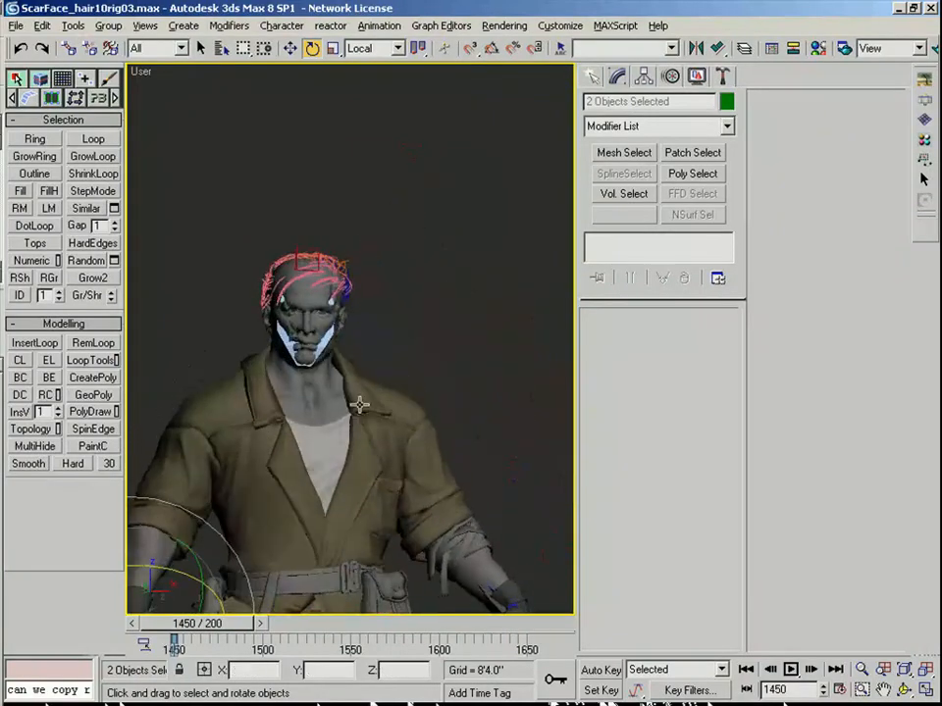
pyautogui.scroll(-2, 359, 405)
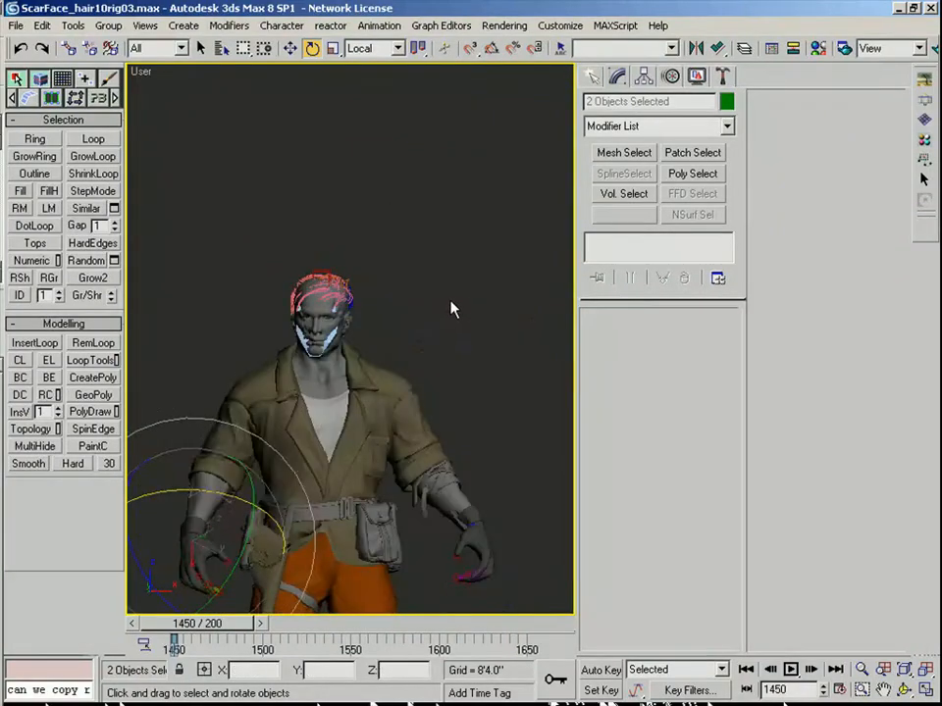
# - Switch to the front view and select the Bip01 R Forearm bone beneath the overlapping meshes
pyautogui.click(433, 332)
pyautogui.scroll(2, 377, 337)
pyautogui.moveTo(406, 377); pyautogui.dragTo(499, 430, button='middle')
pyautogui.click(376, 337)
pyautogui.scroll(-3, 376, 337)
pyautogui.press('f')
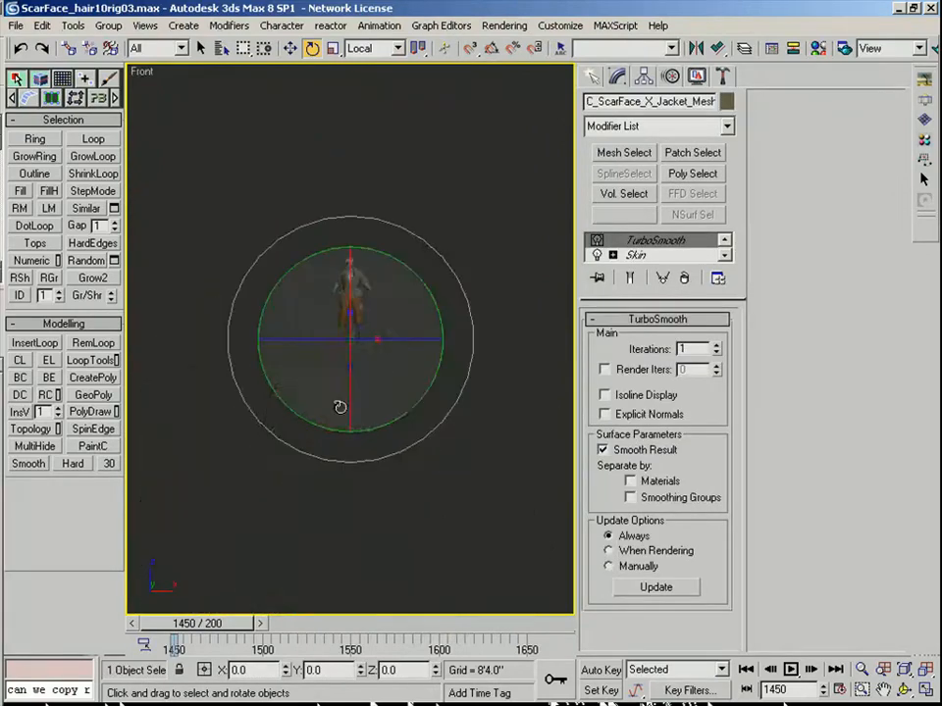
pyautogui.scroll(4, 367, 509)
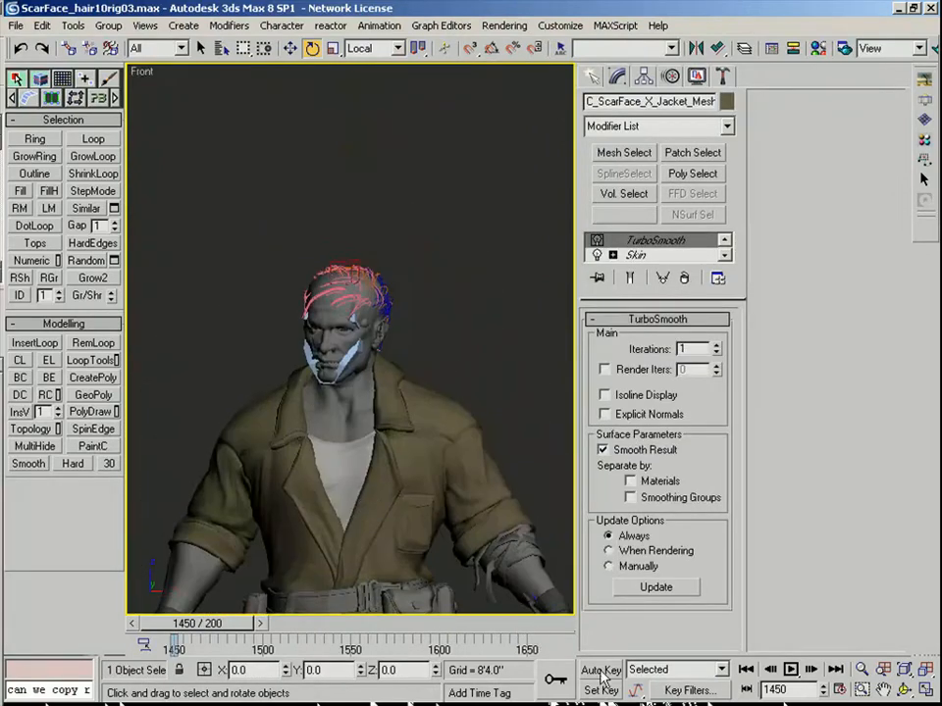
pyautogui.moveTo(245, 523); pyautogui.dragTo(307, 490, button='middle')
pyautogui.press('F3')
pyautogui.click(246, 517)
pyautogui.click(246, 517)
pyautogui.click(246, 517)
pyautogui.click(246, 517)
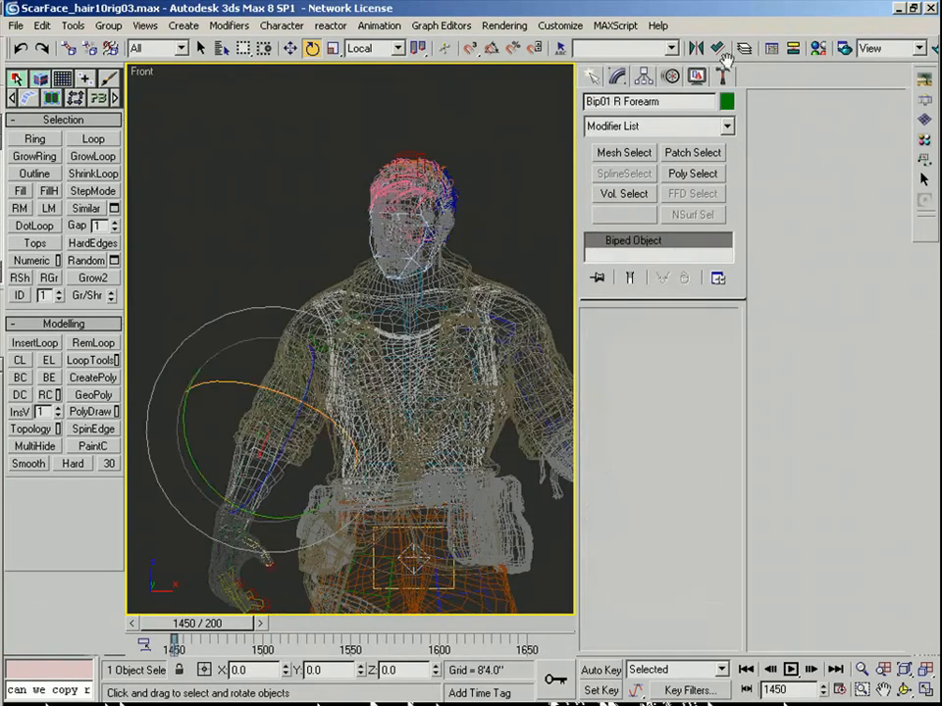
# - Turn the biped's Figure Mode on and back off to compare the rest position with the pose
pyautogui.click(671, 78)
pyautogui.click(606, 291)
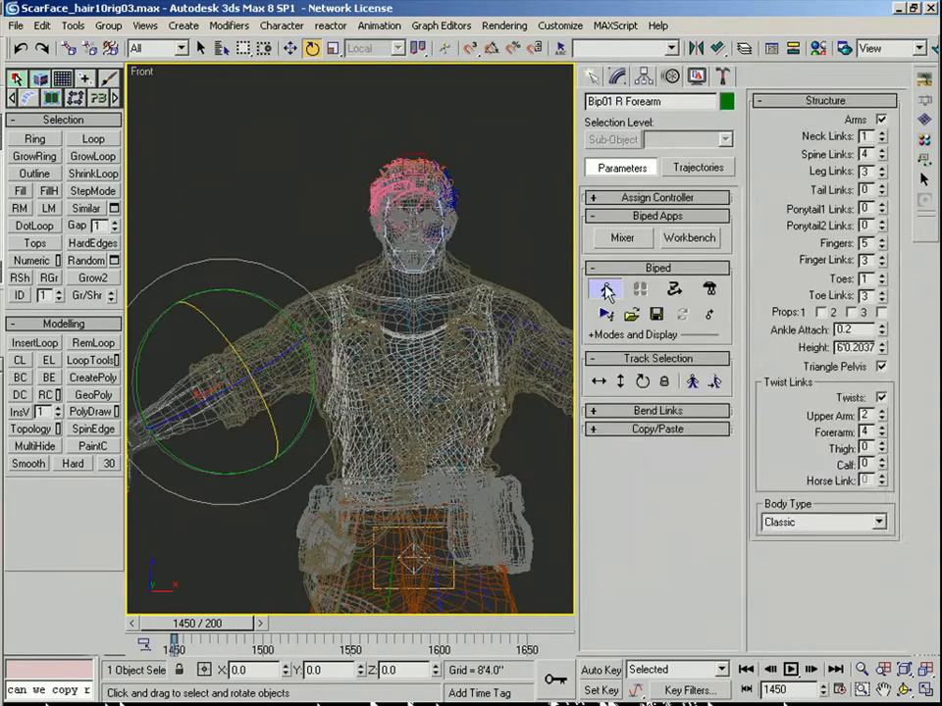
pyautogui.click(606, 292)
pyautogui.press('F3')
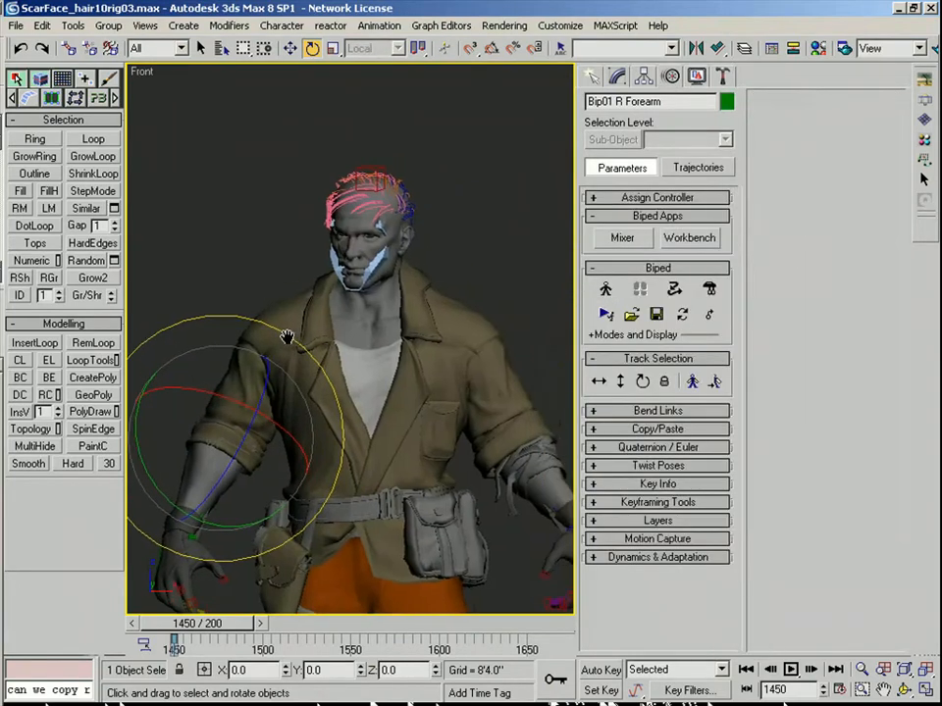
# - Enable Auto Key, pick the Bip01 Spine3 bone beneath the meshes and rotate it slightly
pyautogui.click(592, 674)
pyautogui.press('F3')
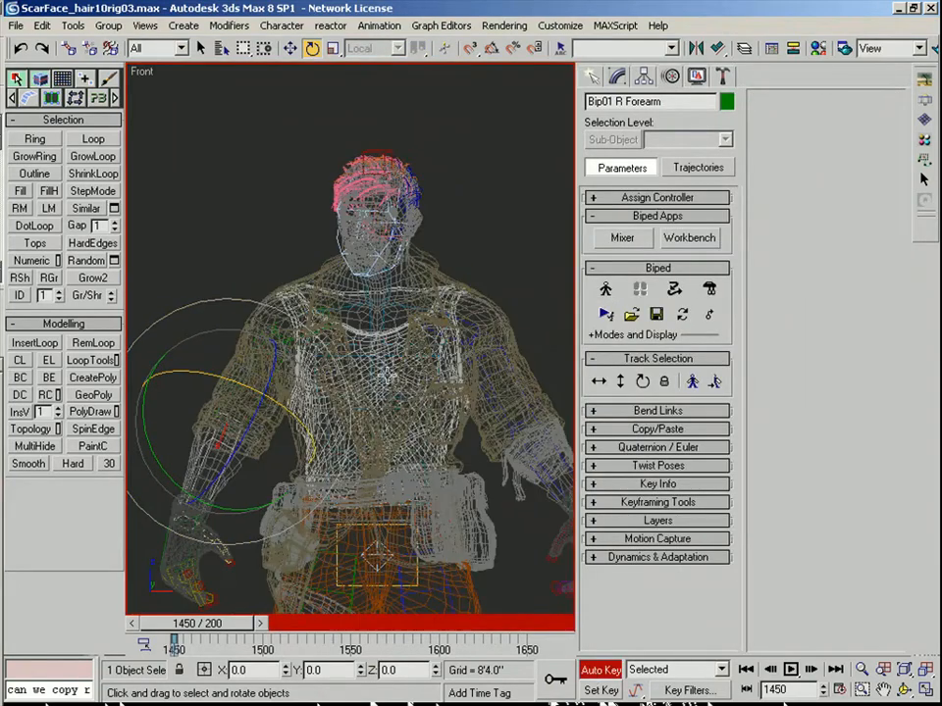
pyautogui.click(379, 324)
pyautogui.click(379, 324)
pyautogui.press('F3')
pyautogui.moveTo(423, 357); pyautogui.dragTo(414, 351)
pyautogui.press('pagedown')
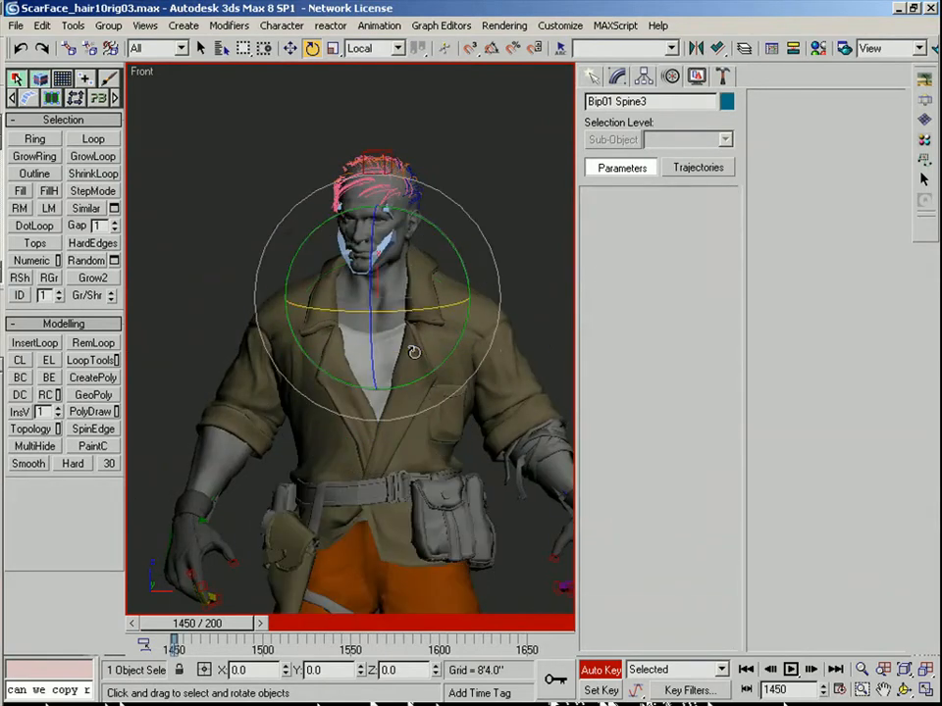
# - Rotate the next two spine bones below Spine3, Spine2 and Spine1, slightly in the same direction
pyautogui.press('pageup')
pyautogui.press('pageup')
pyautogui.moveTo(427, 403); pyautogui.dragTo(416, 405)
pyautogui.press('pagedown')
pyautogui.press('pageup')
pyautogui.press('pageup')
pyautogui.moveTo(435, 449); pyautogui.dragTo(424, 453)
# - Select the lowest spine bone, Bip01 Spine, and rotate it slightly
pyautogui.press('pagedown')
pyautogui.press('pageup')
pyautogui.press('pageup')
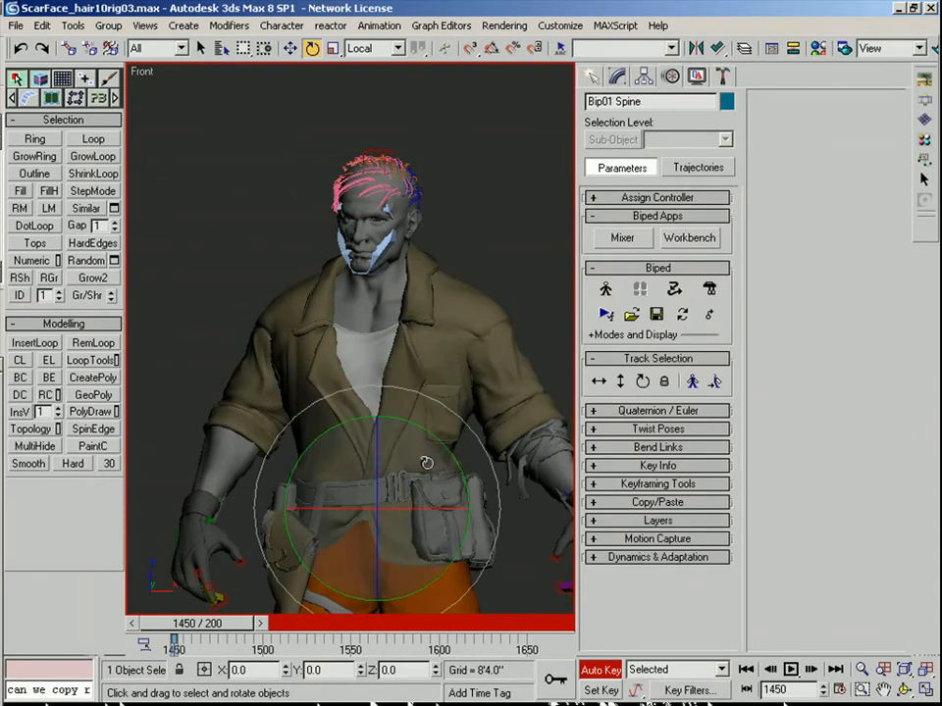
pyautogui.moveTo(435, 505); pyautogui.dragTo(433, 506)
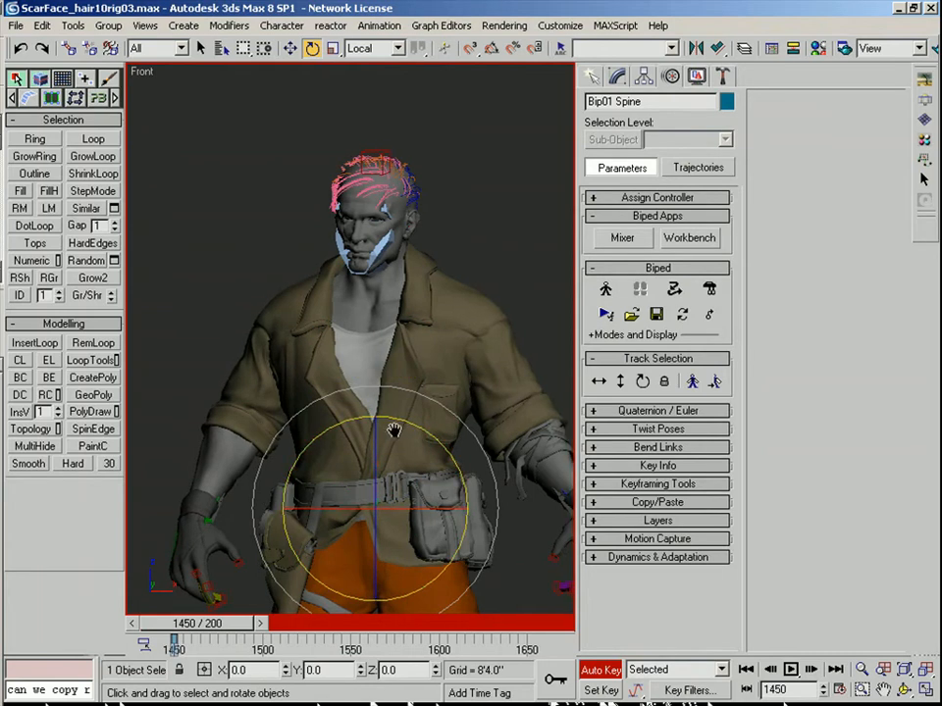
pyautogui.moveTo(393, 430); pyautogui.dragTo(355, 422, button='middle')
# - Move the selection from the pelvis down the hierarchy to the upper spine and rotate it about 3 degrees around Y
pyautogui.press('pageup')
pyautogui.press('pagedown')
pyautogui.press('pagedown')
pyautogui.press('pagedown')
pyautogui.press('pagedown')
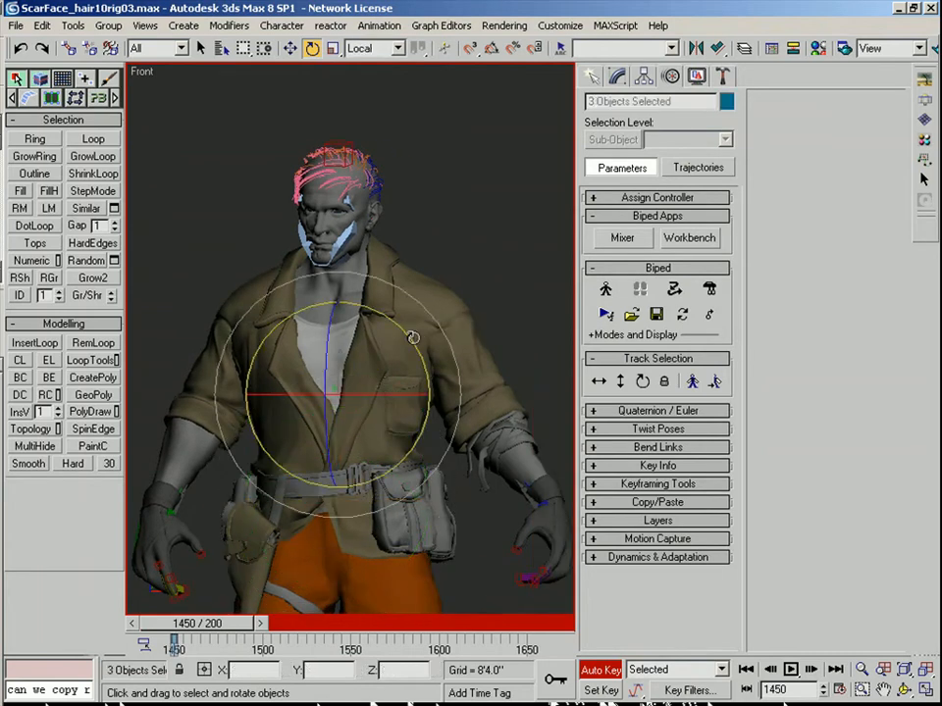
pyautogui.moveTo(410, 395); pyautogui.dragTo(410, 389)
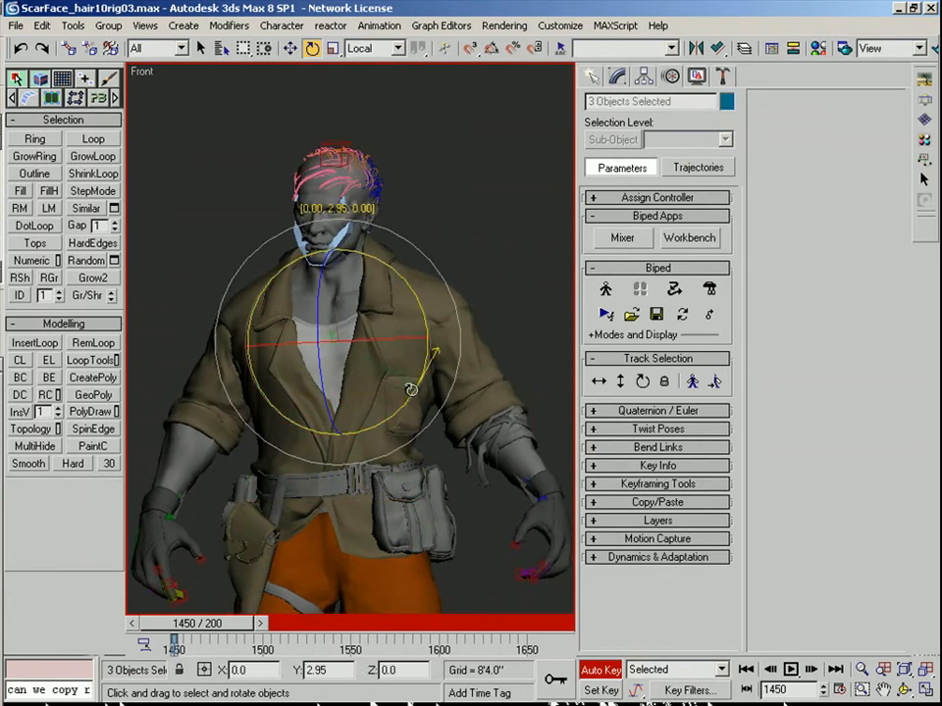
# - Pick the Bip01 R Clavicle bone beneath the overlapping meshes and adjust its rotation to repose the right shoulder
pyautogui.scroll(-2, 395, 364)
pyautogui.keyDown('alt'); pyautogui.moveTo(435, 372); pyautogui.dragTo(471, 368, button='middle'); pyautogui.keyUp('alt')
pyautogui.press('F3')
pyautogui.click(311, 329)
pyautogui.scroll(4, 309, 327)
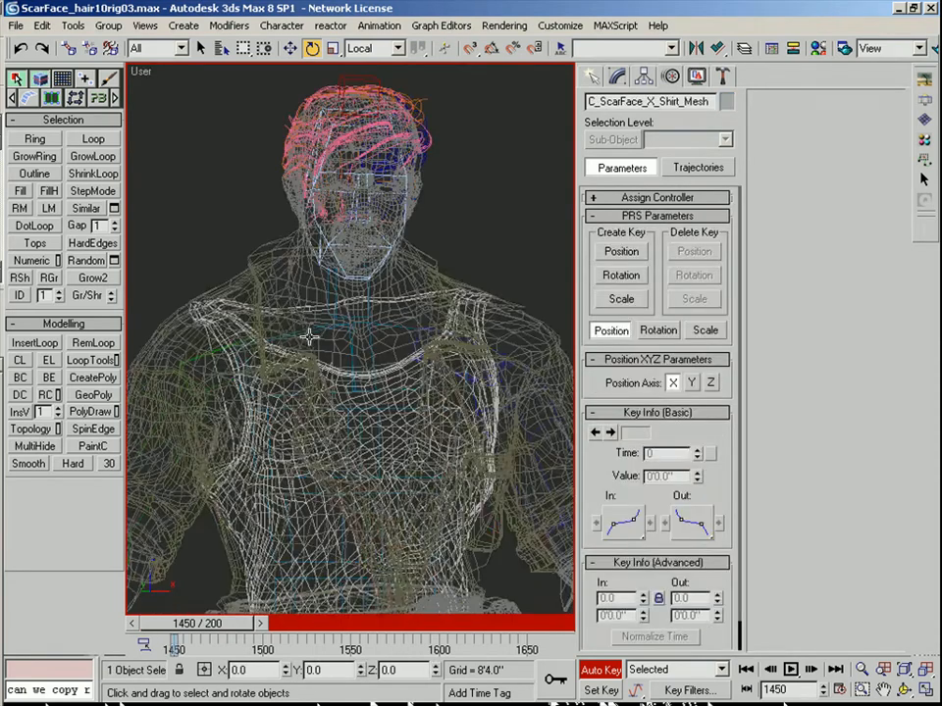
pyautogui.click(220, 350)
pyautogui.click(217, 349)
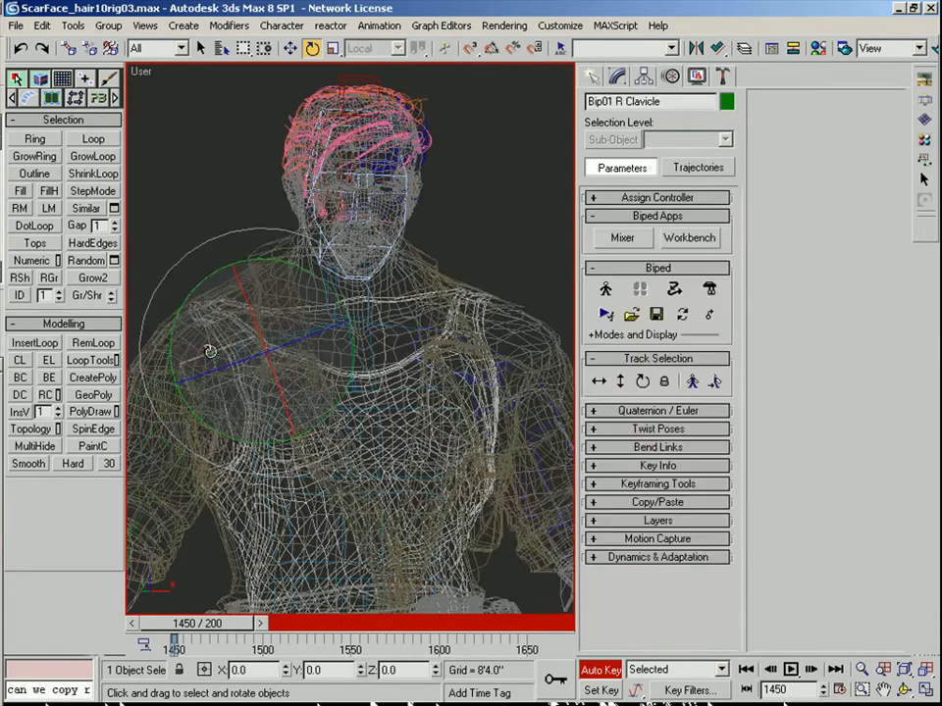
pyautogui.press('F3')
pyautogui.moveTo(227, 428)
pyautogui.mouseDown()
pyautogui.moveTo(233, 444)
pyautogui.moveTo(229, 436)
pyautogui.mouseUp()
pyautogui.moveTo(412, 385); pyautogui.dragTo(357, 370, button='middle')
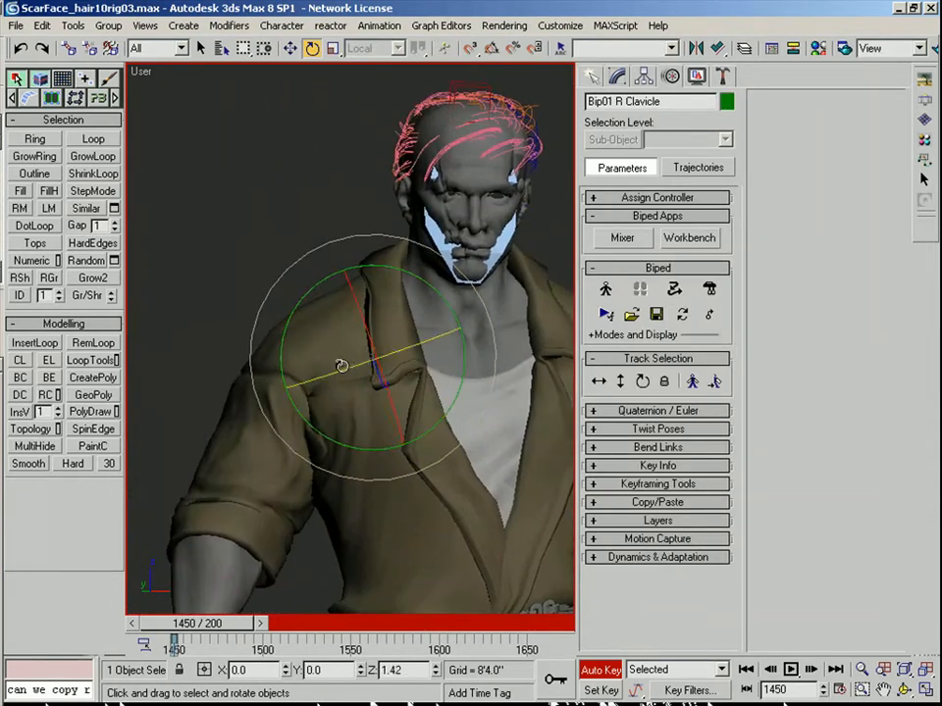
pyautogui.moveTo(349, 366)
pyautogui.mouseDown()
pyautogui.moveTo(372, 366)
pyautogui.moveTo(363, 366)
pyautogui.mouseUp()
# - Pick the left forearm twist bones, Bip01 L ForeTwist2 and Bip01 L ForeTwist1, and rotate them around their X axis
pyautogui.scroll(-5, 325, 416)
pyautogui.keyDown('alt'); pyautogui.moveTo(326, 416); pyautogui.dragTo(564, 428, button='middle'); pyautogui.keyUp('alt')
pyautogui.scroll(3, 490, 408)
pyautogui.moveTo(463, 399)
pyautogui.keyDown('alt'); pyautogui.mouseDown(button='middle')
pyautogui.moveTo(490, 369)
pyautogui.moveTo(392, 370)
pyautogui.moveTo(512, 349)
pyautogui.moveTo(429, 379)
pyautogui.moveTo(392, 412)
pyautogui.mouseUp(button='middle'); pyautogui.keyUp('alt')
pyautogui.press('F3')
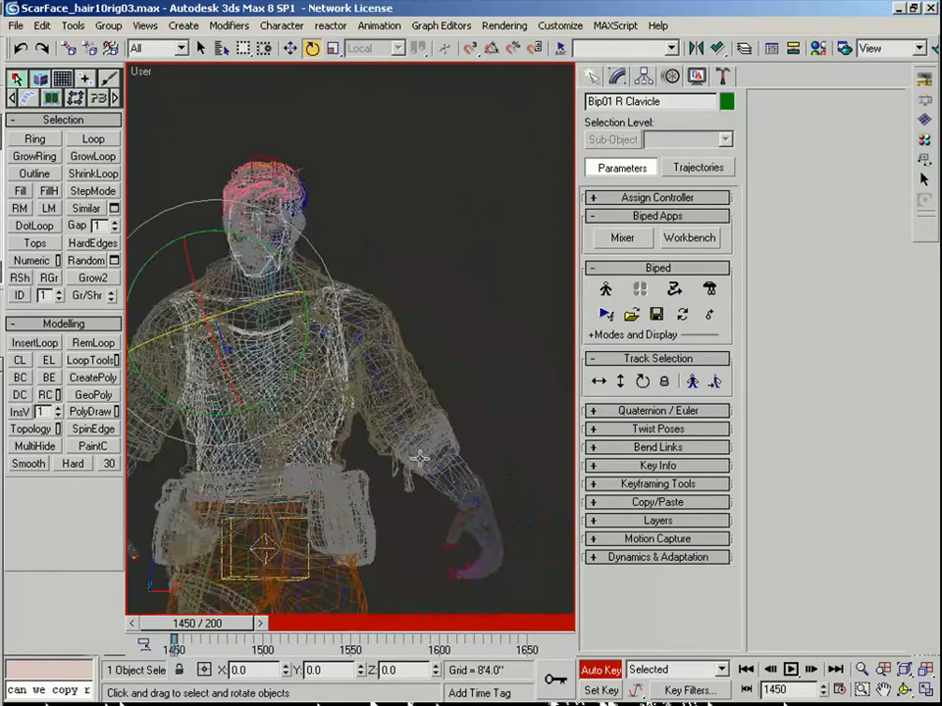
pyautogui.click(443, 475)
pyautogui.press('F3')
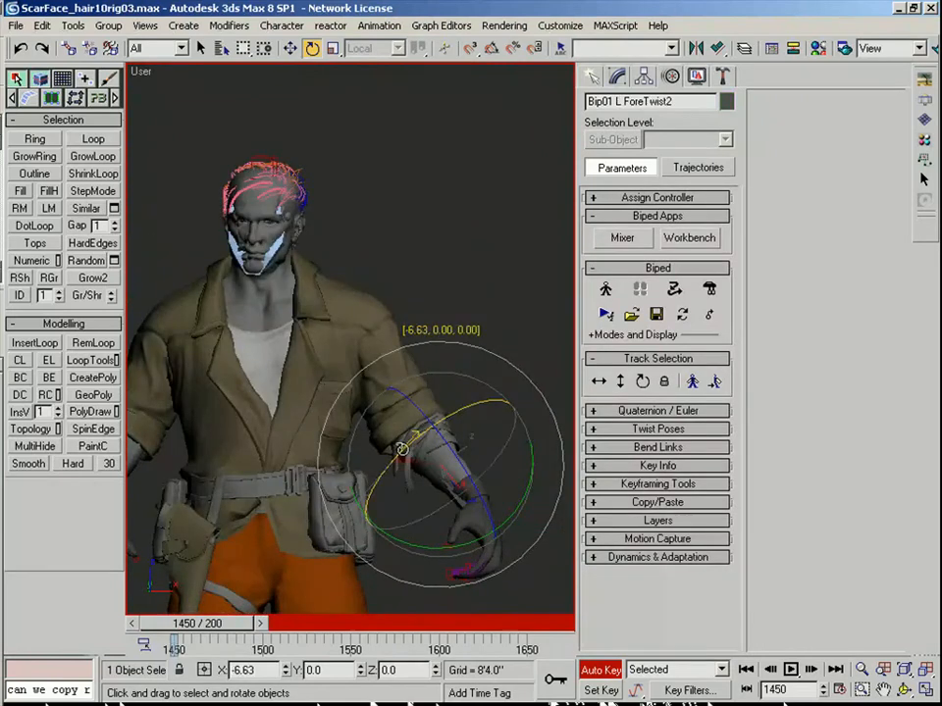
pyautogui.click(382, 432)
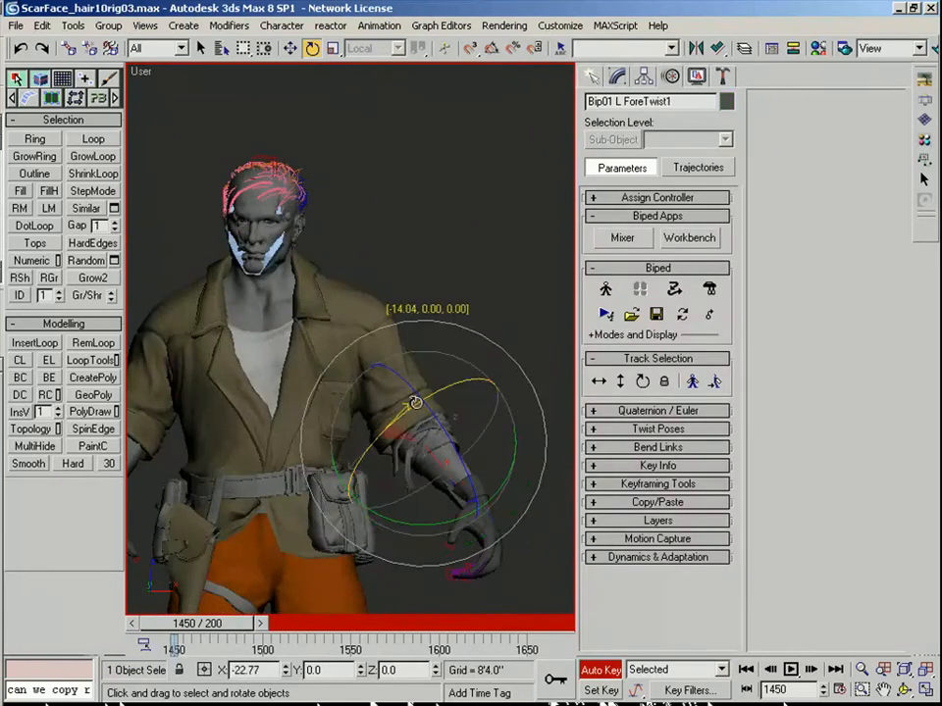
# - Try rotating the Bip01 L Forearm bone, and undo the rotation
pyautogui.scroll(5, 432, 417)
pyautogui.press('F3')
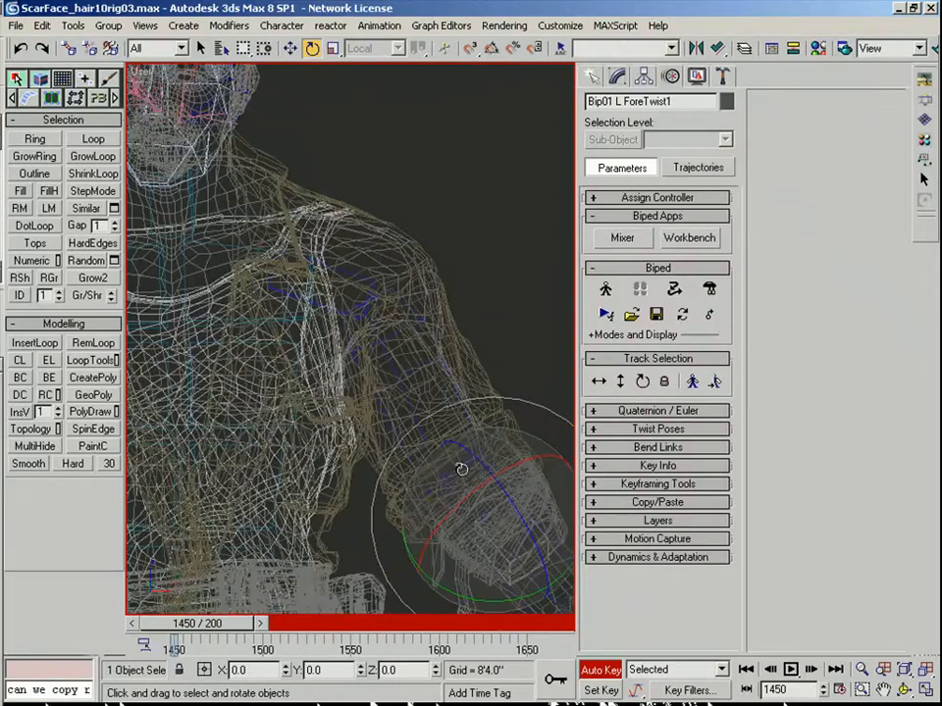
pyautogui.click(439, 497)
pyautogui.click(443, 460)
pyautogui.press('F3')
pyautogui.moveTo(431, 454); pyautogui.dragTo(456, 437)
pyautogui.moveTo(467, 439); pyautogui.dragTo(410, 351, button='middle')
pyautogui.scroll(-3, 410, 351)
pyautogui.hotkey('ctrl', 'z')
# - Pick the left hand bone beneath the glove and rotate it, undoing the last, larger rotation
pyautogui.press('F3')
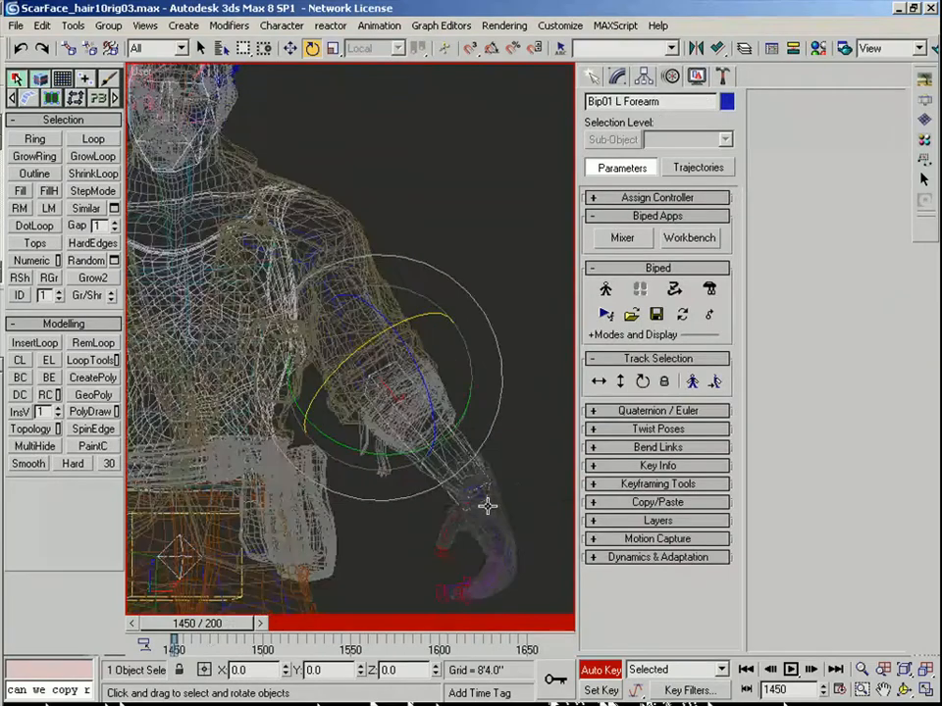
pyautogui.click(498, 520)
pyautogui.click(499, 521)
pyautogui.moveTo(527, 559); pyautogui.dragTo(543, 540)
pyautogui.press('F3')
pyautogui.moveTo(461, 463)
pyautogui.mouseDown()
pyautogui.moveTo(498, 434)
pyautogui.moveTo(442, 458)
pyautogui.moveTo(556, 399)
pyautogui.mouseUp()
pyautogui.keyDown('alt'); pyautogui.moveTo(490, 439); pyautogui.dragTo(385, 467, button='middle'); pyautogui.keyUp('alt')
pyautogui.hotkey('ctrl', 'z')
# - Try rotating the left upper arm bone beneath the jacket sleeve, and undo the rotation
pyautogui.scroll(-3, 439, 424)
pyautogui.keyDown('alt'); pyautogui.moveTo(440, 425); pyautogui.dragTo(410, 371, button='middle'); pyautogui.keyUp('alt')
pyautogui.scroll(3, 410, 370)
pyautogui.click(410, 373)
pyautogui.press('F3')
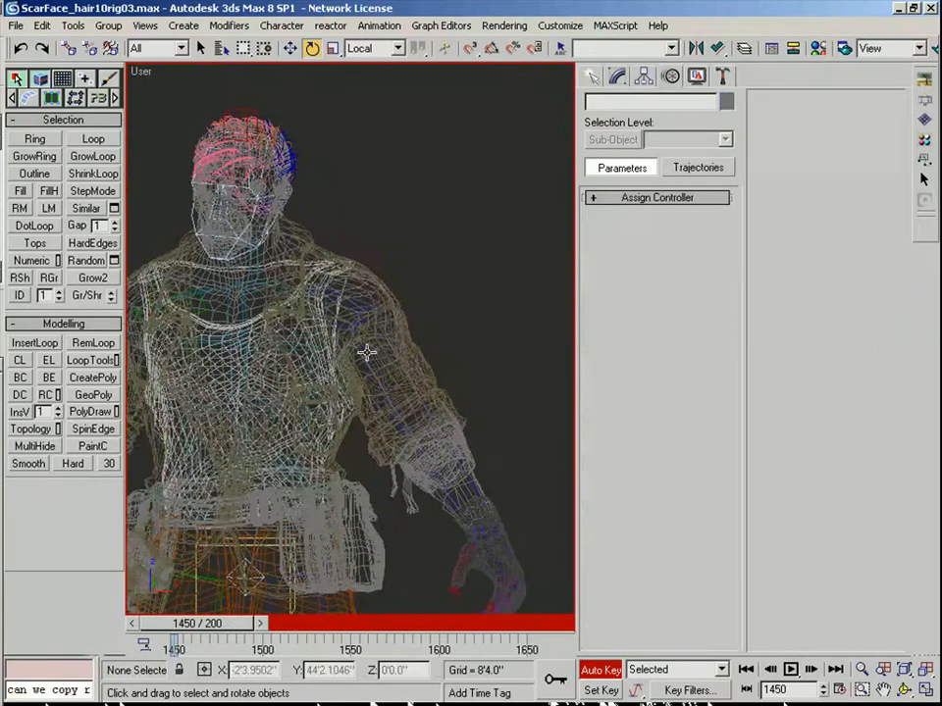
pyautogui.click(367, 349)
pyautogui.click(365, 352)
pyautogui.click(365, 352)
pyautogui.press('F3')
pyautogui.moveTo(439, 356); pyautogui.dragTo(439, 360)
pyautogui.hotkey('ctrl', 'z')
# - Select the Bip01 L Clavicle bone and rotate it on its local axes, checking the shoulder from several angles
pyautogui.press('pageup')
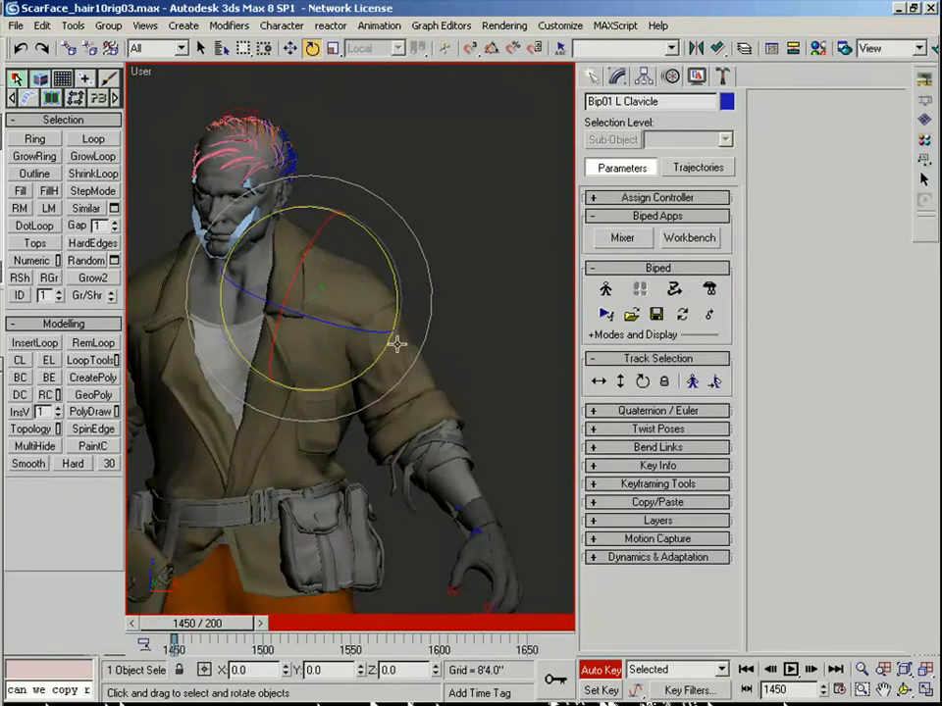
pyautogui.moveTo(379, 362); pyautogui.dragTo(382, 361)
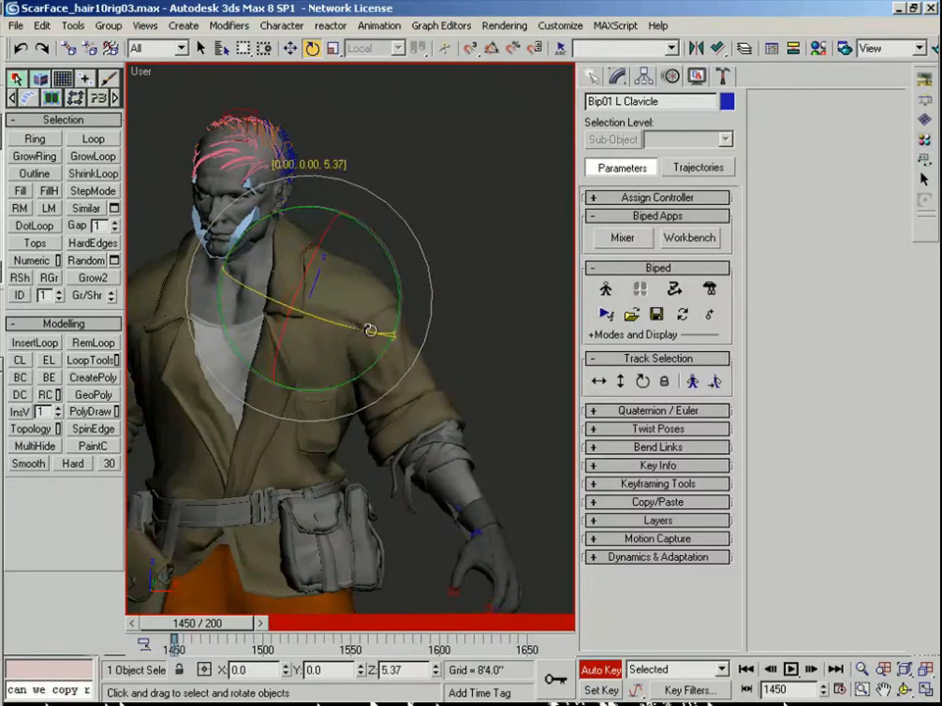
pyautogui.keyDown('alt'); pyautogui.moveTo(443, 348); pyautogui.dragTo(361, 390, button='middle'); pyautogui.keyUp('alt')
pyautogui.moveTo(361, 390); pyautogui.dragTo(351, 386)
pyautogui.keyDown('alt'); pyautogui.moveTo(368, 380); pyautogui.dragTo(450, 412, button='middle'); pyautogui.keyUp('alt')
pyautogui.moveTo(356, 352); pyautogui.dragTo(355, 297)
pyautogui.moveTo(354, 297)
pyautogui.keyDown('alt'); pyautogui.mouseDown(button='middle')
pyautogui.moveTo(296, 300)
pyautogui.moveTo(335, 294)
pyautogui.moveTo(316, 310)
pyautogui.mouseUp(button='middle'); pyautogui.keyUp('alt')
# - Pick the left clavicle again from behind and rotate it about -2.5 degrees around its local Y axis
pyautogui.scroll(-2, 302, 311)
pyautogui.scroll(4, 285, 303)
pyautogui.press('F3')
pyautogui.click(344, 275)
pyautogui.click(331, 278)
pyautogui.moveTo(296, 349); pyautogui.dragTo(301, 354)
pyautogui.press('F3')
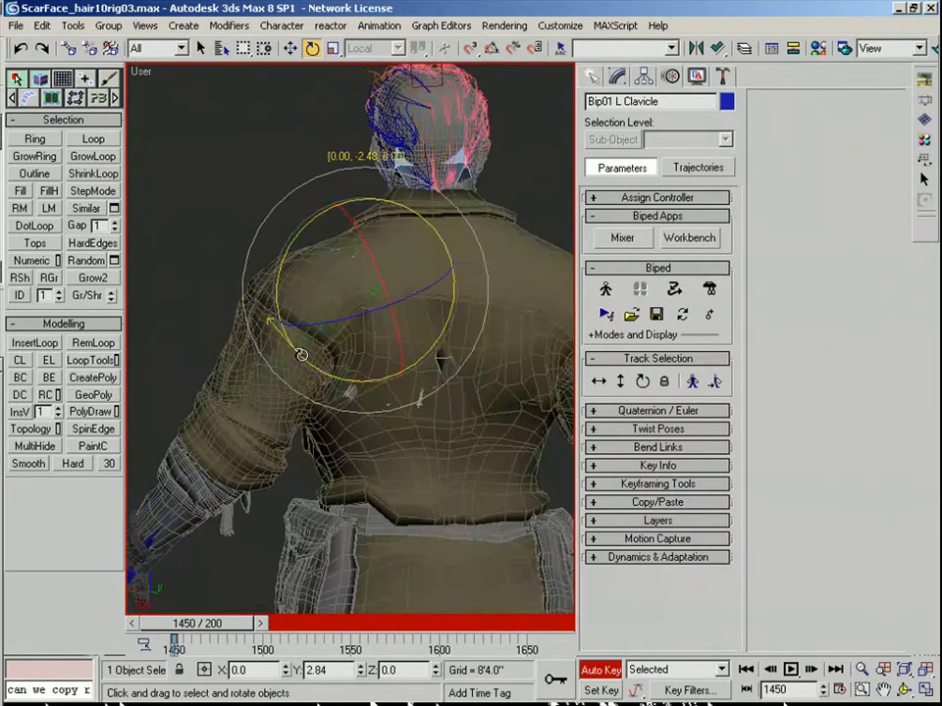
pyautogui.moveTo(286, 350)
pyautogui.keyDown('alt'); pyautogui.mouseDown(button='middle')
pyautogui.moveTo(282, 304)
pyautogui.moveTo(500, 300)
pyautogui.moveTo(537, 312)
pyautogui.moveTo(378, 153)
pyautogui.mouseUp(button='middle'); pyautogui.keyUp('alt')
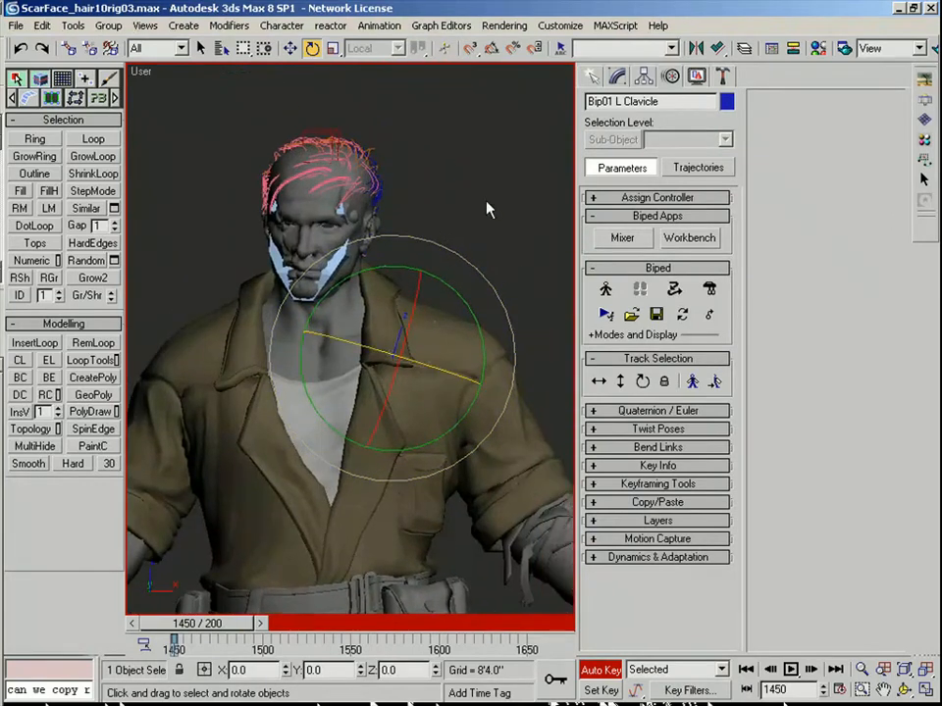
# - Select the Bip01 Spine3 bone, turn off Auto Key and switch the biped into Figure Mode
pyautogui.click(484, 199)
pyautogui.moveTo(456, 309); pyautogui.dragTo(492, 285, button='middle')
pyautogui.scroll(3, 493, 285)
pyautogui.press('F3')
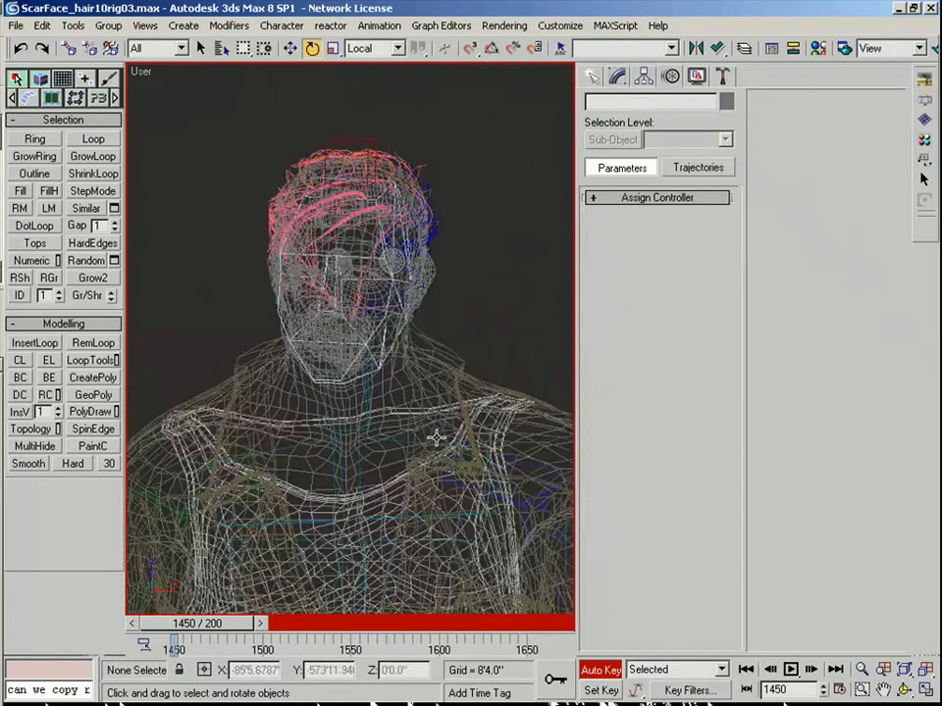
pyautogui.click(362, 463)
pyautogui.click(359, 462)
pyautogui.click(600, 670)
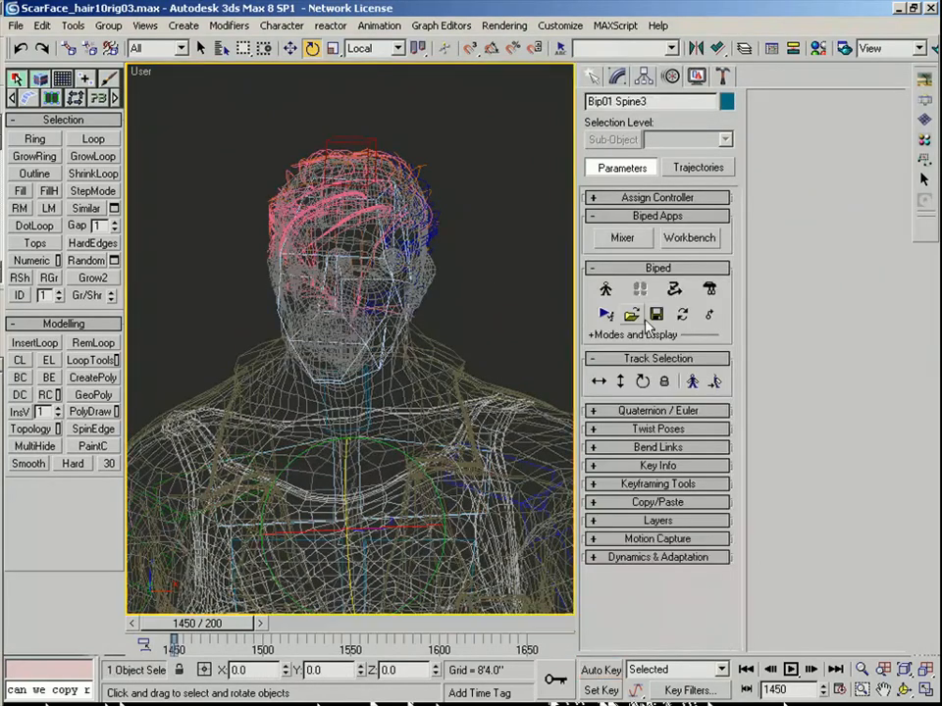
pyautogui.click(606, 289)
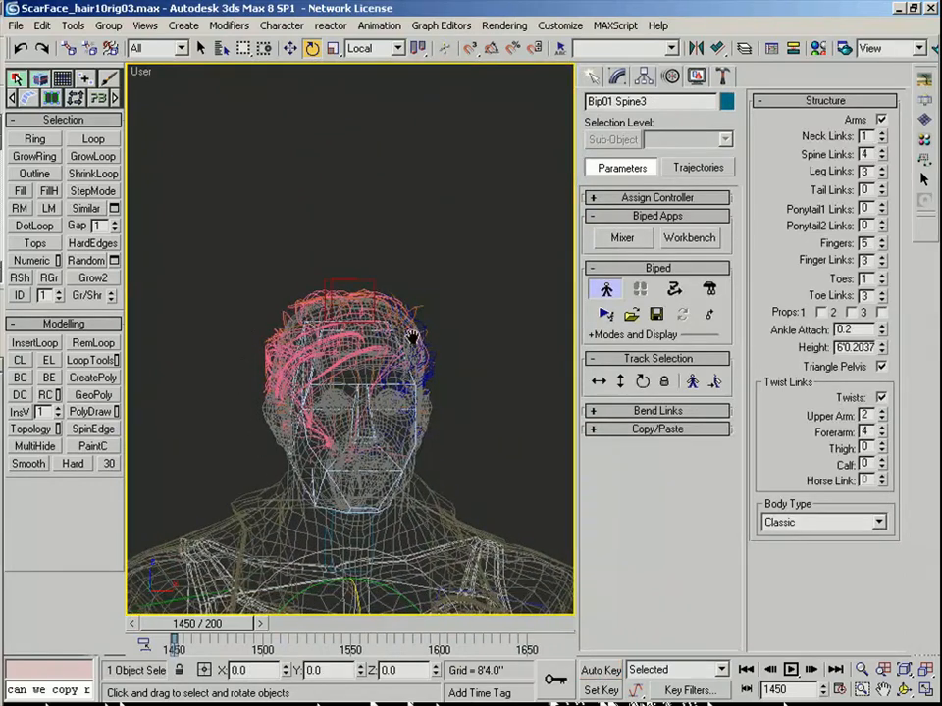
# - Select all objects matching "*hair" by name, isolate them and clear the selection
pyautogui.click(222, 49)
pyautogui.write('*')
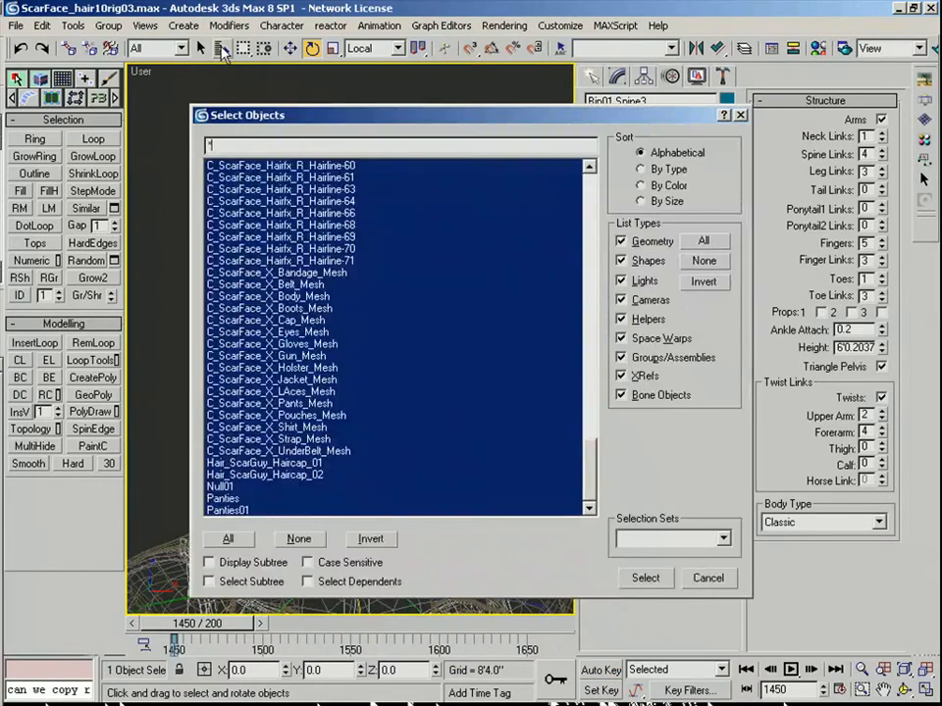
pyautogui.write('hair')
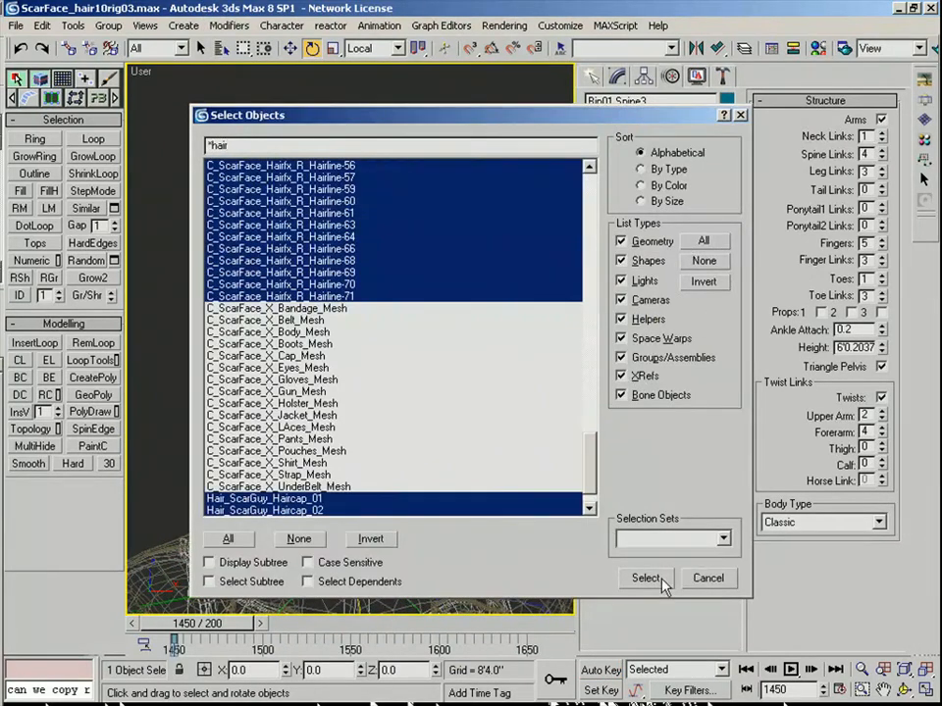
pyautogui.click(645, 578)
pyautogui.hotkey('alt', 'q')
pyautogui.moveTo(351, 214); pyautogui.dragTo(348, 246, button='middle')
pyautogui.click(407, 132)
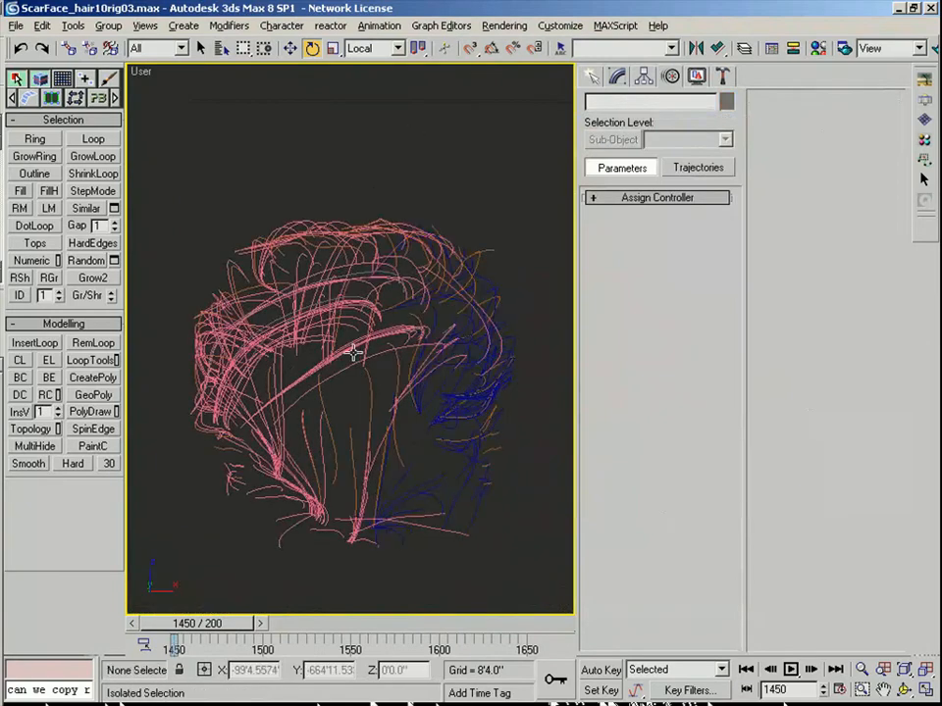
pyautogui.click(348, 350)
pyautogui.moveTo(354, 348)
pyautogui.mouseDown(button='middle')
pyautogui.moveTo(362, 372)
pyautogui.moveTo(361, 353)
pyautogui.mouseUp(button='middle')
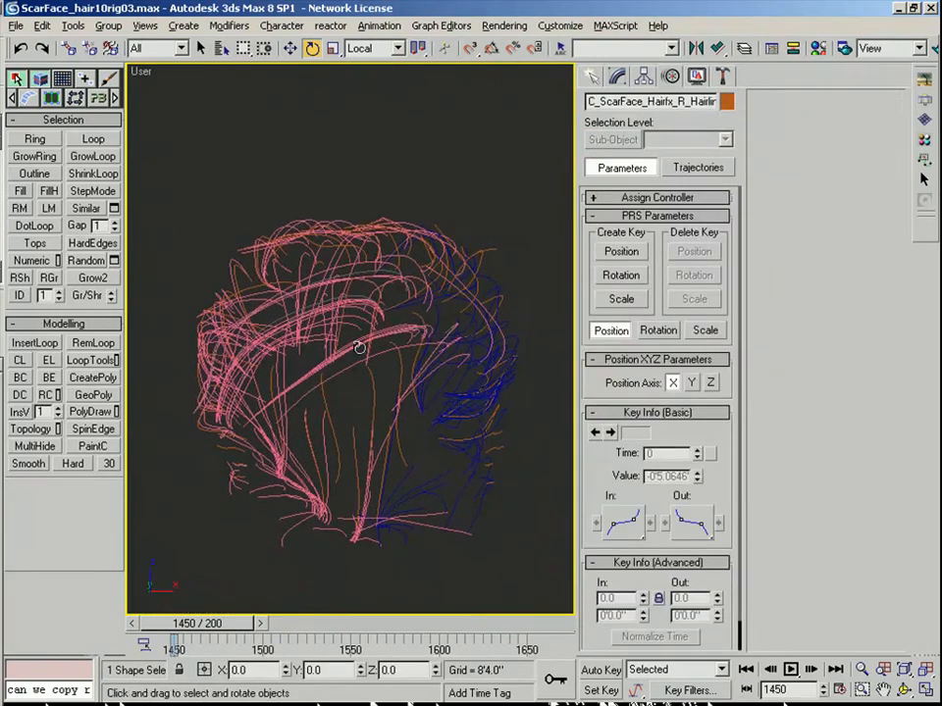
pyautogui.rightClick(379, 312)
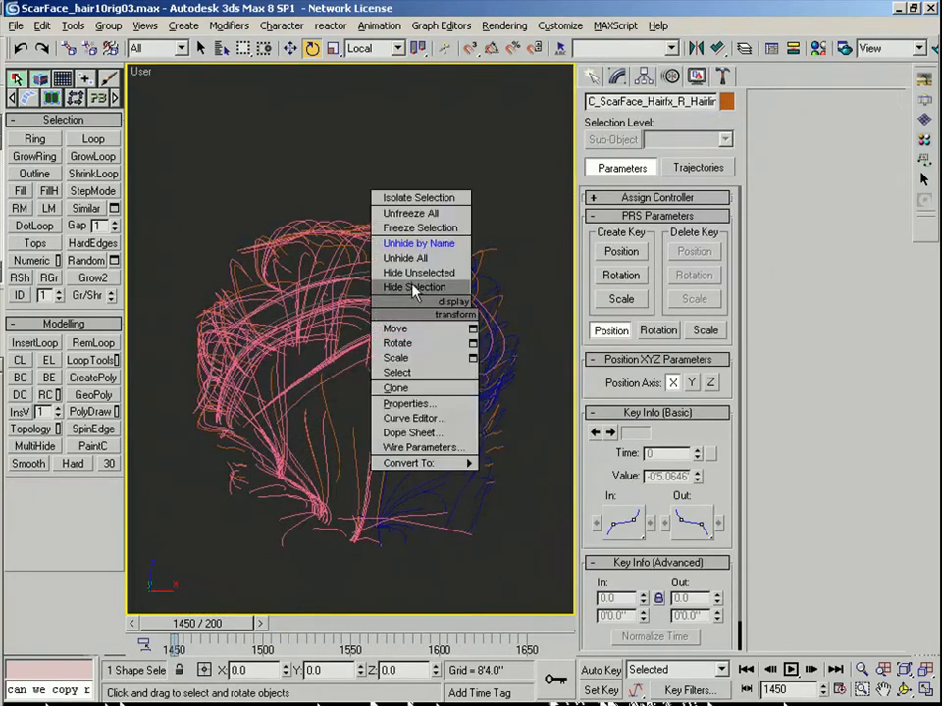
pyautogui.click(488, 131)
# - Hide the Hair_ScarGuy_Haircap_01 object and the blue haircap object so only the guide splines remain
pyautogui.click(354, 345)
pyautogui.rightClick(349, 337)
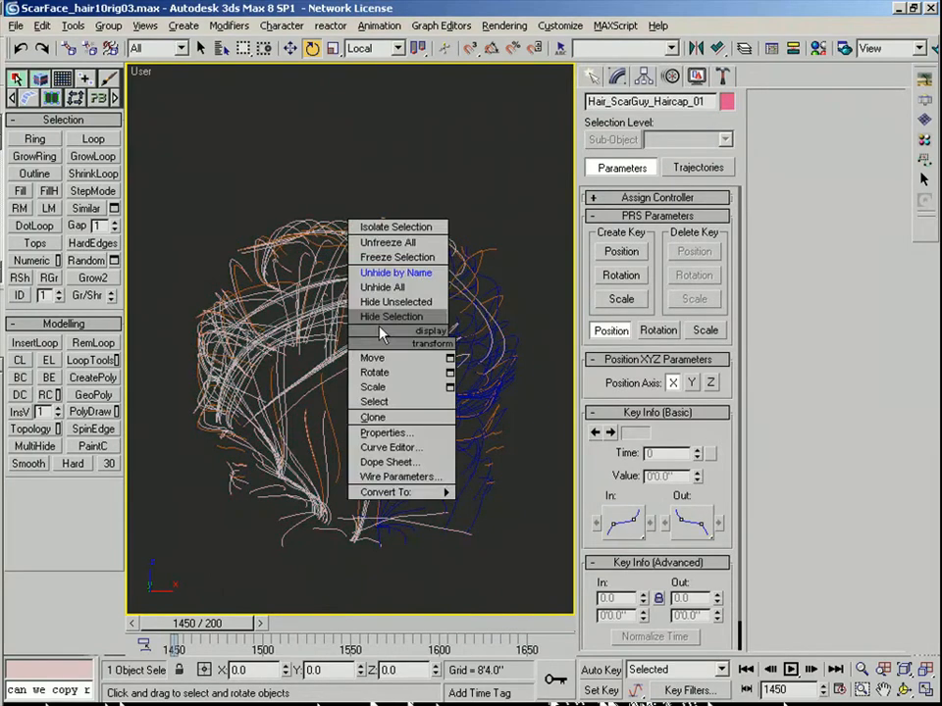
pyautogui.click(389, 316)
pyautogui.click(475, 363)
pyautogui.rightClick(475, 361)
pyautogui.click(505, 330)
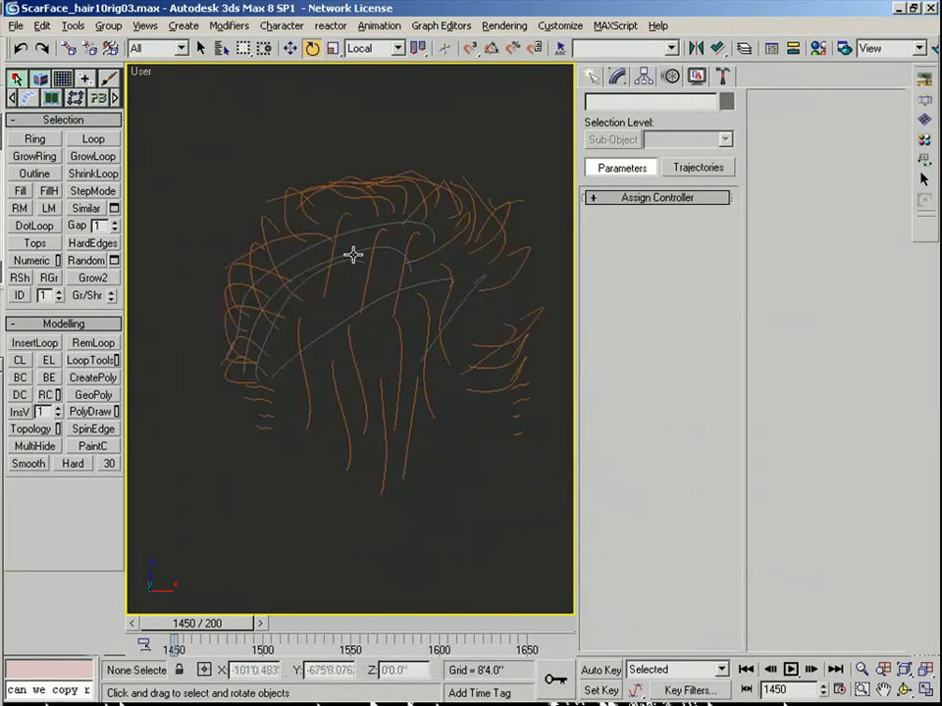
# - Unhide C_ScarFace_X_Cap_Mesh by name so it shows beneath the hair splines
pyautogui.rightClick(347, 275)
pyautogui.click(390, 209)
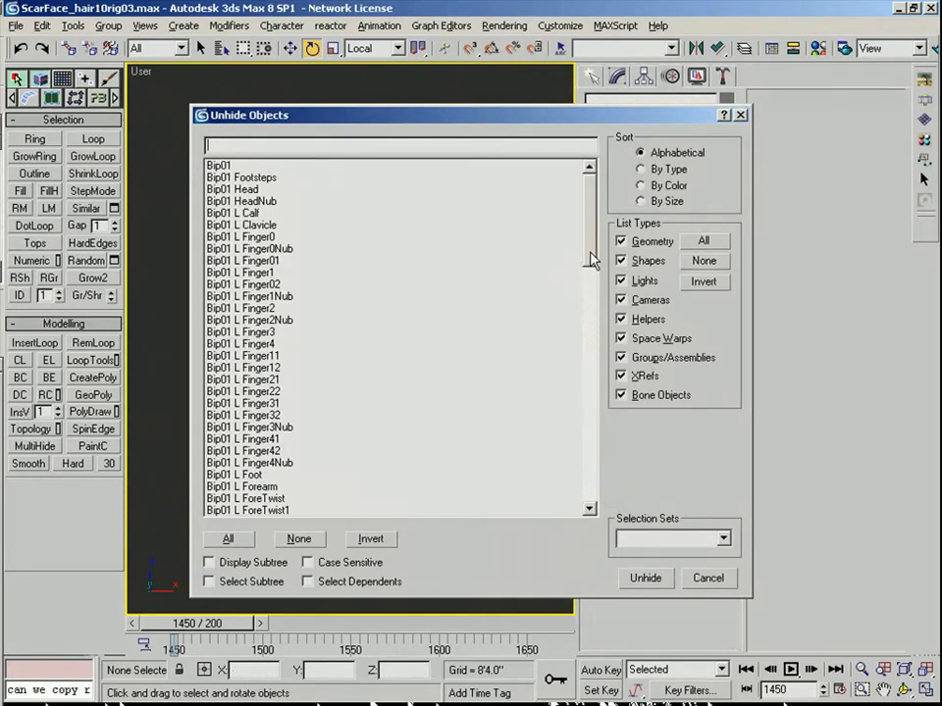
pyautogui.moveTo(586, 261); pyautogui.dragTo(578, 511)
pyautogui.click(298, 464)
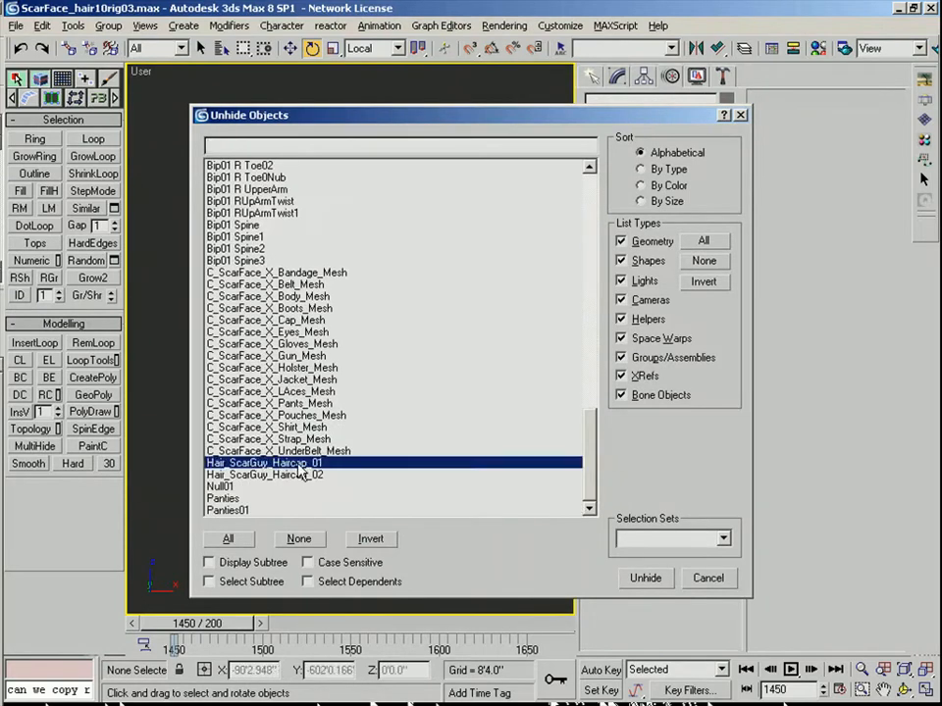
pyautogui.click(312, 321)
pyautogui.click(646, 579)
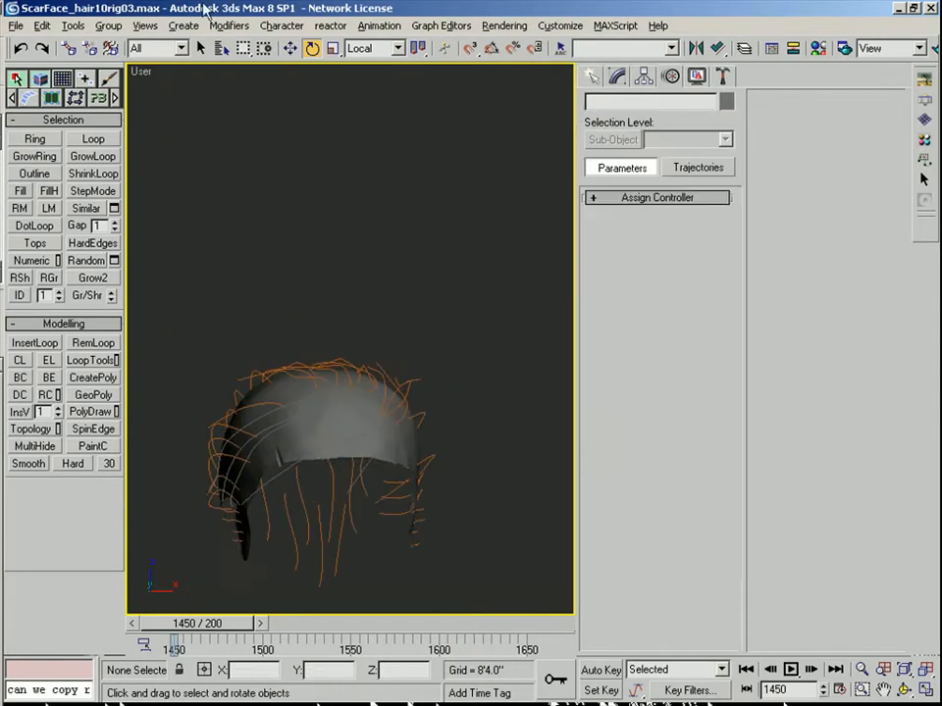
# - Restrict selection to Shapes, select all the hair splines around the cap and activate Select and Link
pyautogui.click(179, 48)
pyautogui.click(147, 91)
pyautogui.scroll(-2, 341, 283)
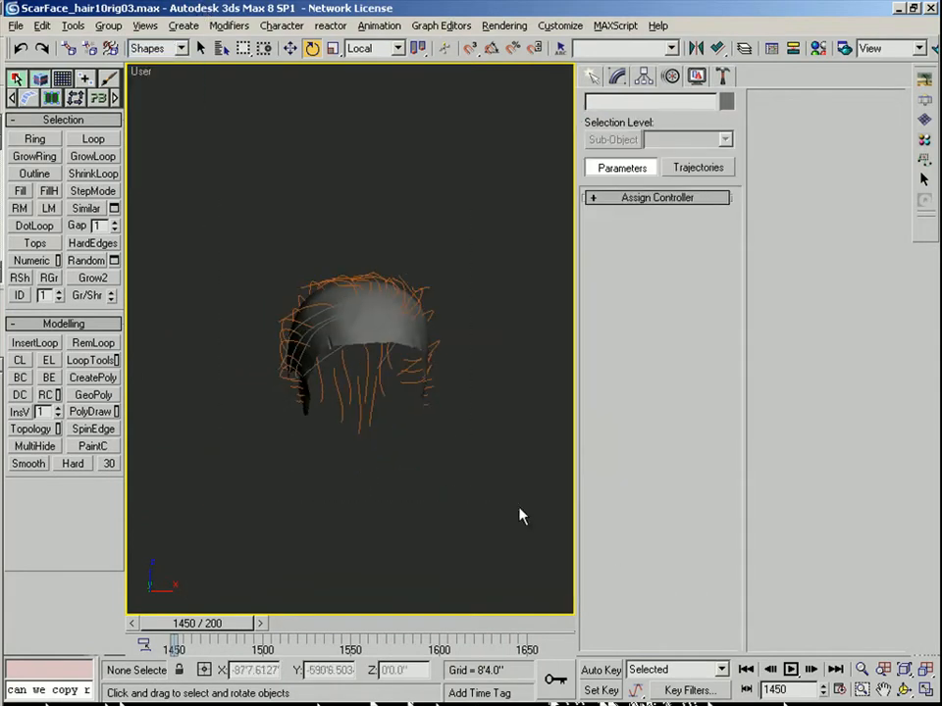
pyautogui.moveTo(519, 508); pyautogui.dragTo(519, 508)
pyautogui.scroll(3, 435, 329)
pyautogui.keyDown('alt'); pyautogui.moveTo(436, 330); pyautogui.dragTo(429, 337, button='middle'); pyautogui.keyUp('alt')
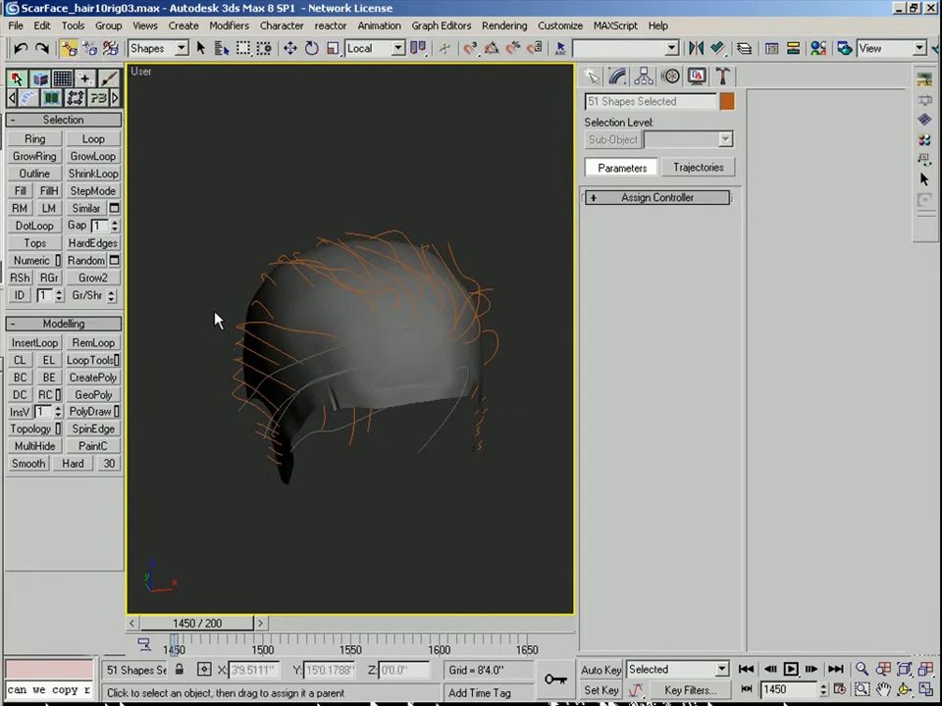
# - Set the selection filter back to All and link the selected hair splines to the cap mesh as their parent
pyautogui.click(171, 48)
pyautogui.click(170, 64)
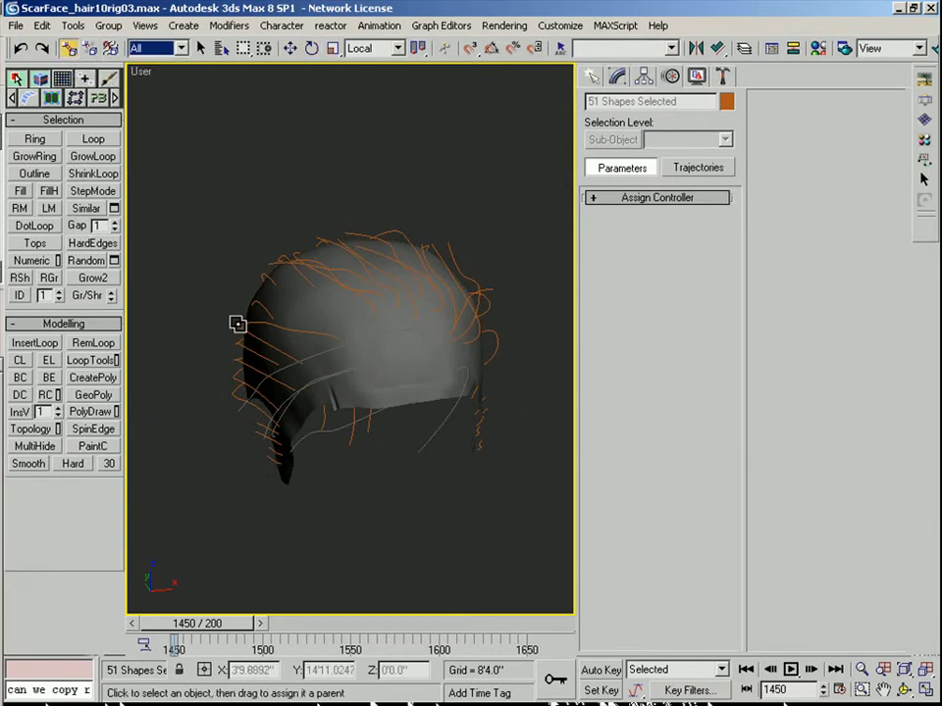
pyautogui.moveTo(239, 324); pyautogui.dragTo(288, 478)
pyautogui.rightClick(340, 478)
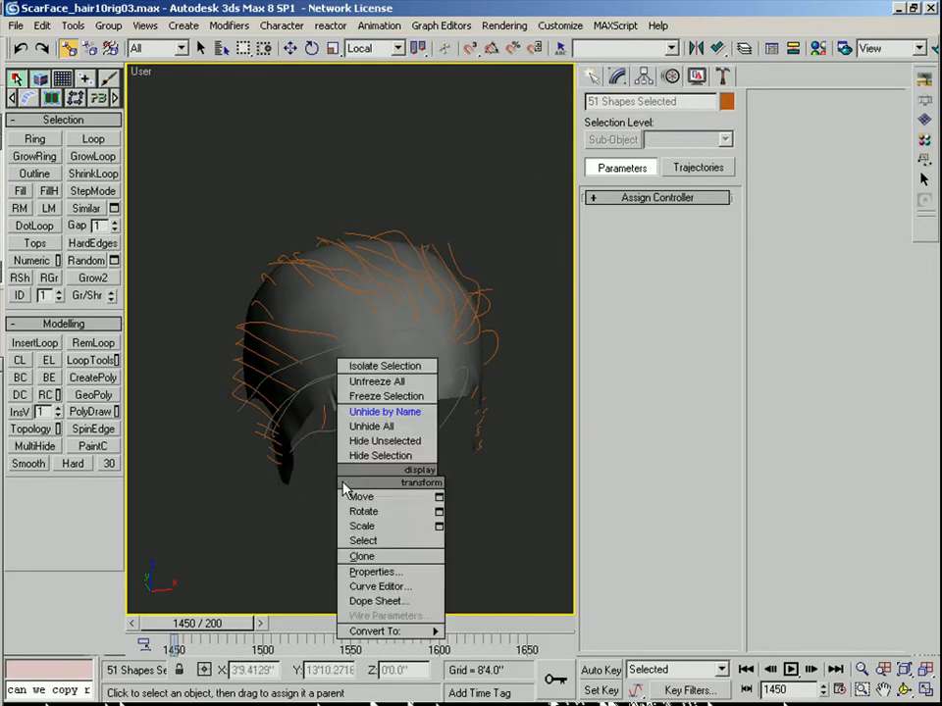
pyautogui.rightClick(316, 395)
pyautogui.click(201, 51)
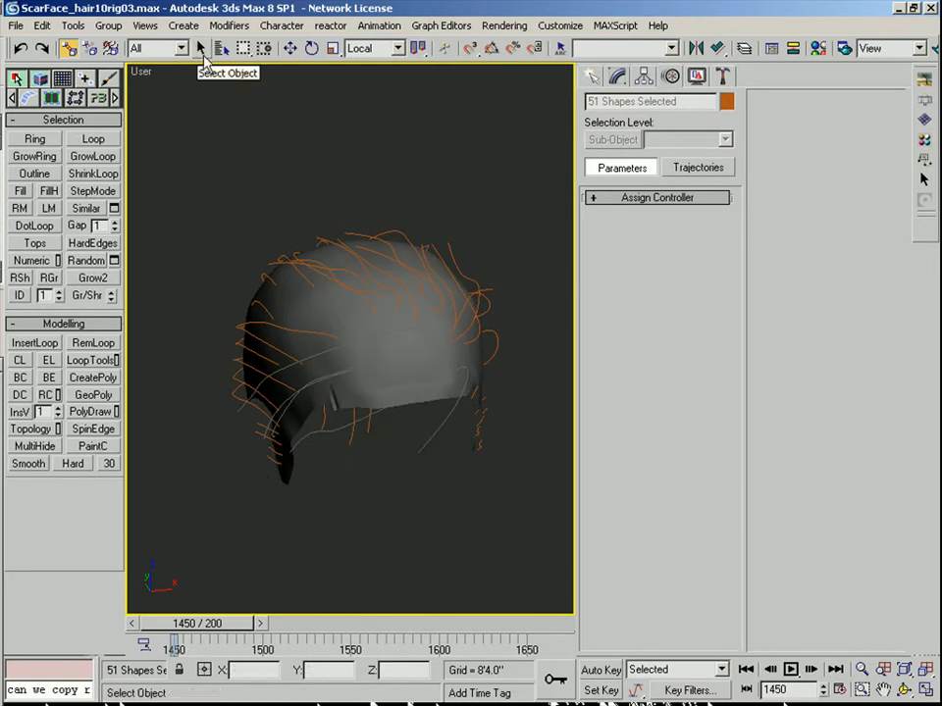
# - Try moving the cap mesh using the selection-centre pivot to test that the linked hair splines follow
pyautogui.click(348, 405)
pyautogui.moveTo(350, 367); pyautogui.dragTo(295, 347, button='middle')
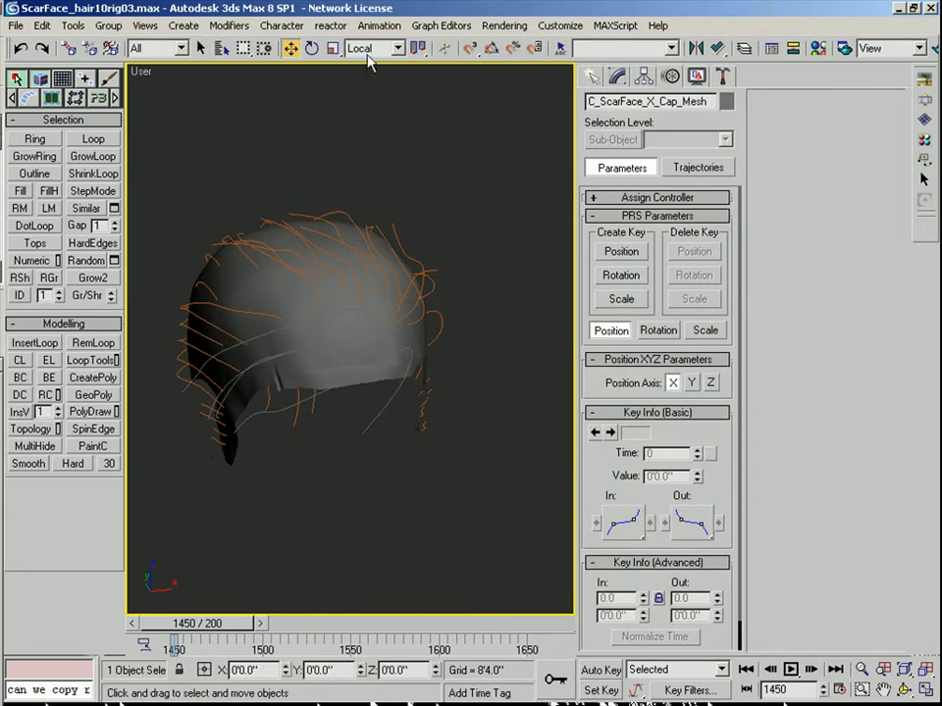
pyautogui.moveTo(419, 51); pyautogui.dragTo(419, 89)
pyautogui.moveTo(315, 298); pyautogui.dragTo(345, 253)
pyautogui.keyDown('alt'); pyautogui.moveTo(345, 253); pyautogui.dragTo(390, 236, button='middle'); pyautogui.keyUp('alt')
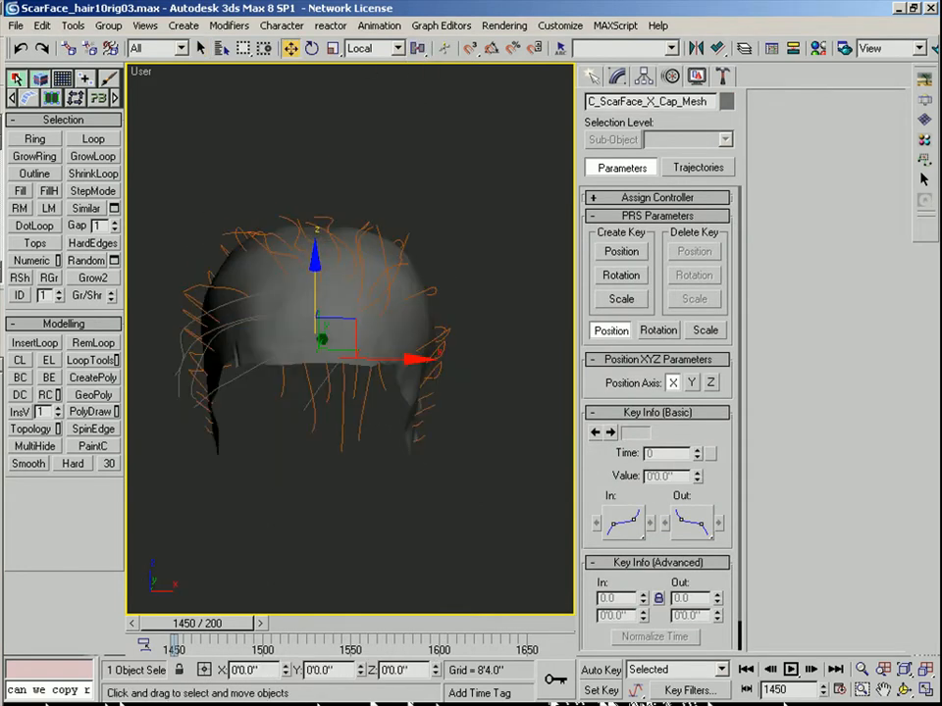
# - End the current isolation, add the Bip01 Head bone to the cap mesh selection and isolate the two objects
pyautogui.hotkey('alt', 'q')
pyautogui.keyDown('alt'); pyautogui.moveTo(468, 420); pyautogui.dragTo(444, 510, button='middle'); pyautogui.keyUp('alt')
pyautogui.keyDown('ctrl'); pyautogui.click(435, 501); pyautogui.keyUp('ctrl')
pyautogui.hotkey('alt', 'q')
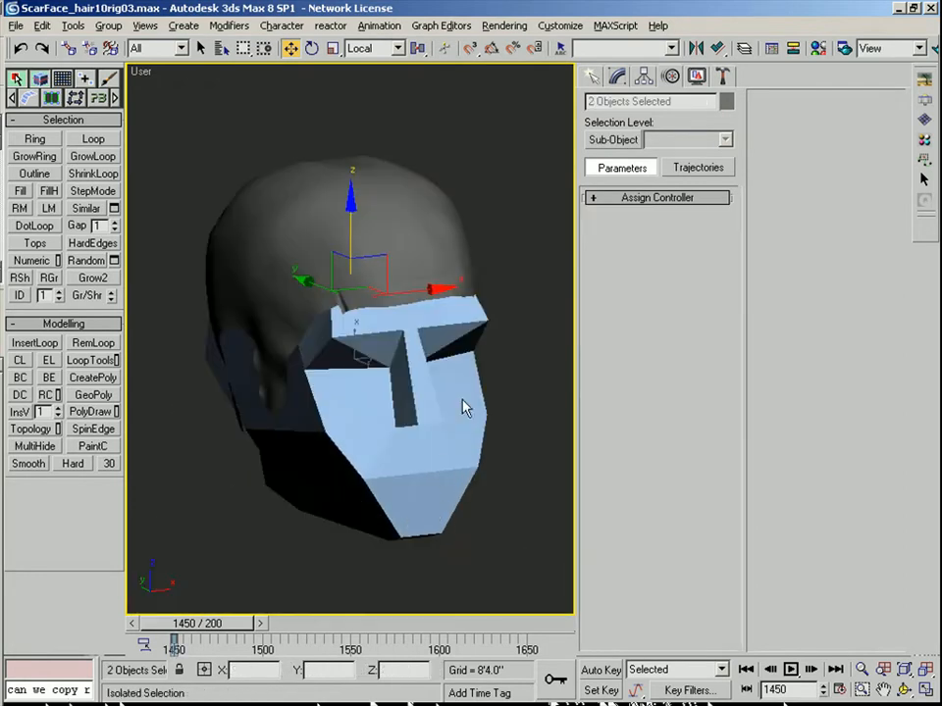
pyautogui.moveTo(441, 461); pyautogui.dragTo(423, 524, button='middle')
# - Select the cap mesh alone and link it to the Bip01 Head bone
pyautogui.click(523, 387)
pyautogui.click(319, 274)
pyautogui.click(68, 48)
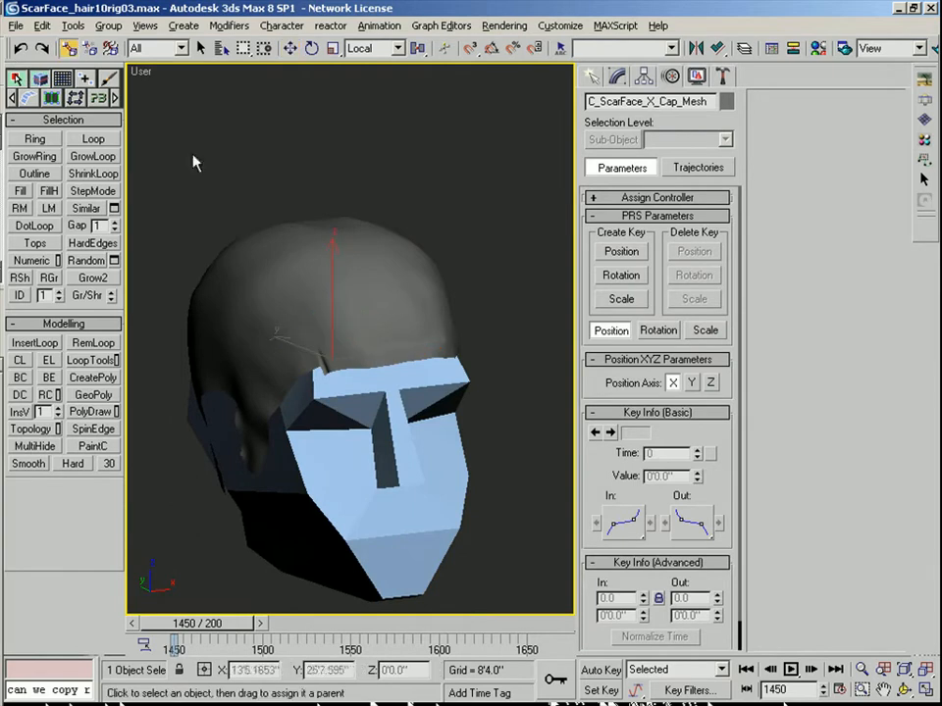
pyautogui.rightClick(513, 424)
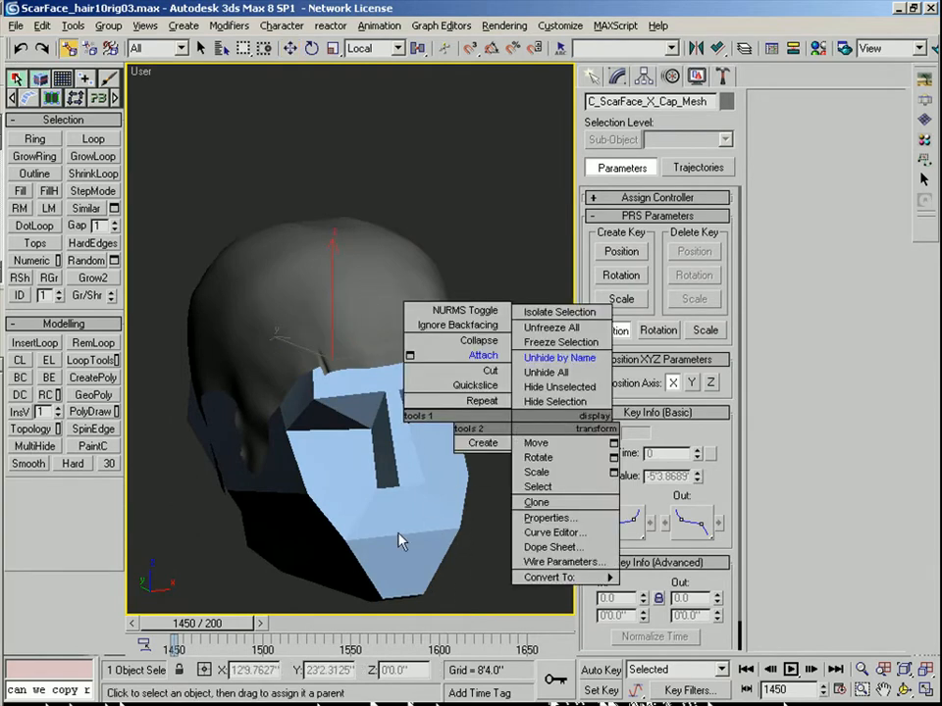
# - Try rotating the Bip01 Head bone to test that the cap mesh follows, cancelling the rotation
pyautogui.click(397, 532)
pyautogui.press('e')
pyautogui.moveTo(388, 579); pyautogui.dragTo(446, 500)
pyautogui.rightClick(445, 500)
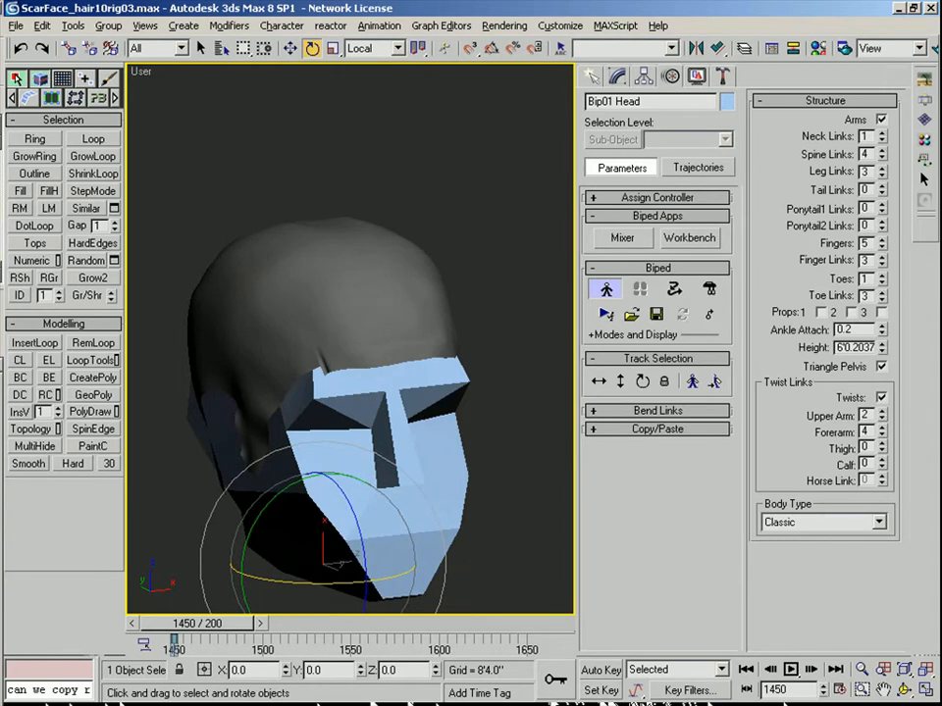
# - End the isolation, select Bip01 Head and C_ScarFace_X_Eyes_Mesh using wireframe display, and isolate the pair in shaded display
pyautogui.hotkey('alt', 'q')
pyautogui.moveTo(419, 481); pyautogui.dragTo(390, 520, button='middle')
pyautogui.click(462, 447)
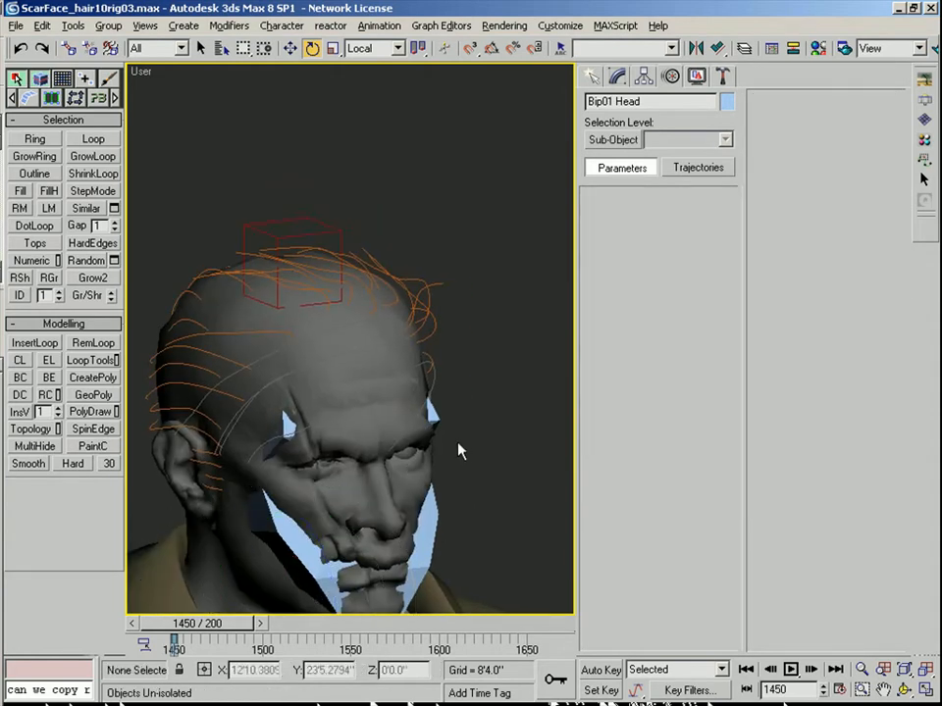
pyautogui.click(431, 488)
pyautogui.press('F3')
pyautogui.keyDown('ctrl'); pyautogui.click(437, 531); pyautogui.keyUp('ctrl')
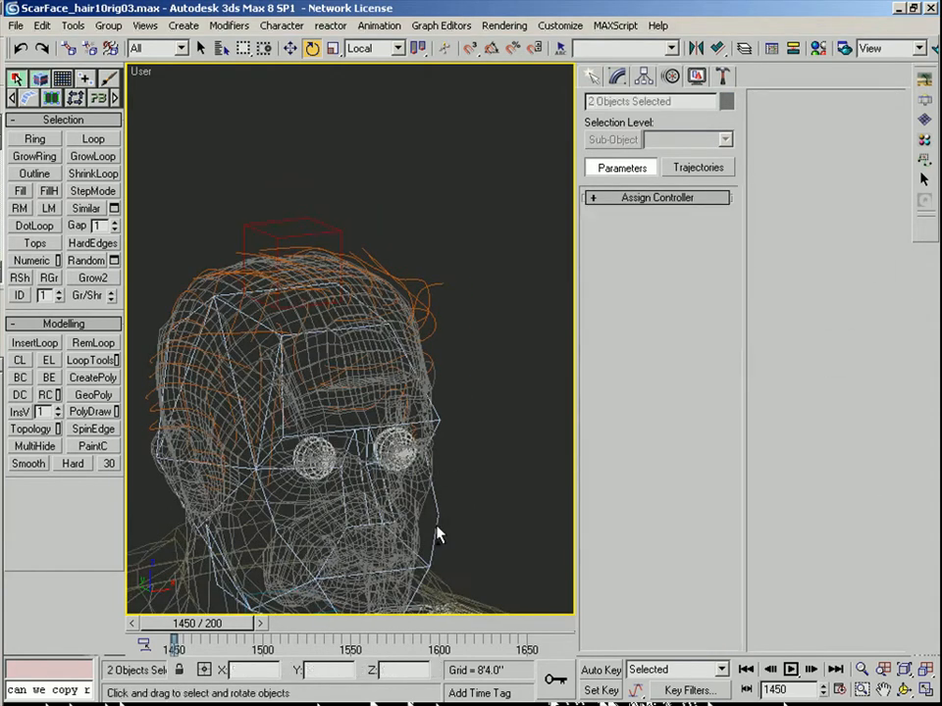
pyautogui.hotkey('alt', 'q')
pyautogui.press('F3')
# - Select the eyes mesh alone and link it to the Bip01 Head bone
pyautogui.click(535, 377)
pyautogui.click(399, 257)
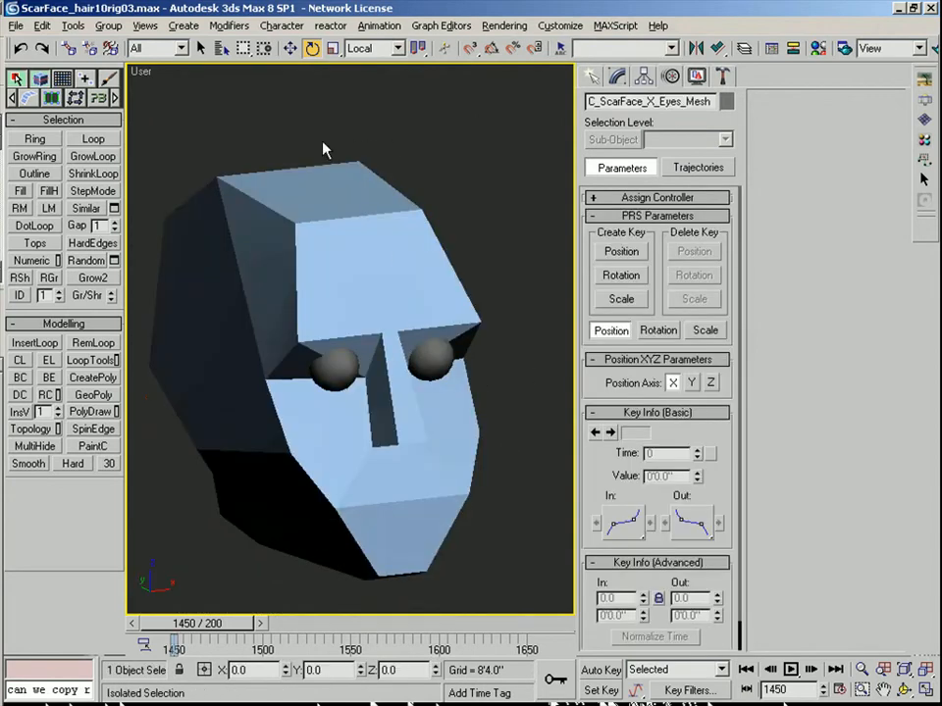
pyautogui.click(69, 48)
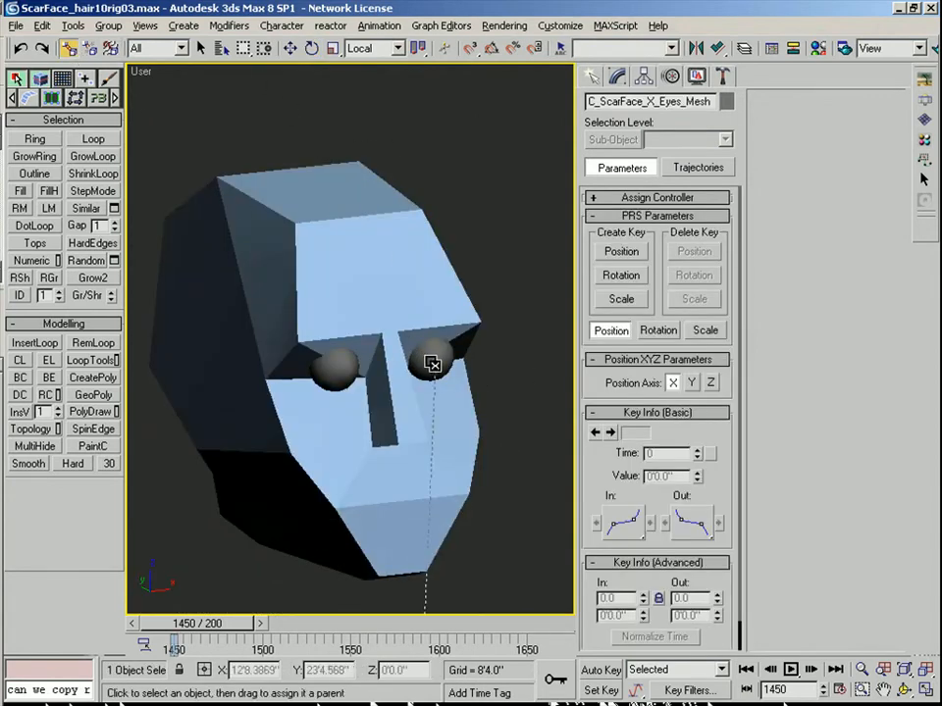
pyautogui.moveTo(470, 462); pyautogui.dragTo(470, 463)
pyautogui.keyDown('ctrl'); pyautogui.keyDown('alt'); pyautogui.moveTo(469, 339); pyautogui.dragTo(468, 389, button='middle'); pyautogui.keyUp('alt'); pyautogui.keyUp('ctrl')
pyautogui.rightClick(468, 388)
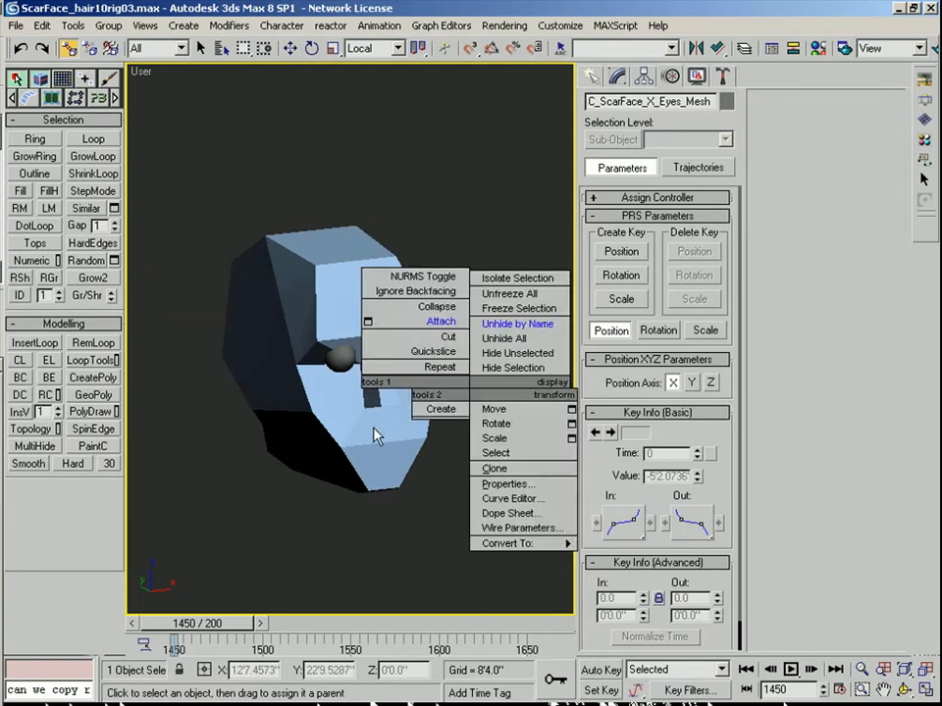
# - Test-rotate the Bip01 Head bone with its linked eyes, undo the rotation and turn off Figure Mode
pyautogui.click(368, 443)
pyautogui.press('e')
pyautogui.moveTo(311, 484); pyautogui.dragTo(350, 489)
pyautogui.hotkey('ctrl', 'z')
pyautogui.click(606, 289)
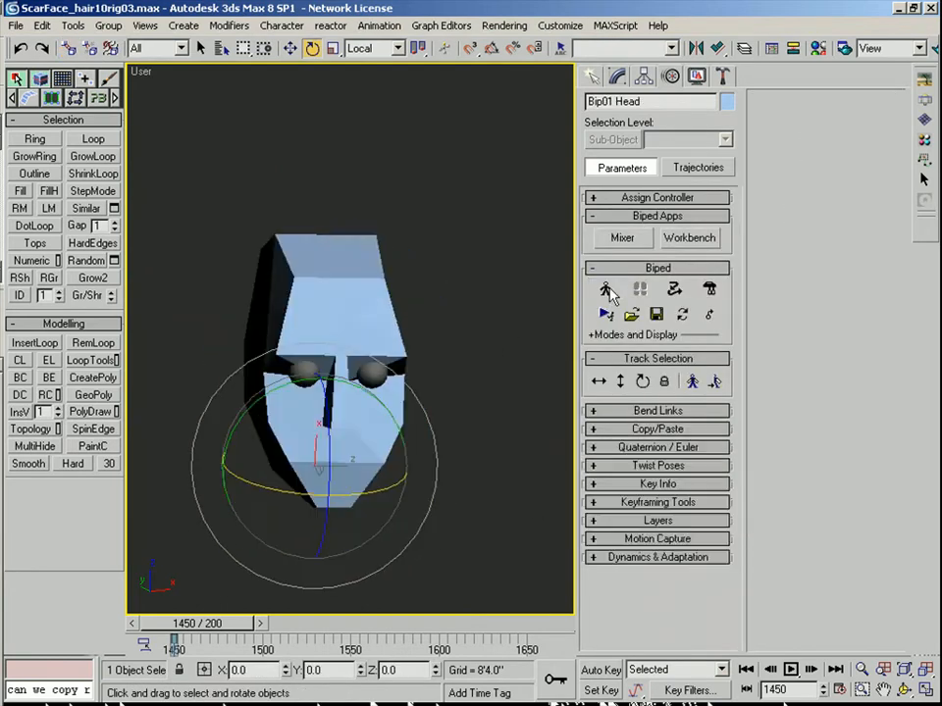
# - End the isolation and unhide the two Hair_ScarGuy_Haircap objects by name
pyautogui.hotkey('alt', 'q')
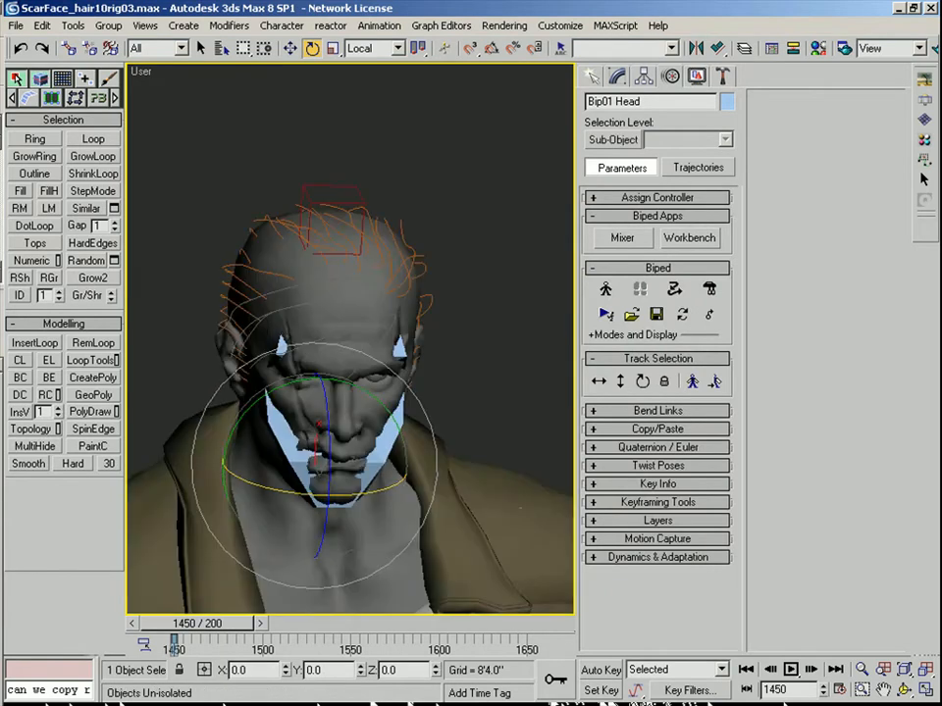
pyautogui.rightClick(501, 345)
pyautogui.click(550, 278)
pyautogui.moveTo(295, 165); pyautogui.dragTo(299, 178)
pyautogui.click(646, 578)
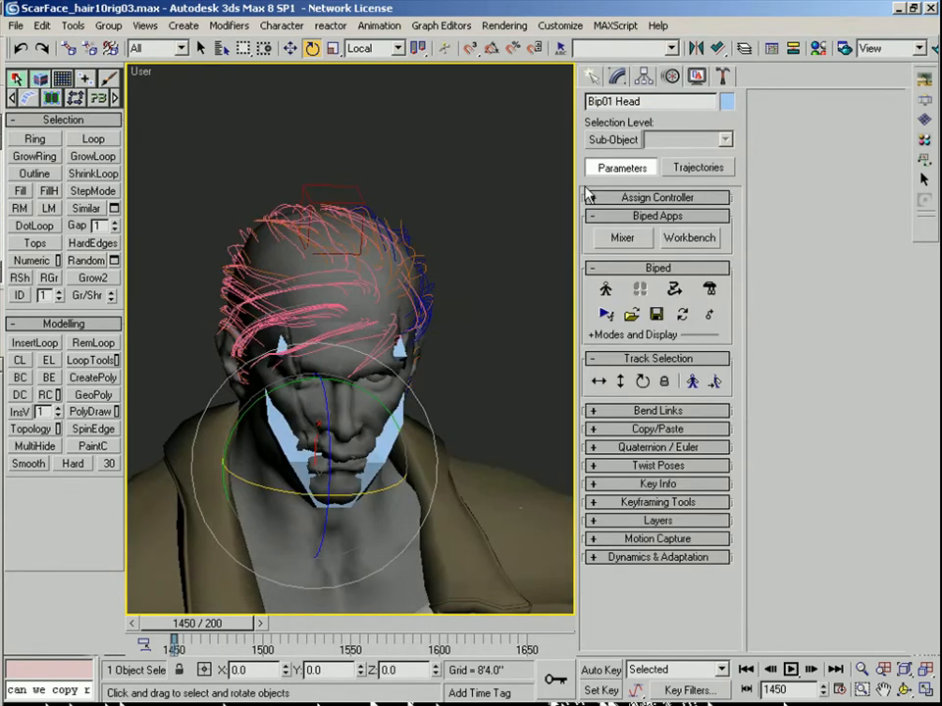
# - Select all biped bones with the "bip" named selection set and hide them
pyautogui.click(655, 48)
pyautogui.click(582, 76)
pyautogui.rightClick(520, 375)
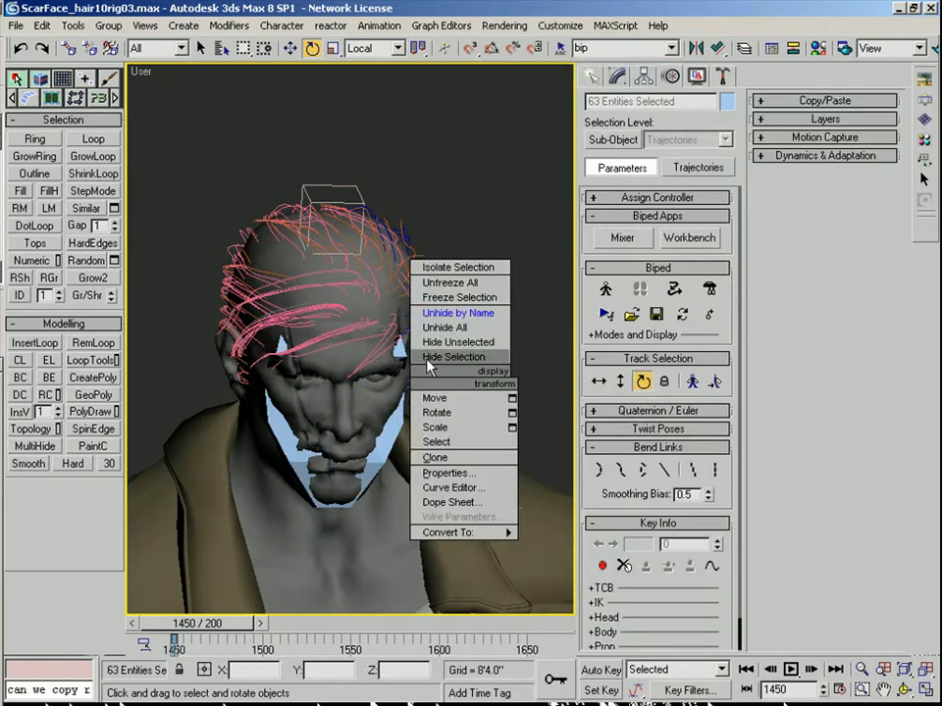
pyautogui.click(428, 361)
# - Switch the viewport to Camera01 and turn on safe frames in the viewport configuration
pyautogui.press('c')
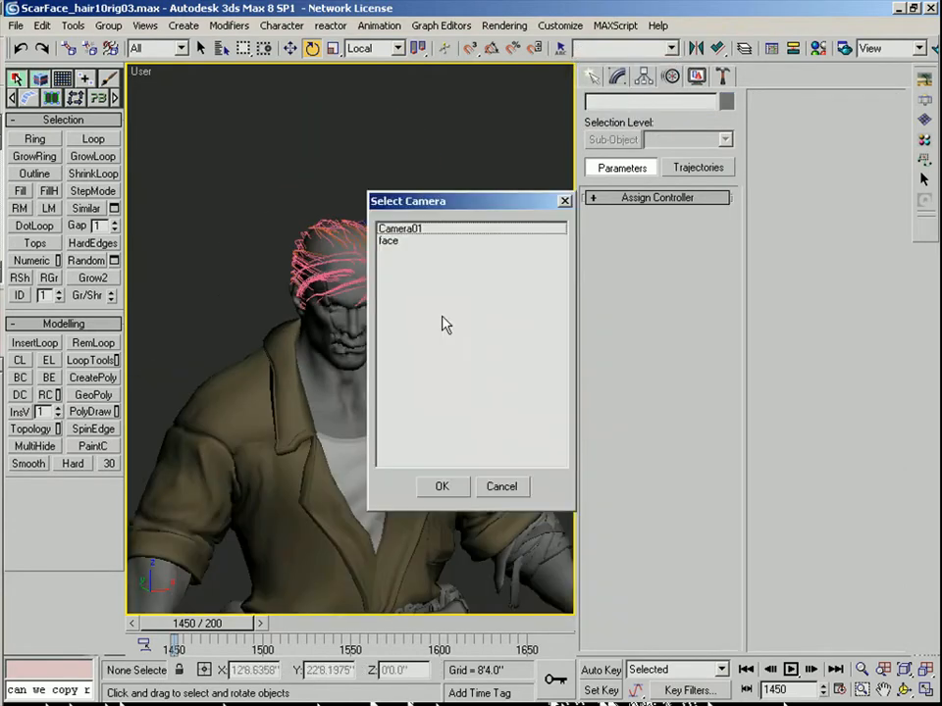
pyautogui.click(425, 229)
pyautogui.click(442, 487)
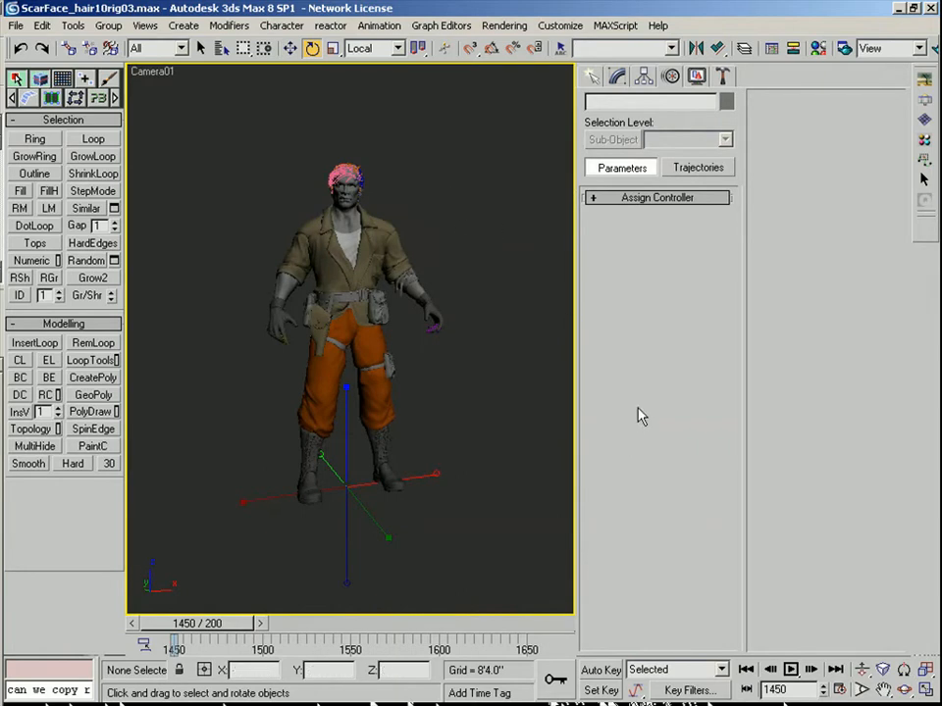
pyautogui.rightClick(157, 71)
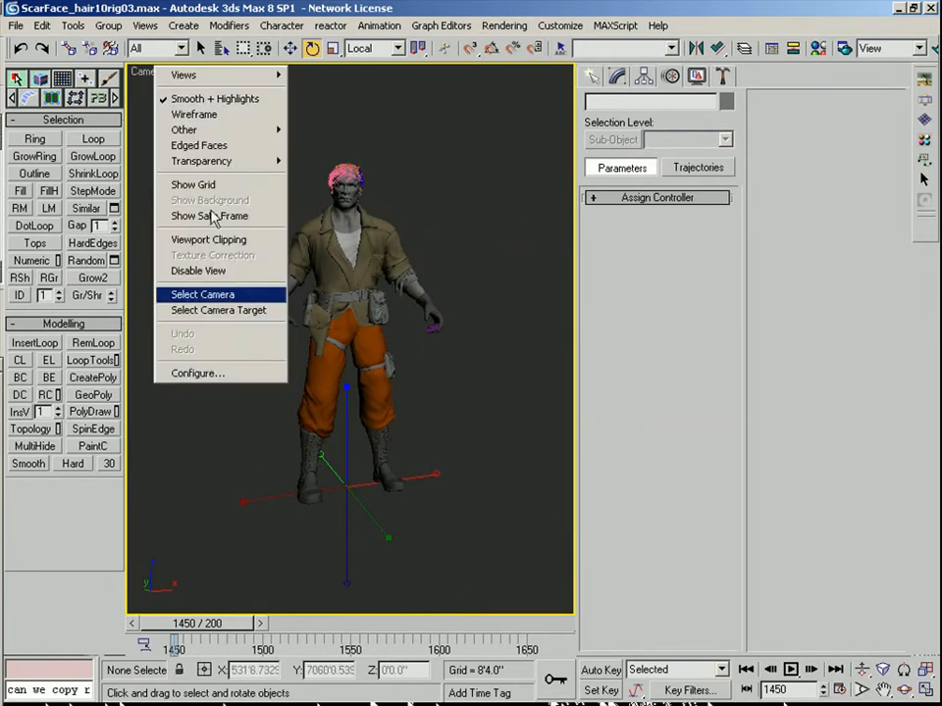
pyautogui.click(204, 372)
pyautogui.click(453, 183)
pyautogui.click(326, 443)
pyautogui.click(607, 531)
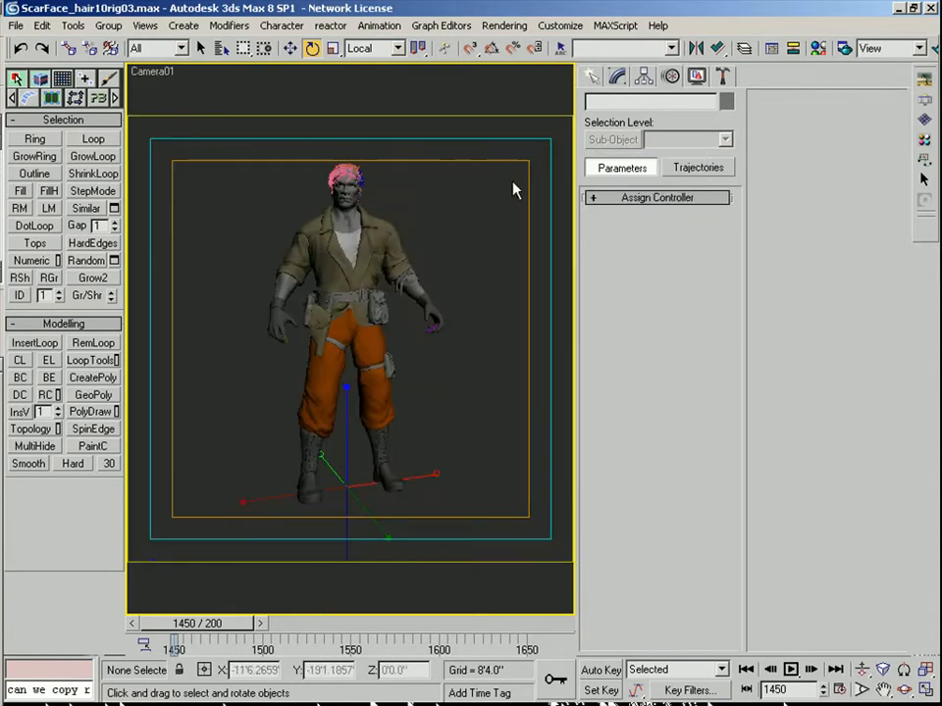
# - Save the scene as a new incremental version named ScarFace_hair10rig04.max
pyautogui.click(17, 26)
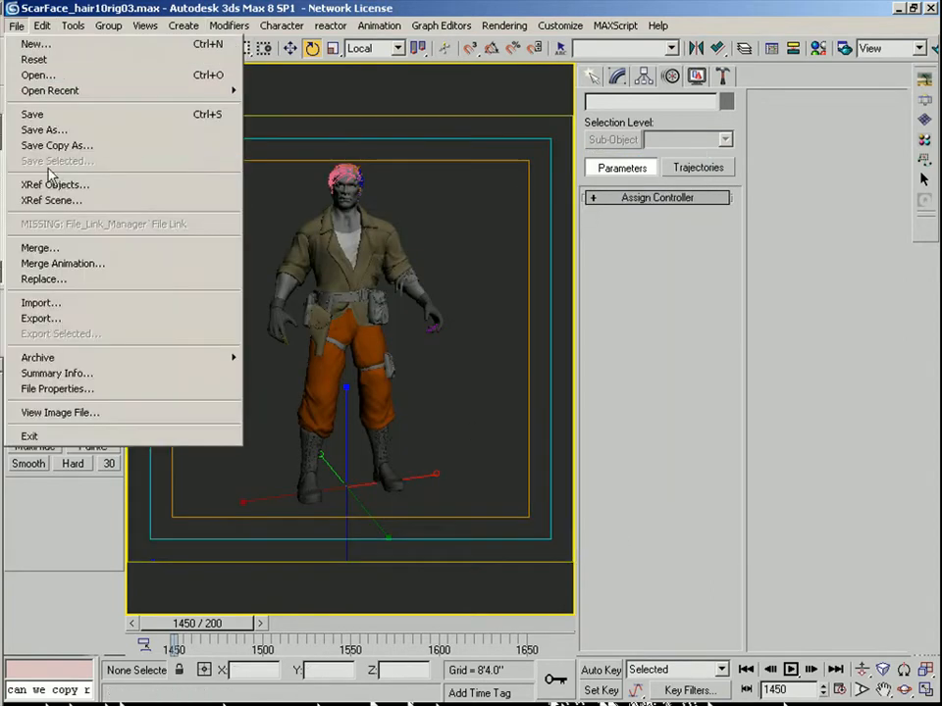
pyautogui.click(44, 129)
pyautogui.click(629, 440)
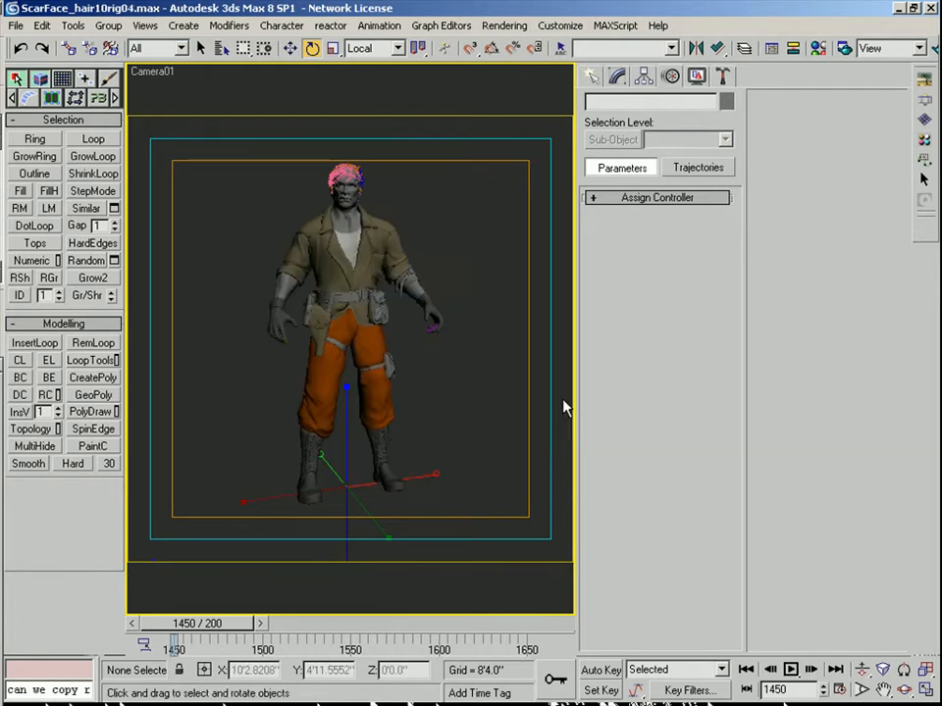
# - Render the Camera01 view with Brazil and zoom in on the character's face and hair in the frame buffer
pyautogui.click(935, 48)
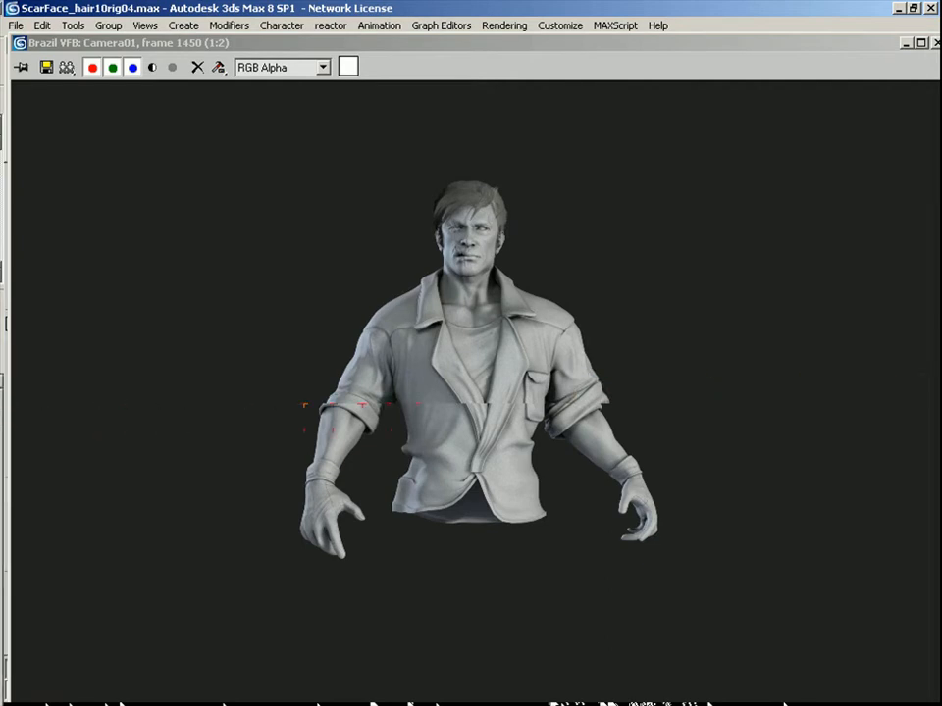
pyautogui.click(469, 325)
pyautogui.scroll(-1, 499, 215)
pyautogui.scroll(1, 499, 214)
pyautogui.scroll(1, 499, 215)
pyautogui.scroll(1, 491, 233)
pyautogui.moveTo(491, 233); pyautogui.dragTo(474, 338, button='middle')
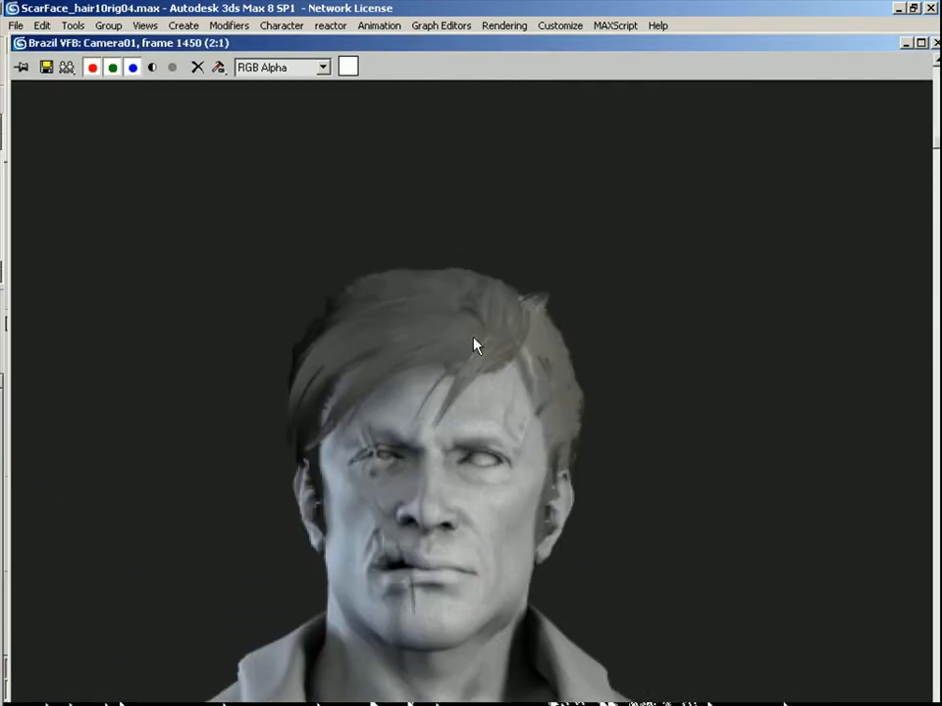
# - Unhide all biped bones whose names match "*bip"
pyautogui.scroll(-2, 474, 345)
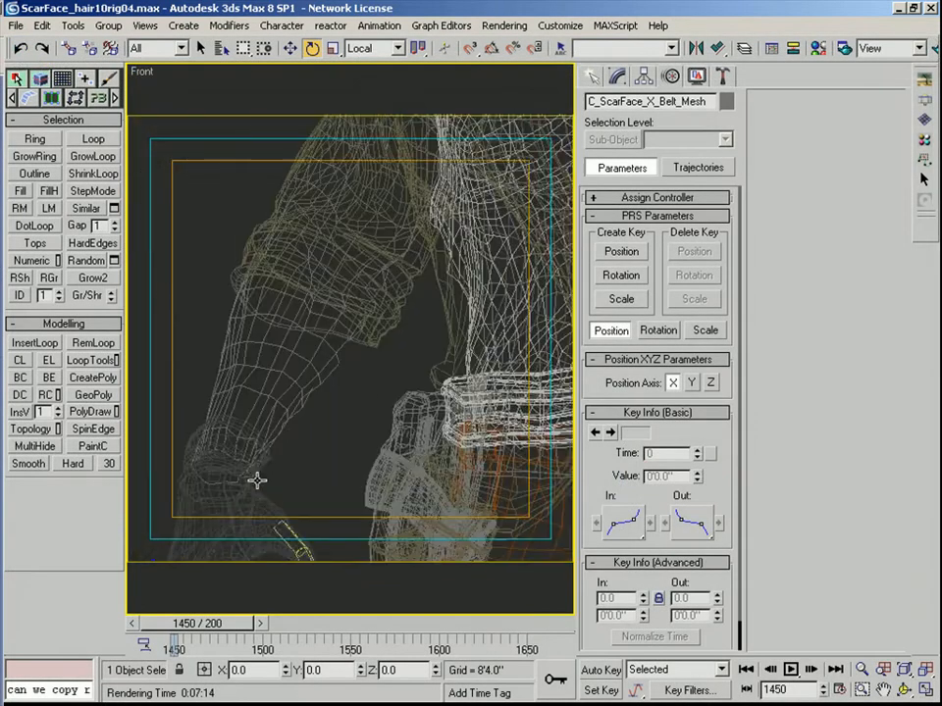
pyautogui.moveTo(246, 449); pyautogui.dragTo(266, 373, button='middle')
pyautogui.rightClick(320, 456)
pyautogui.click(343, 379)
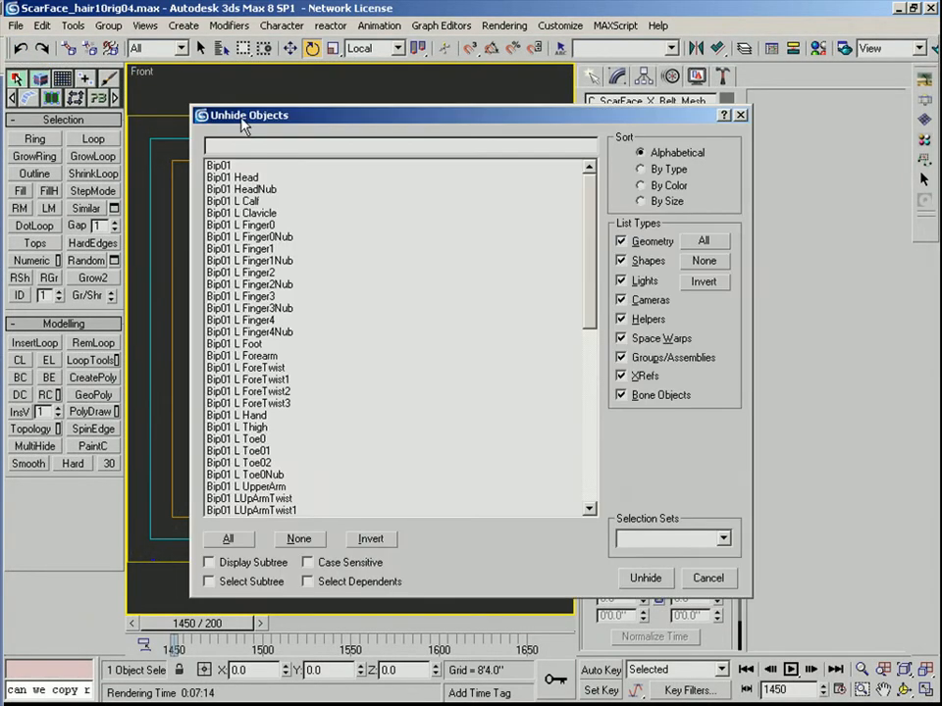
pyautogui.write('*bip')
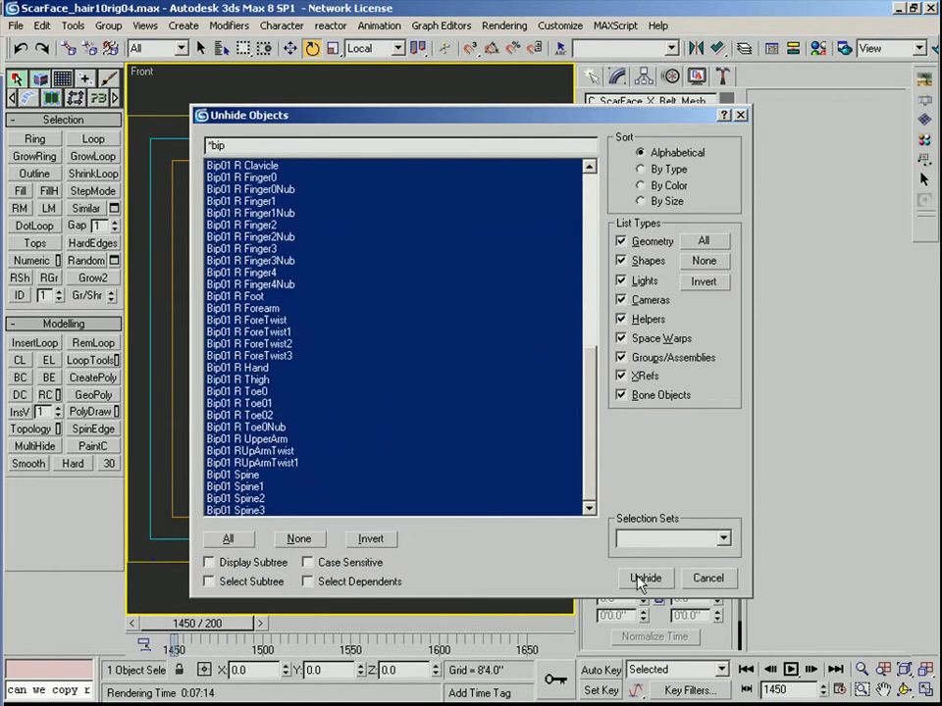
pyautogui.click(635, 576)
# - Select the Bip01 R Hand bone, turn on Auto Key, and try rotating the hand
pyautogui.click(264, 366)
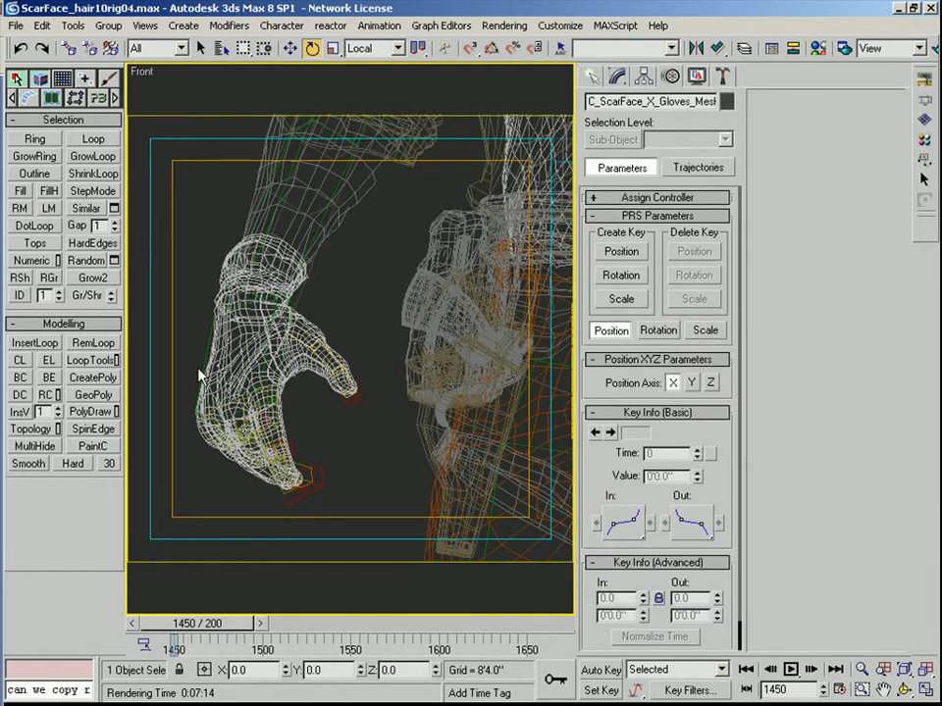
pyautogui.click(201, 368)
pyautogui.click(610, 673)
pyautogui.keyDown('alt'); pyautogui.moveTo(331, 416); pyautogui.dragTo(364, 404, button='middle'); pyautogui.keyUp('alt')
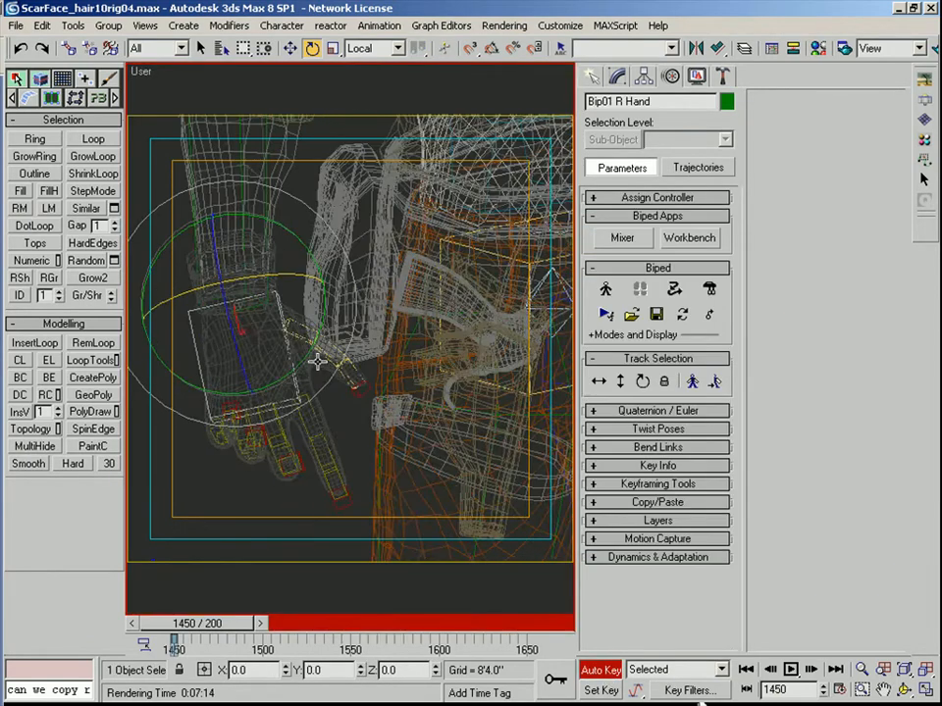
pyautogui.moveTo(285, 351); pyautogui.dragTo(302, 366)
pyautogui.hotkey('ctrl', 'z')
# - Select the Bip01 L Hand bone and rotate it into a more natural hand pose
pyautogui.moveTo(359, 412); pyautogui.dragTo(138, 392, button='middle')
pyautogui.moveTo(489, 348); pyautogui.dragTo(339, 424, button='middle')
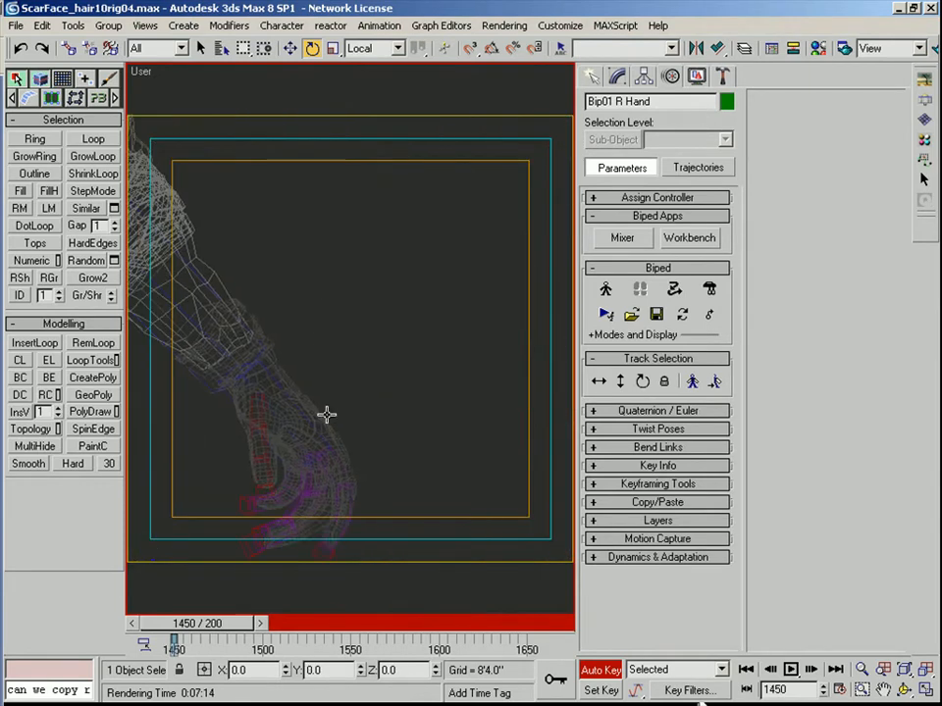
pyautogui.click(299, 412)
pyautogui.click(299, 412)
pyautogui.keyDown('alt'); pyautogui.moveTo(421, 414); pyautogui.dragTo(218, 440, button='middle'); pyautogui.keyUp('alt')
pyautogui.moveTo(321, 447); pyautogui.dragTo(364, 412)
pyautogui.scroll(-3, 364, 412)
pyautogui.moveTo(359, 414)
pyautogui.keyDown('alt'); pyautogui.mouseDown(button='middle')
pyautogui.moveTo(404, 353)
pyautogui.moveTo(494, 436)
pyautogui.moveTo(386, 433)
pyautogui.mouseUp(button='middle'); pyautogui.keyUp('alt')
pyautogui.moveTo(416, 393); pyautogui.dragTo(381, 506)
pyautogui.keyDown('alt'); pyautogui.moveTo(353, 458); pyautogui.dragTo(508, 431, button='middle'); pyautogui.keyUp('alt')
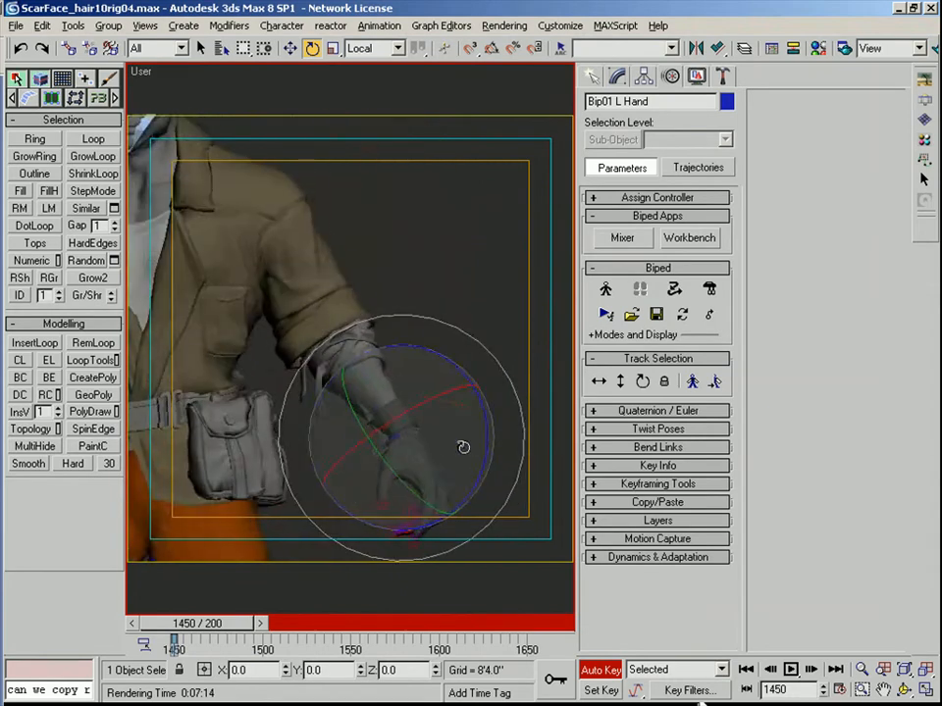
# - Rotate the Bip01 L UpperArm bone slightly on several axes so the arm hangs closer to the torso
pyautogui.moveTo(381, 449); pyautogui.dragTo(637, 414, button='middle')
pyautogui.keyDown('alt'); pyautogui.moveTo(442, 431); pyautogui.dragTo(347, 425, button='middle'); pyautogui.keyUp('alt')
pyautogui.moveTo(276, 329); pyautogui.dragTo(377, 351, button='middle')
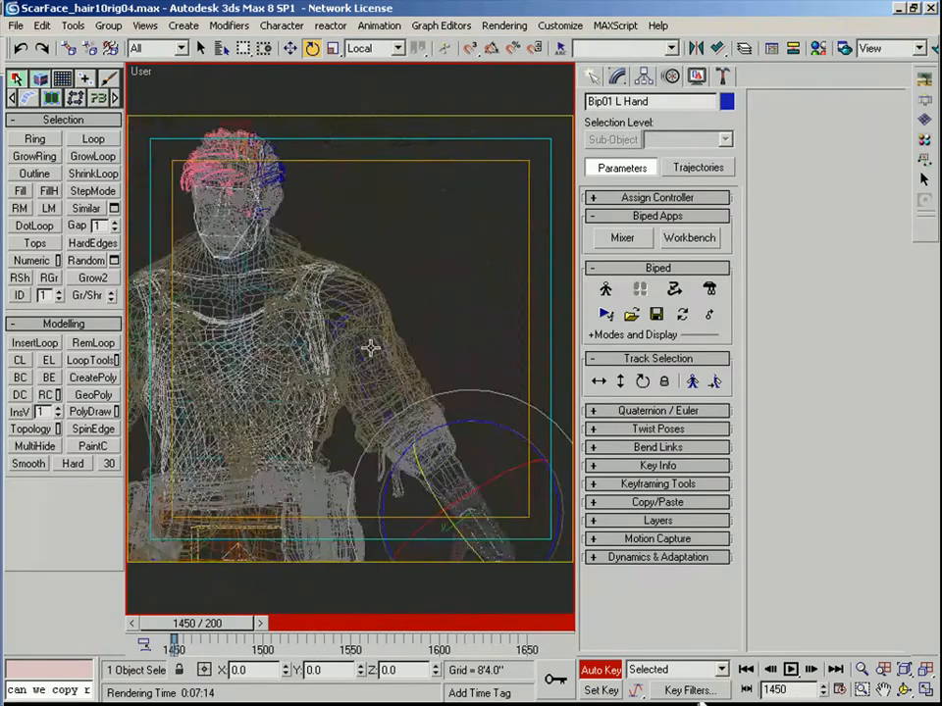
pyautogui.click(359, 356)
pyautogui.click(361, 358)
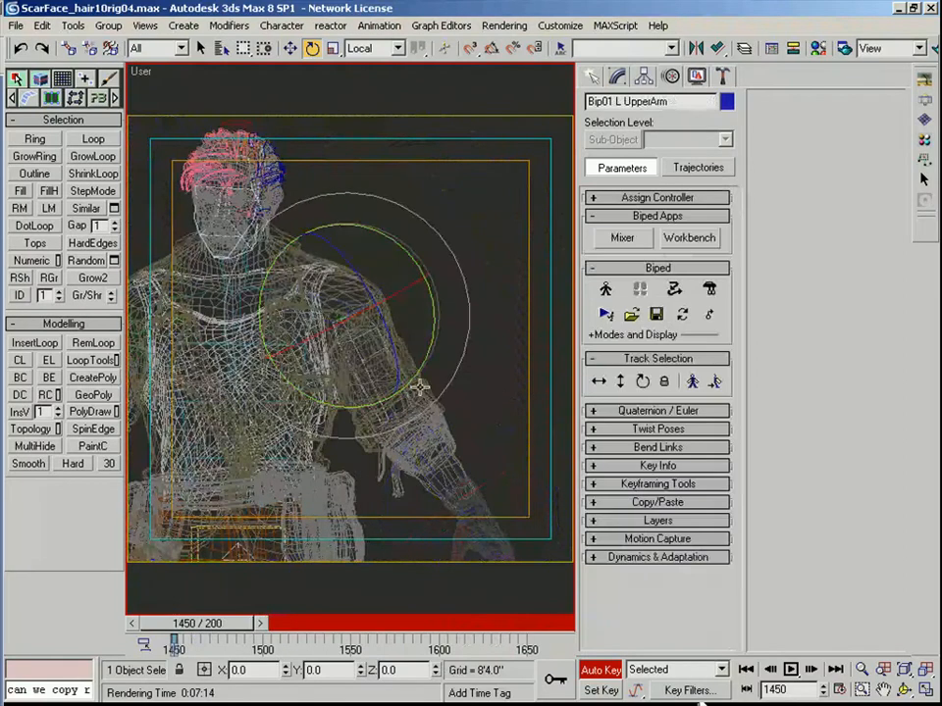
pyautogui.press('F3')
pyautogui.moveTo(361, 405); pyautogui.dragTo(353, 404)
pyautogui.keyDown('alt'); pyautogui.moveTo(353, 405); pyautogui.dragTo(412, 338, button='middle'); pyautogui.keyUp('alt')
pyautogui.moveTo(412, 330); pyautogui.dragTo(421, 355)
pyautogui.keyDown('alt'); pyautogui.moveTo(421, 355); pyautogui.dragTo(178, 359, button='middle'); pyautogui.keyUp('alt')
pyautogui.scroll(-2, 178, 360)
pyautogui.keyDown('alt'); pyautogui.moveTo(330, 366); pyautogui.dragTo(381, 365, button='middle'); pyautogui.keyUp('alt')
pyautogui.moveTo(367, 315); pyautogui.dragTo(372, 313)
pyautogui.moveTo(372, 313)
pyautogui.keyDown('alt'); pyautogui.mouseDown(button='middle')
pyautogui.moveTo(467, 324)
pyautogui.moveTo(389, 315)
pyautogui.moveTo(389, 326)
pyautogui.moveTo(391, 309)
pyautogui.moveTo(357, 308)
pyautogui.mouseUp(button='middle'); pyautogui.keyUp('alt')
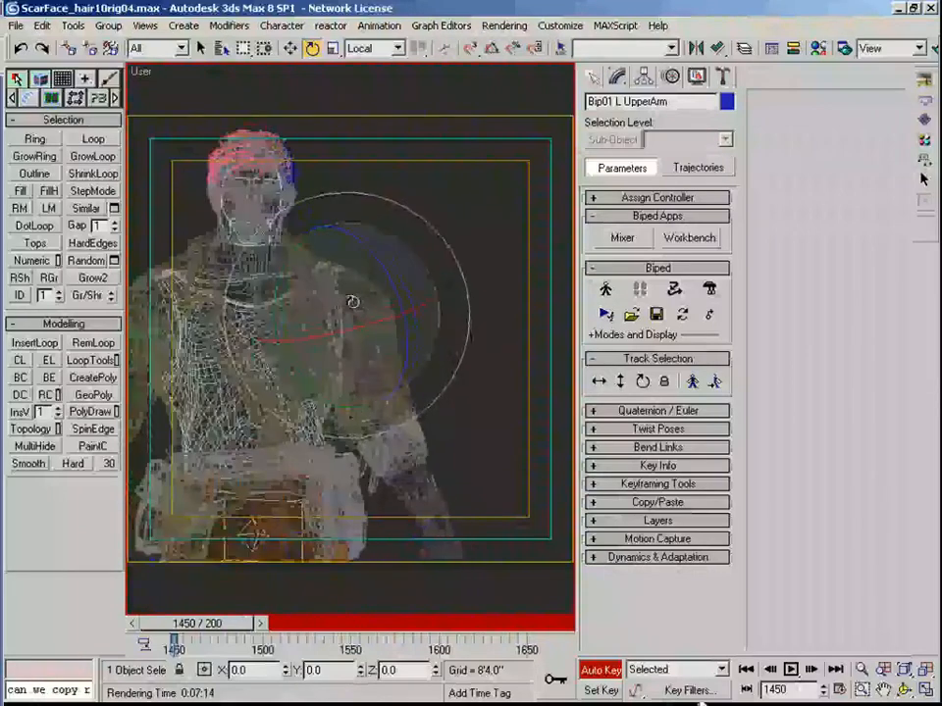
pyautogui.moveTo(361, 324); pyautogui.dragTo(366, 294)
# - Fine-tune the rotation at the left shoulder and check the pose through Camera01
pyautogui.click(348, 303)
pyautogui.click(348, 302)
pyautogui.moveTo(339, 380); pyautogui.dragTo(328, 383)
pyautogui.keyDown('alt'); pyautogui.moveTo(327, 383); pyautogui.dragTo(406, 309, button='middle'); pyautogui.keyUp('alt')
pyautogui.click(481, 314)
pyautogui.moveTo(481, 309); pyautogui.dragTo(483, 299, button='middle')
pyautogui.press('c')
pyautogui.click(424, 229)
pyautogui.click(443, 487)
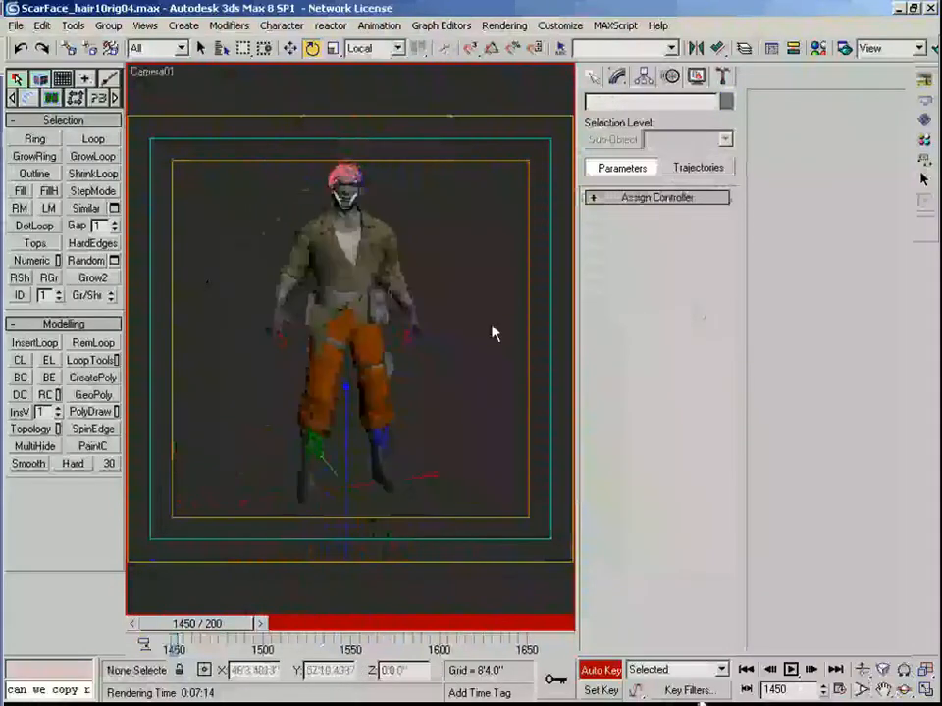
# - Edit the envelopes in the jacket mesh's Skin modifier and extend the Bip01 L Clavicle envelope upward at the shoulder
pyautogui.press('f')
pyautogui.click(359, 357)
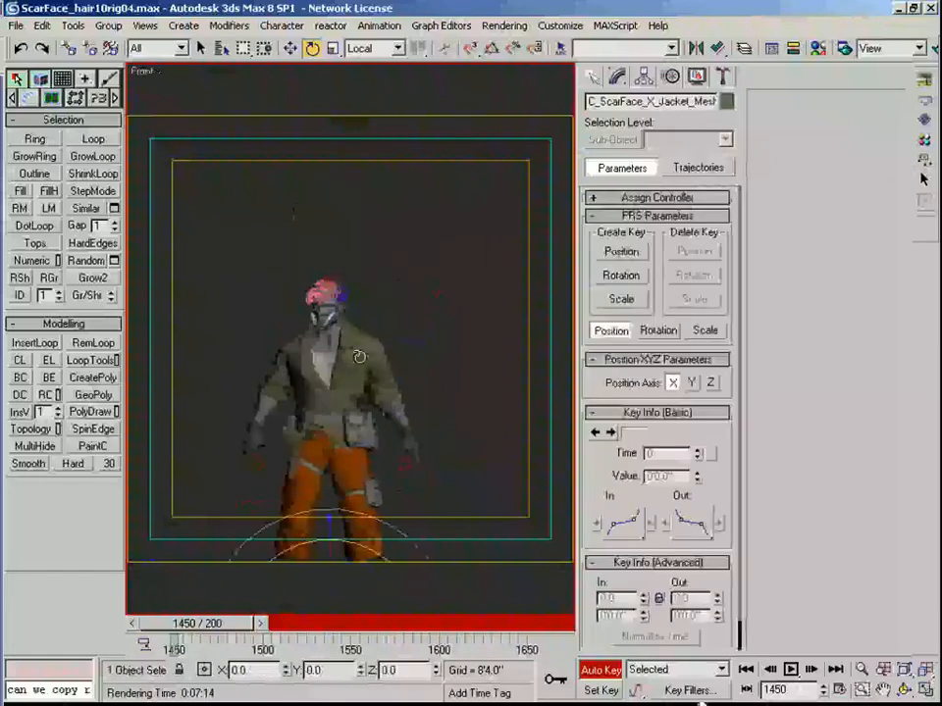
pyautogui.scroll(5, 359, 357)
pyautogui.click(616, 83)
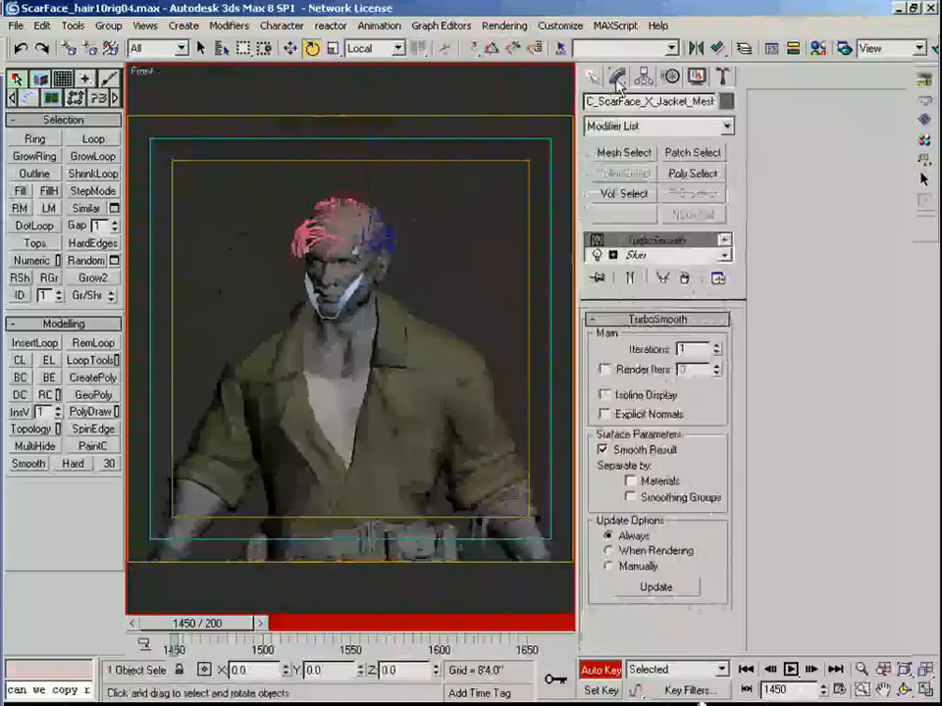
pyautogui.click(645, 257)
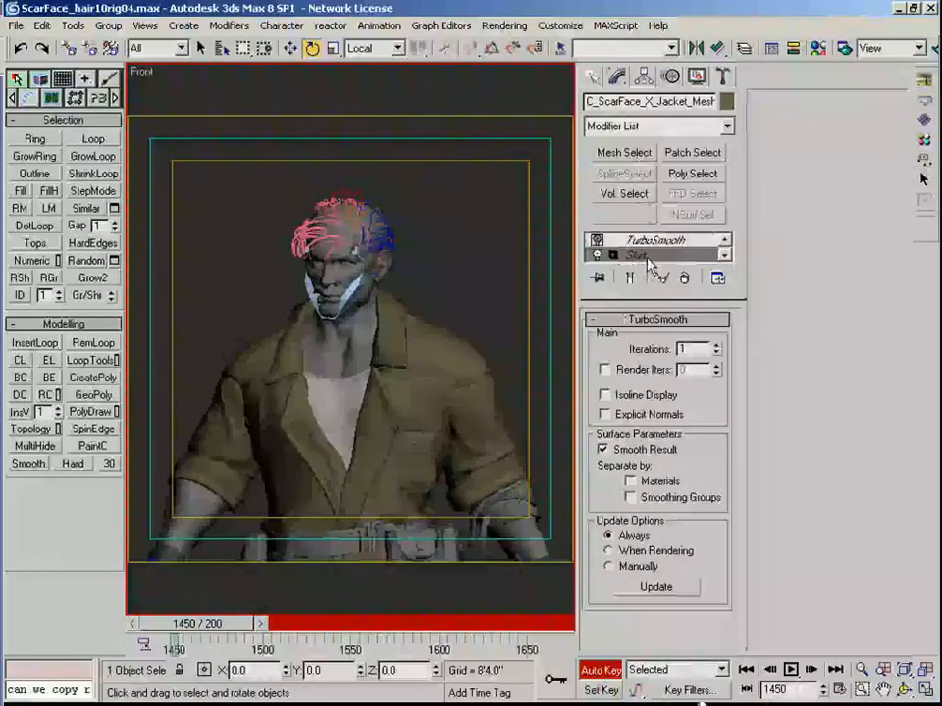
pyautogui.press('1')
pyautogui.moveTo(498, 399); pyautogui.dragTo(468, 366, button='middle')
pyautogui.scroll(1, 471, 329)
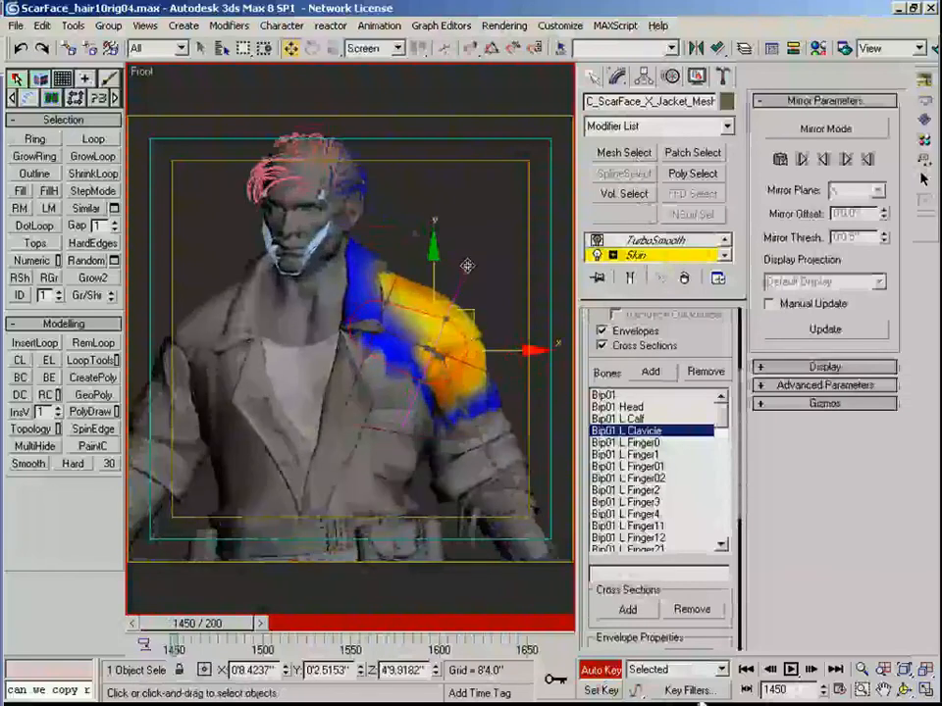
pyautogui.click(466, 265)
pyautogui.moveTo(472, 216); pyautogui.dragTo(473, 210)
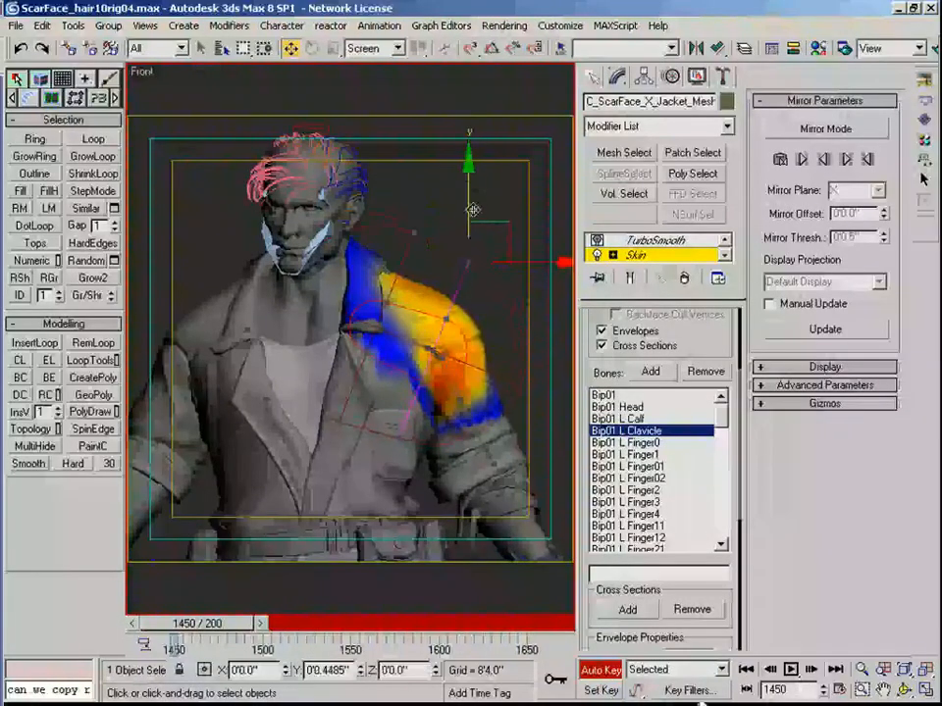
# - Adjust the jacket's Bip01 Spine2 envelope across the chest and paste the blue bones to the green side in Mirror Mode
pyautogui.keyDown('alt'); pyautogui.moveTo(473, 210); pyautogui.dragTo(305, 374, button='middle'); pyautogui.keyUp('alt')
pyautogui.click(305, 373)
pyautogui.moveTo(308, 283); pyautogui.dragTo(307, 237)
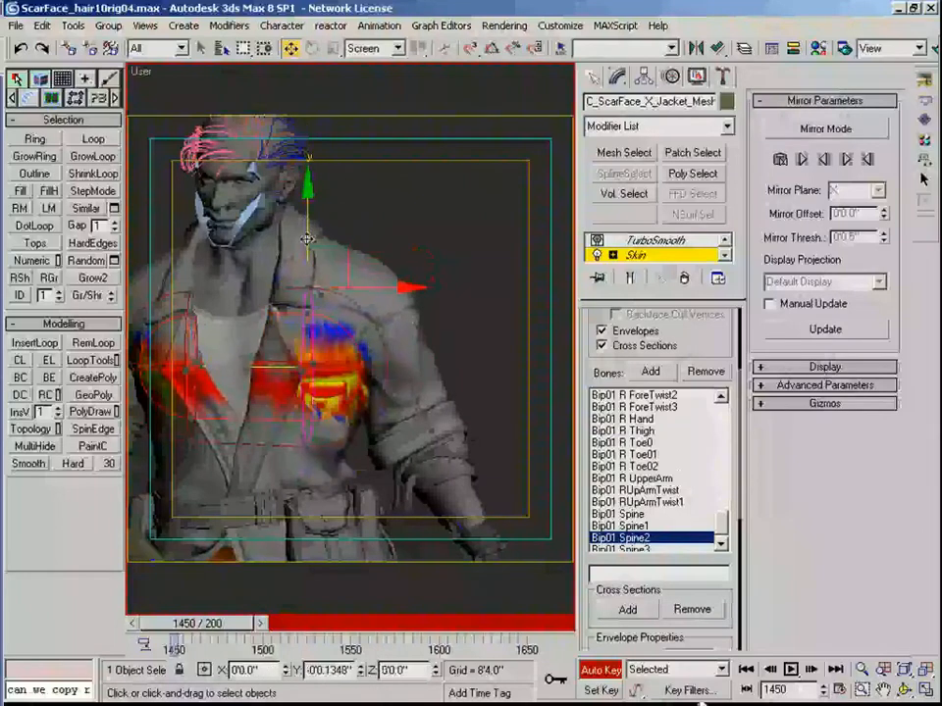
pyautogui.click(785, 131)
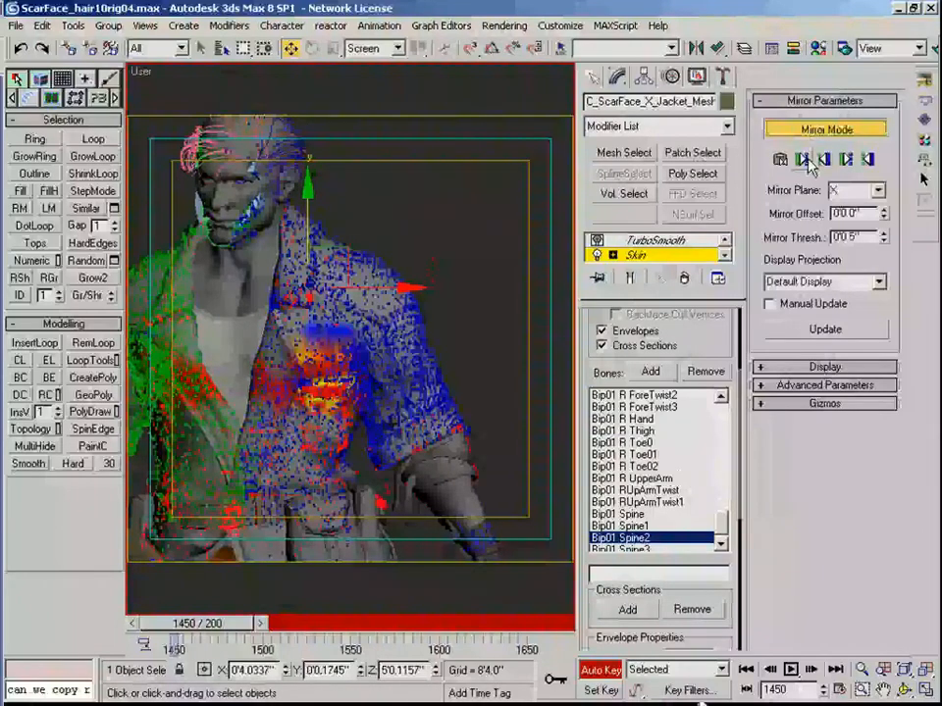
pyautogui.click(826, 163)
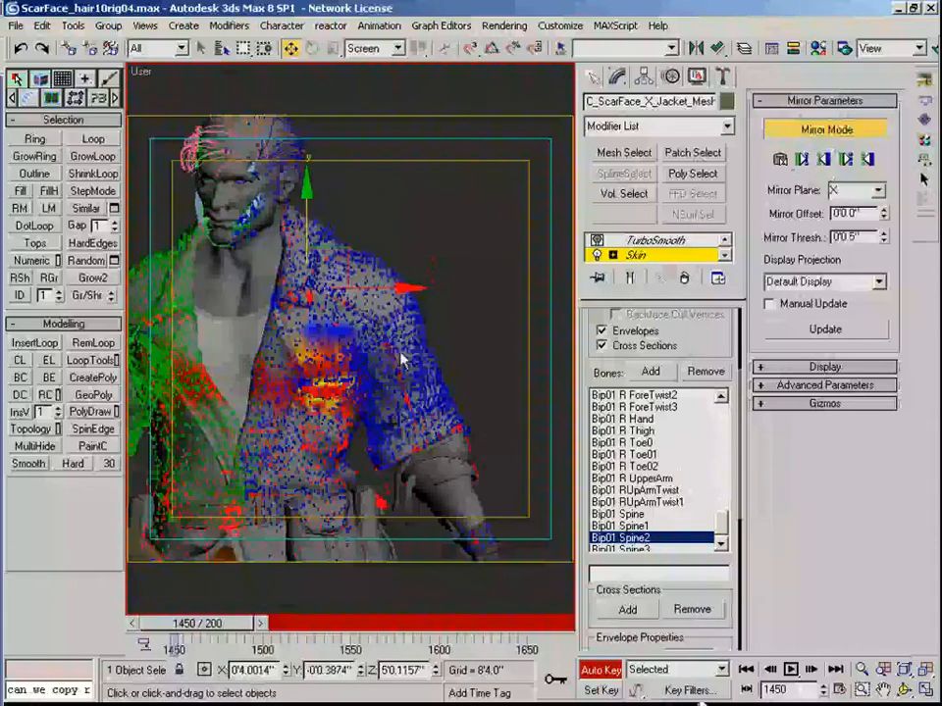
# - Leave the jacket's envelope editing and turn off Auto Key
pyautogui.moveTo(484, 303); pyautogui.dragTo(555, 335, button='middle')
pyautogui.click(645, 256)
pyautogui.press('F3')
pyautogui.press('F3')
pyautogui.press('Up')
pyautogui.moveTo(465, 312)
pyautogui.keyDown('alt'); pyautogui.mouseDown(button='middle')
pyautogui.moveTo(191, 317)
pyautogui.moveTo(321, 333)
pyautogui.moveTo(513, 329)
pyautogui.moveTo(471, 294)
pyautogui.moveTo(478, 251)
pyautogui.moveTo(458, 442)
pyautogui.moveTo(448, 440)
pyautogui.moveTo(443, 245)
pyautogui.moveTo(431, 423)
pyautogui.moveTo(447, 299)
pyautogui.moveTo(447, 501)
pyautogui.moveTo(290, 201)
pyautogui.mouseUp(button='middle'); pyautogui.keyUp('alt')
pyautogui.click(599, 672)
# - Select all biped bones matching "*bip", hide them, and show the figure through Camera01
pyautogui.moveTo(337, 354); pyautogui.dragTo(367, 295, button='middle')
pyautogui.keyDown('ctrl'); pyautogui.keyDown('alt'); pyautogui.moveTo(308, 451); pyautogui.dragTo(294, 382, button='middle'); pyautogui.keyUp('alt'); pyautogui.keyUp('ctrl')
pyautogui.click(221, 49)
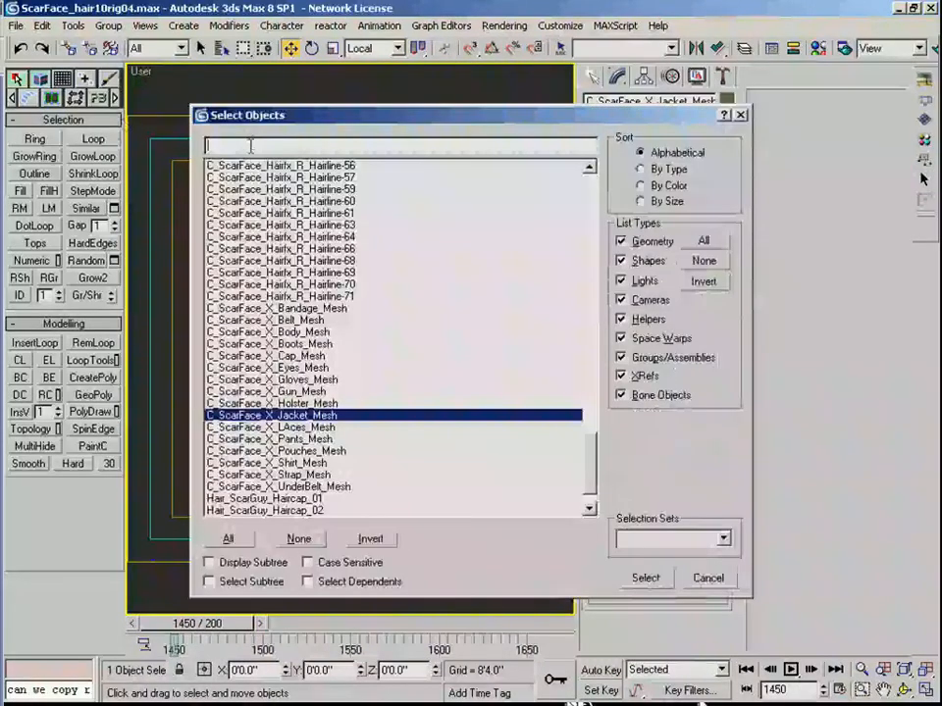
pyautogui.write('b')
pyautogui.press('BackSpace')
pyautogui.write('*bip')
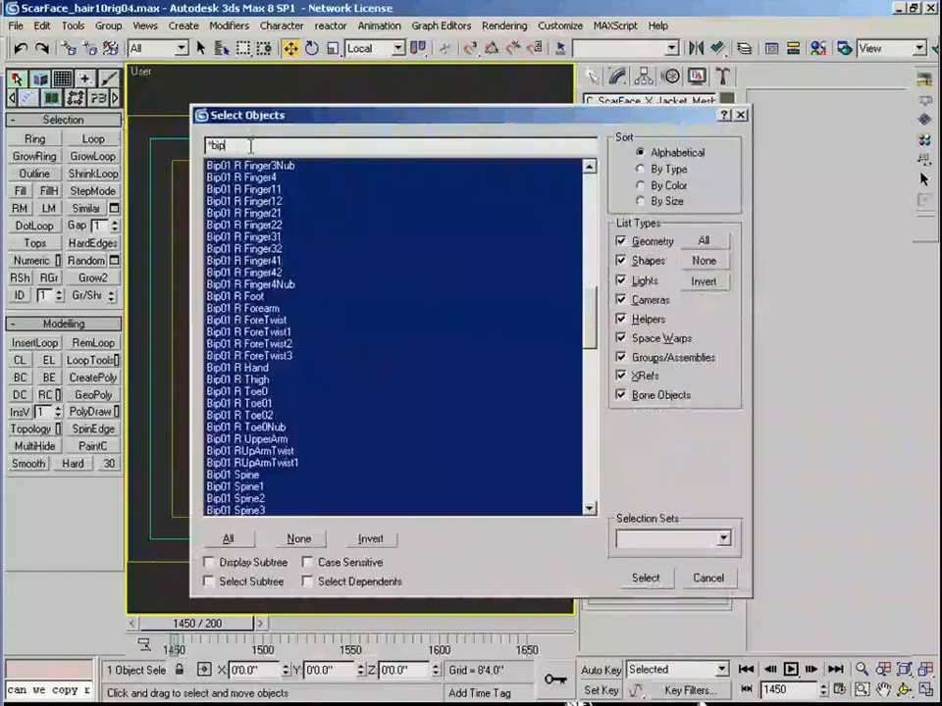
pyautogui.click(646, 577)
pyautogui.rightClick(373, 326)
pyautogui.click(294, 313)
pyautogui.moveTo(377, 453); pyautogui.dragTo(351, 316, button='middle')
pyautogui.press('c')
pyautogui.click(415, 232)
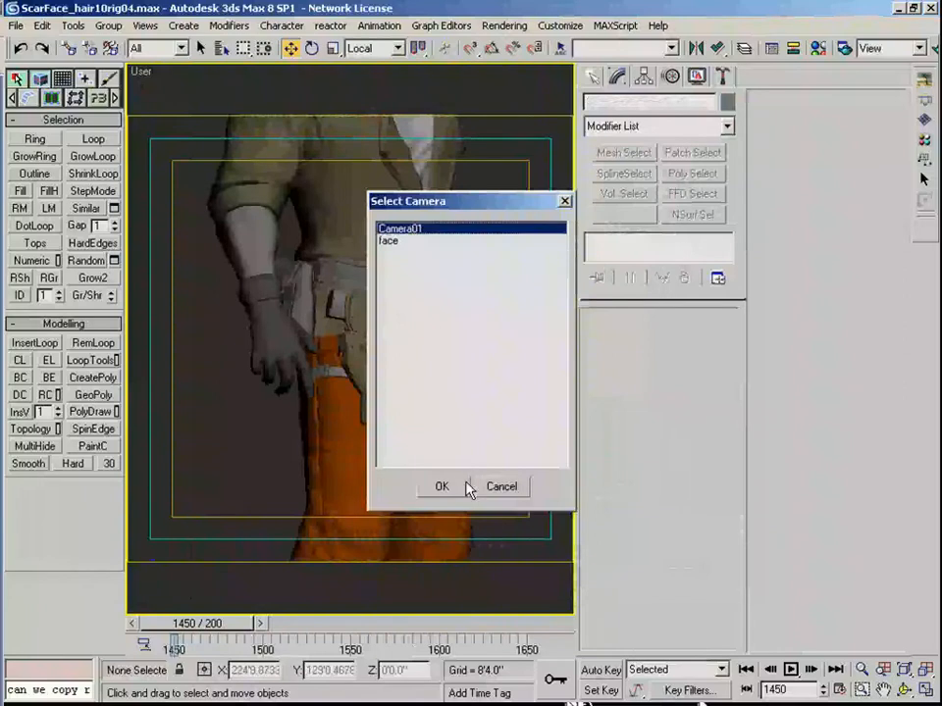
pyautogui.click(463, 488)
# - In a front view, ring-select the belt mesh's cross edges and connect them with a lengthwise middle loop
pyautogui.press('f')
pyautogui.scroll(4, 411, 388)
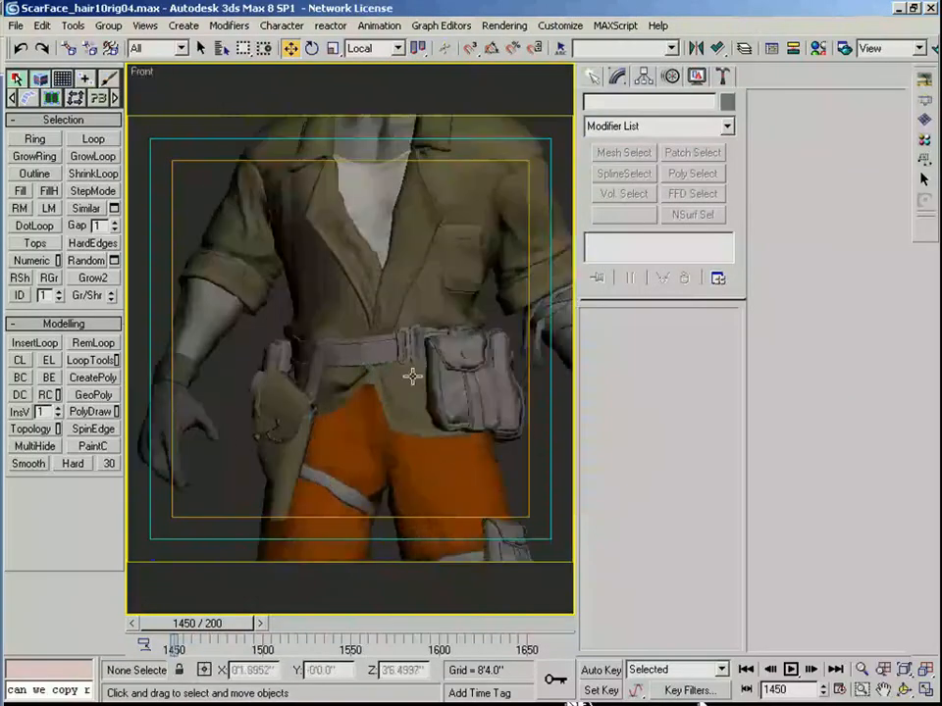
pyautogui.click(363, 355)
pyautogui.scroll(4, 361, 351)
pyautogui.click(638, 256)
pyautogui.press('2')
pyautogui.press('F4')
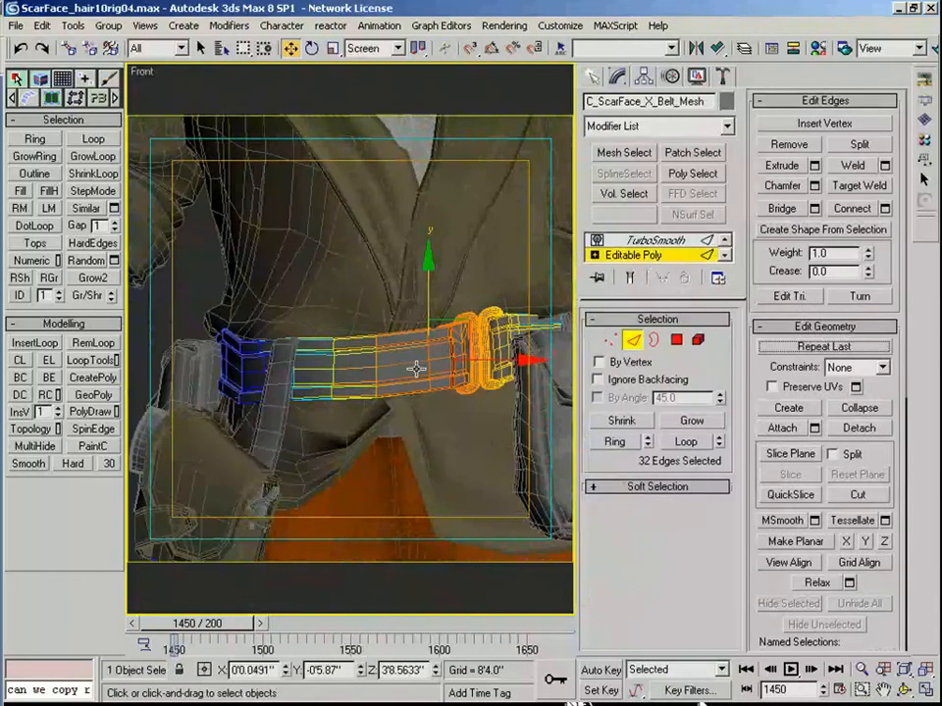
pyautogui.click(383, 364)
pyautogui.hotkey('alt', 'r')
pyautogui.scroll(2, 386, 366)
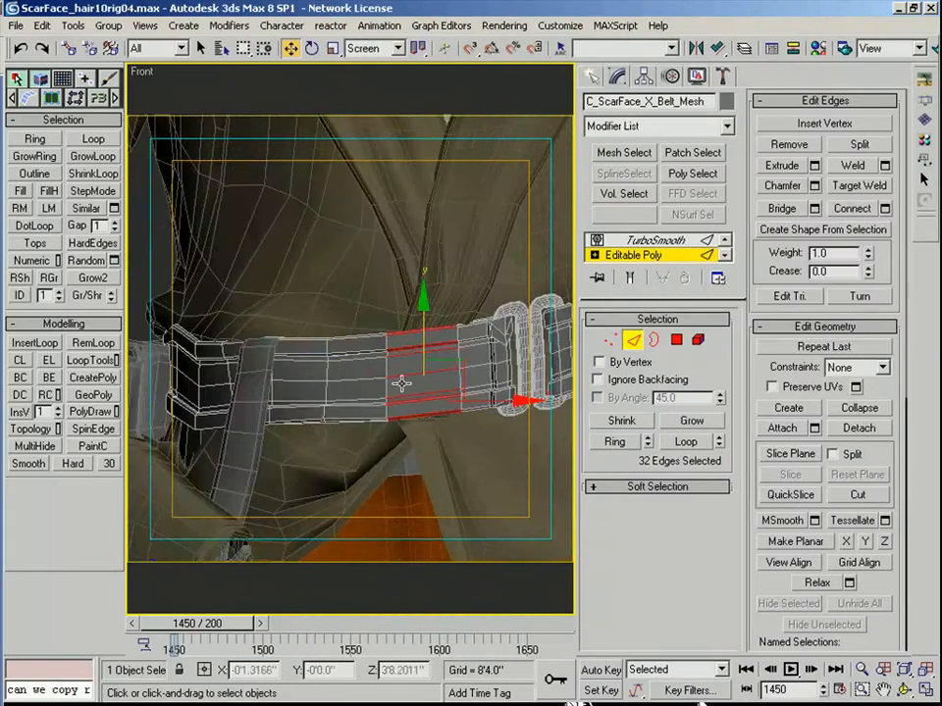
pyautogui.hotkey('ctrl', 'shift', 'e')
# - Connect the edge rings on both sides of the belt's middle loop to add two more lengthwise loops
pyautogui.scroll(1, 338, 375)
pyautogui.click(393, 372)
pyautogui.keyDown('ctrl'); pyautogui.click(392, 393); pyautogui.keyUp('ctrl')
pyautogui.hotkey('alt', 'r')
pyautogui.hotkey('ctrl', 'shift', 'e')
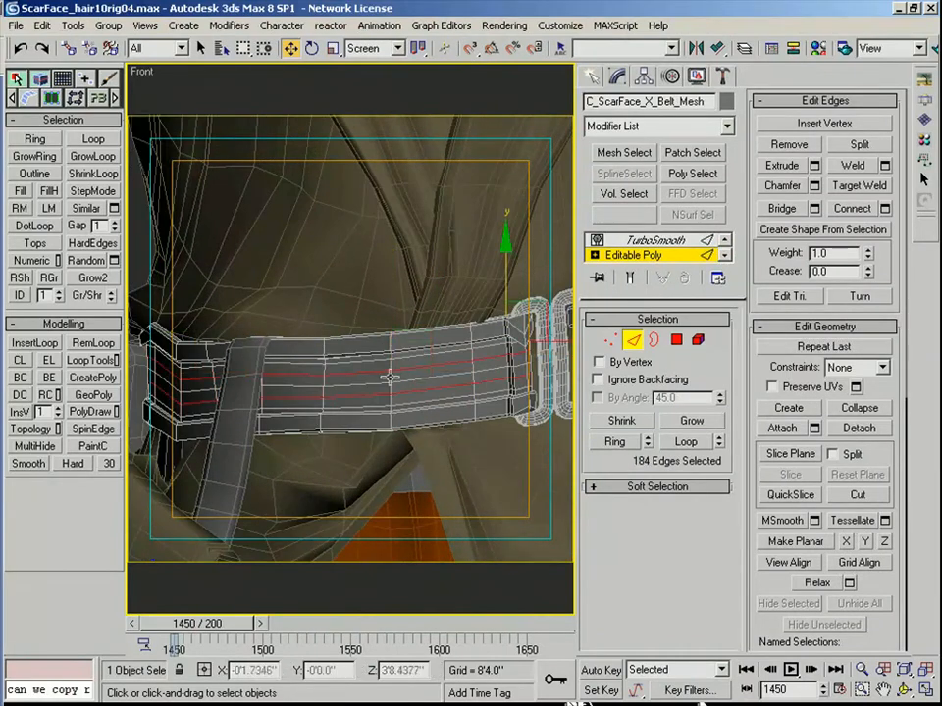
# - Ring-select four cross edges on the belt and connect them to add four more lengthwise loops
pyautogui.click(446, 377)
pyautogui.scroll(3, 447, 378)
pyautogui.keyDown('ctrl'); pyautogui.click(447, 454); pyautogui.keyUp('ctrl')
pyautogui.keyDown('ctrl'); pyautogui.click(448, 490); pyautogui.keyUp('ctrl')
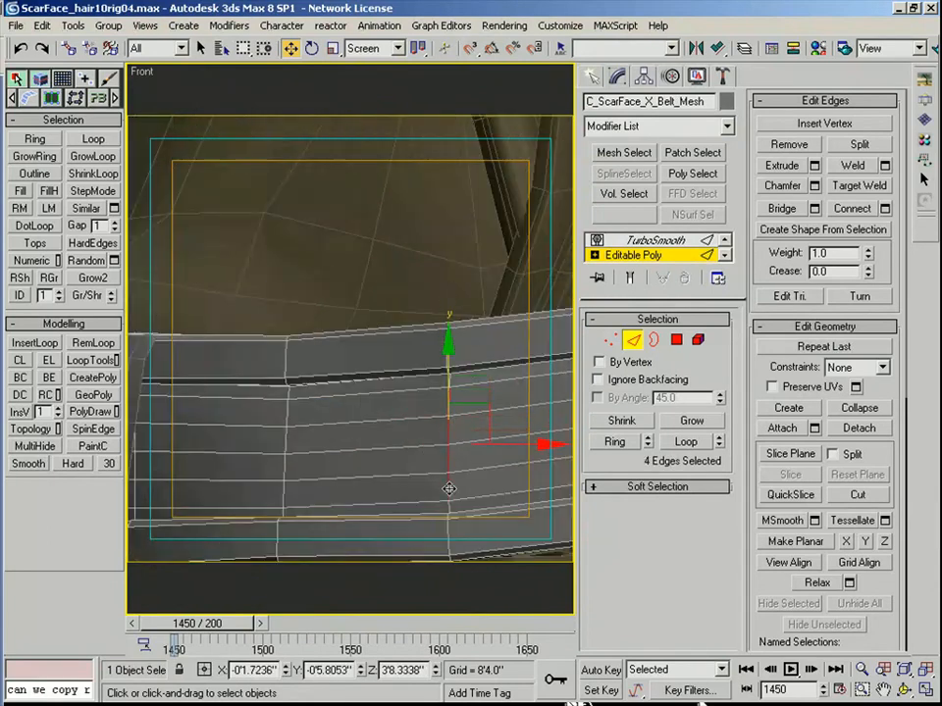
pyautogui.click(615, 439)
pyautogui.click(781, 168)
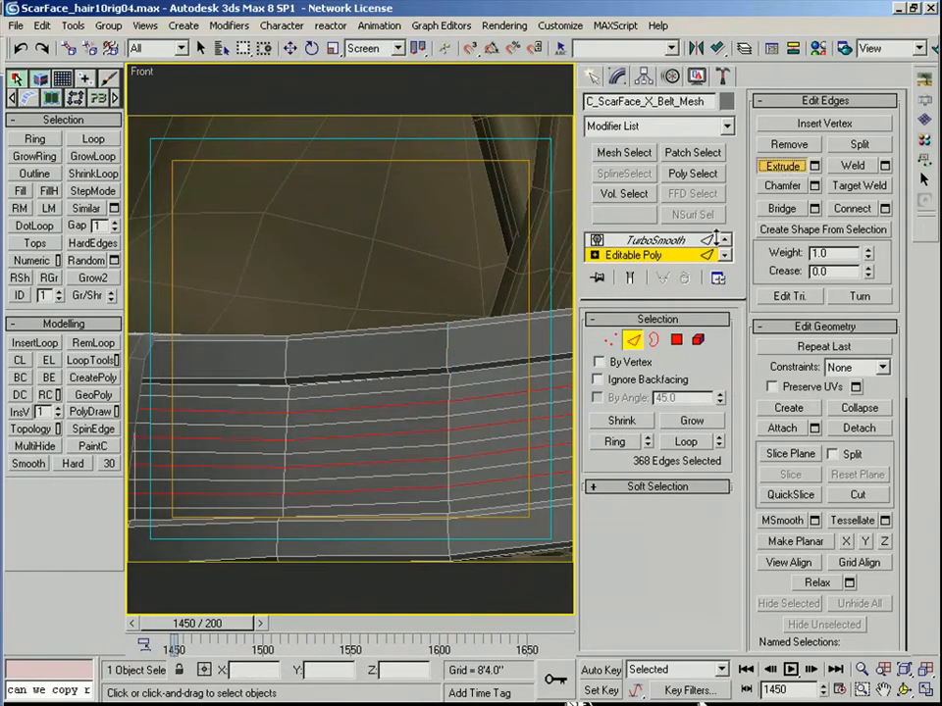
pyautogui.moveTo(484, 426); pyautogui.dragTo(410, 412, button='middle')
pyautogui.rightClick(410, 412)
# - Select one lengthwise edge in each row across the belt face and expand the selection to full loops
pyautogui.click(401, 428)
pyautogui.keyDown('ctrl'); pyautogui.click(396, 399); pyautogui.keyUp('ctrl')
pyautogui.keyDown('ctrl'); pyautogui.click(394, 392); pyautogui.keyUp('ctrl')
pyautogui.keyDown('ctrl'); pyautogui.click(391, 385); pyautogui.keyUp('ctrl')
pyautogui.keyDown('ctrl'); pyautogui.click(396, 456); pyautogui.keyUp('ctrl')
pyautogui.keyDown('ctrl'); pyautogui.click(394, 471); pyautogui.keyUp('ctrl')
pyautogui.keyDown('ctrl'); pyautogui.click(396, 444); pyautogui.keyUp('ctrl')
pyautogui.keyDown('ctrl'); pyautogui.click(397, 431); pyautogui.keyUp('ctrl')
pyautogui.keyDown('ctrl'); pyautogui.click(404, 369); pyautogui.keyUp('ctrl')
pyautogui.hotkey('alt', 'l')
# - Extrude the selected belt loops slightly to form ridges, then leave edge editing
pyautogui.click(788, 168)
pyautogui.scroll(3, 392, 412)
pyautogui.keyDown('alt'); pyautogui.moveTo(393, 412); pyautogui.dragTo(292, 397, button='middle'); pyautogui.keyUp('alt')
pyautogui.moveTo(294, 397)
pyautogui.mouseDown()
pyautogui.moveTo(305, 398)
pyautogui.moveTo(296, 403)
pyautogui.mouseUp()
pyautogui.scroll(-5, 296, 403)
pyautogui.keyDown('alt'); pyautogui.moveTo(296, 403); pyautogui.dragTo(403, 250, button='middle'); pyautogui.keyUp('alt')
pyautogui.press('w')
pyautogui.press('F4')
pyautogui.click(629, 344)
pyautogui.press('F4')
pyautogui.press('F4')
pyautogui.scroll(-4, 274, 399)
# - Select the leg strap mesh and add an Edit Poly modifier above its Editable Mesh base
pyautogui.click(511, 476)
pyautogui.click(258, 356)
pyautogui.scroll(-5, 271, 362)
pyautogui.scroll(3, 344, 406)
pyautogui.scroll(4, 387, 315)
pyautogui.press('F4')
pyautogui.click(386, 315)
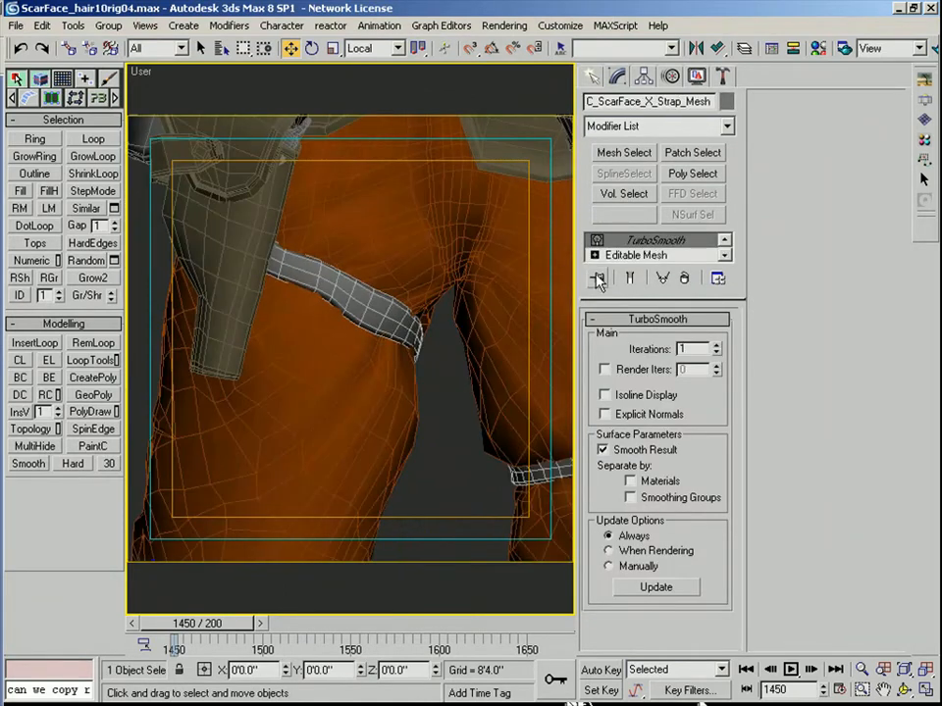
pyautogui.click(638, 255)
pyautogui.click(724, 126)
pyautogui.scroll(-5, 686, 98)
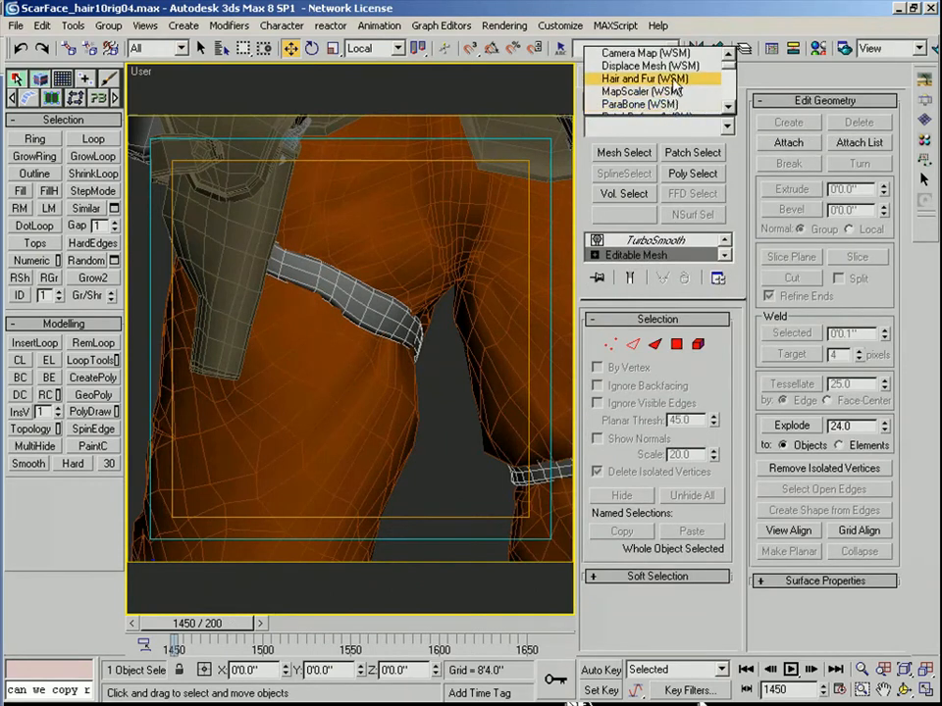
pyautogui.scroll(5, 677, 83)
pyautogui.click(664, 89)
pyautogui.scroll(3, 353, 349)
# - Ring-select cross edges on both leg straps and subdivide the straps with additional lengthwise edge loops
pyautogui.press('2')
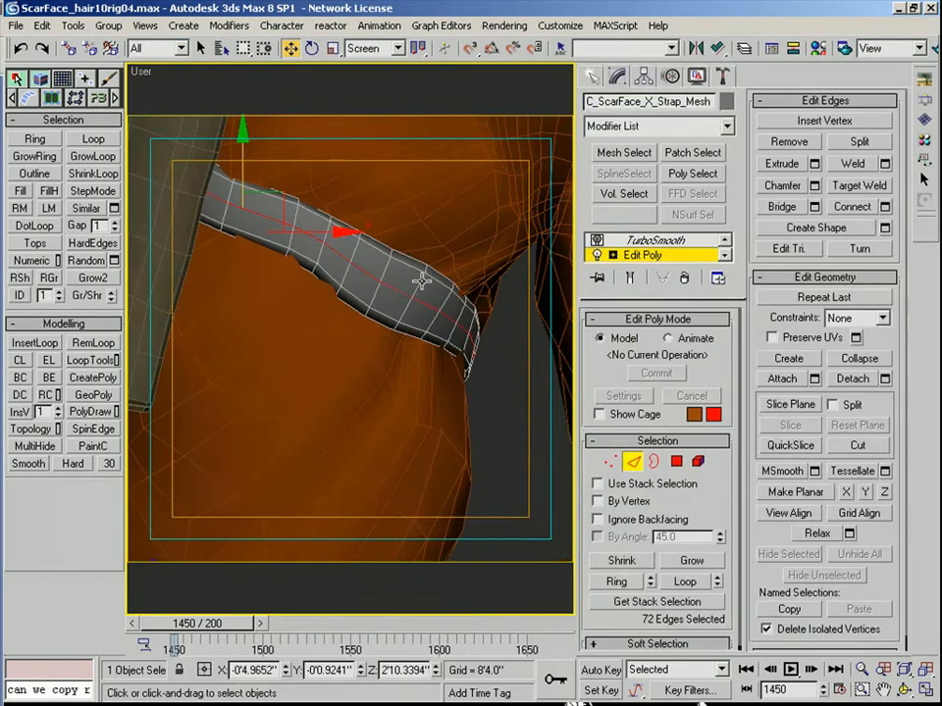
pyautogui.click(386, 276)
pyautogui.keyDown('ctrl'); pyautogui.click(379, 294); pyautogui.keyUp('ctrl')
pyautogui.moveTo(471, 363); pyautogui.dragTo(294, 303, button='middle')
pyautogui.keyDown('ctrl'); pyautogui.click(498, 522); pyautogui.keyUp('ctrl')
pyautogui.keyDown('ctrl'); pyautogui.click(498, 513); pyautogui.keyUp('ctrl')
pyautogui.hotkey('alt', 'r')
# - Select the middle lengthwise loop of the thigh strap and scale it slightly
pyautogui.click(299, 274)
pyautogui.hotkey('alt', 'l')
pyautogui.moveTo(138, 196); pyautogui.dragTo(272, 316, button='middle')
pyautogui.press('r')
pyautogui.moveTo(147, 210); pyautogui.dragTo(141, 211)
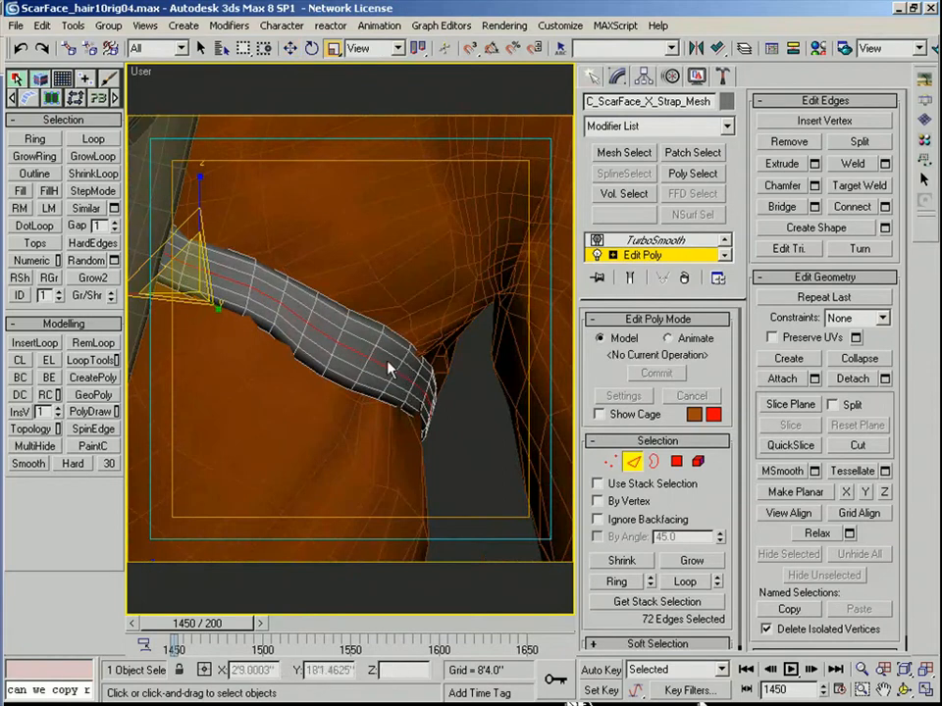
# - Select the inner lengthwise edge loops on both leg straps and extrude them slightly to form ridges, leaving edge editing
pyautogui.hotkey('alt', 'l')
pyautogui.moveTo(454, 448); pyautogui.dragTo(155, 258, button='middle')
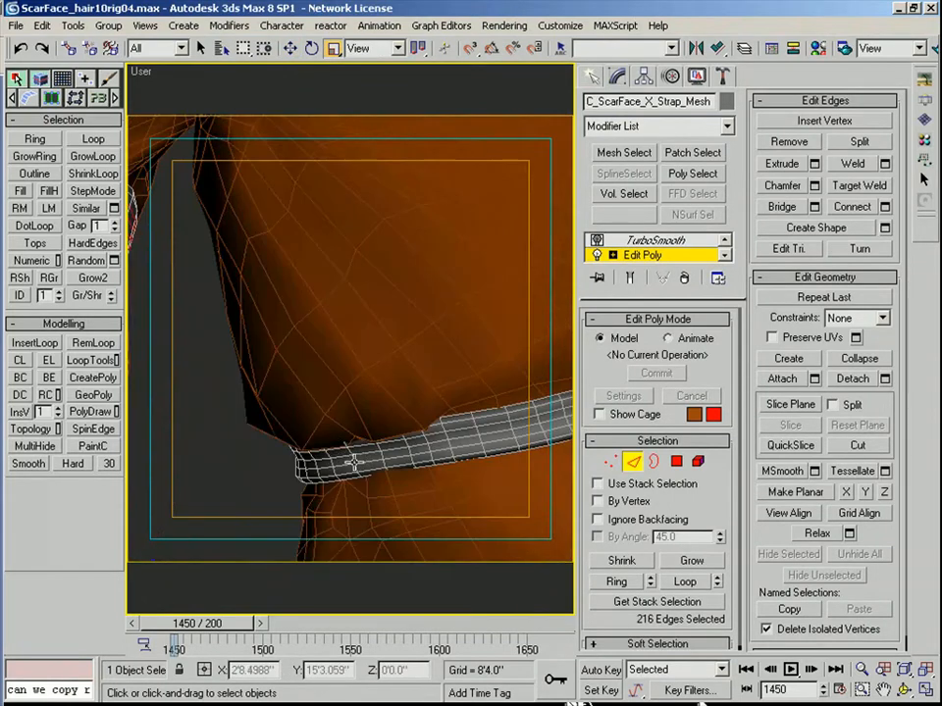
pyautogui.keyDown('alt'); pyautogui.moveTo(368, 462); pyautogui.dragTo(336, 460, button='middle'); pyautogui.keyUp('alt')
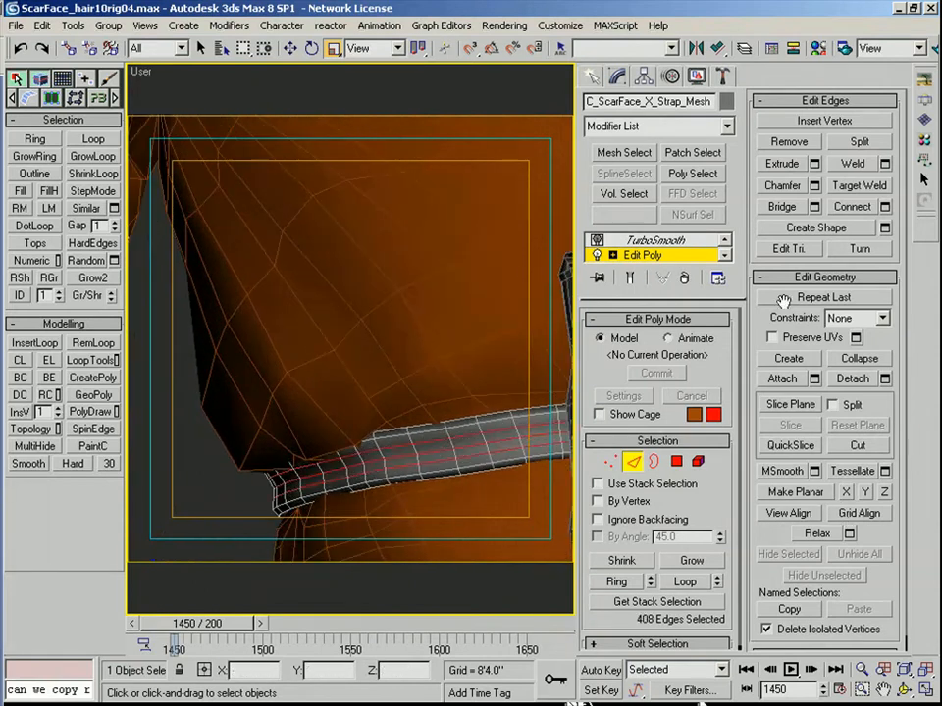
pyautogui.click(815, 164)
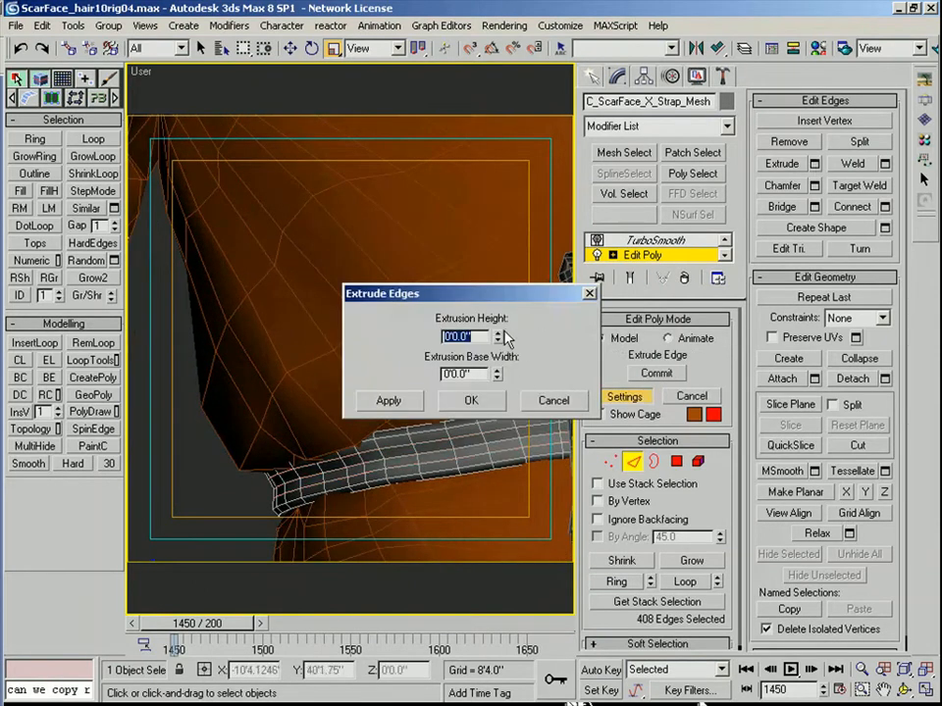
pyautogui.click(543, 400)
pyautogui.moveTo(386, 448); pyautogui.dragTo(394, 447)
pyautogui.rightClick(424, 402)
pyautogui.scroll(-6, 424, 403)
pyautogui.press('F4')
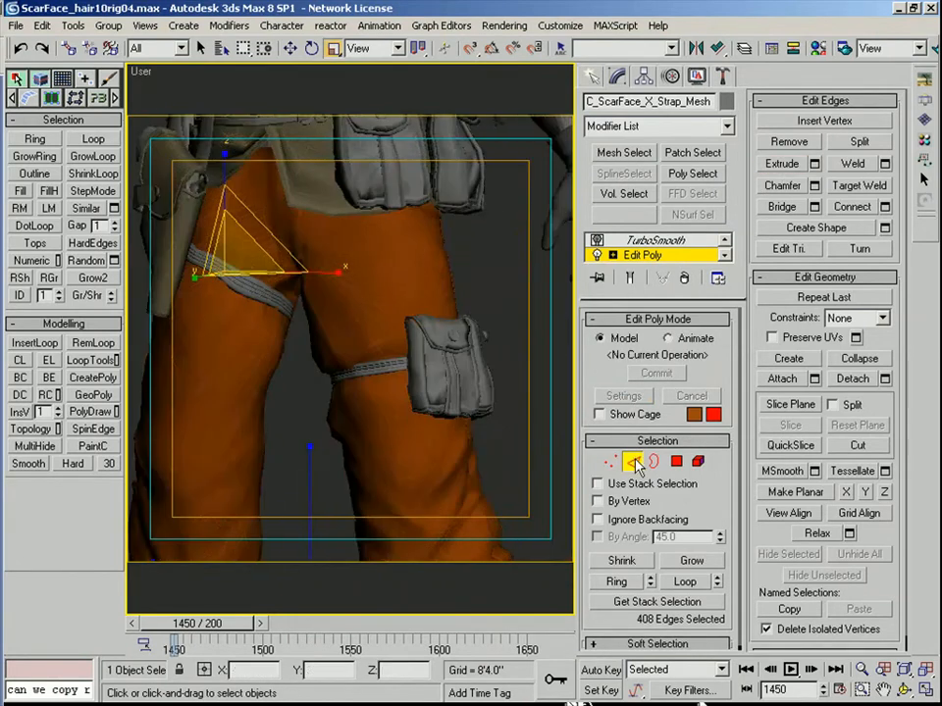
pyautogui.click(635, 462)
pyautogui.press('F4')
# - Reselect the leg strap mesh and select the lengthwise edge loops near its outer borders in the Edit Poly modifier
pyautogui.click(487, 265)
pyautogui.press('F4')
pyautogui.moveTo(255, 275); pyautogui.dragTo(274, 300, button='middle')
pyautogui.scroll(5, 274, 300)
pyautogui.click(391, 395)
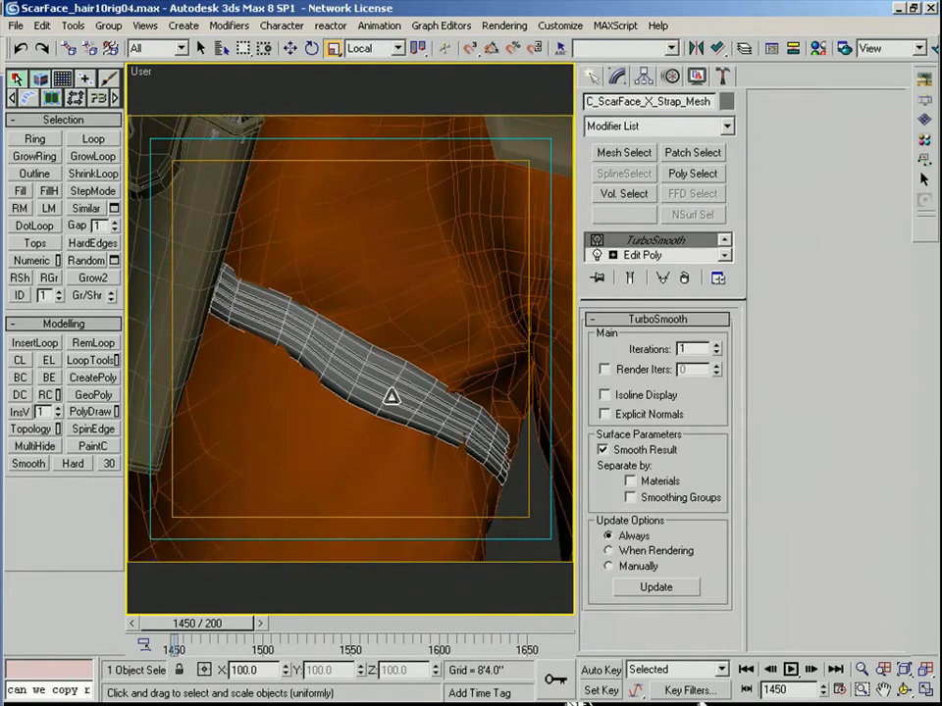
pyautogui.click(642, 254)
pyautogui.press('2')
pyautogui.click(374, 356)
pyautogui.keyDown('ctrl'); pyautogui.click(326, 429); pyautogui.keyUp('ctrl')
pyautogui.hotkey('alt', 'l')
pyautogui.moveTo(434, 512); pyautogui.dragTo(387, 429, button='middle')
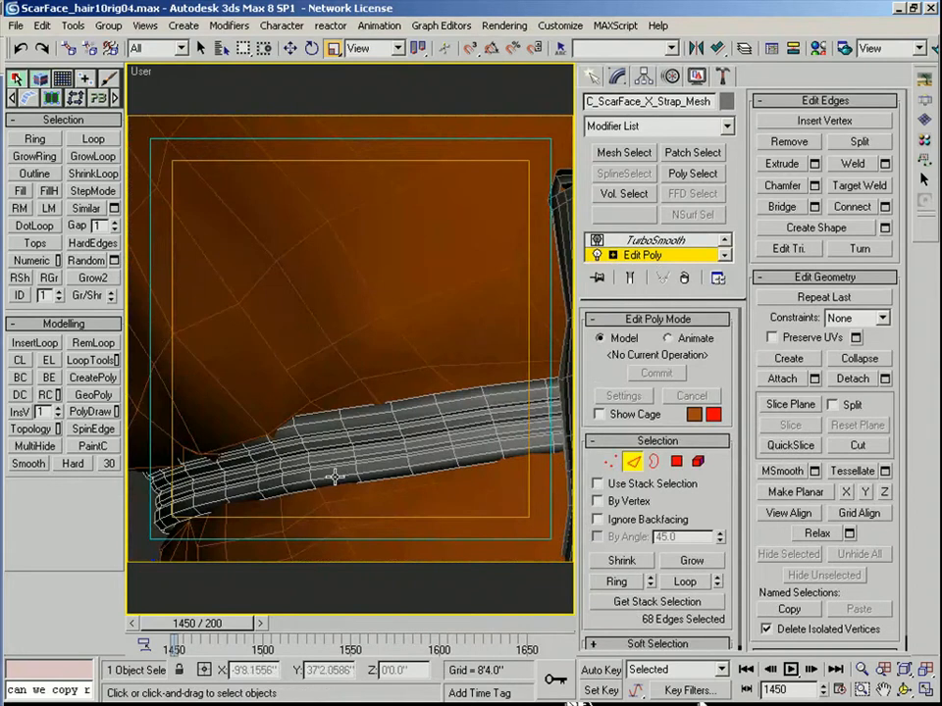
# - Convert the border edge selection to polygons and extrude both border bands by 0'0.04" along local normals, leaving polygon editing
pyautogui.keyDown('alt'); pyautogui.moveTo(315, 424); pyautogui.dragTo(315, 421, button='middle'); pyautogui.keyUp('alt')
pyautogui.rightClick(315, 422)
pyautogui.click(252, 293)
pyautogui.keyDown('alt'); pyautogui.moveTo(252, 292); pyautogui.dragTo(387, 336, button='middle'); pyautogui.keyUp('alt')
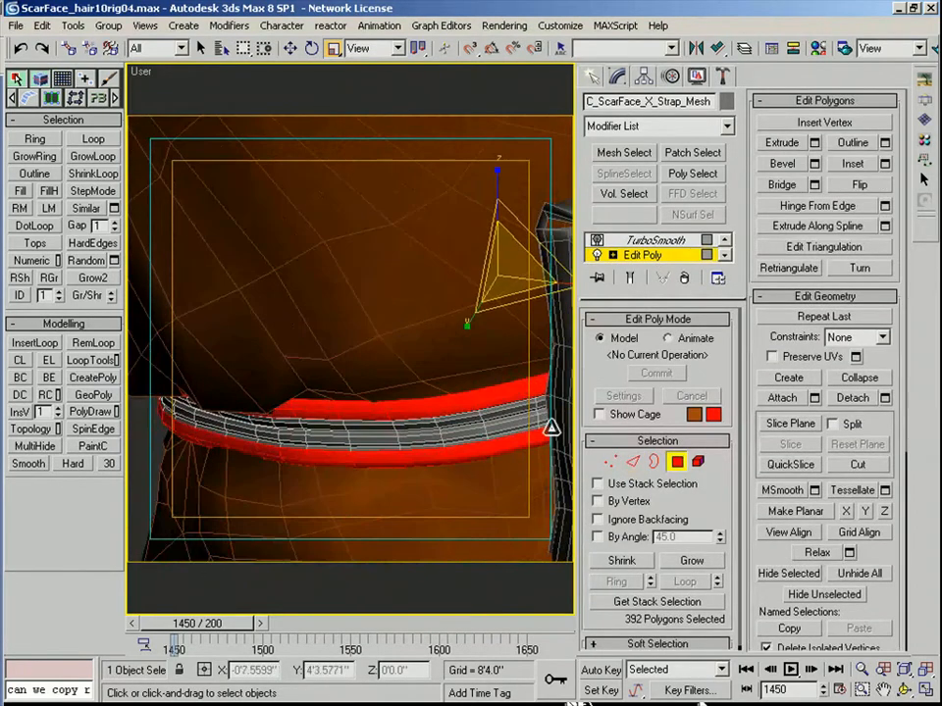
pyautogui.click(814, 143)
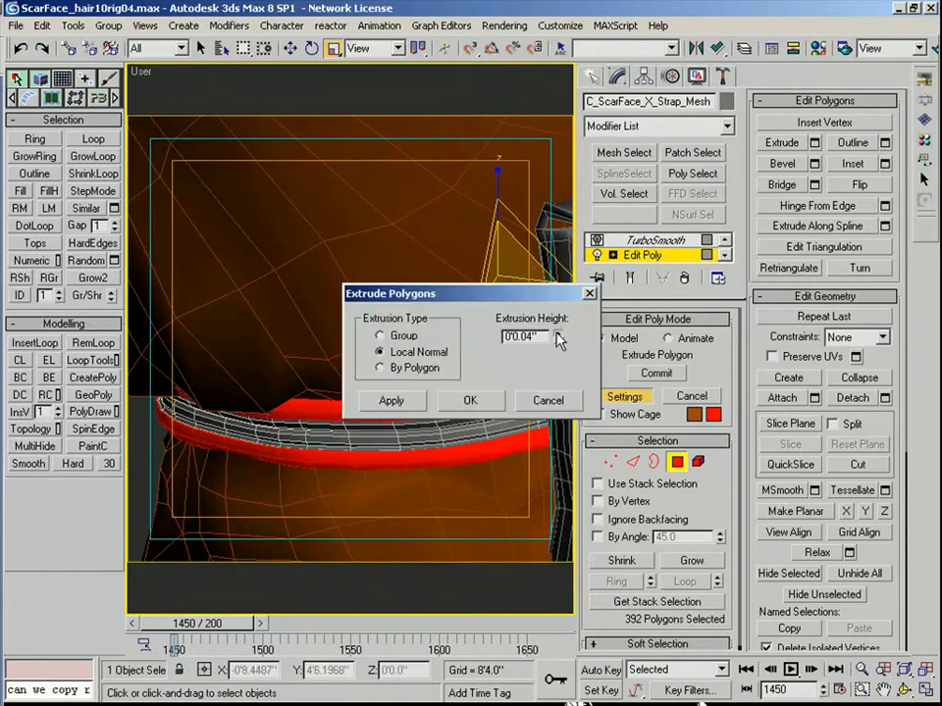
pyautogui.click(476, 405)
pyautogui.scroll(-5, 381, 404)
pyautogui.click(677, 462)
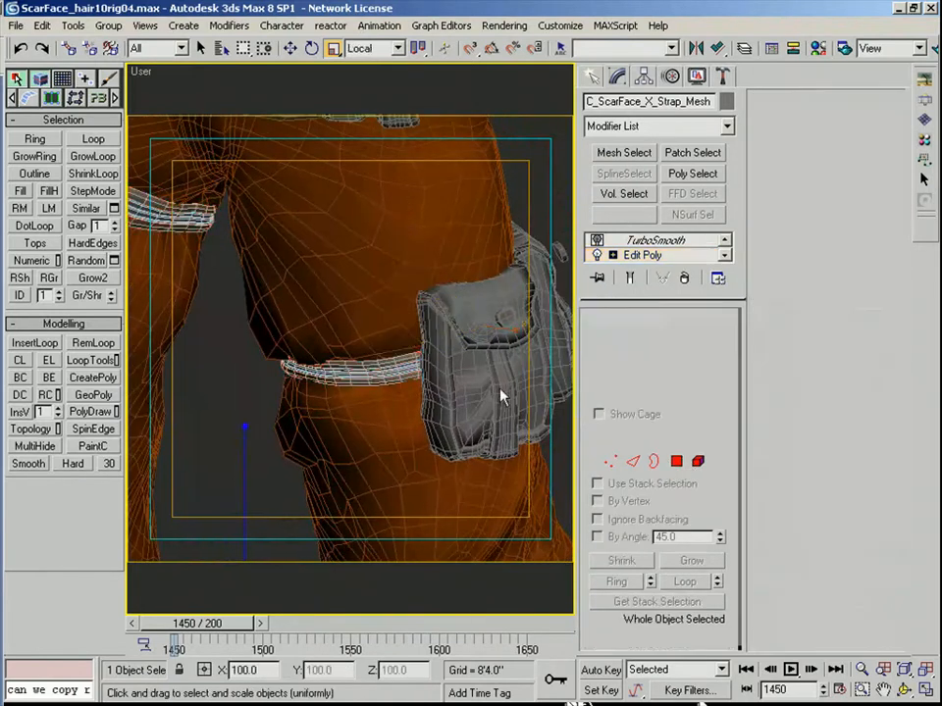
# - Examine the shaded ridges on the leg straps and the belt area around the holster from the front
pyautogui.press('F4')
pyautogui.keyDown('alt'); pyautogui.moveTo(544, 314); pyautogui.dragTo(490, 260, button='middle'); pyautogui.keyUp('alt')
pyautogui.click(493, 268)
pyautogui.click(289, 477)
pyautogui.press('f')
pyautogui.moveTo(392, 164); pyautogui.dragTo(425, 269, button='middle')
pyautogui.scroll(3, 392, 328)
pyautogui.press('F4')
pyautogui.moveTo(325, 388); pyautogui.dragTo(396, 414, button='middle')
# - Select the strap mesh and subdivide the strap hanging over the belt to the holster with extra lengthwise edge loops
pyautogui.click(180, 353)
pyautogui.click(350, 394)
pyautogui.press('F4')
pyautogui.press('F4')
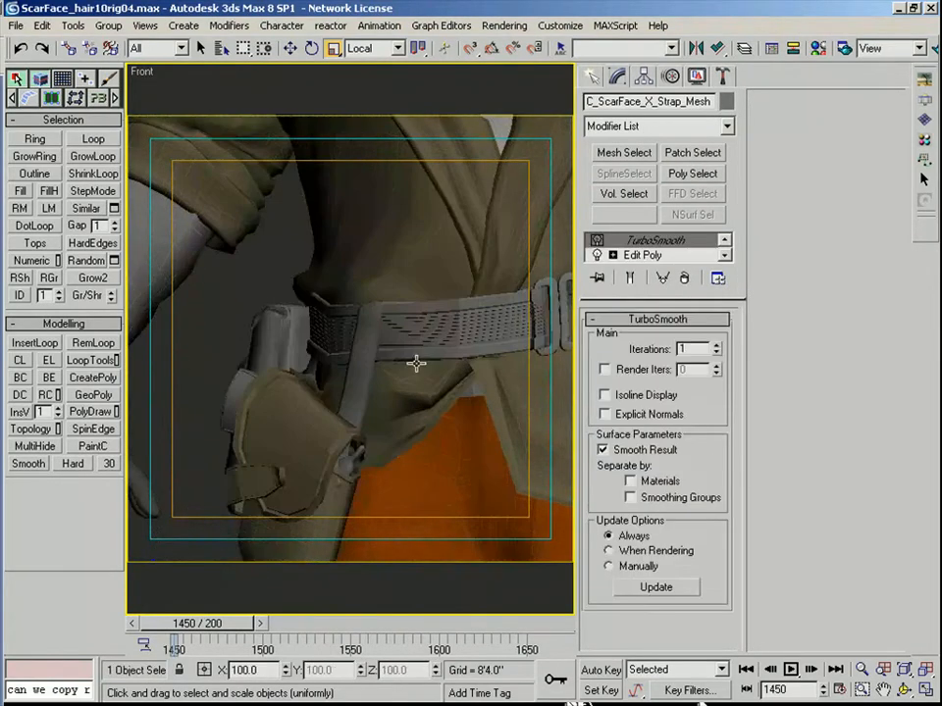
pyautogui.keyDown('alt'); pyautogui.moveTo(446, 355); pyautogui.dragTo(461, 282, button='middle'); pyautogui.keyUp('alt')
pyautogui.click(644, 257)
pyautogui.press('2')
pyautogui.click(416, 377)
pyautogui.hotkey('alt', 'r')
pyautogui.hotkey('ctrl', 'shift', 'e')
pyautogui.scroll(3, 454, 338)
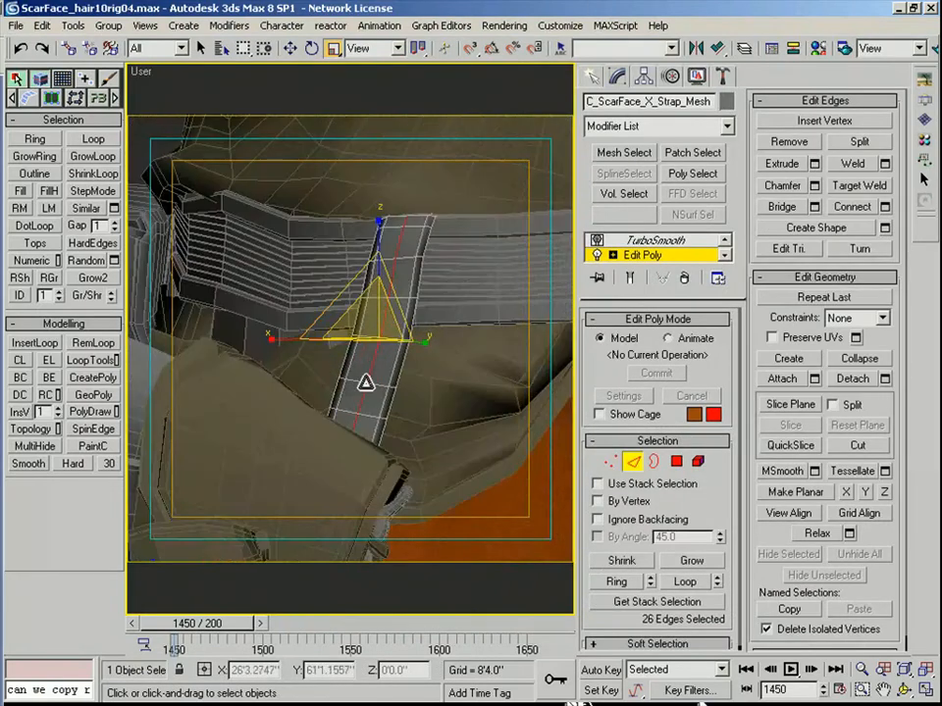
pyautogui.doubleClick(370, 377)
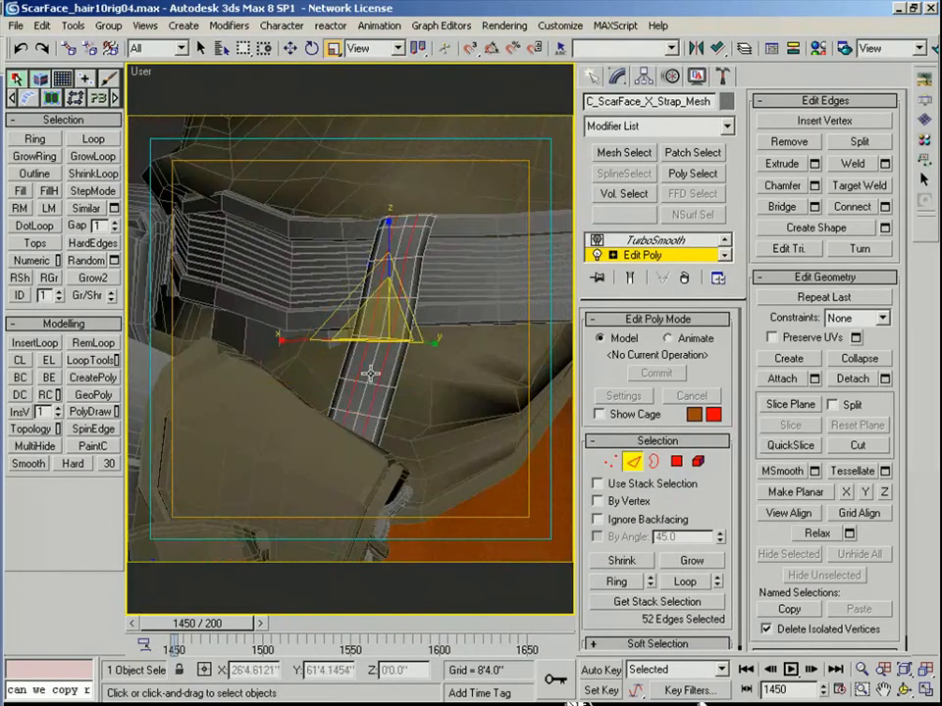
# - Select the middle lengthwise edge loop of the strap hanging over the belt
pyautogui.press('1')
pyautogui.press('4')
pyautogui.press('2')
pyautogui.press('4')
pyautogui.click(369, 381)
pyautogui.moveTo(369, 380)
pyautogui.keyDown('alt'); pyautogui.mouseDown(button='middle')
pyautogui.moveTo(418, 401)
pyautogui.moveTo(269, 333)
pyautogui.moveTo(327, 343)
pyautogui.moveTo(373, 382)
pyautogui.moveTo(431, 403)
pyautogui.moveTo(353, 377)
pyautogui.moveTo(365, 384)
pyautogui.mouseUp(button='middle'); pyautogui.keyUp('alt')
pyautogui.press('2')
pyautogui.doubleClick(366, 385)
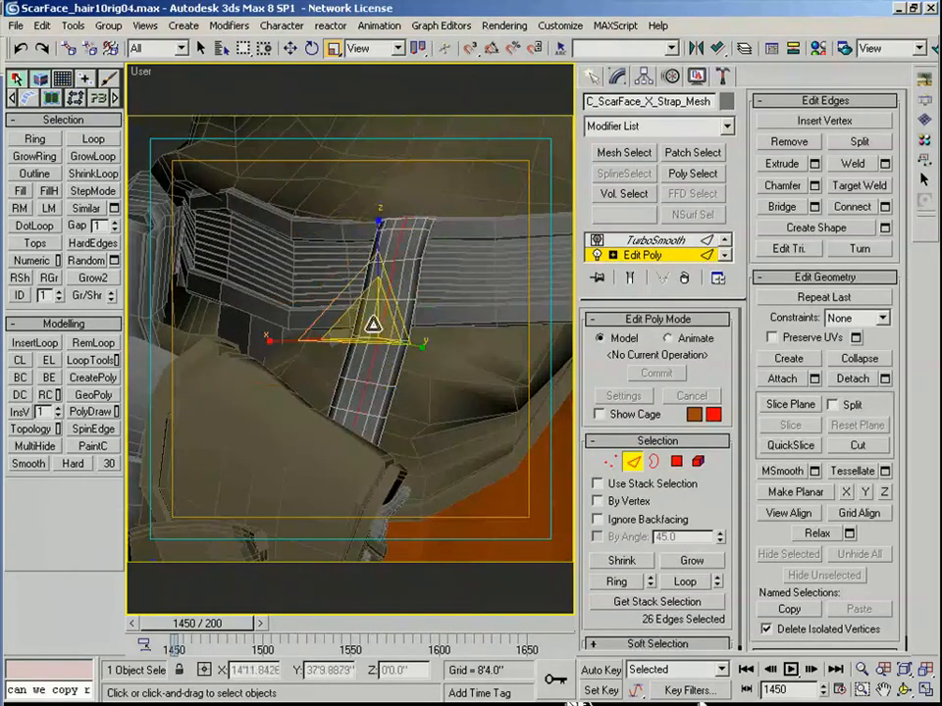
# - Leave edge editing on the strap mesh and turn off the edged-faces display
pyautogui.scroll(-5, 369, 328)
pyautogui.click(642, 464)
pyautogui.press('F4')
pyautogui.scroll(-5, 407, 435)
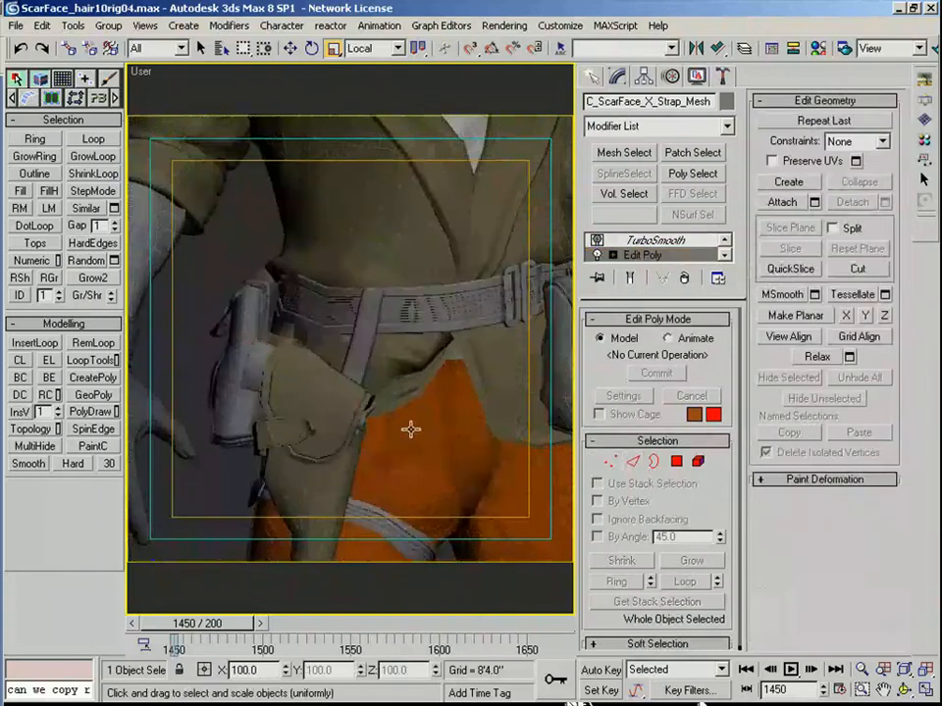
# - Examine the full character from the front, checking the separate pants, shirt and gear meshes
pyautogui.click(477, 403)
pyautogui.moveTo(391, 309); pyautogui.dragTo(406, 369, button='middle')
pyautogui.click(282, 396)
pyautogui.keyDown('alt'); pyautogui.moveTo(269, 399); pyautogui.dragTo(323, 165, button='middle'); pyautogui.keyUp('alt')
pyautogui.scroll(-5, 323, 167)
pyautogui.moveTo(324, 386); pyautogui.dragTo(320, 452, button='middle')
pyautogui.click(453, 416)
pyautogui.moveTo(411, 510); pyautogui.dragTo(478, 410, button='middle')
pyautogui.click(416, 426)
pyautogui.click(478, 411)
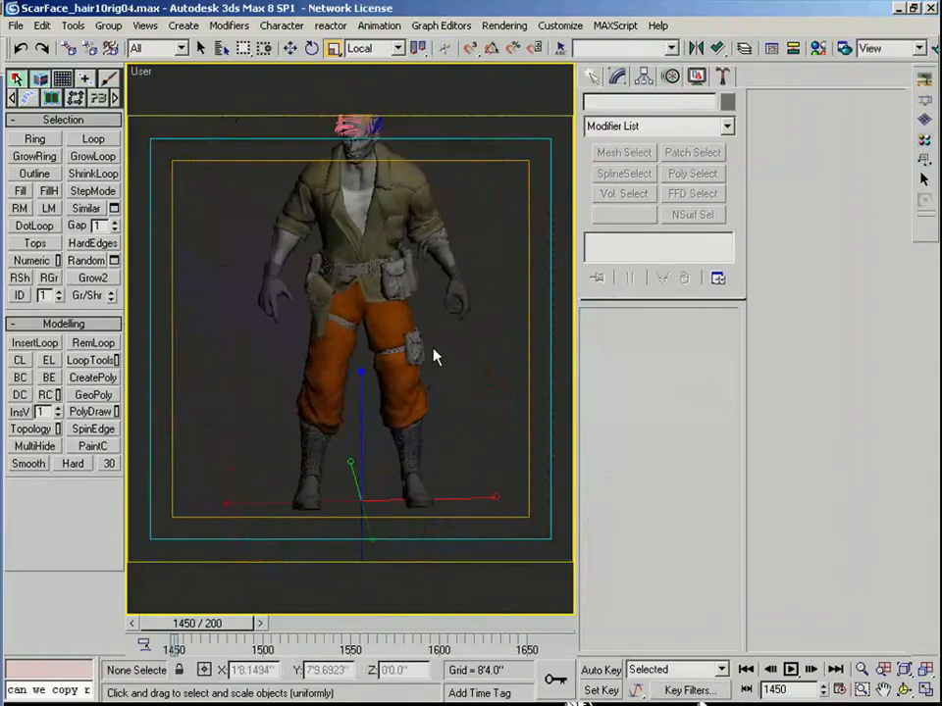
pyautogui.click(382, 331)
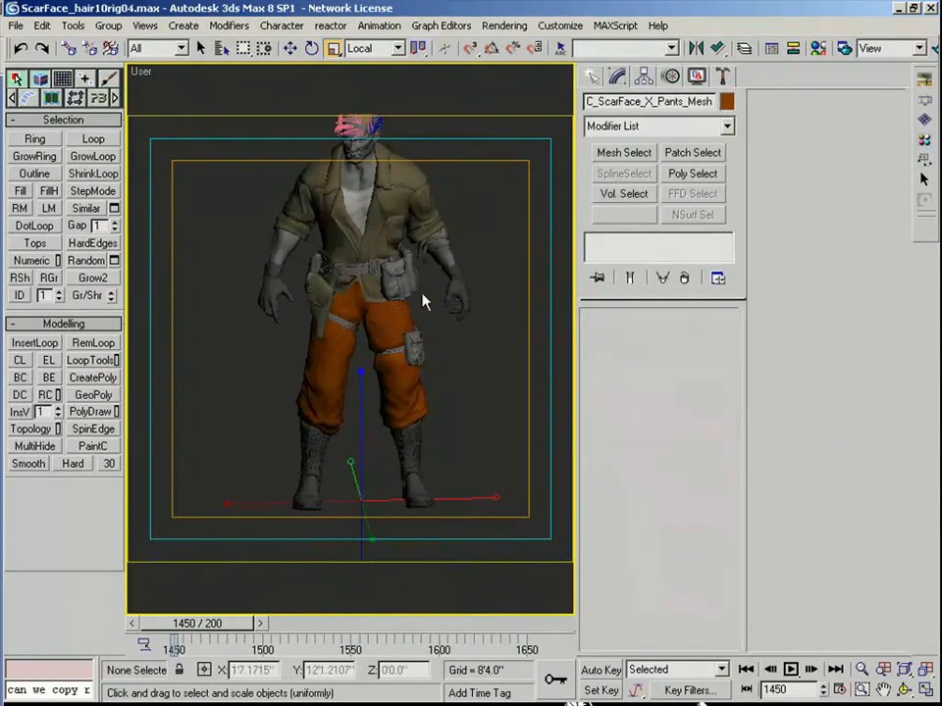
pyautogui.click(369, 218)
pyautogui.click(479, 431)
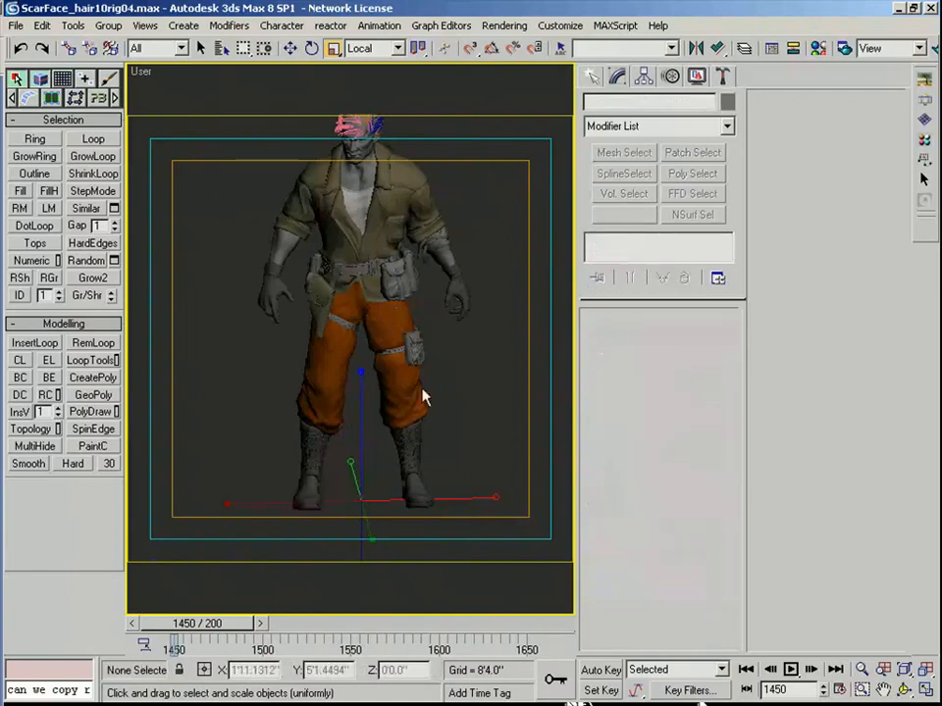
# - Unhide all the hidden scene objects, including the character's biped skeleton
pyautogui.rightClick(490, 399)
pyautogui.click(522, 336)
pyautogui.click(227, 542)
pyautogui.press('Return')
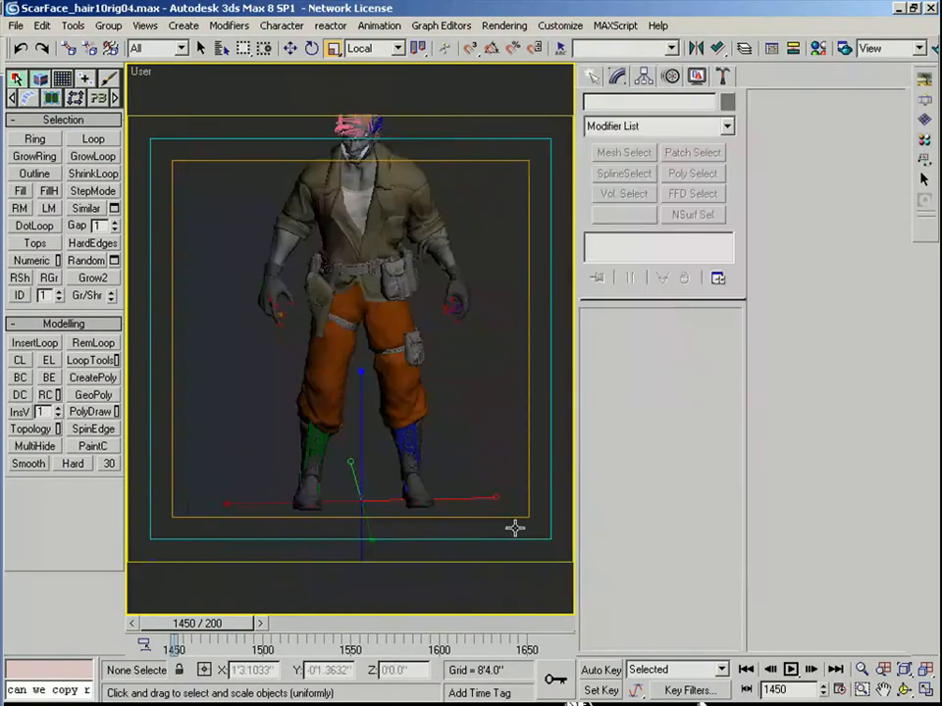
# - Add a Skin modifier to the boots mesh directly above its Editable Poly, beneath TurboSmooth, using wireframe display
pyautogui.click(411, 479)
pyautogui.scroll(3, 389, 284)
pyautogui.press('F3')
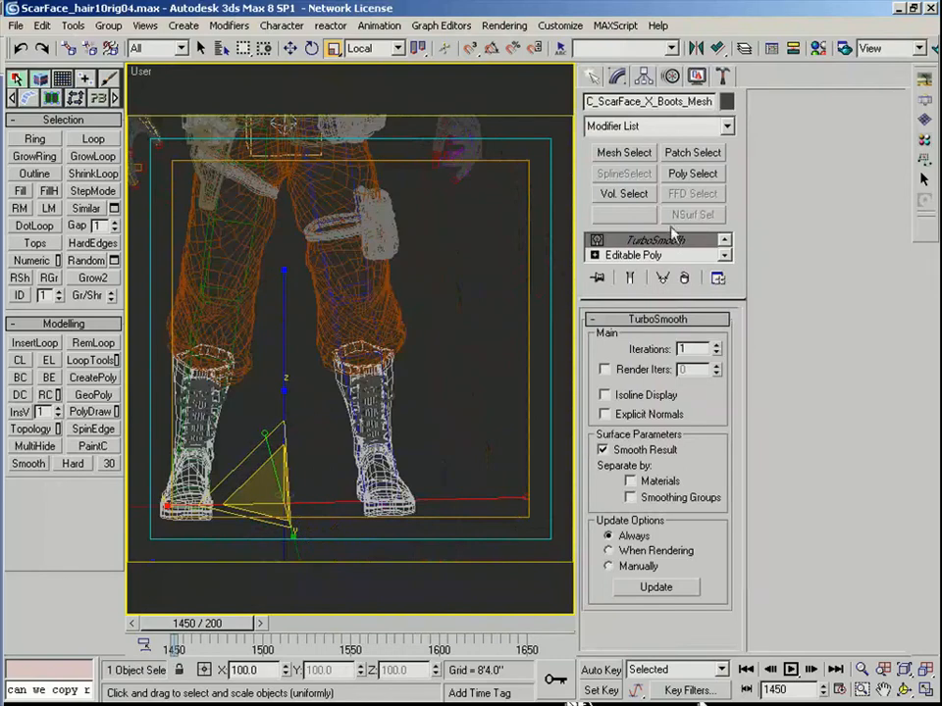
pyautogui.click(684, 254)
pyautogui.click(726, 128)
pyautogui.scroll(-15, 679, 491)
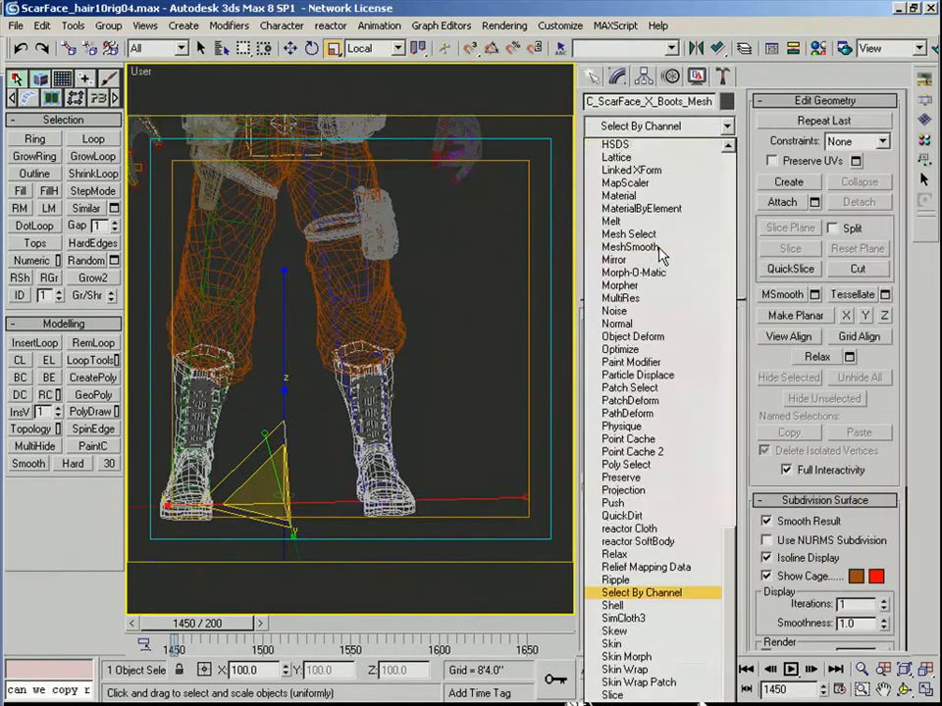
pyautogui.click(644, 645)
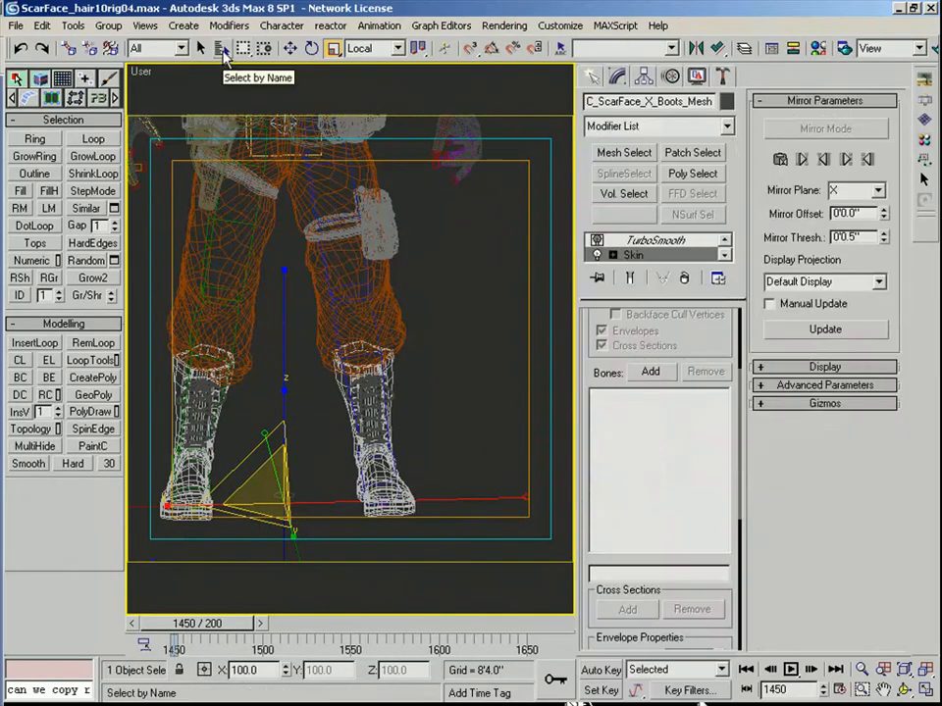
# - Add all the Bip01 bones to the boots' Skin modifier, filtering the bone list with "*bip"
pyautogui.write('*bip')
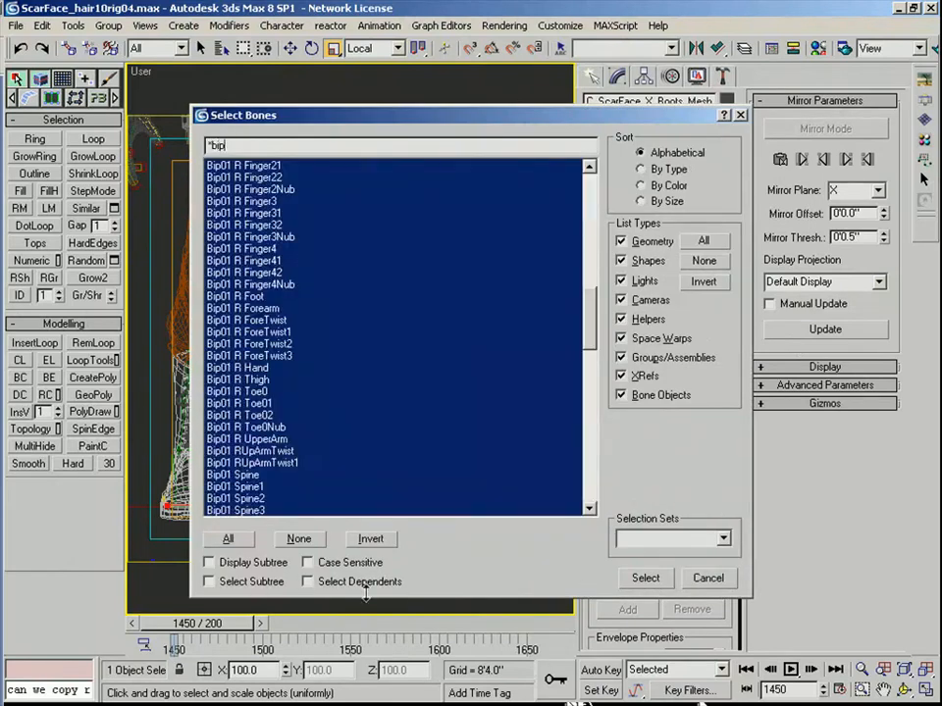
pyautogui.click(652, 582)
pyautogui.moveTo(255, 459); pyautogui.dragTo(277, 430, button='middle')
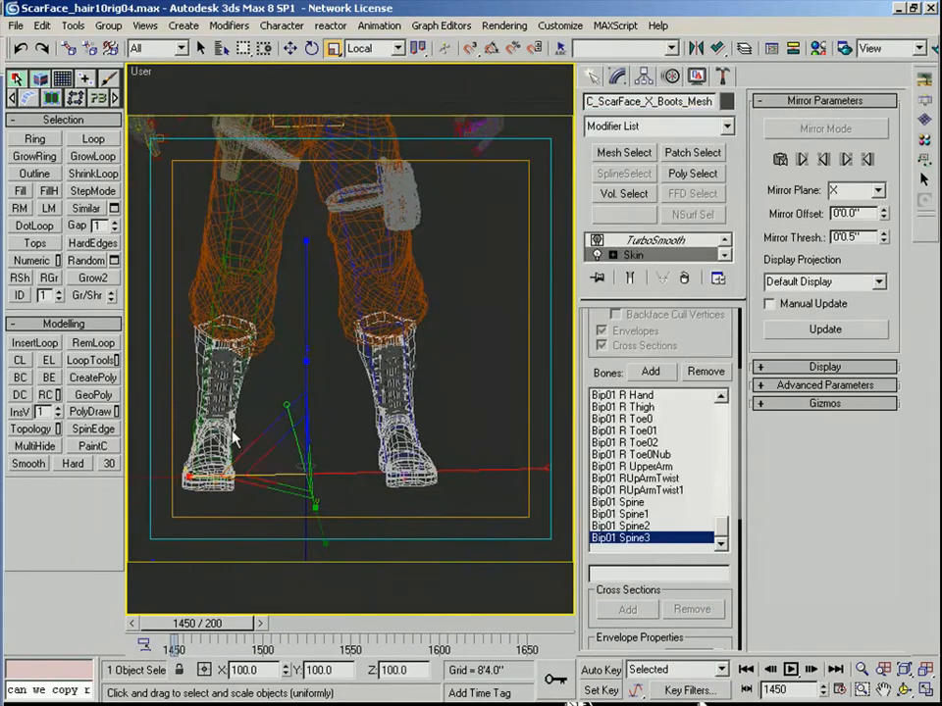
# - Turn on Auto Key and rotate the left foot and left calf bones at frame 1450
pyautogui.click(597, 673)
pyautogui.scroll(3, 409, 516)
pyautogui.click(408, 515)
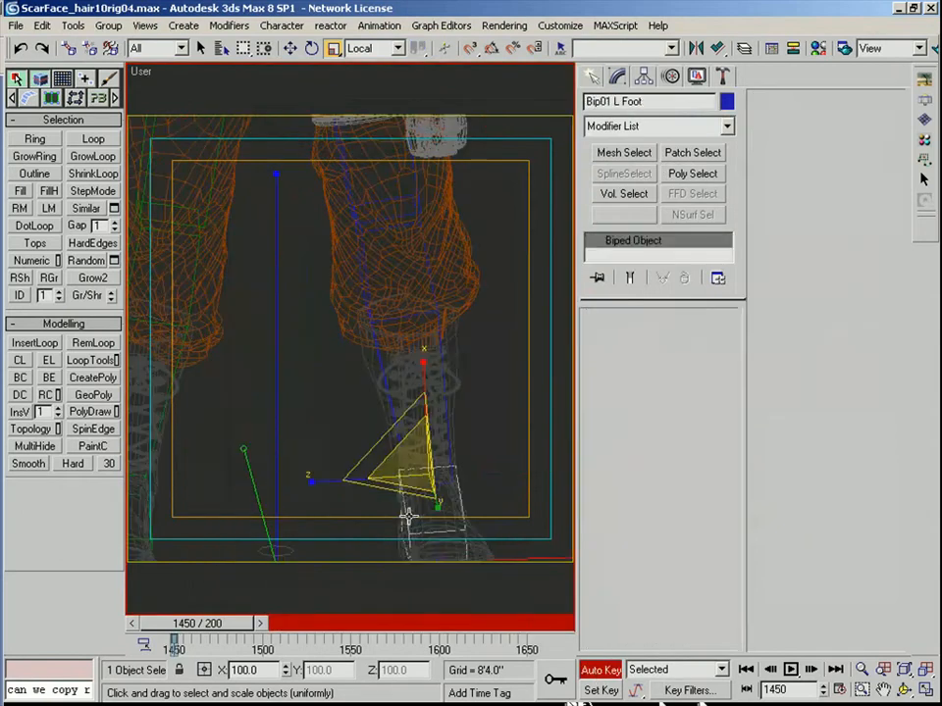
pyautogui.press('e')
pyautogui.moveTo(423, 500); pyautogui.dragTo(439, 499)
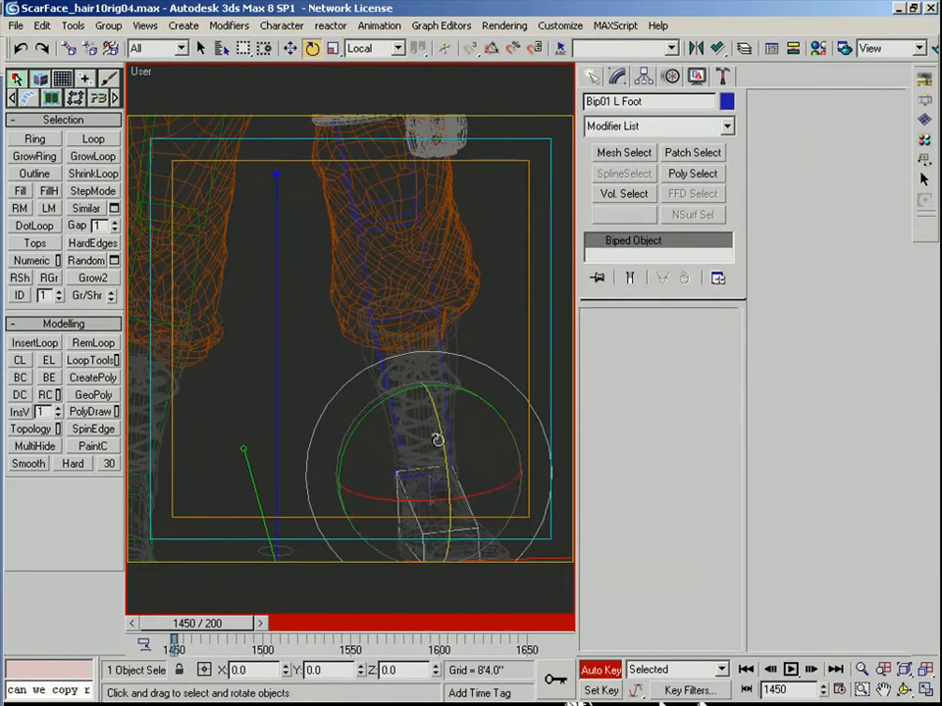
pyautogui.click(452, 487)
pyautogui.moveTo(388, 256); pyautogui.dragTo(394, 257)
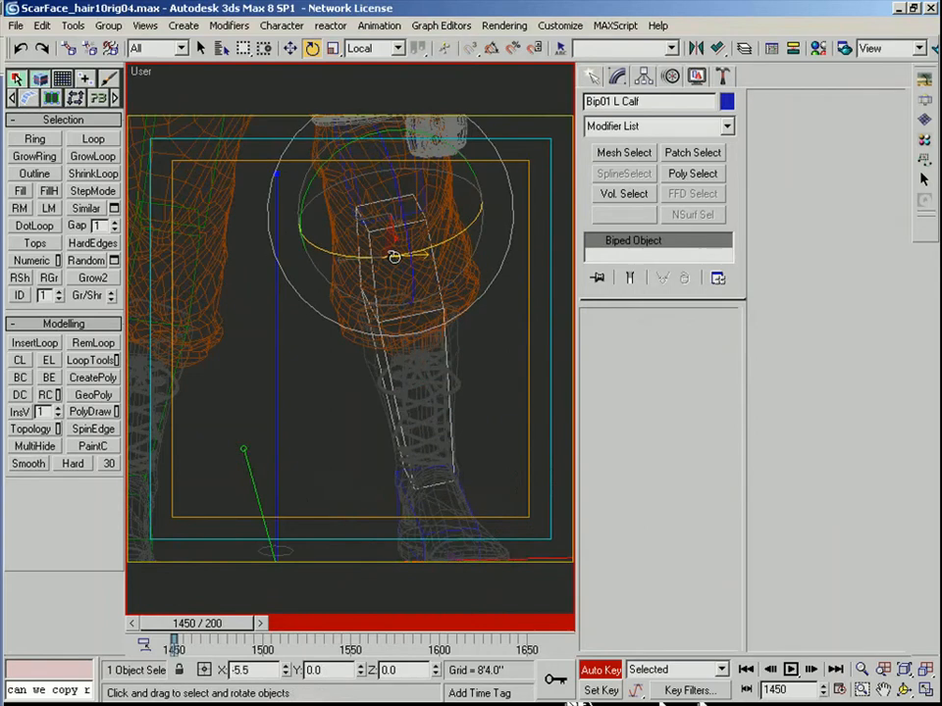
# - Rotate the right foot bone at frame 1450 to turn the right boot
pyautogui.moveTo(143, 395); pyautogui.dragTo(338, 324, button='middle')
pyautogui.click(345, 458)
pyautogui.moveTo(341, 437); pyautogui.dragTo(340, 426)
pyautogui.scroll(-3, 351, 396)
pyautogui.keyDown('alt'); pyautogui.moveTo(353, 393); pyautogui.dragTo(349, 366, button='middle'); pyautogui.keyUp('alt')
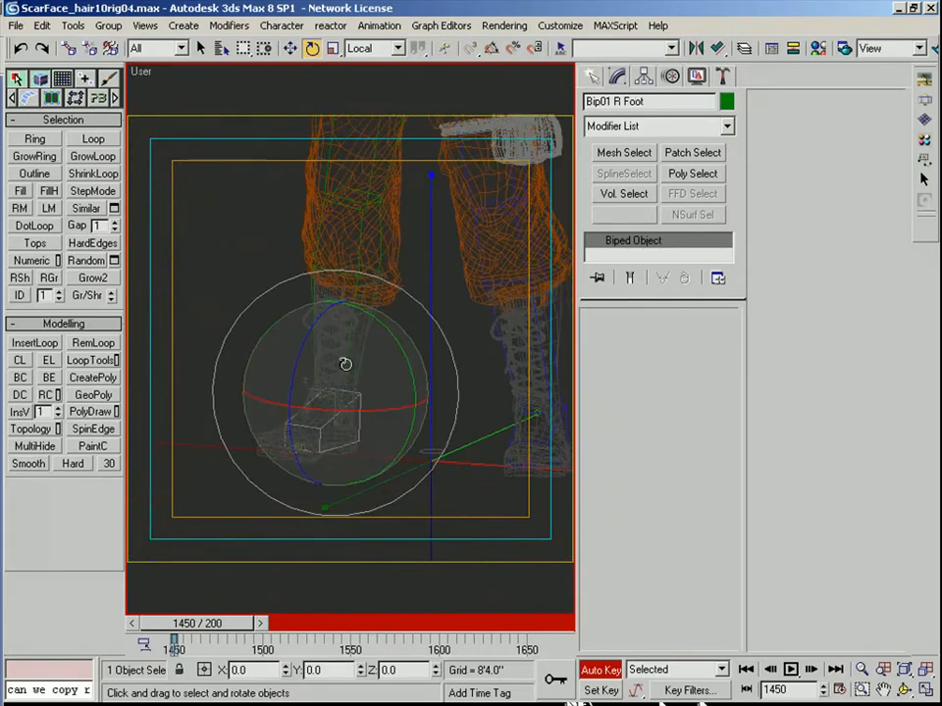
# - Rotate the left foot bone slightly about its local X axis and check the legs in shaded view
pyautogui.click(376, 328)
pyautogui.moveTo(374, 282)
pyautogui.mouseDown(button='middle')
pyautogui.moveTo(336, 362)
pyautogui.moveTo(448, 370)
pyautogui.moveTo(394, 409)
pyautogui.moveTo(428, 446)
pyautogui.moveTo(456, 445)
pyautogui.moveTo(408, 491)
pyautogui.mouseUp(button='middle')
pyautogui.click(434, 470)
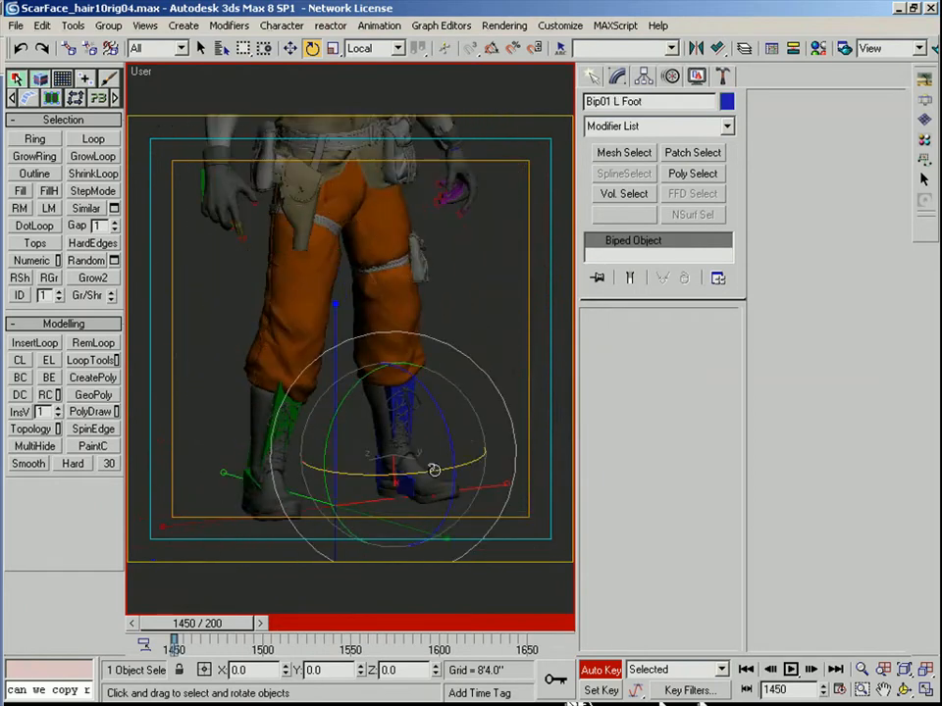
pyautogui.moveTo(460, 452); pyautogui.dragTo(459, 454)
pyautogui.keyDown('alt'); pyautogui.moveTo(459, 454); pyautogui.dragTo(378, 448, button='middle'); pyautogui.keyUp('alt')
pyautogui.moveTo(482, 305); pyautogui.dragTo(454, 390, button='middle')
pyautogui.click(342, 419)
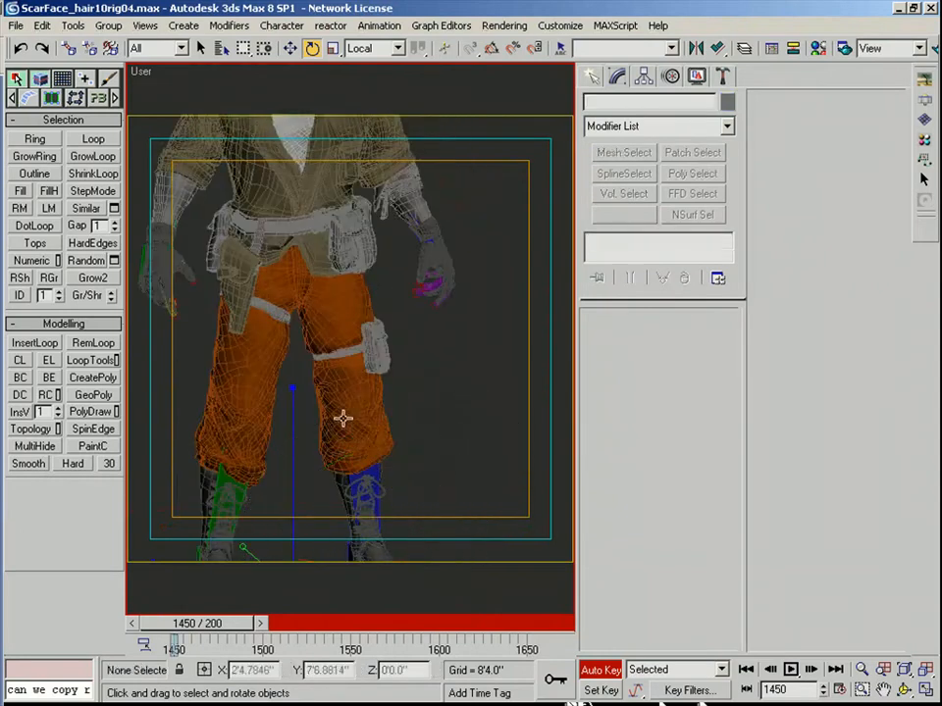
# - Copy the boots mesh's Skin modifier and paste it as an instance above the pants mesh's Editable Poly
pyautogui.click(336, 486)
pyautogui.click(632, 255)
pyautogui.rightClick(633, 255)
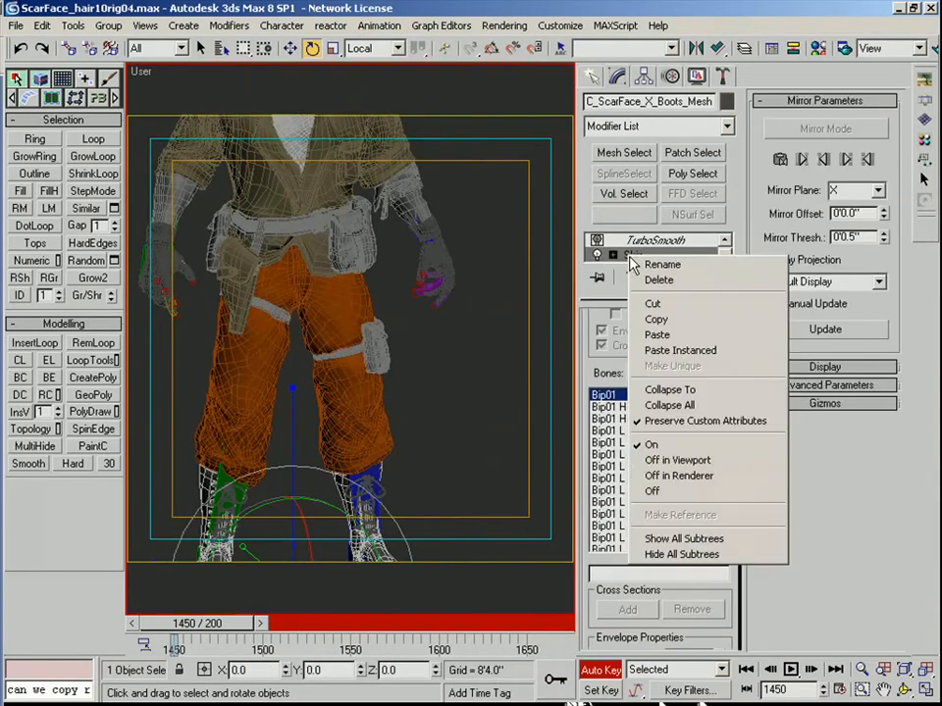
pyautogui.click(659, 318)
pyautogui.click(347, 413)
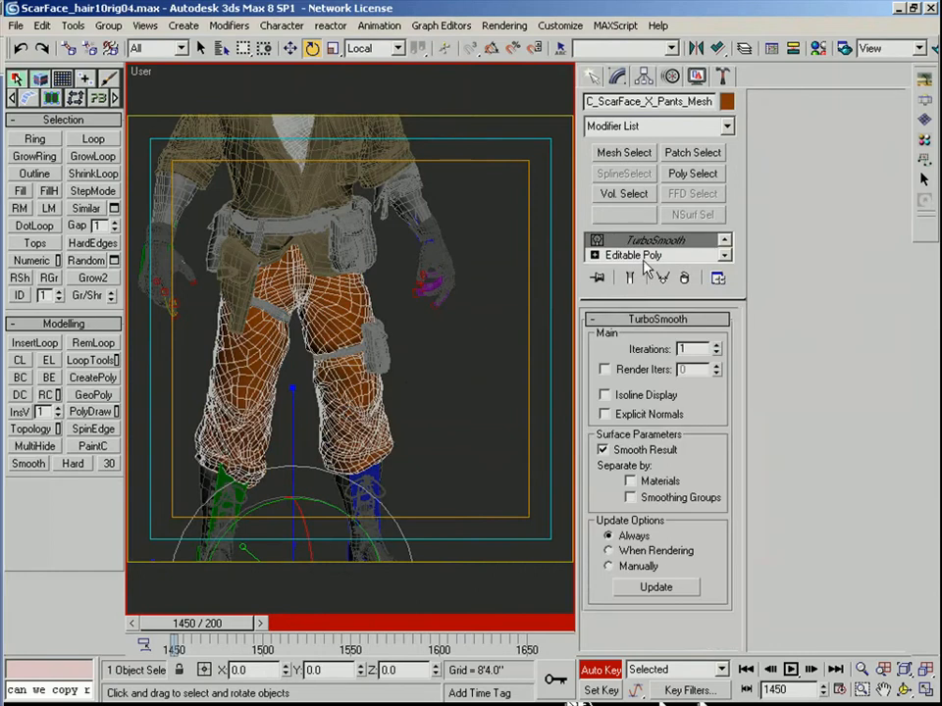
pyautogui.click(635, 255)
pyautogui.rightClick(640, 255)
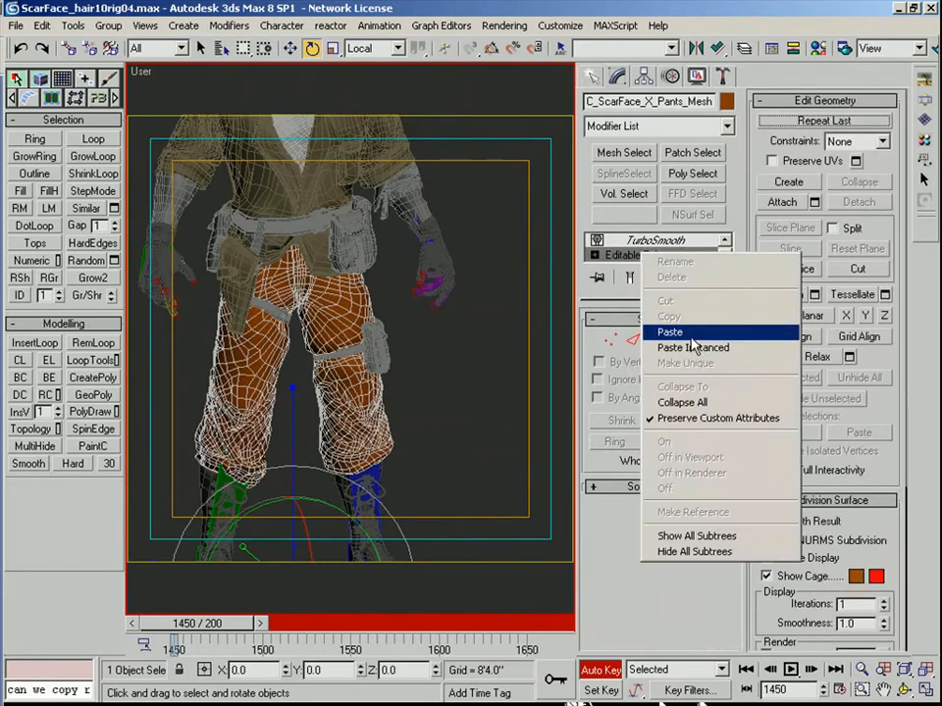
pyautogui.click(695, 347)
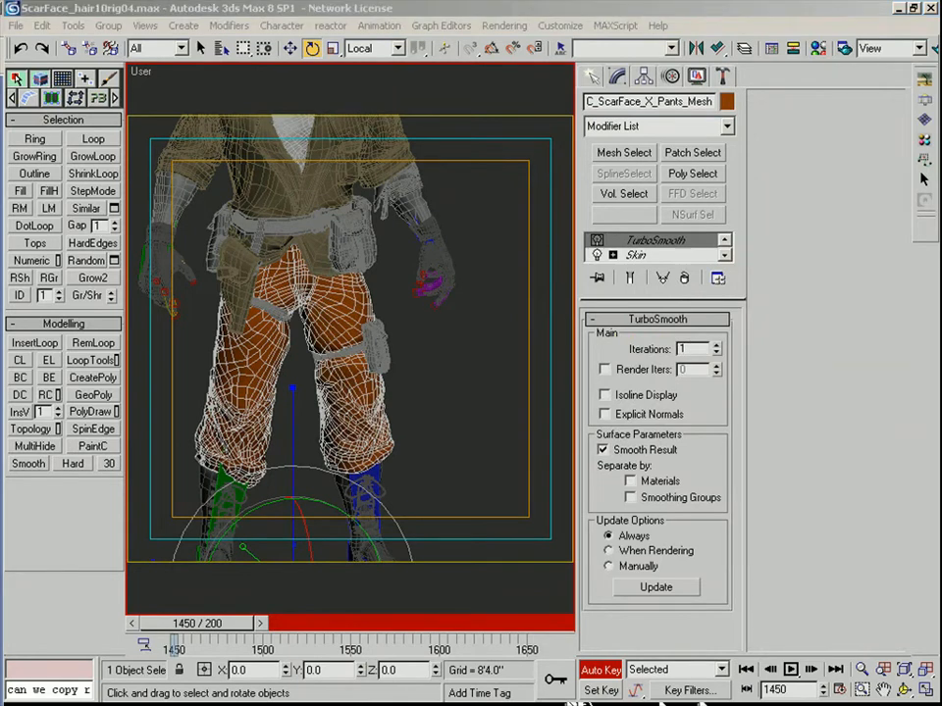
# - Rotate the right calf bone to refine the lower right leg's pose
pyautogui.scroll(1, 442, 337)
pyautogui.click(461, 336)
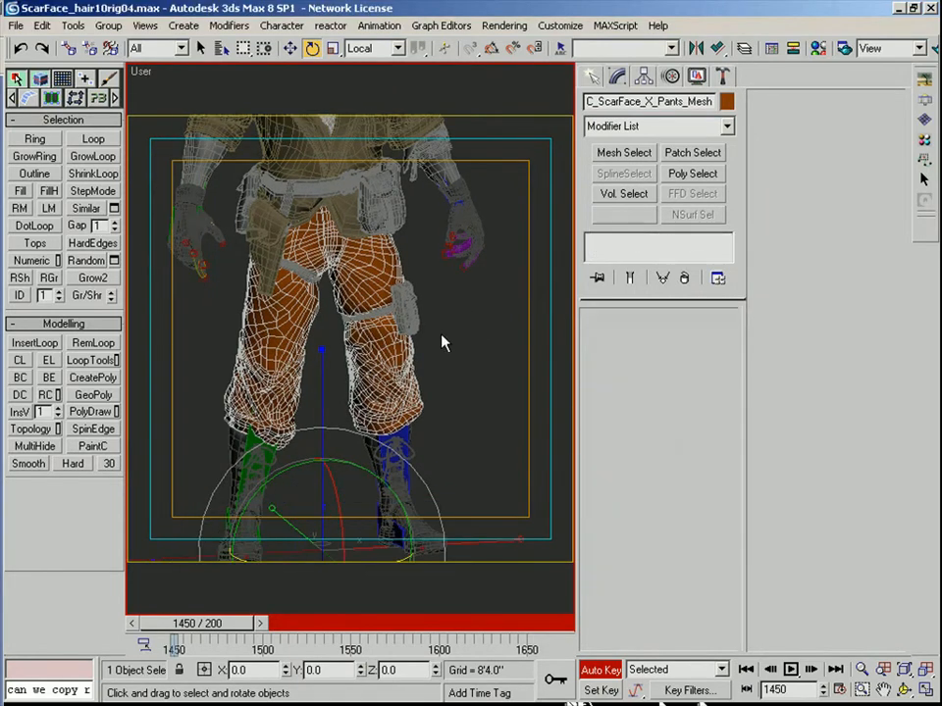
pyautogui.scroll(3, 275, 361)
pyautogui.moveTo(284, 331); pyautogui.dragTo(276, 387, button='middle')
pyautogui.click(213, 493)
pyautogui.moveTo(255, 471); pyautogui.dragTo(314, 263, button='middle')
pyautogui.click(307, 275)
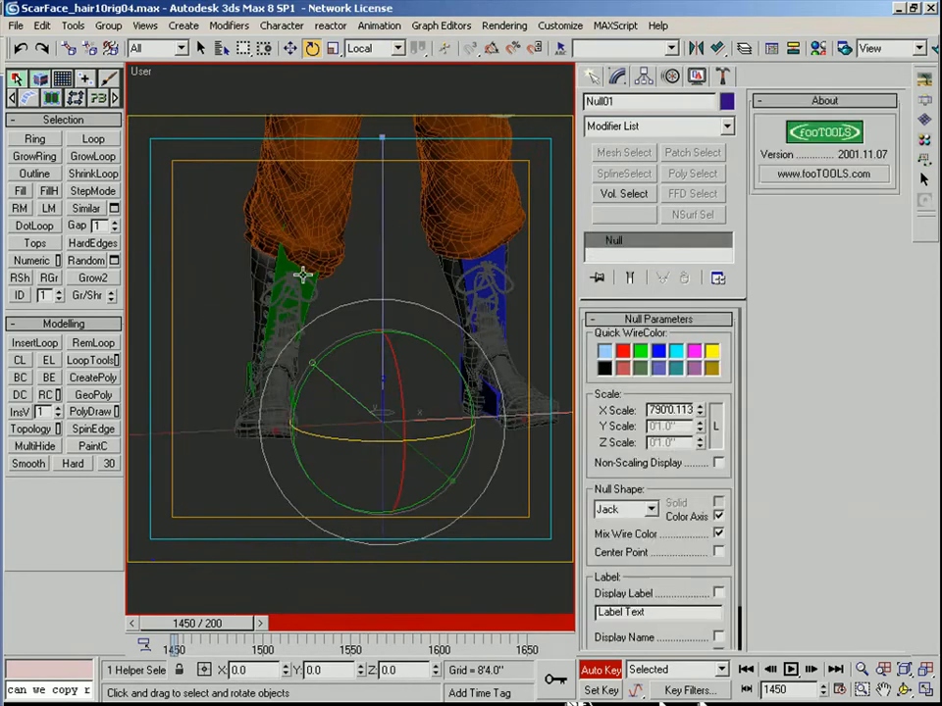
pyautogui.click(283, 264)
pyautogui.moveTo(376, 206); pyautogui.dragTo(371, 208)
pyautogui.moveTo(346, 235); pyautogui.dragTo(292, 288, button='middle')
pyautogui.moveTo(293, 290); pyautogui.dragTo(292, 300)
pyautogui.keyDown('alt'); pyautogui.moveTo(292, 301); pyautogui.dragTo(326, 289, button='middle'); pyautogui.keyUp('alt')
pyautogui.moveTo(311, 262); pyautogui.dragTo(299, 365)
# - Rotate the right foot bone about 5 degrees around its local X axis
pyautogui.click(185, 430)
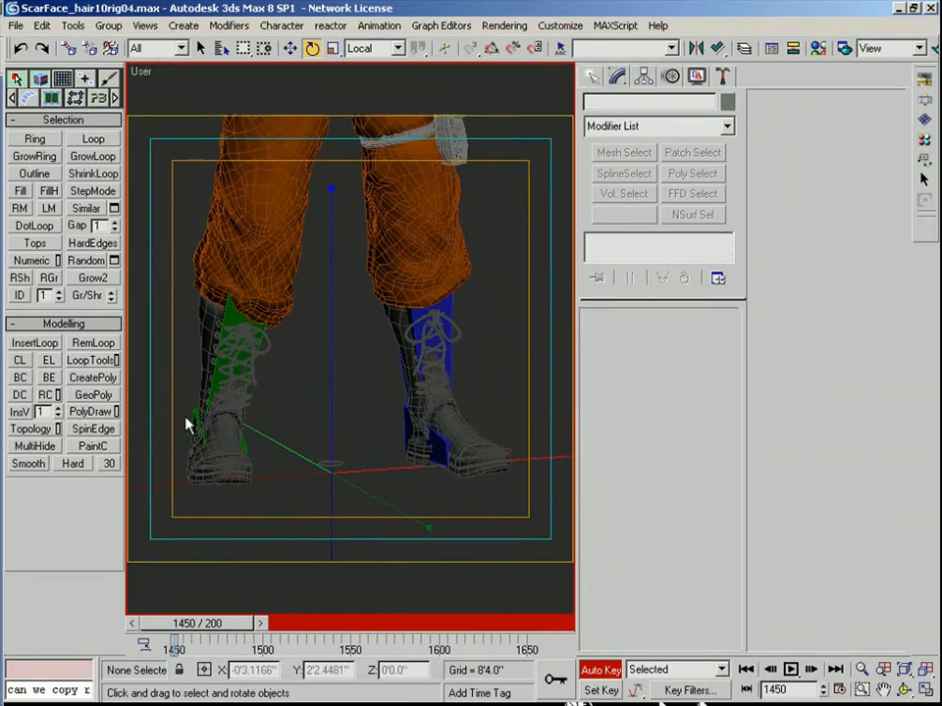
pyautogui.click(195, 412)
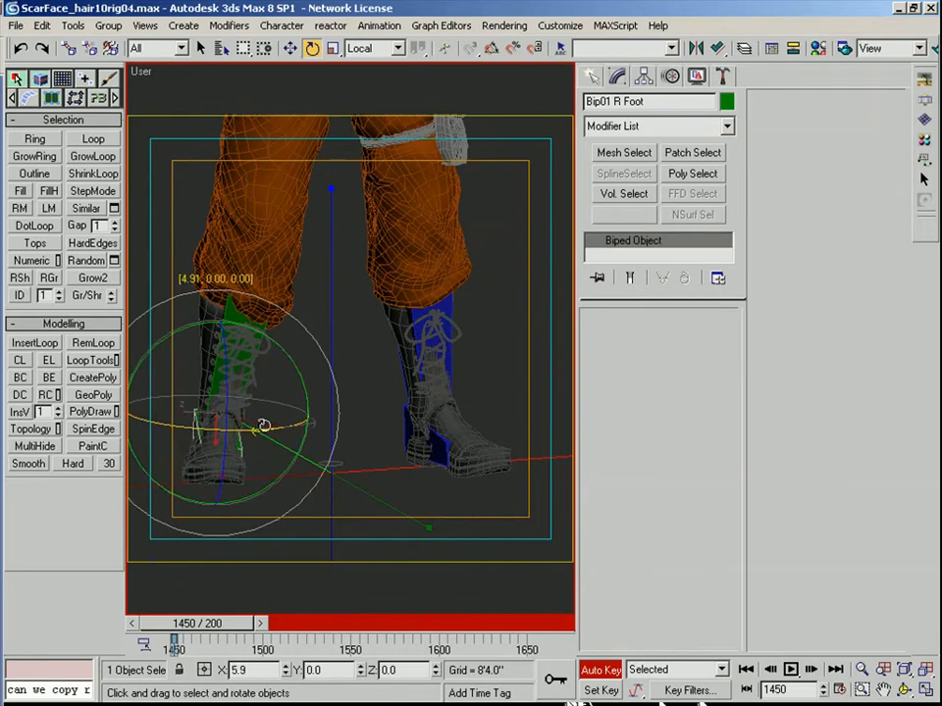
pyautogui.keyDown('alt'); pyautogui.moveTo(258, 424); pyautogui.dragTo(311, 374, button='middle'); pyautogui.keyUp('alt')
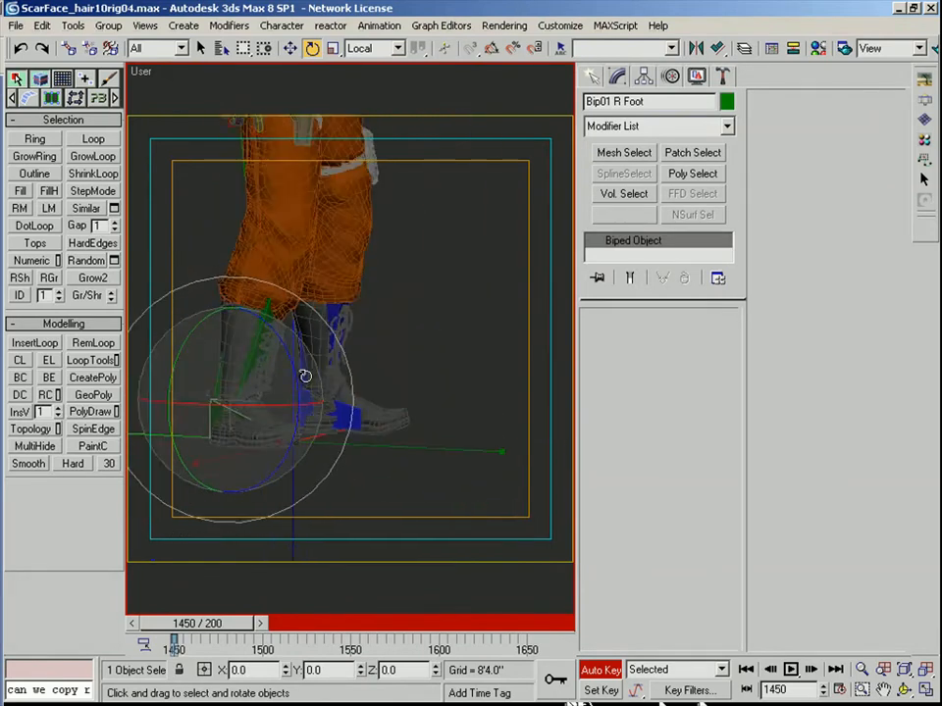
# - Adjust the right thigh bone's rotation and review the full pose shaded without edged faces
pyautogui.moveTo(388, 330); pyautogui.dragTo(256, 320, button='middle')
pyautogui.click(269, 320)
pyautogui.click(275, 323)
pyautogui.click(163, 294)
pyautogui.click(262, 319)
pyautogui.click(263, 320)
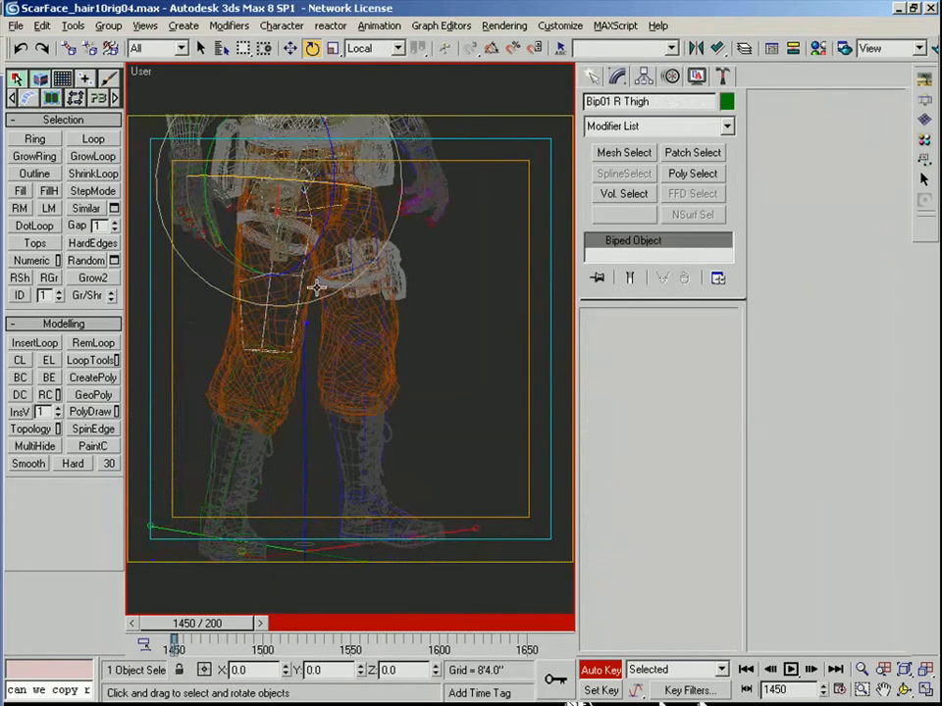
pyautogui.keyDown('alt'); pyautogui.moveTo(351, 285); pyautogui.dragTo(337, 235, button='middle'); pyautogui.keyUp('alt')
pyautogui.moveTo(338, 236); pyautogui.dragTo(309, 357, button='middle')
pyautogui.press('F3')
pyautogui.click(465, 431)
pyautogui.press('F4')
pyautogui.moveTo(315, 436); pyautogui.dragTo(338, 308, button='middle')
pyautogui.scroll(-3, 338, 308)
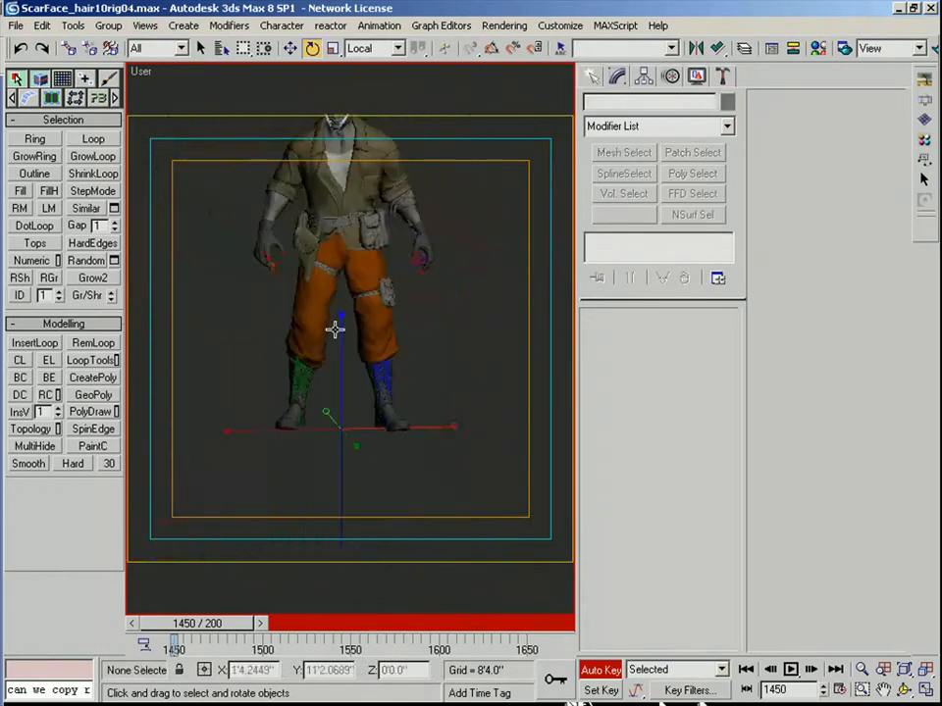
# - Rotate the right foot bone in wireframe, starting from the Front view, and refine its turn about local X
pyautogui.press('f')
pyautogui.scroll(5, 328, 357)
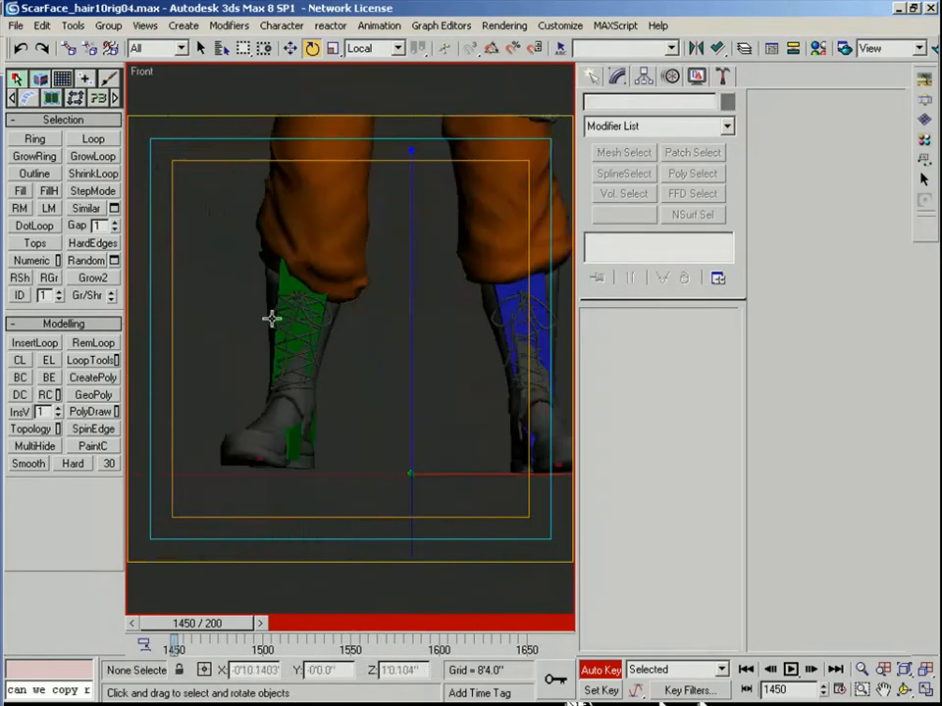
pyautogui.press('F3')
pyautogui.click(278, 285)
pyautogui.click(315, 412)
pyautogui.click(314, 424)
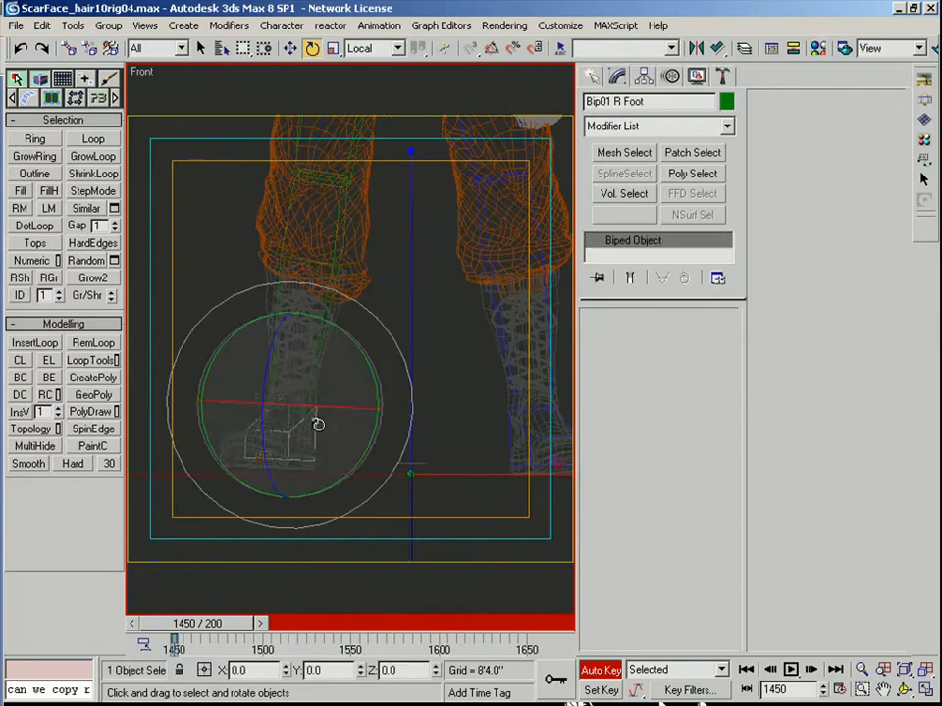
pyautogui.moveTo(254, 433); pyautogui.dragTo(258, 446)
pyautogui.keyDown('alt'); pyautogui.moveTo(350, 372); pyautogui.dragTo(310, 421, button='middle'); pyautogui.keyUp('alt')
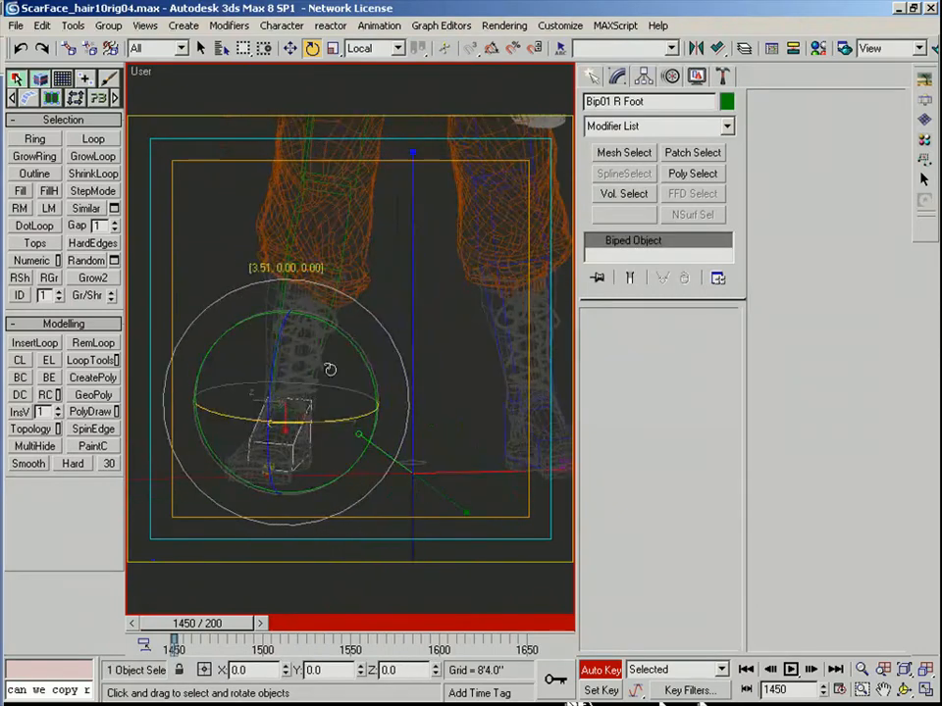
pyautogui.moveTo(317, 393); pyautogui.dragTo(312, 396)
pyautogui.keyDown('alt'); pyautogui.moveTo(312, 395); pyautogui.dragTo(316, 444, button='middle'); pyautogui.keyUp('alt')
# - Rotate the right Toe0 bone slightly about its local Z axis
pyautogui.click(262, 480)
pyautogui.moveTo(254, 444); pyautogui.dragTo(251, 449)
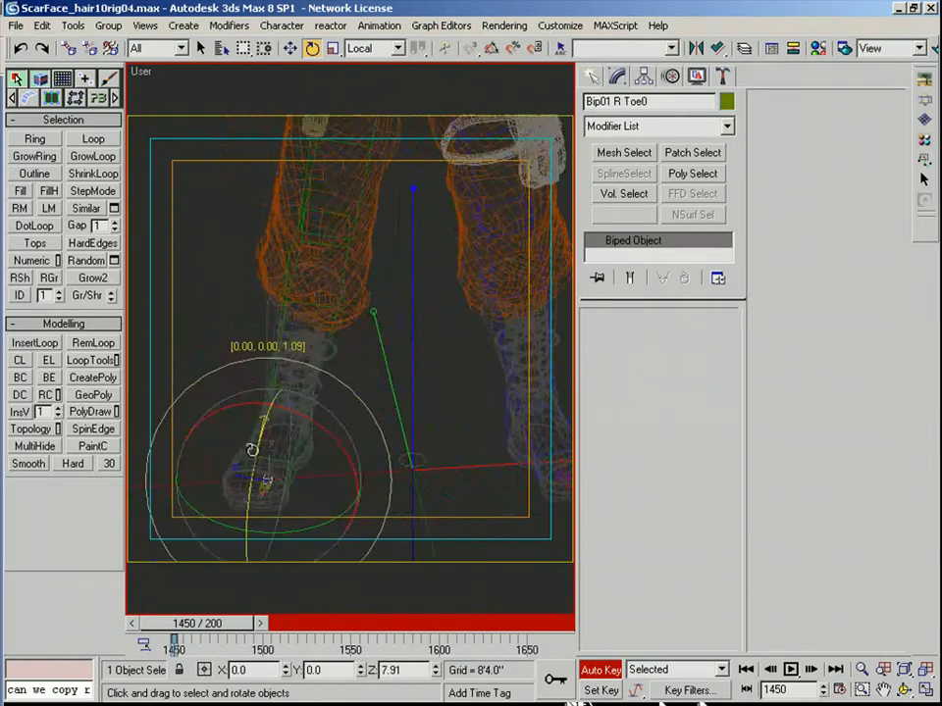
pyautogui.moveTo(296, 422); pyautogui.dragTo(297, 422)
pyautogui.scroll(-3, 309, 402)
pyautogui.keyDown('alt'); pyautogui.moveTo(294, 437); pyautogui.dragTo(293, 465, button='middle'); pyautogui.keyUp('alt')
pyautogui.scroll(2, 357, 446)
pyautogui.keyDown('alt'); pyautogui.moveTo(358, 445); pyautogui.dragTo(436, 394, button='middle'); pyautogui.keyUp('alt')
# - Review the posed legs and whole character from several angles and through Camera01
pyautogui.click(325, 497)
pyautogui.moveTo(367, 425)
pyautogui.mouseDown(button='middle')
pyautogui.moveTo(398, 350)
pyautogui.moveTo(388, 439)
pyautogui.mouseUp(button='middle')
pyautogui.click(378, 370)
pyautogui.keyDown('alt'); pyautogui.moveTo(377, 370); pyautogui.dragTo(228, 314, button='middle'); pyautogui.keyUp('alt')
pyautogui.moveTo(279, 275); pyautogui.dragTo(305, 396, button='middle')
pyautogui.scroll(-3, 267, 444)
pyautogui.keyDown('alt'); pyautogui.moveTo(267, 444); pyautogui.dragTo(382, 460, button='middle'); pyautogui.keyUp('alt')
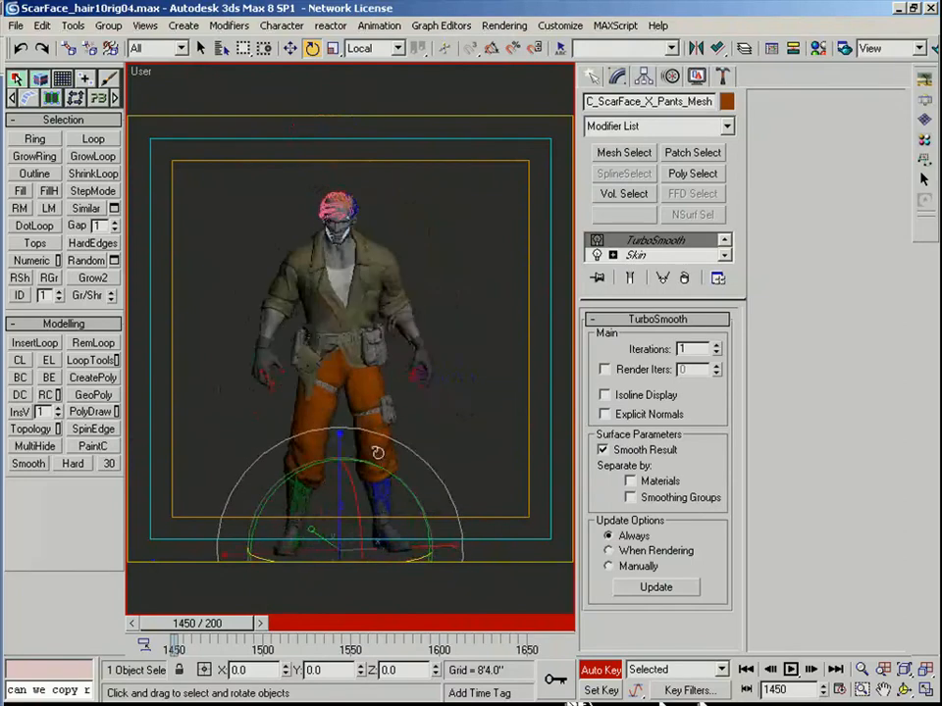
pyautogui.press('c')
pyautogui.click(442, 485)
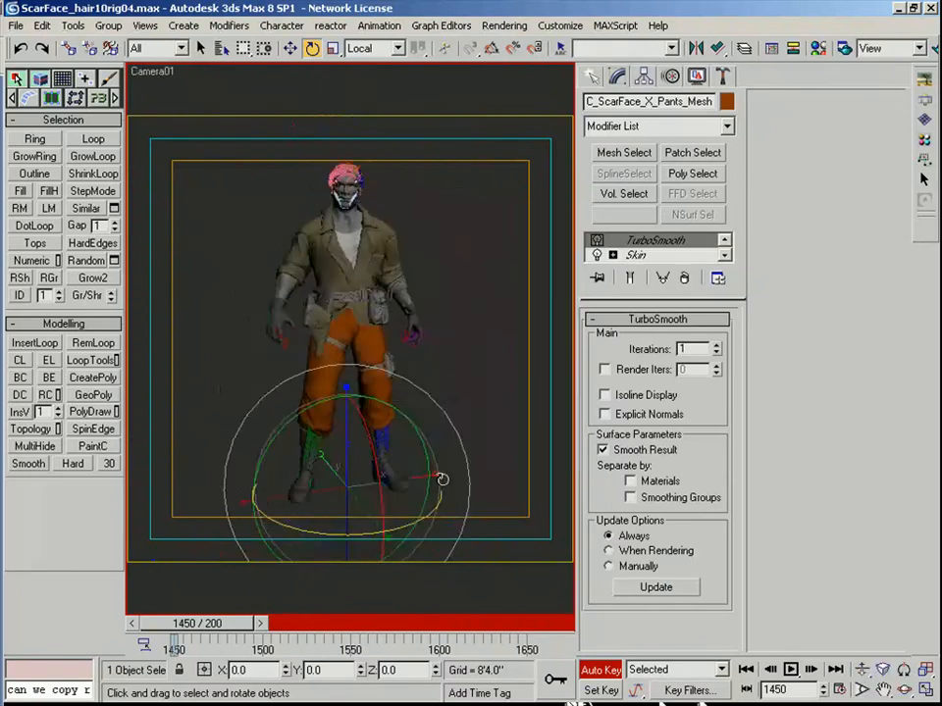
pyautogui.click(468, 381)
# - Examine the legs in the Front view, then switch to the image viewer and enlarge the character's grey render
pyautogui.press('f')
pyautogui.scroll(5, 329, 412)
pyautogui.moveTo(329, 412); pyautogui.dragTo(310, 344, button='middle')
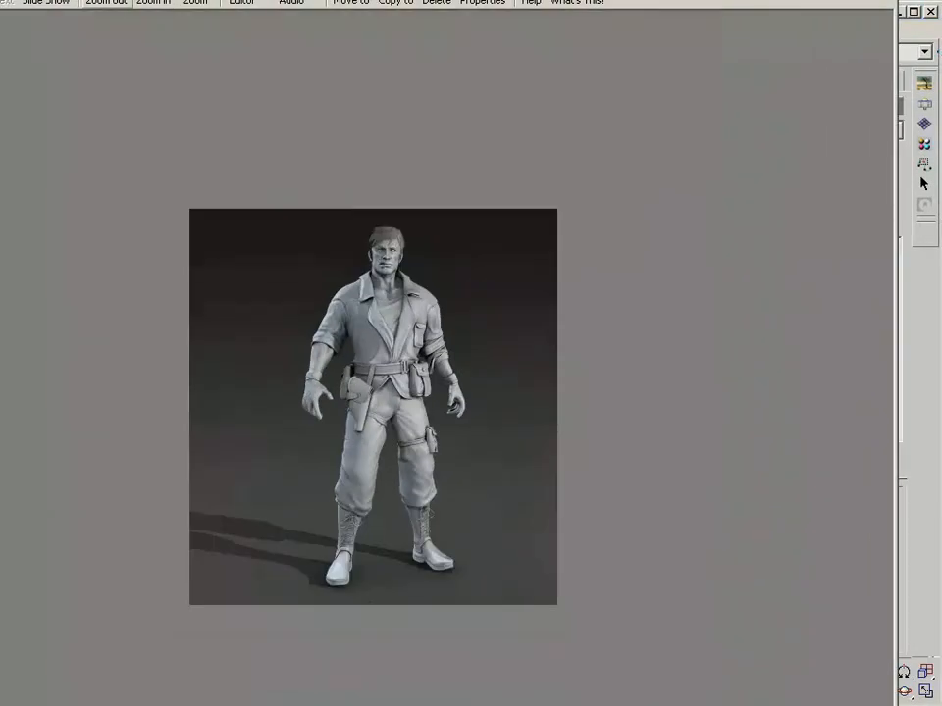
pyautogui.click(153, 2)
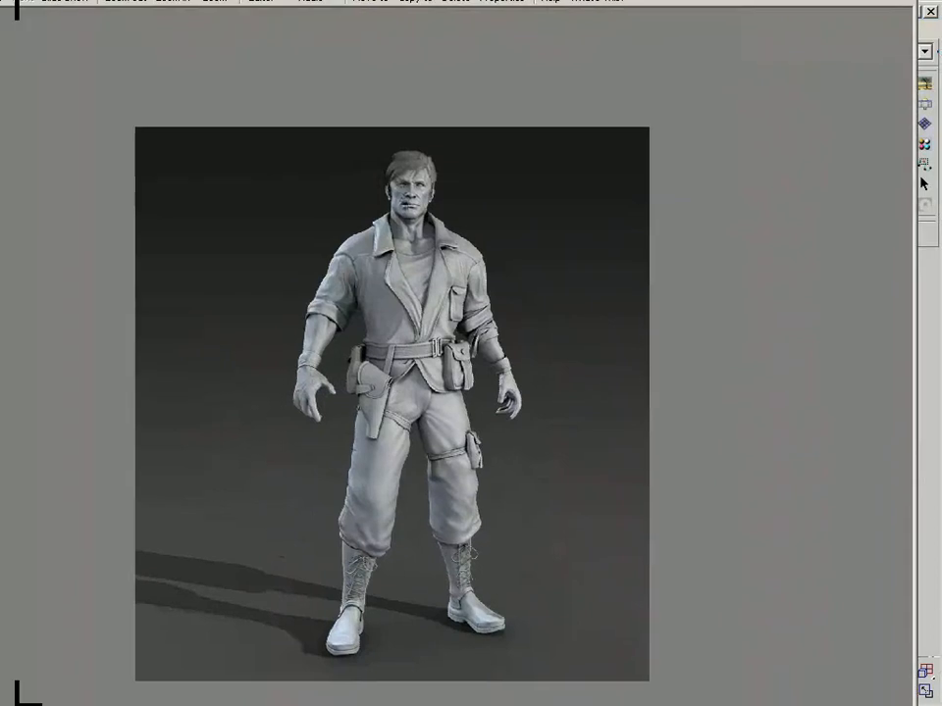
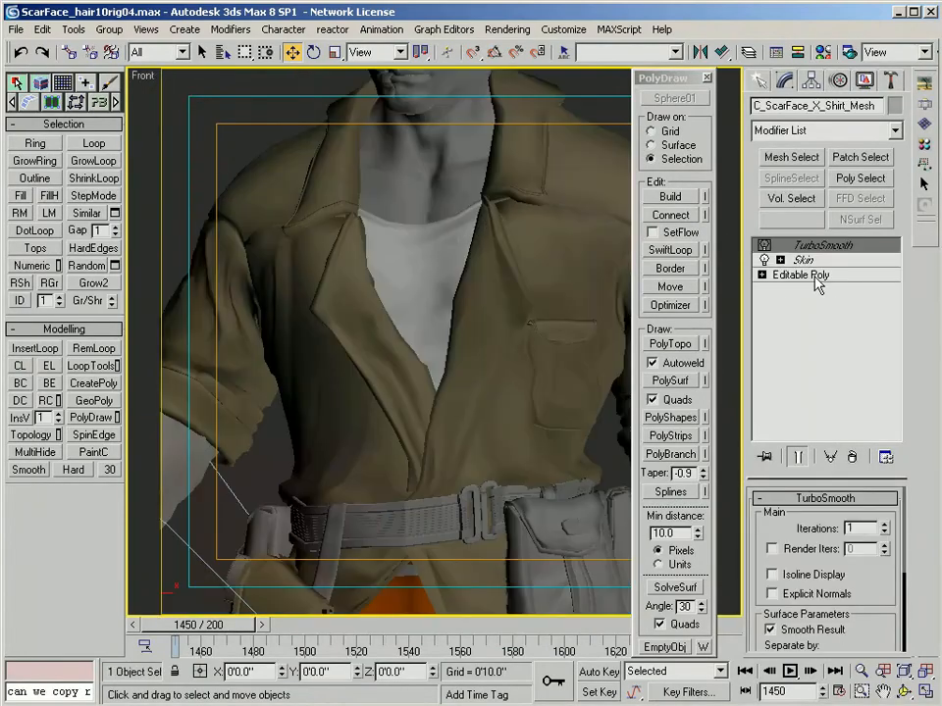
# - Isolate the jacket and body meshes with edged faces shown, and open the jacket's Editable Poly level
pyautogui.click(814, 276)
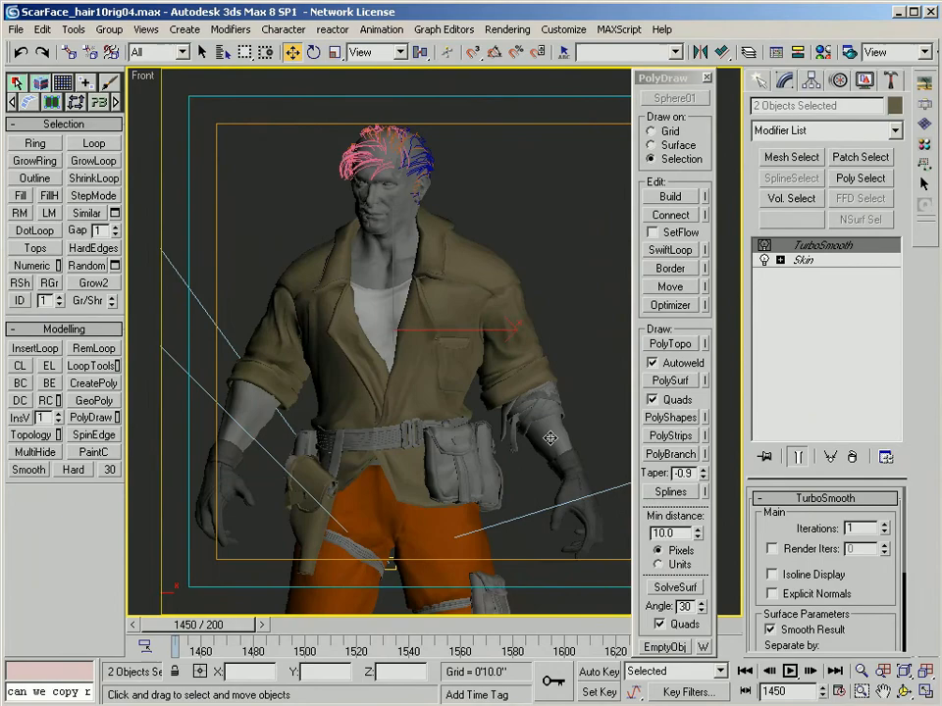
pyautogui.hotkey('alt', 'q')
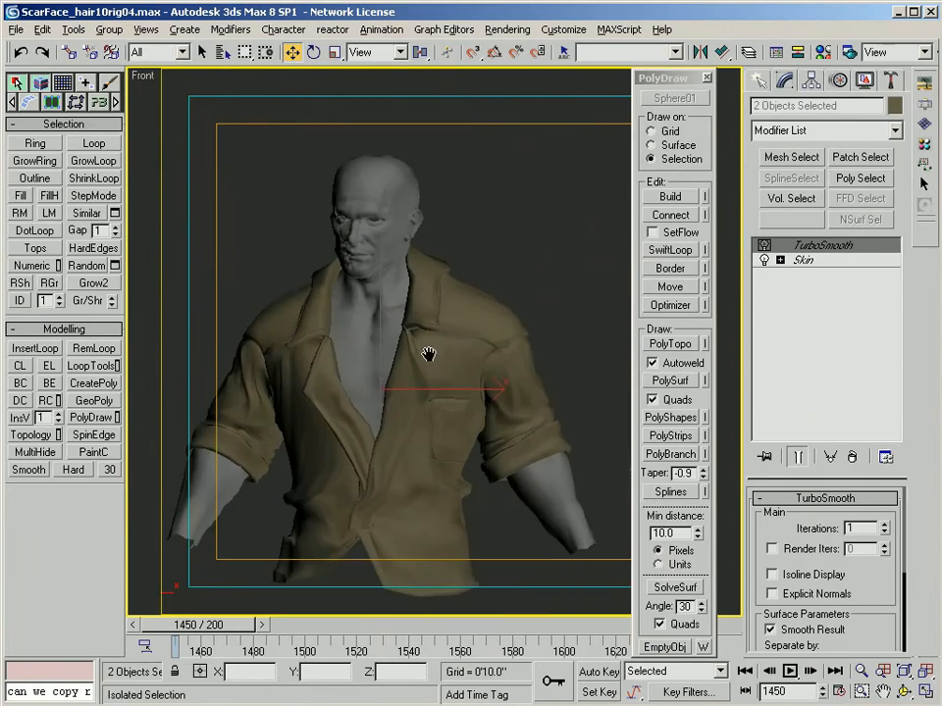
pyautogui.press('F4')
pyautogui.scroll(4, 495, 277)
pyautogui.click(530, 167)
pyautogui.click(494, 277)
pyautogui.keyDown('alt'); pyautogui.moveTo(442, 309); pyautogui.dragTo(496, 295, button='middle'); pyautogui.keyUp('alt')
pyautogui.click(803, 275)
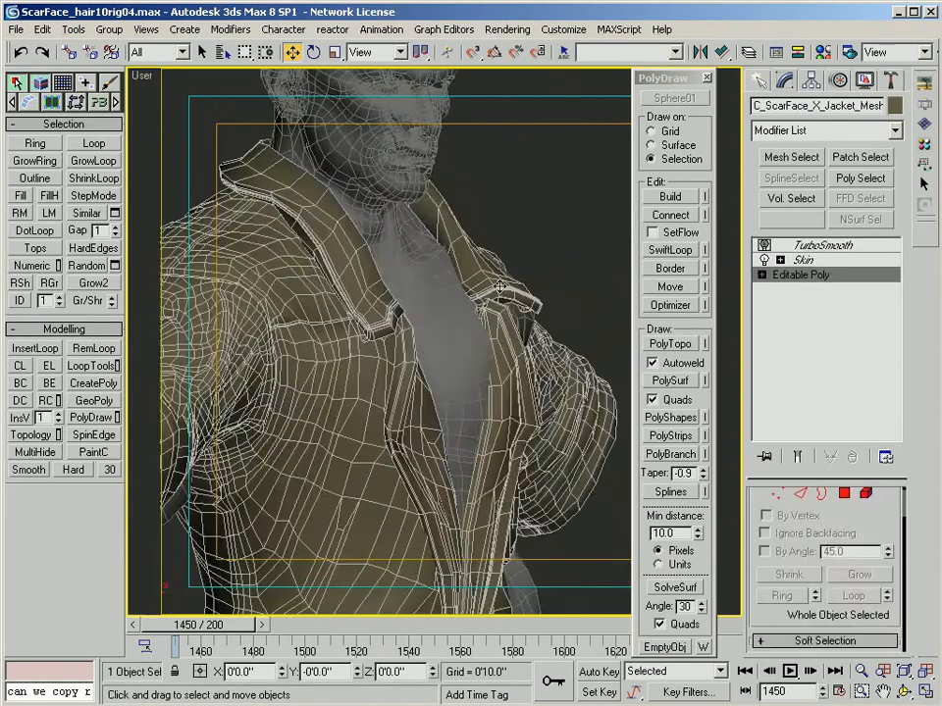
# - Select a polygon on the jacket's collar, adjust the soft selection, and shift the surrounding flap slightly
pyautogui.keyDown('alt'); pyautogui.moveTo(581, 282); pyautogui.dragTo(653, 220, button='middle'); pyautogui.keyUp('alt')
pyautogui.click(600, 230)
pyautogui.click(412, 306)
pyautogui.keyDown('alt'); pyautogui.moveTo(372, 334); pyautogui.dragTo(530, 294, button='middle'); pyautogui.keyUp('alt')
pyautogui.click(520, 255)
pyautogui.click(418, 351)
pyautogui.scroll(3, 434, 327)
pyautogui.press('4')
pyautogui.click(370, 301)
pyautogui.scroll(-5, 785, 544)
pyautogui.moveTo(872, 607); pyautogui.dragTo(872, 568)
pyautogui.moveTo(495, 245); pyautogui.dragTo(478, 264)
# - Reshape the collar's soft-selected polygons in Screen coordinates, undo the last change, and select a polygon midway along the flap
pyautogui.keyDown('alt'); pyautogui.moveTo(478, 264); pyautogui.dragTo(565, 330, button='middle'); pyautogui.keyUp('alt')
pyautogui.click(499, 325)
pyautogui.press('e')
pyautogui.keyDown('alt'); pyautogui.rightClick(570, 332); pyautogui.keyUp('alt')
pyautogui.click(594, 280)
pyautogui.moveTo(457, 318); pyautogui.dragTo(416, 373, button='middle')
pyautogui.press('w')
pyautogui.click(447, 380)
pyautogui.hotkey('ctrl', 'z')
pyautogui.click(331, 365)
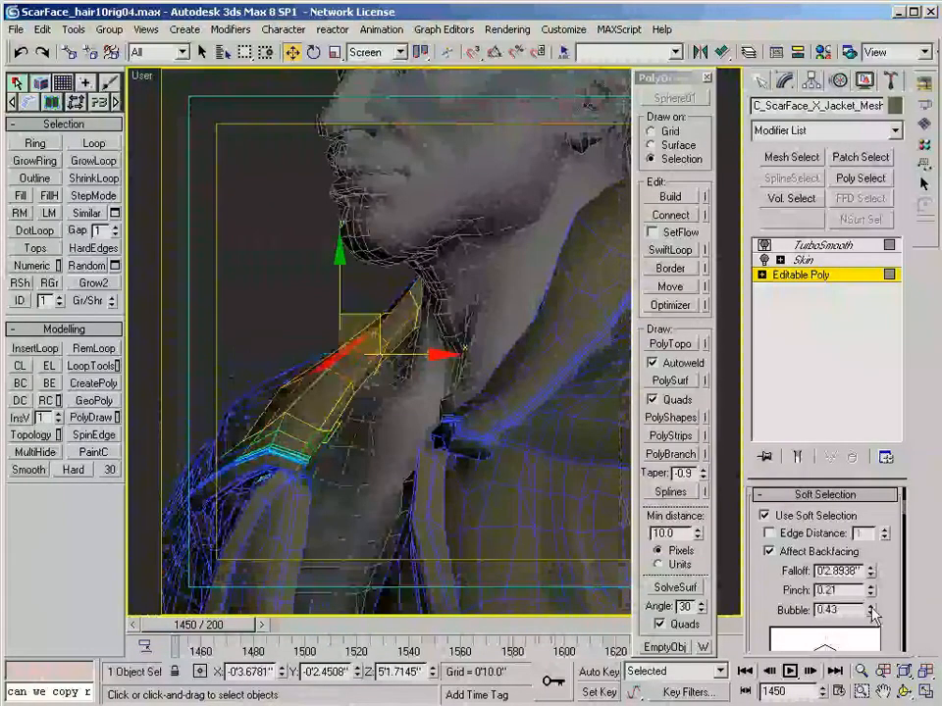
# - Set the soft selection's pinch to 0.57 and bubble to 0, and nudge the collar flap's polygons toward the chest
pyautogui.moveTo(871, 594); pyautogui.dragTo(871, 559)
pyautogui.keyDown('alt'); pyautogui.moveTo(451, 377); pyautogui.dragTo(395, 373, button='middle'); pyautogui.keyUp('alt')
pyautogui.moveTo(388, 349); pyautogui.dragTo(391, 353)
pyautogui.click(303, 413)
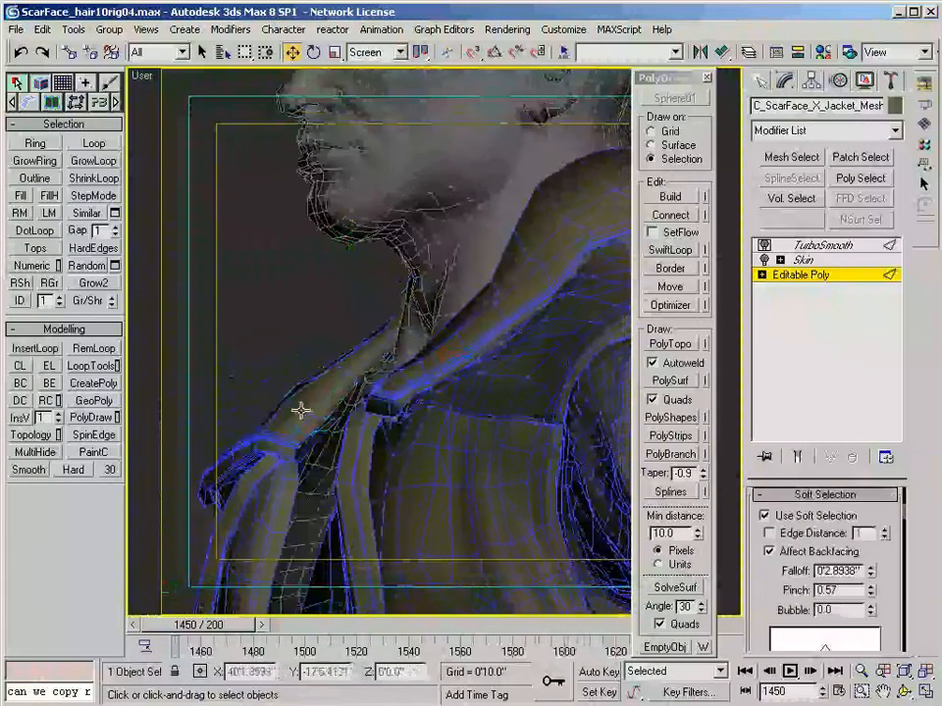
pyautogui.keyDown('alt'); pyautogui.moveTo(303, 414); pyautogui.dragTo(304, 435, button='middle'); pyautogui.keyUp('alt')
pyautogui.moveTo(303, 435); pyautogui.dragTo(307, 440)
pyautogui.moveTo(307, 439)
pyautogui.keyDown('alt'); pyautogui.mouseDown(button='middle')
pyautogui.moveTo(340, 444)
pyautogui.moveTo(346, 243)
pyautogui.moveTo(314, 418)
pyautogui.mouseUp(button='middle'); pyautogui.keyUp('alt')
# - Select a polygon on the jacket's front lapel and pull it slightly inward with soft selection
pyautogui.click(301, 422)
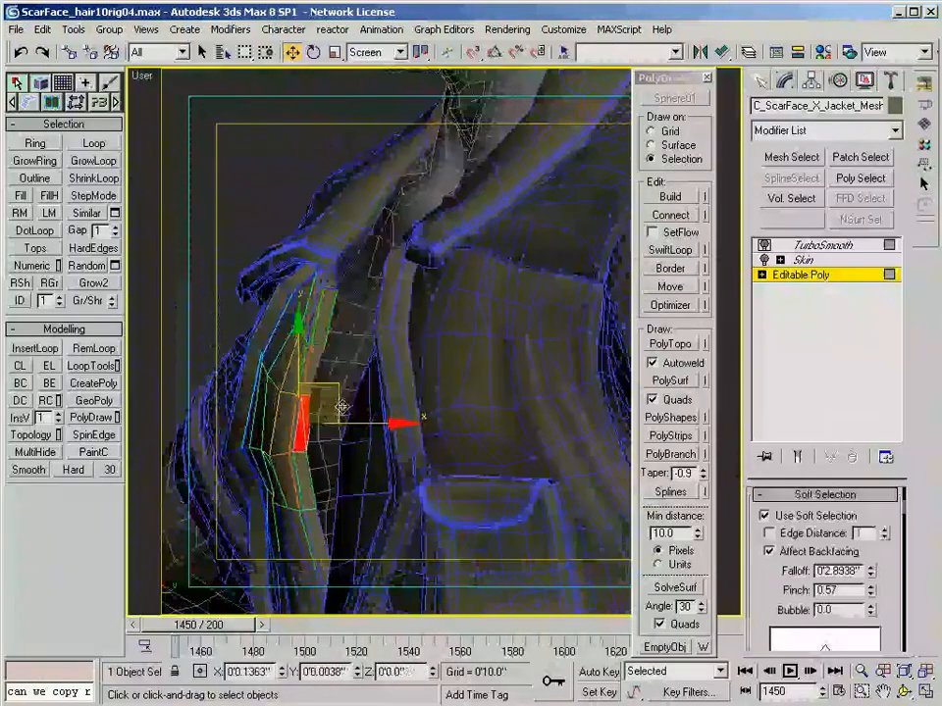
pyautogui.moveTo(339, 411); pyautogui.dragTo(350, 407)
pyautogui.scroll(-3, 350, 407)
pyautogui.keyDown('alt'); pyautogui.moveTo(351, 408); pyautogui.dragTo(345, 420, button='middle'); pyautogui.keyUp('alt')
pyautogui.keyDown('alt'); pyautogui.moveTo(293, 403); pyautogui.dragTo(460, 368, button='middle'); pyautogui.keyUp('alt')
pyautogui.scroll(5, 490, 430)
# - In wireframe, select edge loops and border edges where the jacket's two front panels overlap, with soft selection off
pyautogui.press('F3')
pyautogui.press('2')
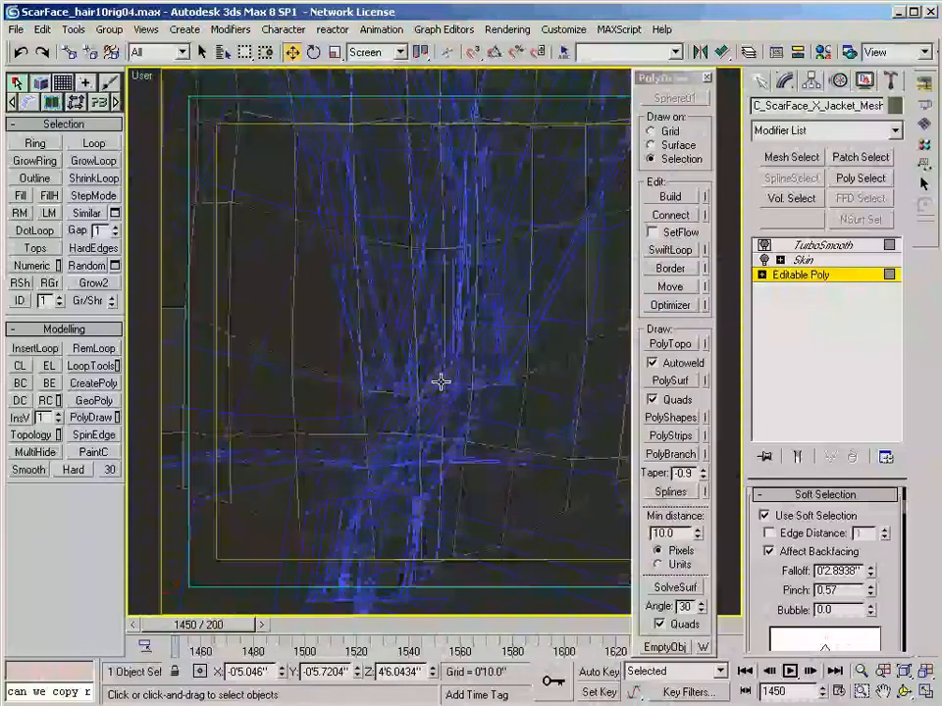
pyautogui.click(387, 383)
pyautogui.hotkey('alt', 'l')
pyautogui.press('s')
pyautogui.scroll(4, 390, 380)
pyautogui.press('4')
pyautogui.click(336, 412)
pyautogui.press('2')
pyautogui.press('3')
pyautogui.click(332, 410)
pyautogui.scroll(-2, 344, 410)
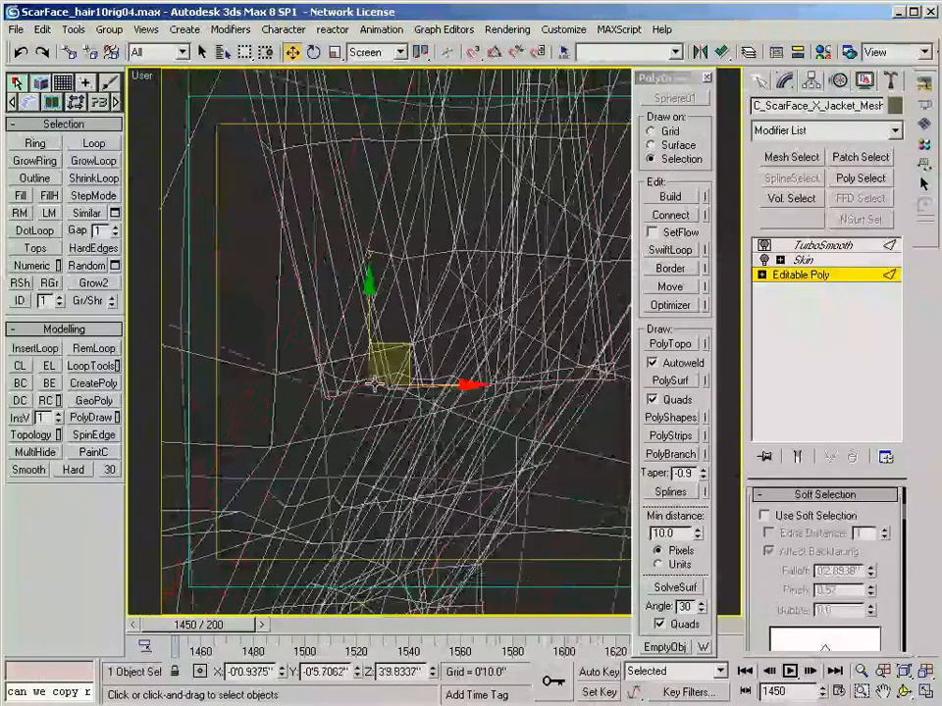
# - Pick an edge ring at the jacket's front closure, prepare it for rotation, and restore shaded display
pyautogui.click(369, 385)
pyautogui.scroll(-2, 369, 386)
pyautogui.moveTo(369, 385); pyautogui.dragTo(320, 410, button='middle')
pyautogui.press('r')
pyautogui.press('F3')
pyautogui.press('F3')
pyautogui.press('w')
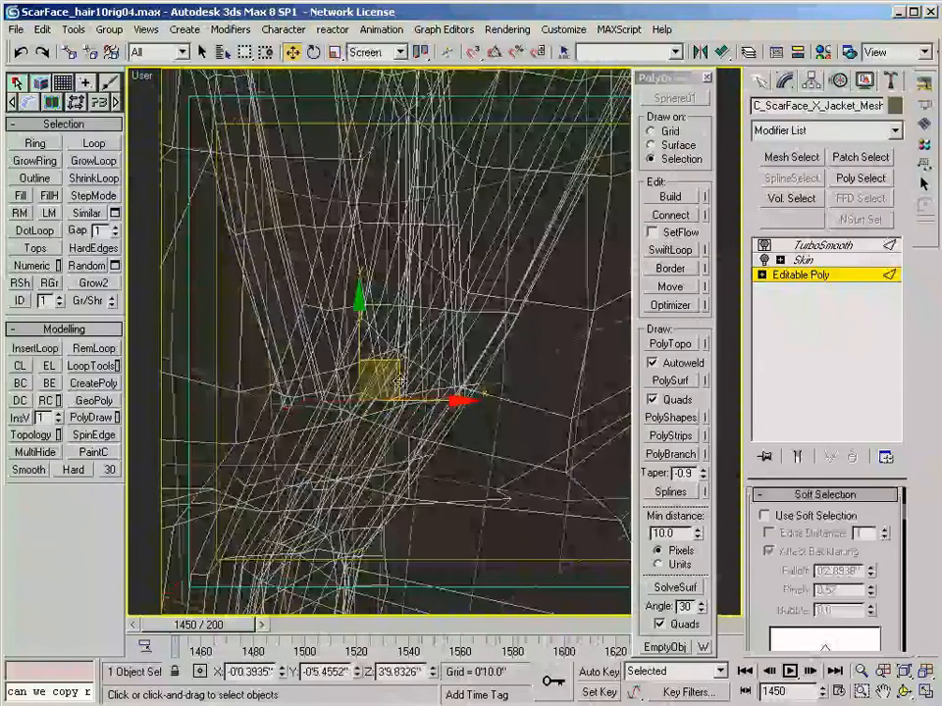
pyautogui.press('2')
pyautogui.click(265, 376)
pyautogui.hotkey('alt', 'r')
pyautogui.press('e')
pyautogui.press('F3')
pyautogui.scroll(-5, 403, 338)
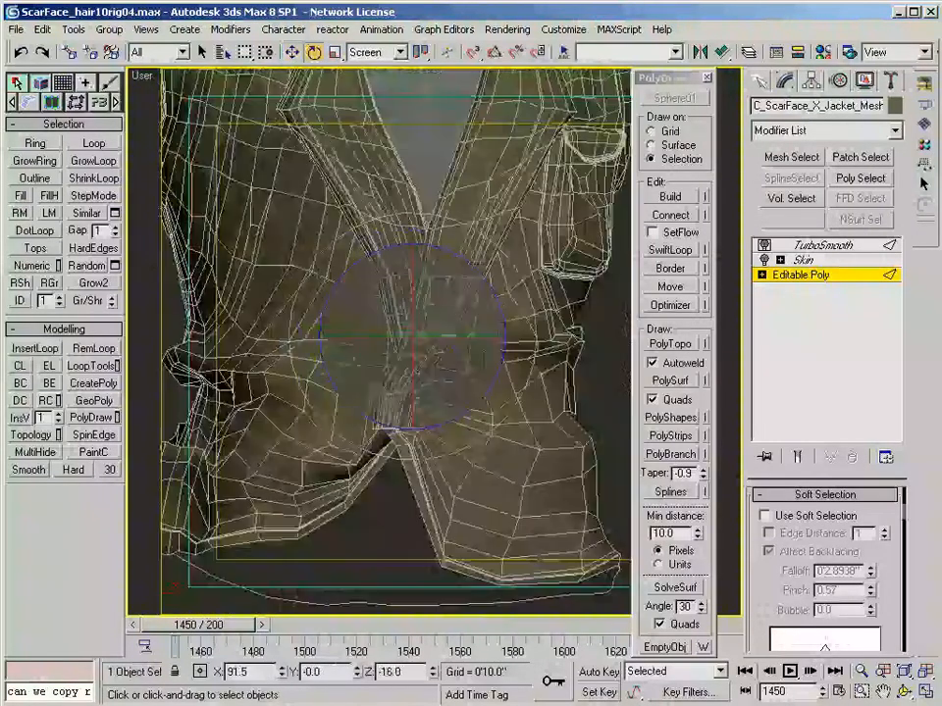
# - Return the jacket to its TurboSmooth level, save the scene, and check the smoothed collar
pyautogui.click(793, 278)
pyautogui.click(819, 245)
pyautogui.moveTo(574, 356)
pyautogui.keyDown('alt'); pyautogui.mouseDown(button='middle')
pyautogui.moveTo(633, 322)
pyautogui.moveTo(578, 326)
pyautogui.moveTo(515, 294)
pyautogui.moveTo(379, 391)
pyautogui.moveTo(437, 378)
pyautogui.mouseUp(button='middle'); pyautogui.keyUp('alt')
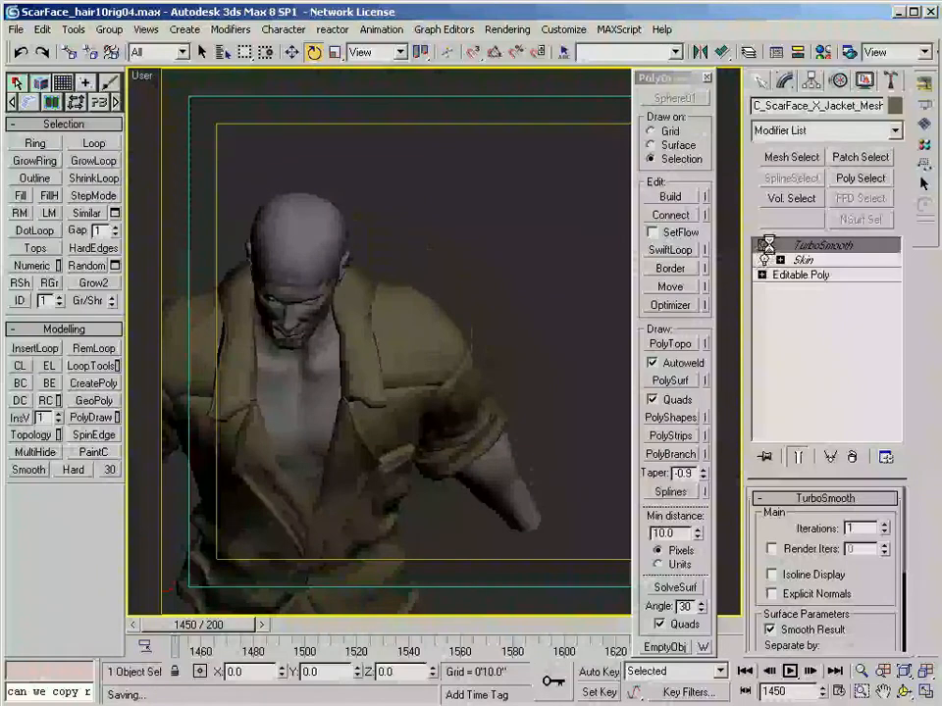
pyautogui.keyDown('alt'); pyautogui.moveTo(331, 305); pyautogui.dragTo(597, 276, button='middle'); pyautogui.keyUp('alt')
# - Select the polygons at the jacket's collar tips and set the soft selection falloff to 0'4.0224"
pyautogui.click(820, 276)
pyautogui.press('5')
pyautogui.moveTo(325, 333); pyautogui.dragTo(358, 354, button='middle')
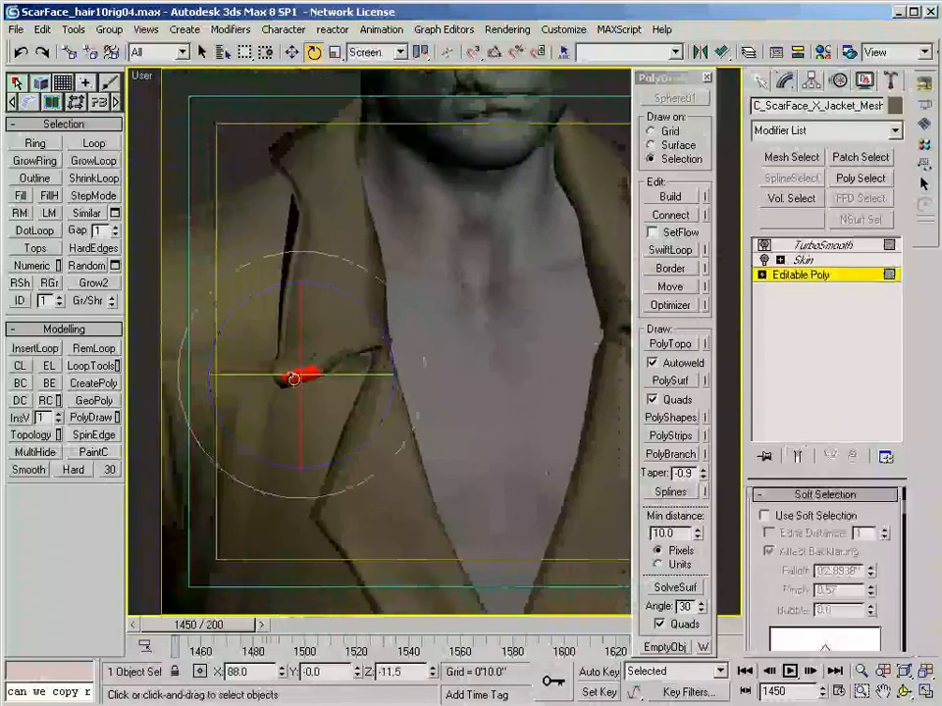
pyautogui.keyDown('alt'); pyautogui.moveTo(295, 378); pyautogui.dragTo(472, 360, button='middle'); pyautogui.keyUp('alt')
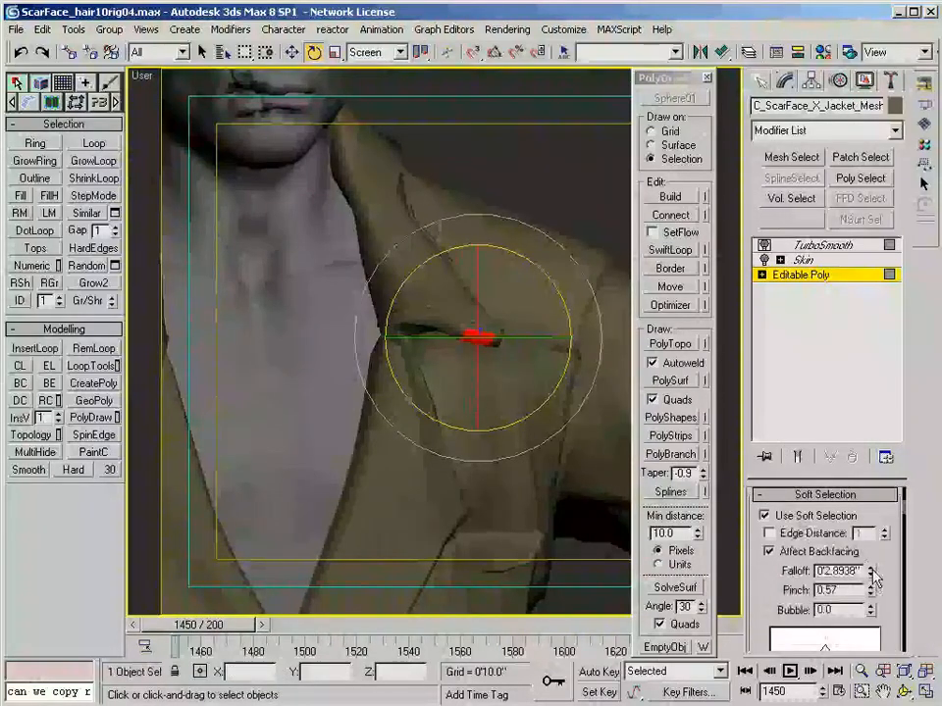
pyautogui.moveTo(872, 571); pyautogui.dragTo(871, 555)
# - In the Right view, select the whole group of polygons around the collar tips
pyautogui.keyDown('alt'); pyautogui.moveTo(515, 502); pyautogui.dragTo(437, 499, button='middle'); pyautogui.keyUp('alt')
pyautogui.press('r')
pyautogui.moveTo(448, 260); pyautogui.dragTo(318, 422, button='middle')
pyautogui.press('F3')
pyautogui.press('w')
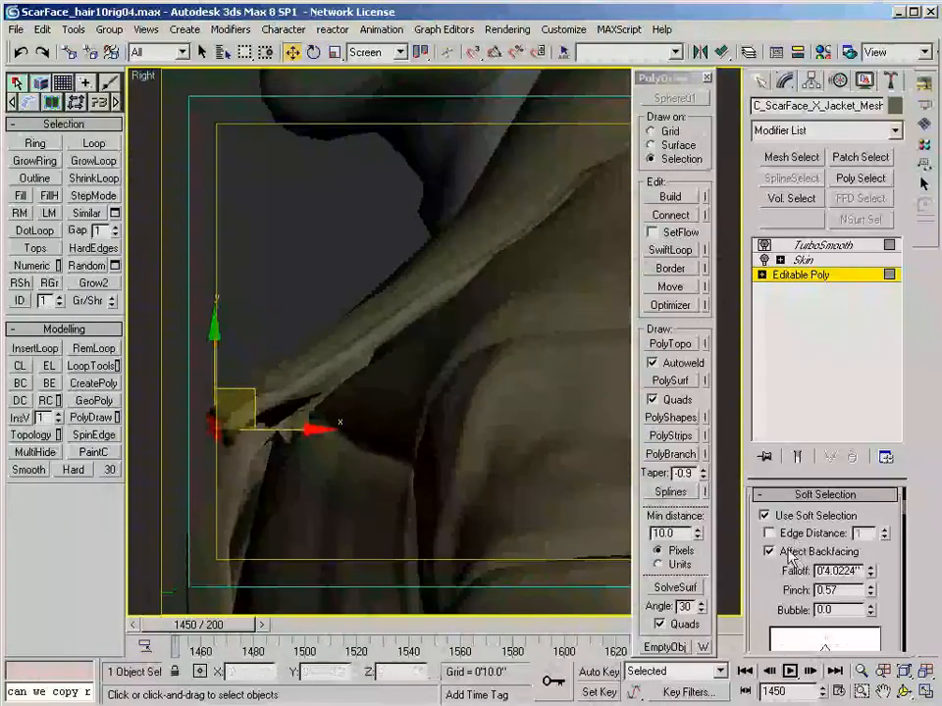
pyautogui.scroll(-3, 256, 396)
pyautogui.moveTo(303, 342); pyautogui.dragTo(352, 326, button='middle')
pyautogui.moveTo(256, 311); pyautogui.dragTo(386, 384)
# - Adjust the soft-selected collar tips against the jacket's chest, checking them in wireframe and shaded display
pyautogui.moveTo(393, 363)
pyautogui.mouseDown(button='middle')
pyautogui.moveTo(345, 406)
pyautogui.moveTo(458, 397)
pyautogui.moveTo(412, 402)
pyautogui.moveTo(377, 376)
pyautogui.mouseUp(button='middle')
pyautogui.press('F3')
pyautogui.press('r')
pyautogui.keyDown('alt'); pyautogui.moveTo(424, 328); pyautogui.dragTo(411, 275, button='middle'); pyautogui.keyUp('alt')
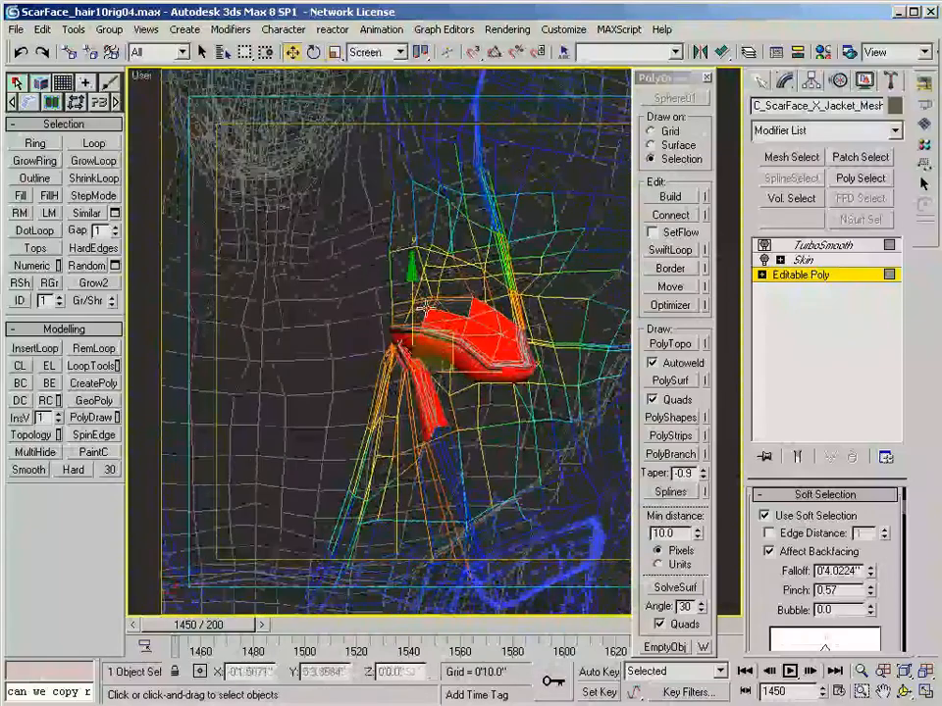
pyautogui.scroll(-3, 389, 368)
pyautogui.press('F3')
pyautogui.moveTo(389, 368)
pyautogui.keyDown('alt'); pyautogui.mouseDown(button='middle')
pyautogui.moveTo(465, 353)
pyautogui.moveTo(379, 377)
pyautogui.mouseUp(button='middle'); pyautogui.keyUp('alt')
pyautogui.scroll(3, 389, 372)
pyautogui.press('F3')
# - Starting from the Front view, select a polygon on the collar's outer edge and lower it slightly toward the shoulder
pyautogui.press('f')
pyautogui.keyDown('alt'); pyautogui.moveTo(188, 365); pyautogui.dragTo(393, 294, button='middle'); pyautogui.keyUp('alt')
pyautogui.scroll(-3, 572, 327)
pyautogui.press('F4')
pyautogui.press('F4')
pyautogui.scroll(3, 572, 328)
pyautogui.scroll(2, 437, 303)
pyautogui.click(435, 292)
pyautogui.scroll(4, 435, 292)
pyautogui.moveTo(474, 293); pyautogui.dragTo(520, 490, button='middle')
pyautogui.moveTo(433, 418); pyautogui.dragTo(432, 423)
pyautogui.scroll(-2, 433, 423)
pyautogui.keyDown('alt'); pyautogui.moveTo(432, 423); pyautogui.dragTo(392, 373, button='middle'); pyautogui.keyUp('alt')
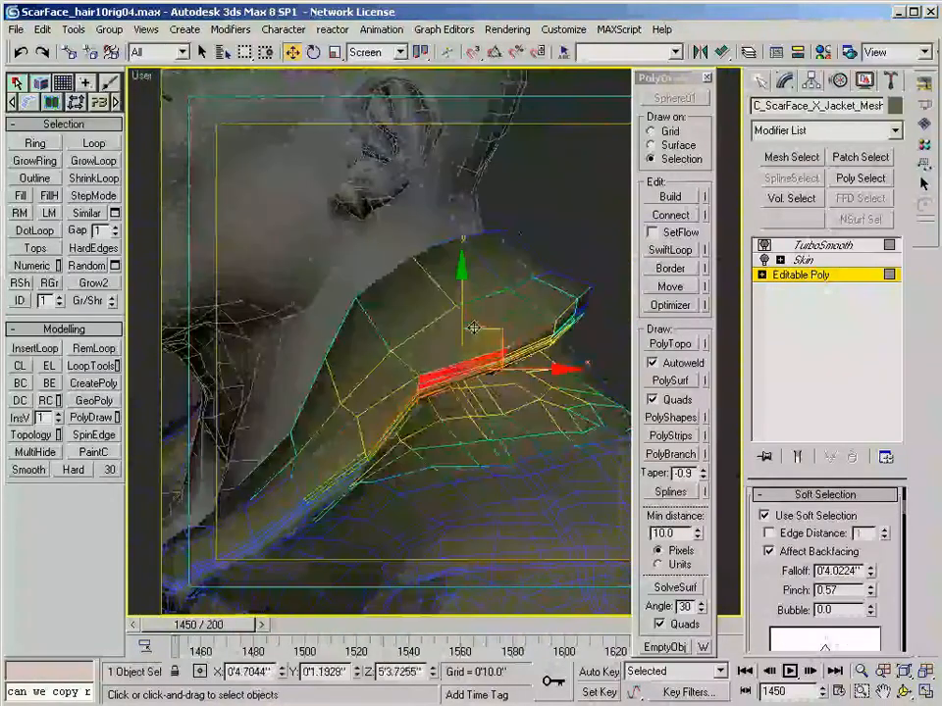
# - Raise the soft-selected polygons where the side of the collar meets the shoulder
pyautogui.keyDown('alt'); pyautogui.moveTo(459, 305); pyautogui.dragTo(448, 415, button='middle'); pyautogui.keyUp('alt')
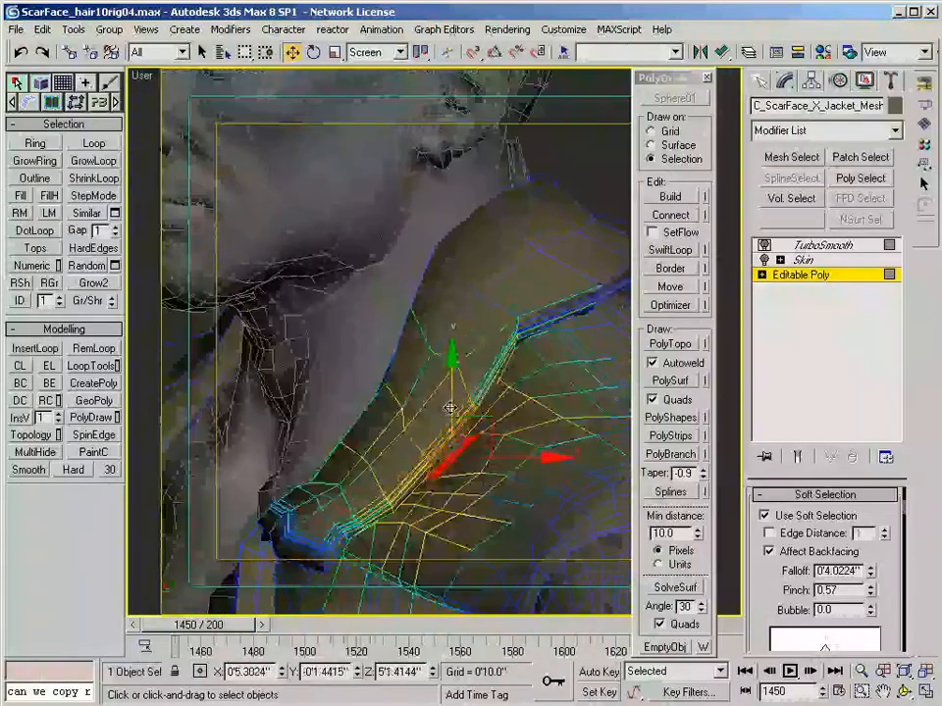
pyautogui.moveTo(451, 397); pyautogui.dragTo(450, 394)
pyautogui.scroll(-4, 450, 393)
pyautogui.keyDown('alt'); pyautogui.moveTo(461, 394); pyautogui.dragTo(628, 420, button='middle'); pyautogui.keyUp('alt')
pyautogui.scroll(2, 269, 448)
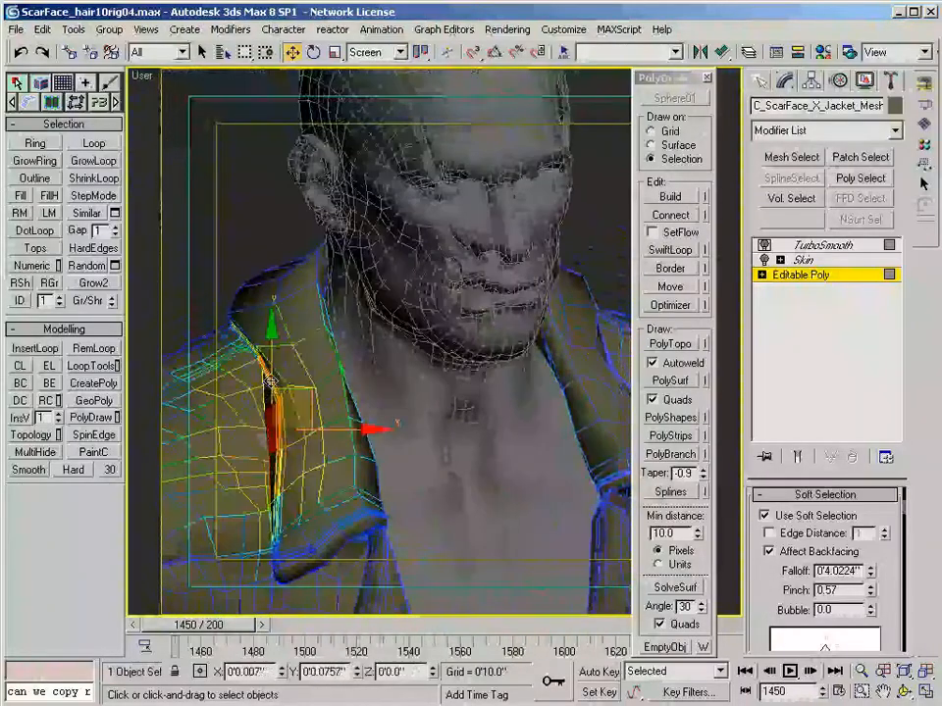
pyautogui.moveTo(267, 360); pyautogui.dragTo(266, 355)
# - Select further polygons along the collar's edge on both sides and around the back to refine its fit
pyautogui.keyDown('alt'); pyautogui.moveTo(267, 355); pyautogui.dragTo(261, 366, button='middle'); pyautogui.keyUp('alt')
pyautogui.click(261, 366)
pyautogui.keyDown('alt'); pyautogui.moveTo(569, 368); pyautogui.dragTo(534, 394, button='middle'); pyautogui.keyUp('alt')
pyautogui.scroll(2, 265, 432)
pyautogui.click(256, 440)
pyautogui.keyDown('alt'); pyautogui.moveTo(422, 417); pyautogui.dragTo(235, 422, button='middle'); pyautogui.keyUp('alt')
pyautogui.moveTo(246, 422); pyautogui.dragTo(549, 388, button='middle')
pyautogui.scroll(-3, 446, 365)
pyautogui.click(451, 377)
pyautogui.click(509, 355)
pyautogui.scroll(3, 540, 336)
pyautogui.scroll(-3, 540, 336)
pyautogui.click(498, 373)
# - Select edges on both sides of the collar and set soft selection's Edge Distance to 30, using World coordinates
pyautogui.press('2')
pyautogui.click(302, 343)
pyautogui.keyDown('alt'); pyautogui.moveTo(391, 446); pyautogui.dragTo(395, 475, button='middle'); pyautogui.keyUp('alt')
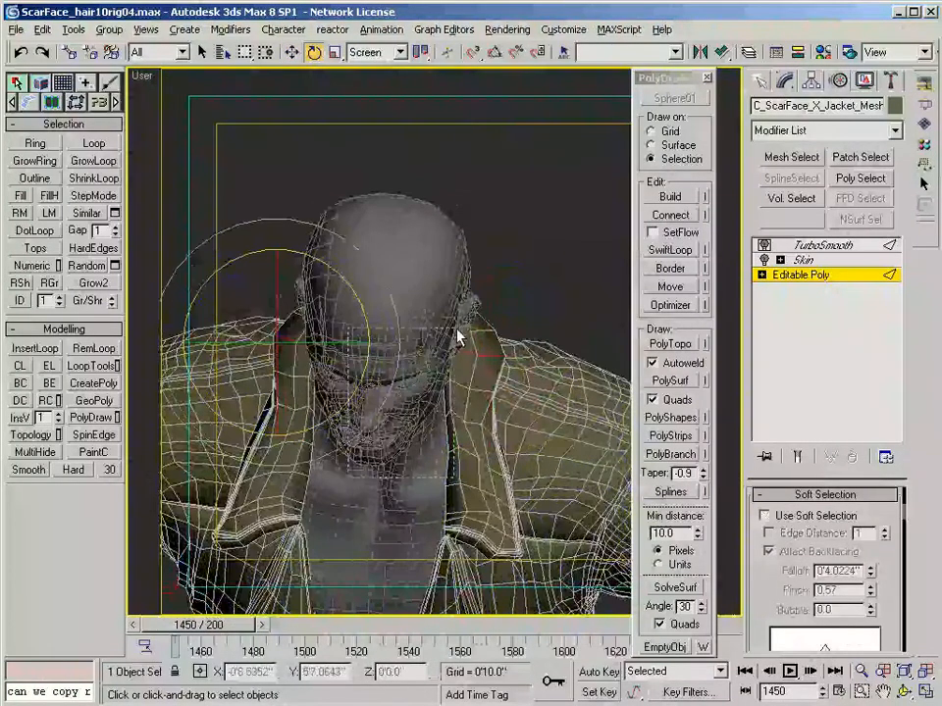
pyautogui.keyDown('alt'); pyautogui.moveTo(290, 341); pyautogui.dragTo(489, 376, button='middle'); pyautogui.keyUp('alt')
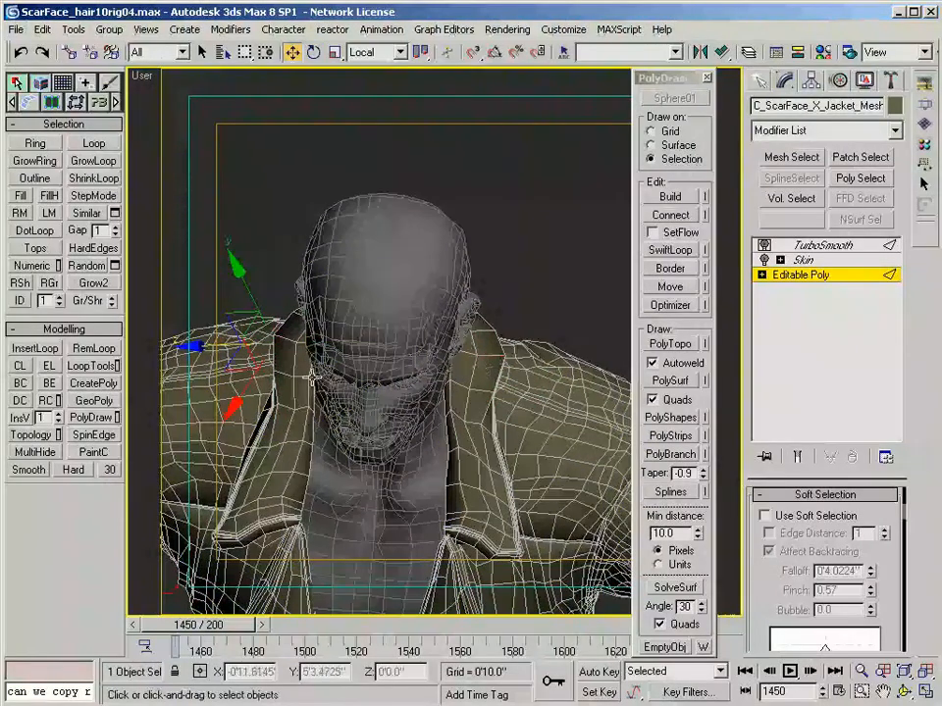
pyautogui.press('s')
pyautogui.scroll(1, 317, 389)
pyautogui.moveTo(280, 378); pyautogui.dragTo(317, 364, button='middle')
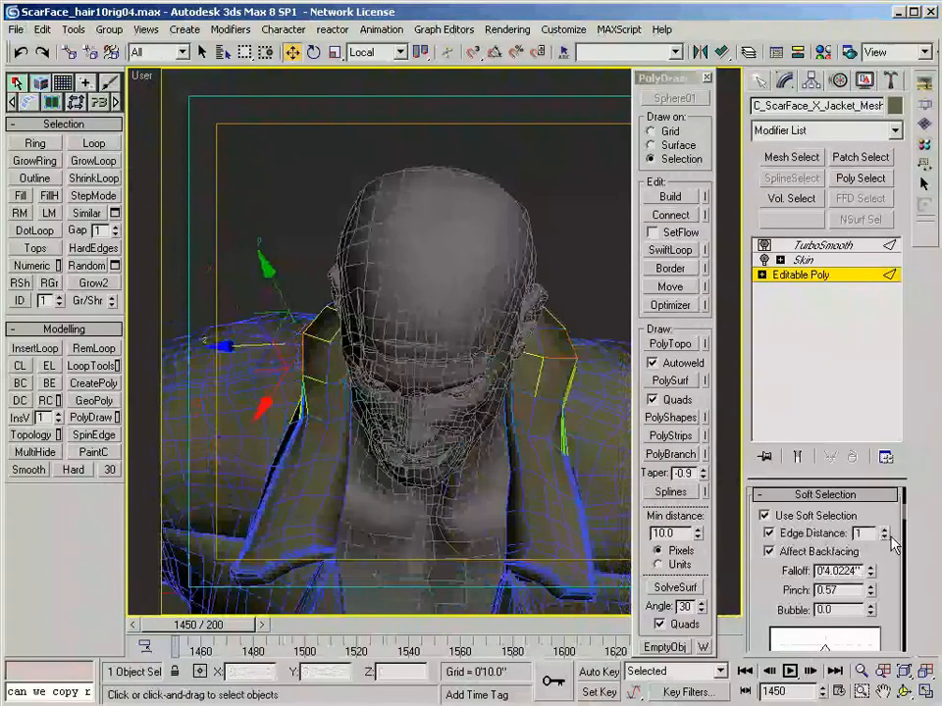
pyautogui.keyDown('alt'); pyautogui.moveTo(253, 343); pyautogui.dragTo(442, 343, button='middle'); pyautogui.keyUp('alt')
pyautogui.keyDown('alt'); pyautogui.moveTo(464, 243); pyautogui.dragTo(487, 253, button='middle'); pyautogui.keyUp('alt')
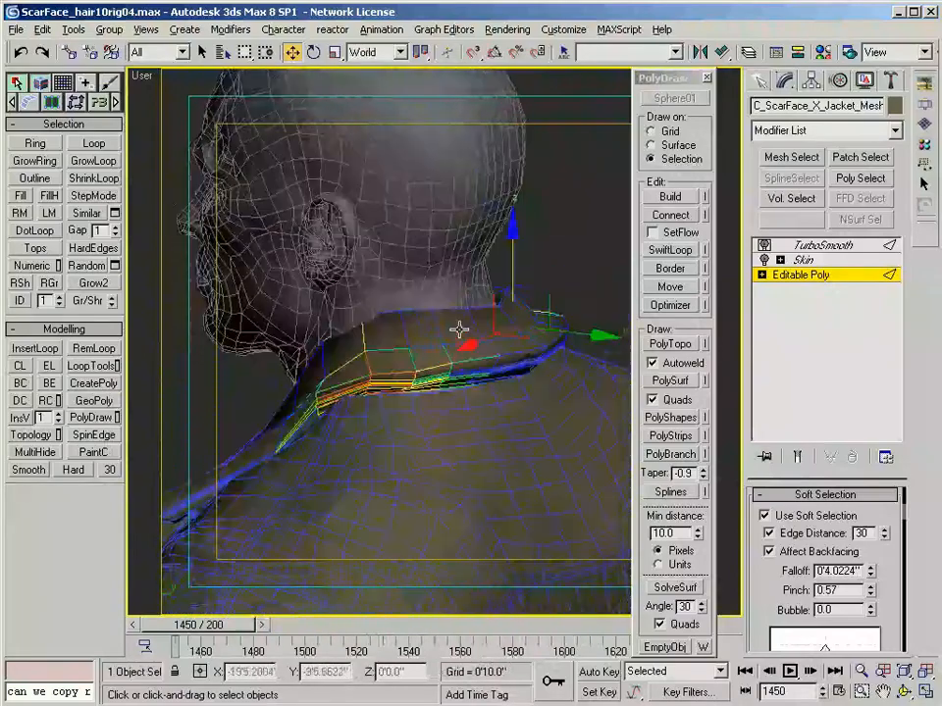
# - Select the edge loop on the jacket's shoulders directly beneath the back of the collar
pyautogui.scroll(4, 407, 396)
pyautogui.press('2')
pyautogui.click(428, 393)
pyautogui.keyDown('alt'); pyautogui.moveTo(428, 393); pyautogui.dragTo(311, 374, button='middle'); pyautogui.keyUp('alt')
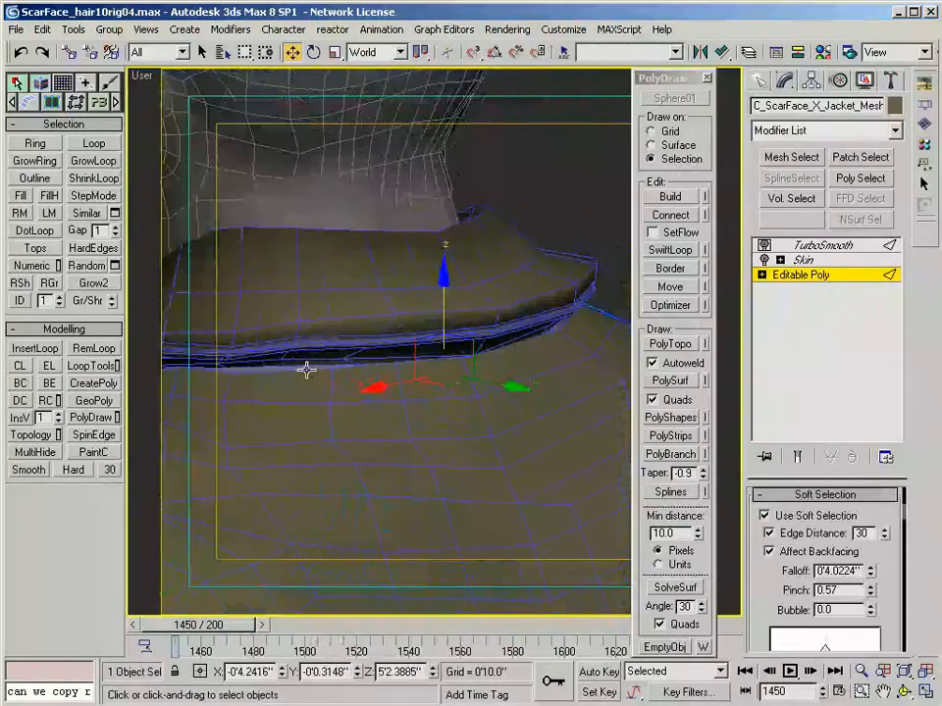
pyautogui.hotkey('alt', 'l')
pyautogui.scroll(-4, 335, 416)
# - In the Right view, move the soft-selected edge loop beneath the collar slightly downward
pyautogui.press('r')
pyautogui.moveTo(335, 416); pyautogui.dragTo(379, 401, button='middle')
pyautogui.scroll(6, 447, 238)
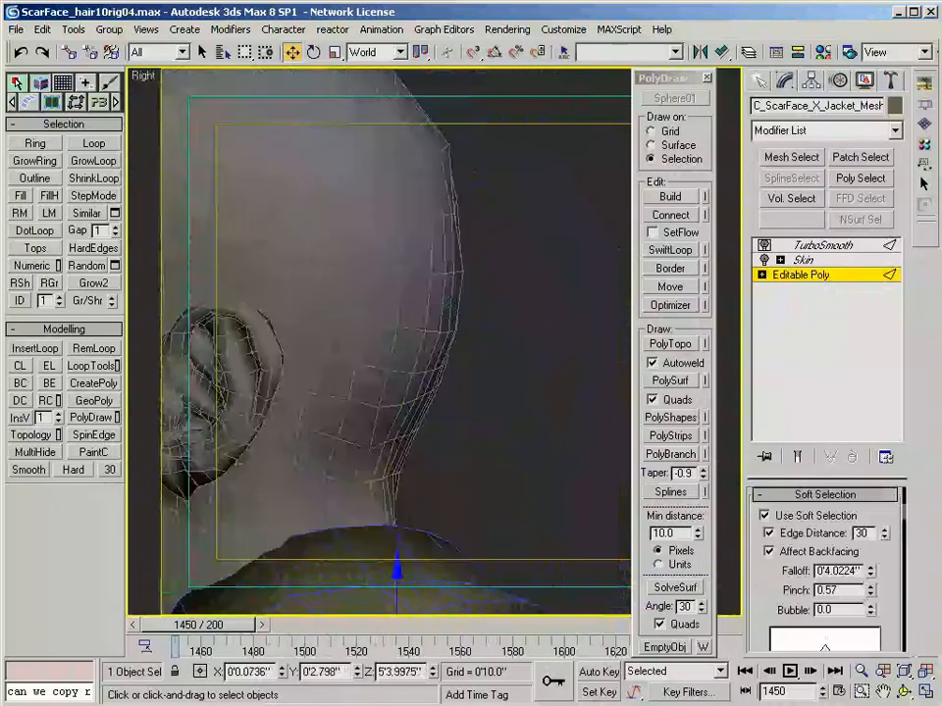
pyautogui.press('r')
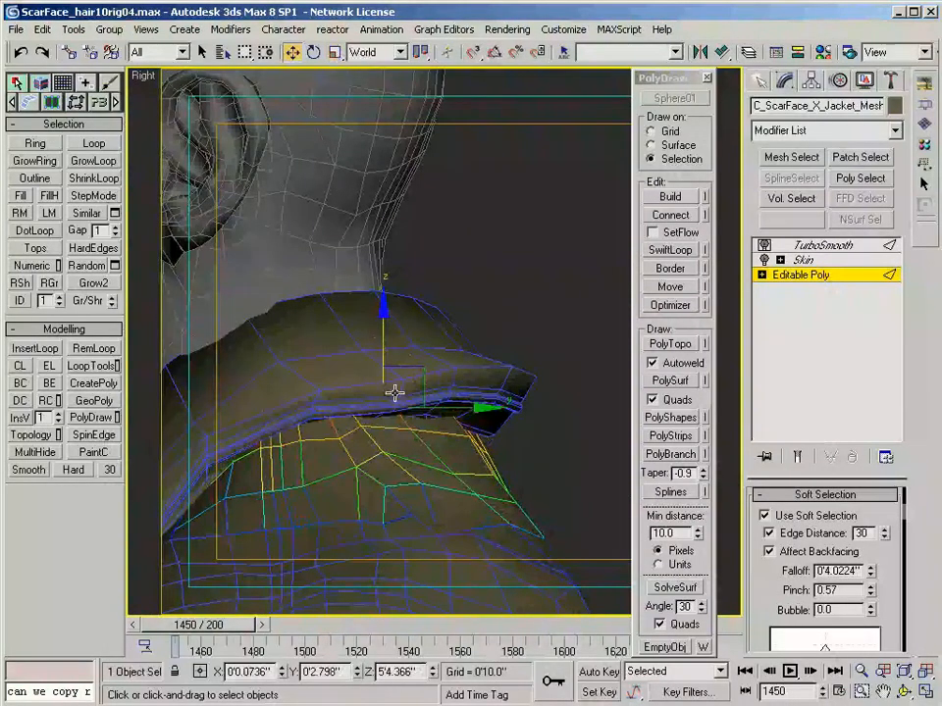
pyautogui.moveTo(386, 330); pyautogui.dragTo(386, 339)
pyautogui.press('w')
# - Return the jacket to its smoothed result without edged faces and review the collar from several angles
pyautogui.keyDown('alt'); pyautogui.moveTo(412, 343); pyautogui.dragTo(330, 355, button='middle'); pyautogui.keyUp('alt')
pyautogui.scroll(-6, 330, 355)
pyautogui.keyDown('alt'); pyautogui.moveTo(579, 347); pyautogui.dragTo(383, 344, button='middle'); pyautogui.keyUp('alt')
pyautogui.click(846, 275)
pyautogui.press('F4')
pyautogui.keyDown('alt'); pyautogui.moveTo(606, 302); pyautogui.dragTo(431, 340, button='middle'); pyautogui.keyUp('alt')
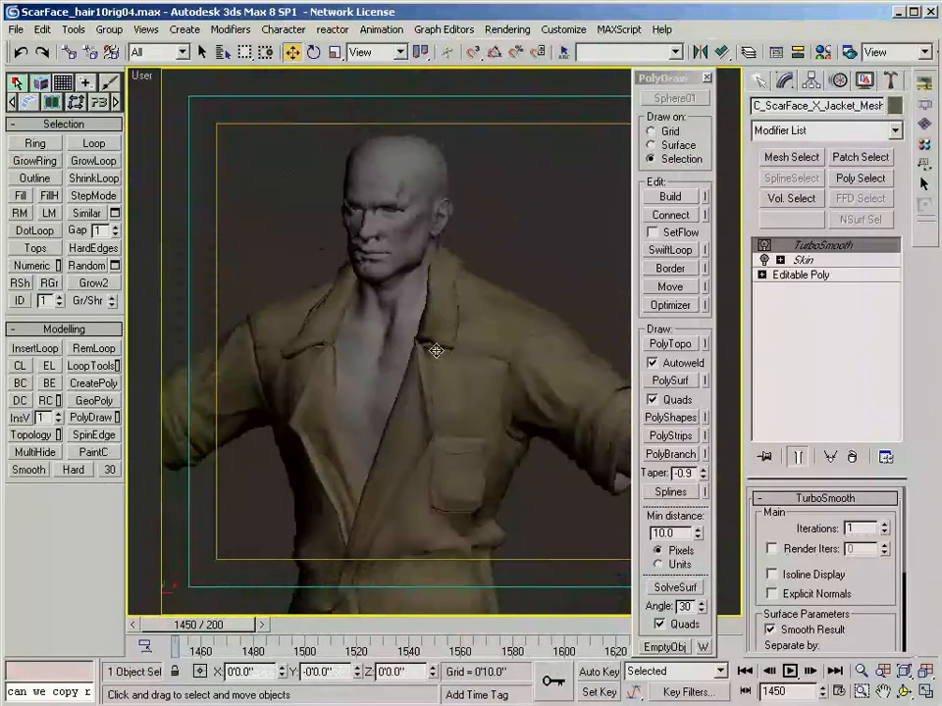
# - Select the vertices at the collar's lower corner in the jacket's Editable Poly and set the move reference coordinates to Screen
pyautogui.scroll(5, 430, 341)
pyautogui.click(827, 278)
pyautogui.moveTo(466, 441); pyautogui.dragTo(427, 414, button='middle')
pyautogui.press('1')
pyautogui.click(484, 405)
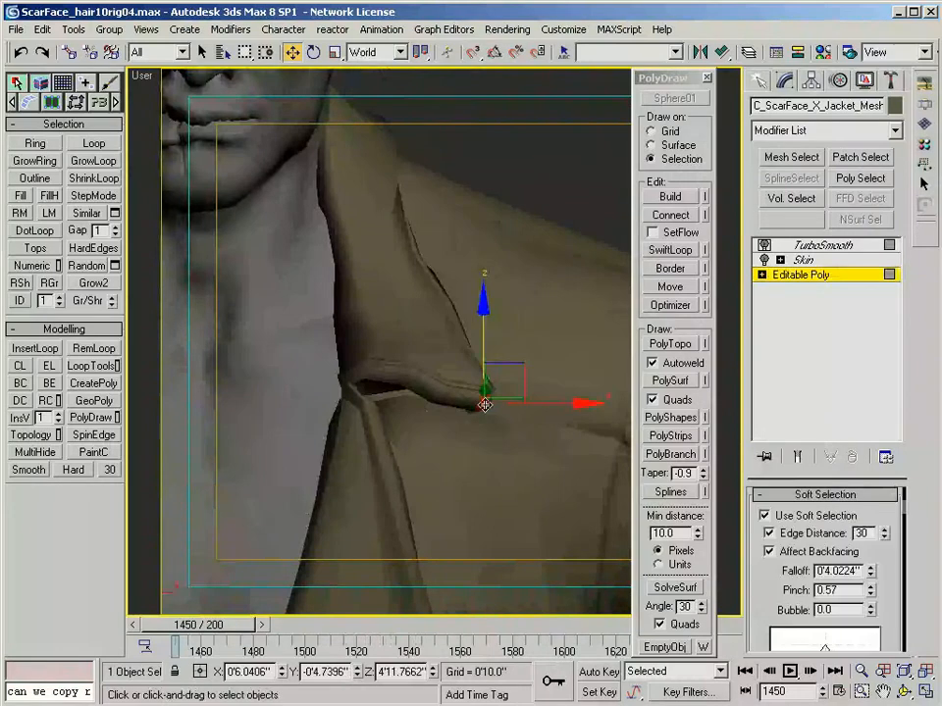
pyautogui.keyDown('alt'); pyautogui.moveTo(484, 404); pyautogui.dragTo(506, 388, button='middle'); pyautogui.keyUp('alt')
pyautogui.moveTo(524, 380); pyautogui.dragTo(532, 372)
pyautogui.hotkey('ctrl', 'z')
pyautogui.keyDown('alt'); pyautogui.rightClick(524, 380); pyautogui.keyUp('alt')
pyautogui.click(551, 330)
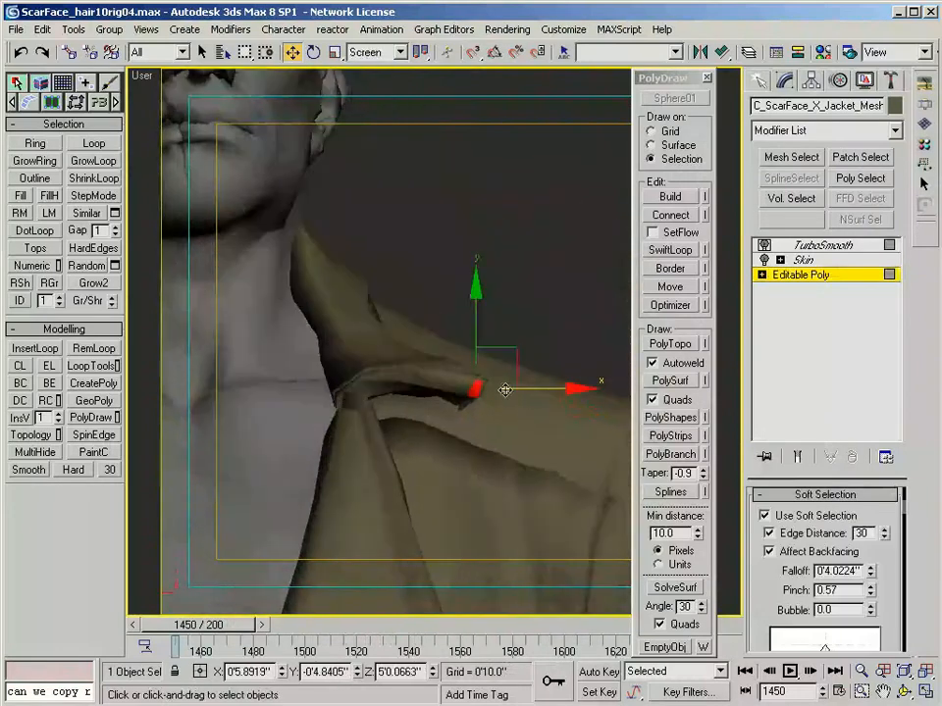
# - In wireframe, adjust the vertices at the collar's lower corner with soft selection active
pyautogui.scroll(4, 535, 392)
pyautogui.keyDown('alt'); pyautogui.moveTo(506, 488); pyautogui.dragTo(526, 395, button='middle'); pyautogui.keyUp('alt')
pyautogui.press('F3')
pyautogui.press('1')
pyautogui.moveTo(437, 432); pyautogui.dragTo(461, 446)
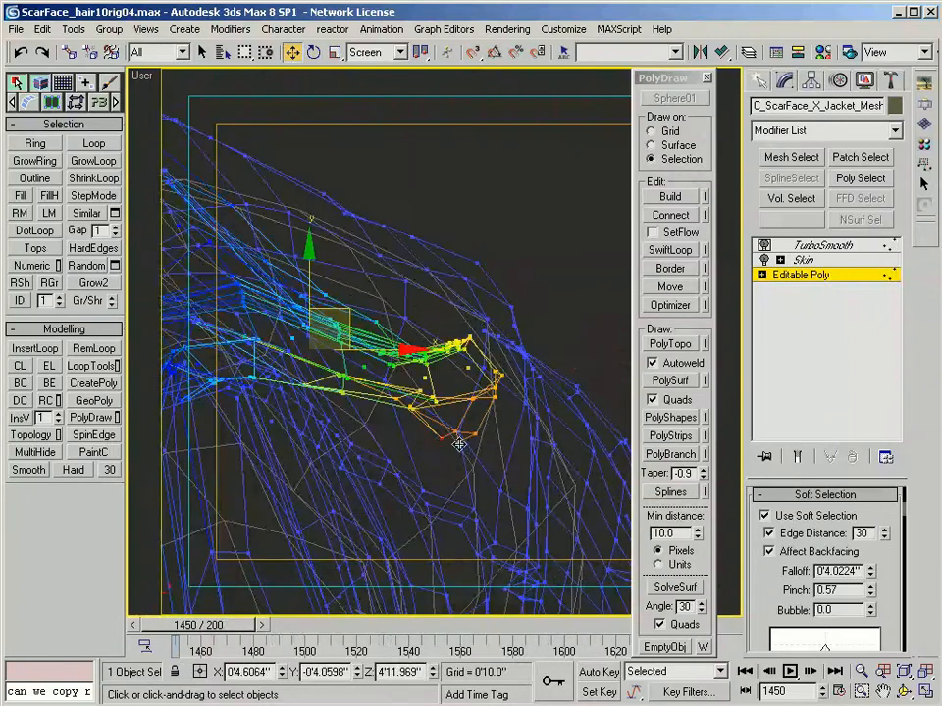
# - Turn off soft selection, return to shaded display with edged faces, and select an edge beside the gap under the collar's corner
pyautogui.press('s')
pyautogui.moveTo(464, 461)
pyautogui.keyDown('alt'); pyautogui.mouseDown(button='middle')
pyautogui.moveTo(412, 460)
pyautogui.moveTo(392, 426)
pyautogui.moveTo(453, 395)
pyautogui.moveTo(399, 329)
pyautogui.moveTo(421, 359)
pyautogui.moveTo(357, 401)
pyautogui.mouseUp(button='middle'); pyautogui.keyUp('alt')
pyautogui.press('F3')
pyautogui.press('F3')
pyautogui.press('F4')
pyautogui.press('F3')
pyautogui.press('2')
pyautogui.click(357, 401)
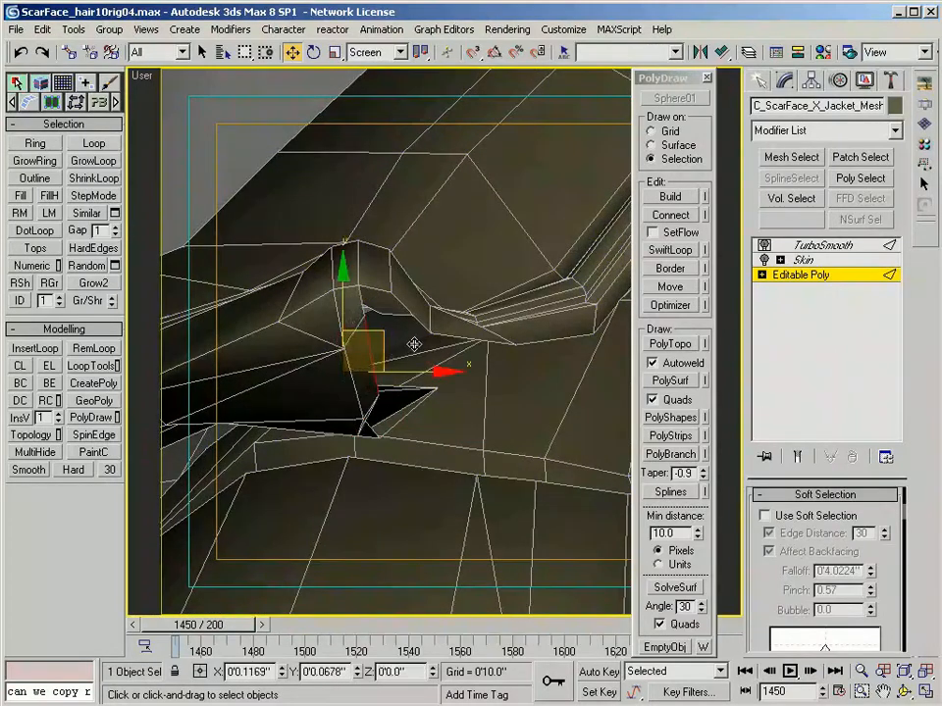
# - Reposition a vertex beside the gap beneath the collar's corner and select the adjacent polygon
pyautogui.keyDown('alt'); pyautogui.moveTo(412, 345); pyautogui.dragTo(383, 438, button='middle'); pyautogui.keyUp('alt')
pyautogui.press('1')
pyautogui.moveTo(401, 412); pyautogui.dragTo(406, 406)
pyautogui.keyDown('alt'); pyautogui.moveTo(407, 406); pyautogui.dragTo(384, 388, button='middle'); pyautogui.keyUp('alt')
pyautogui.press('4')
pyautogui.click(381, 383)
# - Move the vertices on the collar's underside near the corner to even out their layout
pyautogui.moveTo(331, 314); pyautogui.dragTo(336, 375, button='middle')
pyautogui.press('1')
pyautogui.moveTo(333, 371); pyautogui.dragTo(352, 377)
pyautogui.keyDown('alt'); pyautogui.moveTo(340, 383); pyautogui.dragTo(308, 408, button='middle'); pyautogui.keyUp('alt')
pyautogui.moveTo(306, 412); pyautogui.dragTo(289, 418)
pyautogui.keyDown('alt'); pyautogui.moveTo(289, 419); pyautogui.dragTo(345, 372, button='middle'); pyautogui.keyUp('alt')
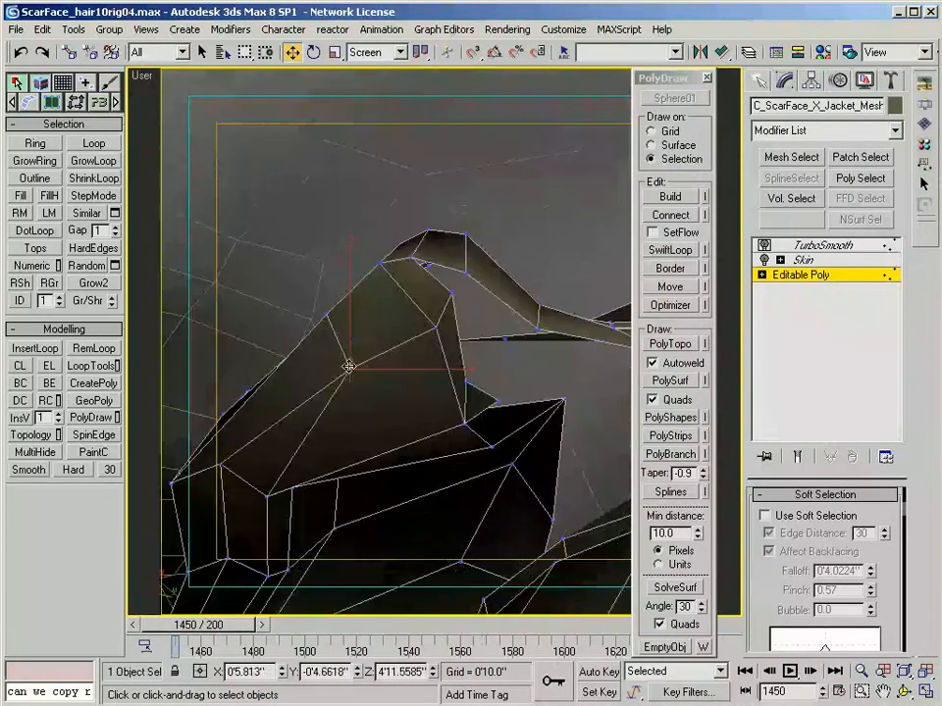
pyautogui.moveTo(326, 377); pyautogui.dragTo(325, 379)
# - Use Target Weld on the vertex at the edge of the gap in the collar's underside
pyautogui.keyDown('alt'); pyautogui.moveTo(325, 379); pyautogui.dragTo(363, 378, button='middle'); pyautogui.keyUp('alt')
pyautogui.rightClick(364, 379)
pyautogui.click(343, 503)
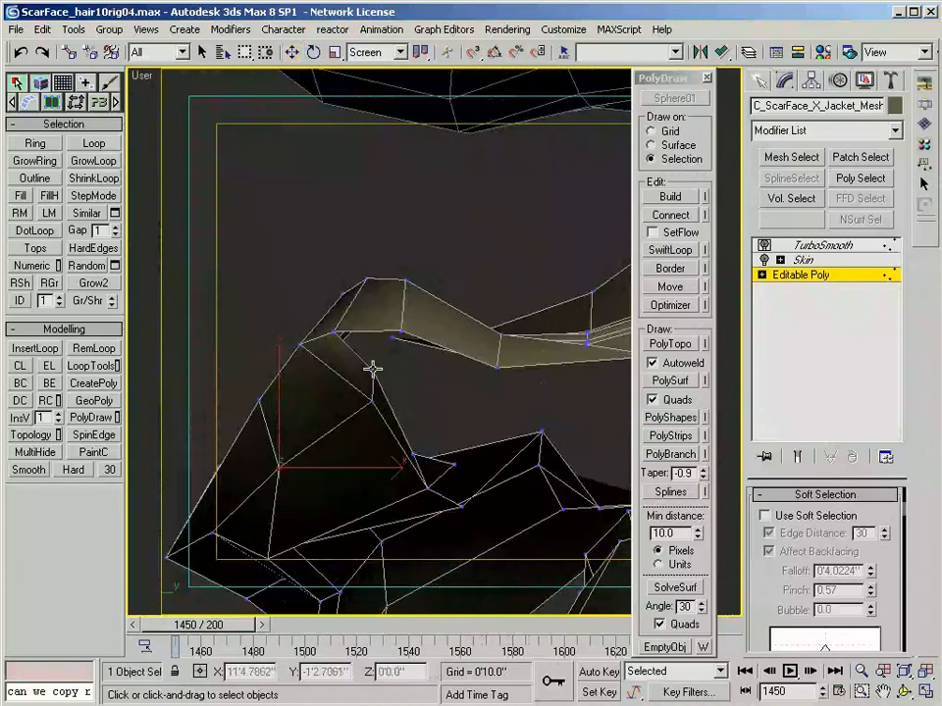
pyautogui.click(414, 453)
pyautogui.keyDown('alt'); pyautogui.moveTo(456, 371); pyautogui.dragTo(439, 396, button='middle'); pyautogui.keyUp('alt')
pyautogui.keyDown('alt'); pyautogui.moveTo(484, 355); pyautogui.dragTo(443, 336, button='middle'); pyautogui.keyUp('alt')
pyautogui.keyDown('alt'); pyautogui.moveTo(478, 383); pyautogui.dragTo(514, 404, button='middle'); pyautogui.keyUp('alt')
# - Target-weld another pair of neighbouring vertices on the collar's underside and return to the Move tool
pyautogui.press('w')
pyautogui.press('1')
pyautogui.keyDown('alt'); pyautogui.moveTo(420, 443); pyautogui.dragTo(360, 423, button='middle'); pyautogui.keyUp('alt')
pyautogui.rightClick(412, 497)
pyautogui.click(366, 612)
pyautogui.click(360, 422)
pyautogui.click(398, 351)
pyautogui.scroll(-1, 393, 382)
pyautogui.press('w')
# - Move an edge on the collar's underside upward and fine-tune its position
pyautogui.press('2')
pyautogui.click(308, 469)
pyautogui.keyDown('alt'); pyautogui.moveTo(316, 465); pyautogui.dragTo(314, 467, button='middle'); pyautogui.keyUp('alt')
pyautogui.moveTo(314, 467); pyautogui.dragTo(309, 420)
pyautogui.keyDown('alt'); pyautogui.moveTo(311, 415); pyautogui.dragTo(367, 336, button='middle'); pyautogui.keyUp('alt')
pyautogui.moveTo(340, 401); pyautogui.dragTo(343, 401)
pyautogui.press('1')
pyautogui.press('F3')
pyautogui.press('F3')
# - Cut a new edge across the polygons on the collar's underside beside the gap
pyautogui.moveTo(311, 496)
pyautogui.keyDown('alt'); pyautogui.mouseDown(button='middle')
pyautogui.moveTo(416, 393)
pyautogui.moveTo(396, 383)
pyautogui.moveTo(427, 388)
pyautogui.moveTo(378, 446)
pyautogui.moveTo(368, 433)
pyautogui.moveTo(378, 436)
pyautogui.moveTo(294, 427)
pyautogui.moveTo(340, 374)
pyautogui.moveTo(309, 414)
pyautogui.moveTo(334, 435)
pyautogui.moveTo(422, 362)
pyautogui.moveTo(391, 390)
pyautogui.mouseUp(button='middle'); pyautogui.keyUp('alt')
pyautogui.press('2')
pyautogui.scroll(2, 416, 393)
pyautogui.press('4')
pyautogui.rightClick(309, 408)
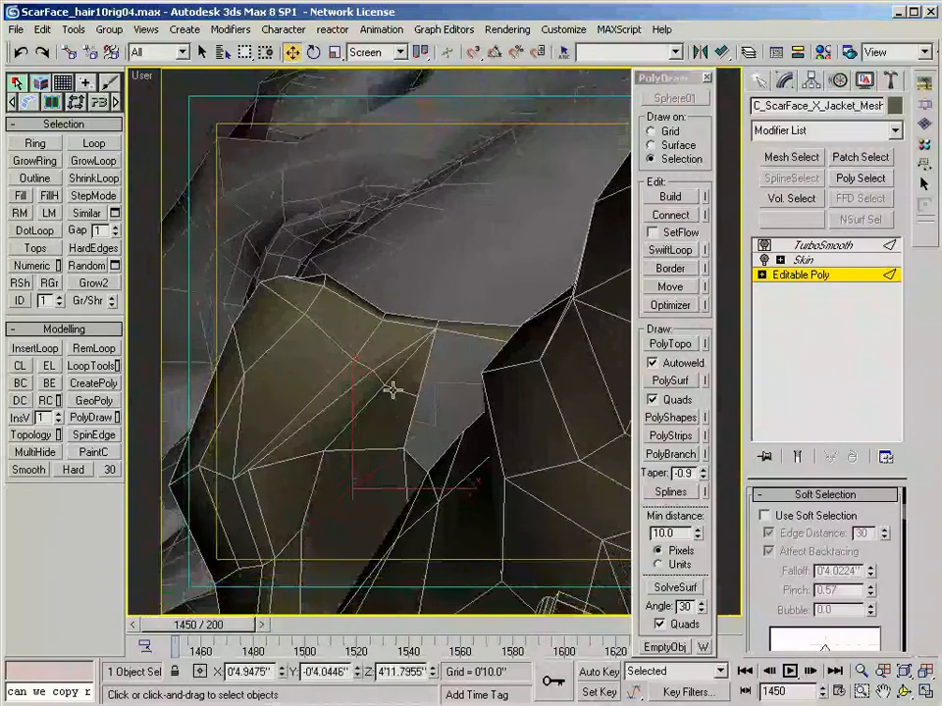
pyautogui.keyDown('alt'); pyautogui.moveTo(388, 464); pyautogui.dragTo(322, 424, button='middle'); pyautogui.keyUp('alt')
pyautogui.rightClick(322, 424)
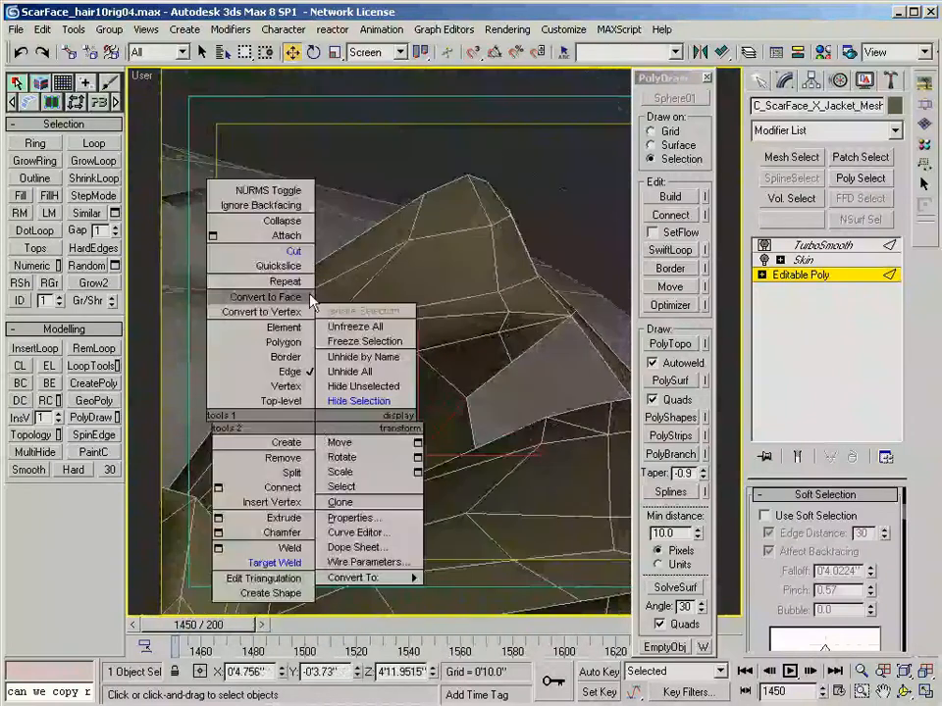
pyautogui.click(294, 251)
pyautogui.keyDown('alt'); pyautogui.moveTo(295, 251); pyautogui.dragTo(344, 331, button='middle'); pyautogui.keyUp('alt')
pyautogui.click(477, 465)
pyautogui.click(353, 398)
# - Select the diagonal edges around the new cut and clean up the edge flow on the collar's underside
pyautogui.keyDown('alt'); pyautogui.moveTo(353, 397); pyautogui.dragTo(433, 400, button='middle'); pyautogui.keyUp('alt')
pyautogui.press('4')
pyautogui.click(436, 401)
pyautogui.keyDown('alt'); pyautogui.moveTo(448, 349); pyautogui.dragTo(445, 395, button='middle'); pyautogui.keyUp('alt')
pyautogui.keyDown('alt'); pyautogui.moveTo(426, 454); pyautogui.dragTo(378, 484, button='middle'); pyautogui.keyUp('alt')
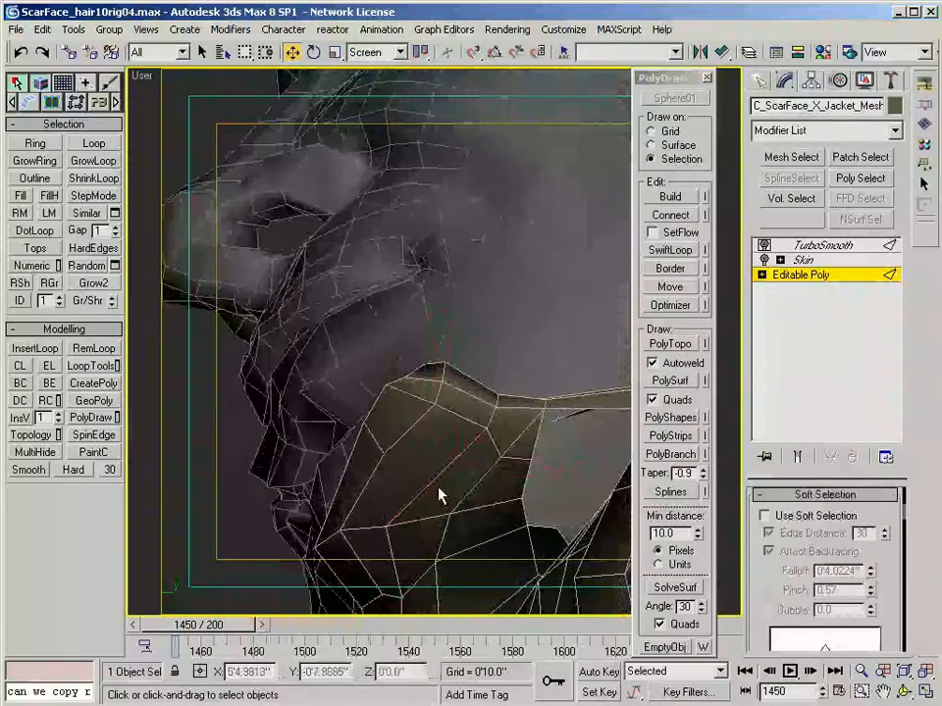
pyautogui.keyDown('alt'); pyautogui.moveTo(434, 476); pyautogui.dragTo(321, 452, button='middle'); pyautogui.keyUp('alt')
pyautogui.keyDown('ctrl'); pyautogui.click(383, 371); pyautogui.keyUp('ctrl')
pyautogui.rightClick(380, 368)
pyautogui.click(338, 255)
pyautogui.hotkey('alt', 'p')
# - Nudge a border vertex beside the gap in the collar's underside slightly downward
pyautogui.press('2')
pyautogui.click(331, 405)
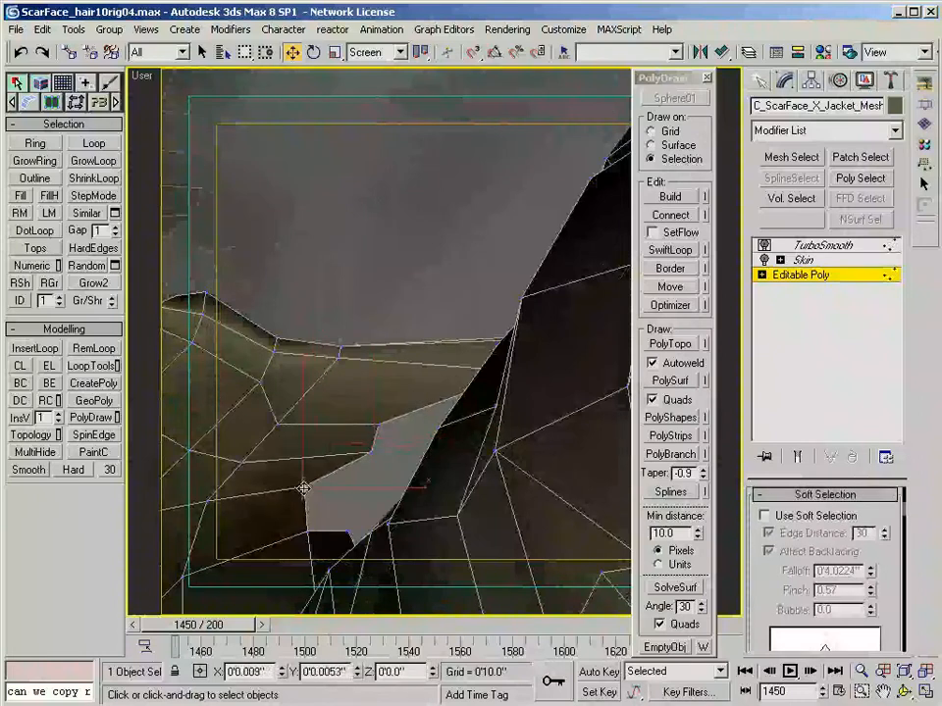
pyautogui.moveTo(303, 488); pyautogui.dragTo(304, 492)
pyautogui.scroll(-5, 304, 492)
pyautogui.keyDown('alt'); pyautogui.moveTo(324, 480); pyautogui.dragTo(459, 397, button='middle'); pyautogui.keyUp('alt')
# - Return to the TurboSmooth level and review the whole jacket without edged faces, ending in the Front view
pyautogui.click(808, 274)
pyautogui.click(822, 246)
pyautogui.press('z')
pyautogui.press('F4')
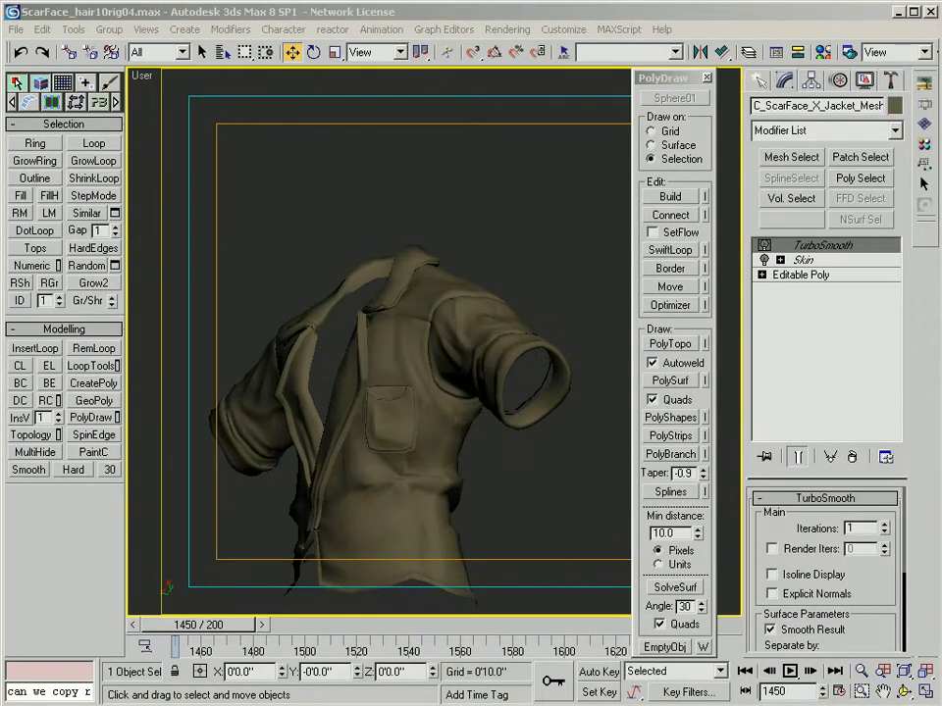
pyautogui.keyDown('alt'); pyautogui.moveTo(157, 324); pyautogui.dragTo(258, 361, button='middle'); pyautogui.keyUp('alt')
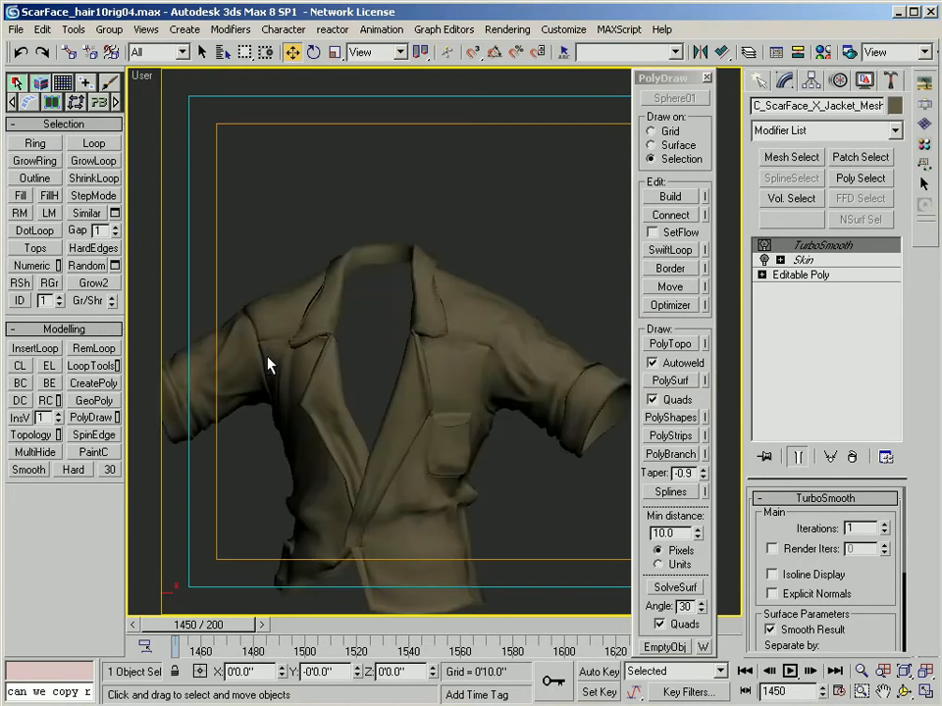
pyautogui.scroll(3, 429, 305)
pyautogui.press('f')
pyautogui.scroll(-3, 422, 299)
pyautogui.moveTo(429, 305); pyautogui.dragTo(501, 329, button='middle')
# - Return to the Editable Poly's polygon level with the collar and lapel polygons selected and inspect them in the Front view
pyautogui.press('F4')
pyautogui.scroll(2, 499, 326)
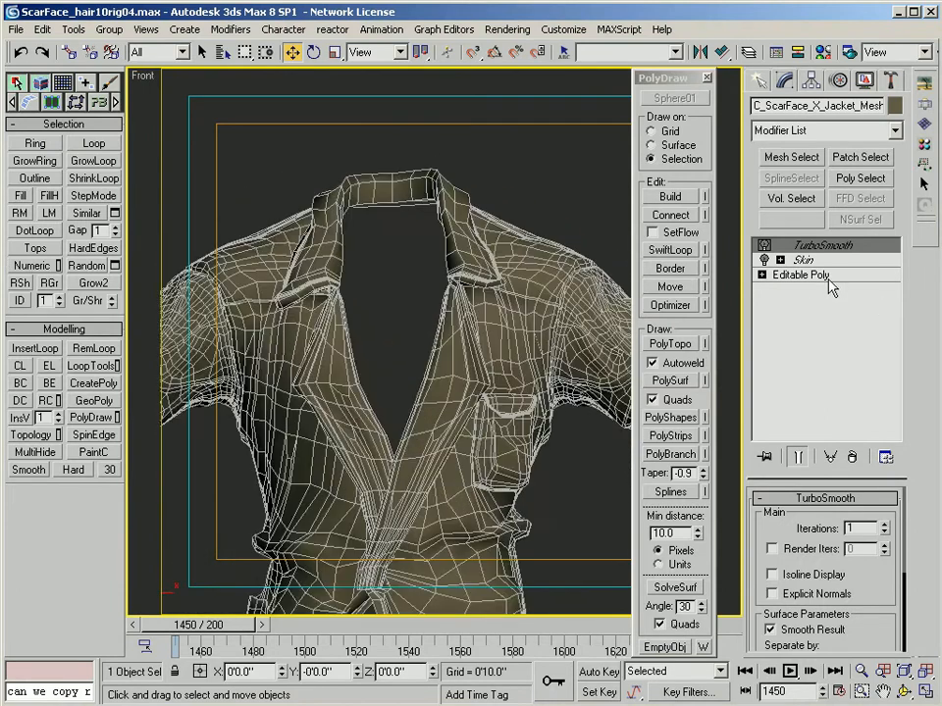
pyautogui.click(793, 275)
pyautogui.press('4')
pyautogui.scroll(-10, 773, 574)
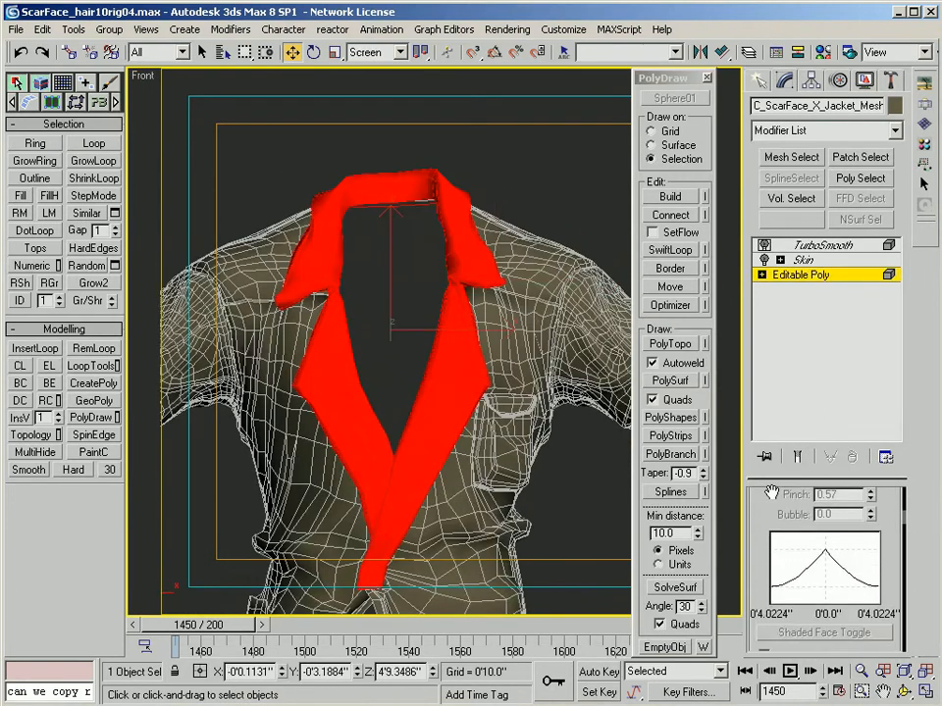
pyautogui.scroll(-5, 832, 579)
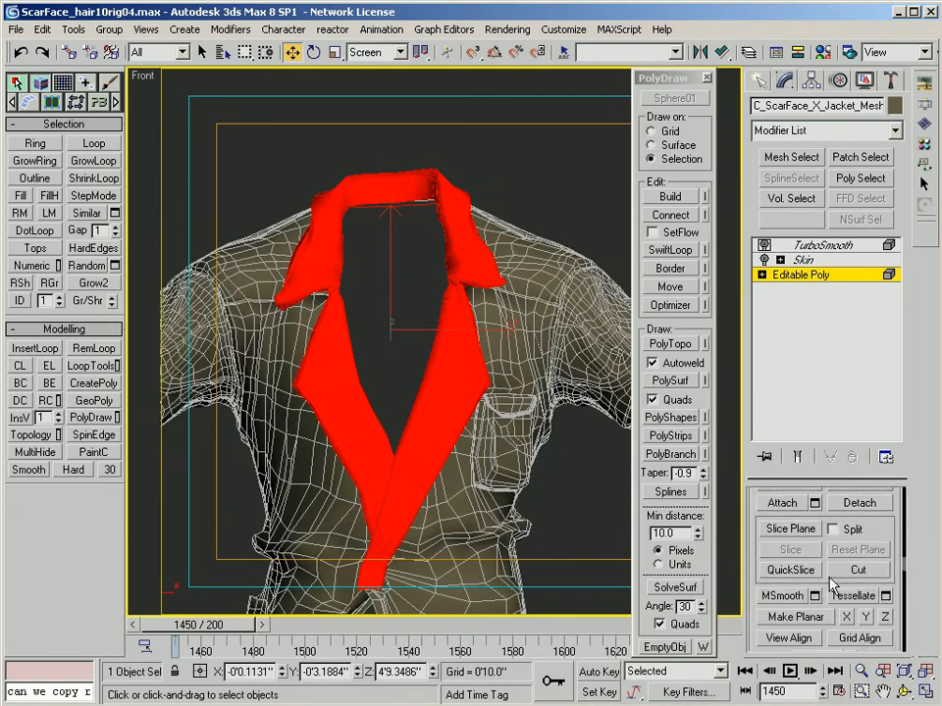
pyautogui.keyDown('alt'); pyautogui.moveTo(432, 353); pyautogui.dragTo(404, 330, button='middle'); pyautogui.keyUp('alt')
pyautogui.press('f')
pyautogui.scroll(5, 496, 349)
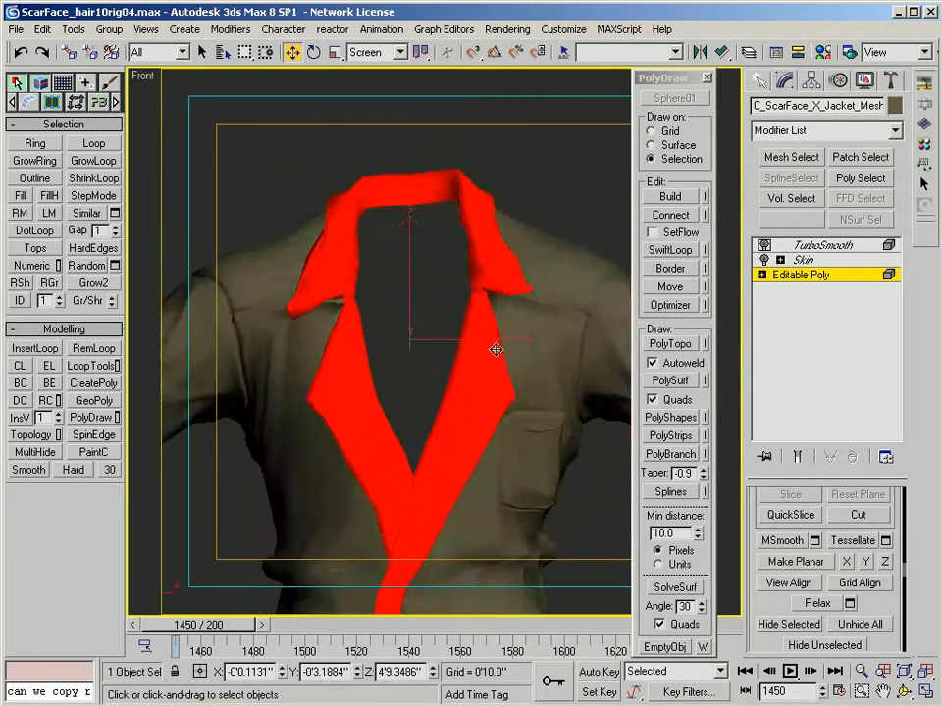
# - Show edged faces and nudge vertices on the jacket front just below the collar's corner
pyautogui.scroll(-8, 497, 349)
pyautogui.keyDown('alt'); pyautogui.moveTo(496, 350); pyautogui.dragTo(391, 360, button='middle'); pyautogui.keyUp('alt')
pyautogui.scroll(5, 443, 336)
pyautogui.scroll(3, 429, 374)
pyautogui.press('F4')
pyautogui.press('1')
pyautogui.click(432, 331)
pyautogui.keyDown('alt'); pyautogui.moveTo(432, 331); pyautogui.dragTo(410, 414, button='middle'); pyautogui.keyUp('alt')
pyautogui.press('2')
pyautogui.click(410, 414)
pyautogui.scroll(3, 410, 414)
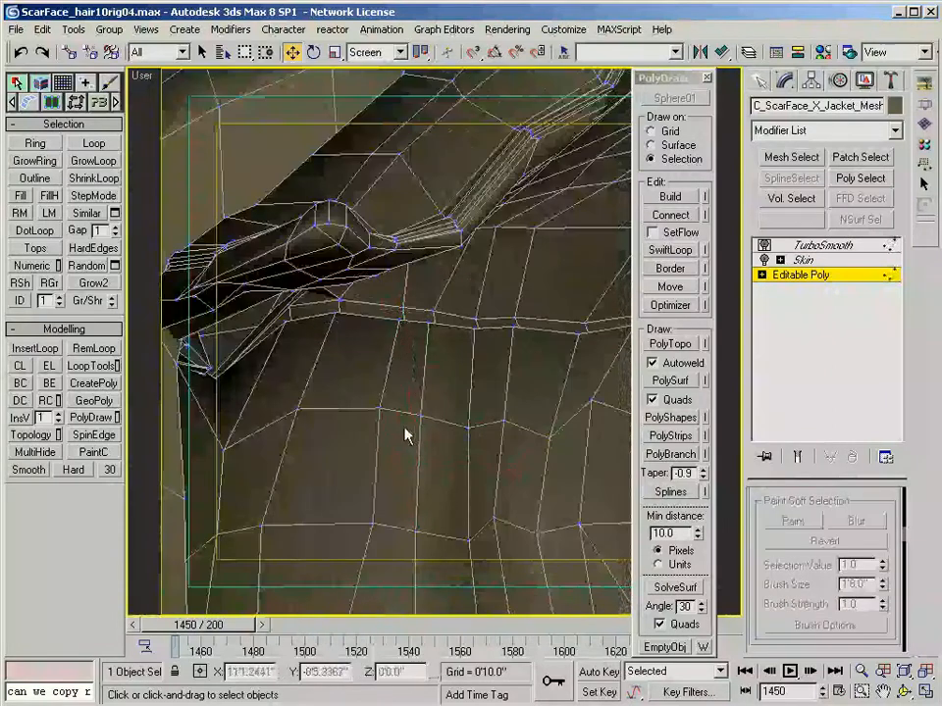
pyautogui.moveTo(367, 529); pyautogui.dragTo(368, 527)
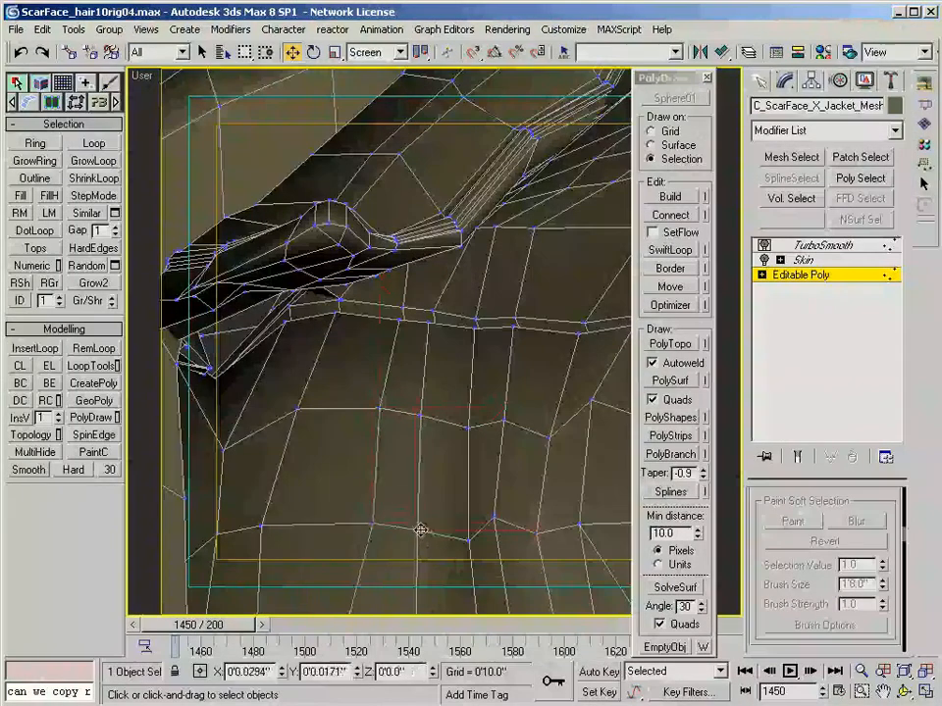
# - Hide all jacket polygons except the selected collar and lapels
pyautogui.keyDown('alt'); pyautogui.moveTo(458, 387); pyautogui.dragTo(429, 383, button='middle'); pyautogui.keyUp('alt')
pyautogui.hotkey('ctrl', 'b')
pyautogui.scroll(-8, 824, 505)
pyautogui.click(844, 586)
# - Reposition the border vertices along the inner edge of the isolated collar
pyautogui.moveTo(399, 403)
pyautogui.keyDown('alt'); pyautogui.mouseDown(button='middle')
pyautogui.moveTo(436, 412)
pyautogui.moveTo(405, 418)
pyautogui.mouseUp(button='middle'); pyautogui.keyUp('alt')
pyautogui.press('1')
pyautogui.click(426, 416)
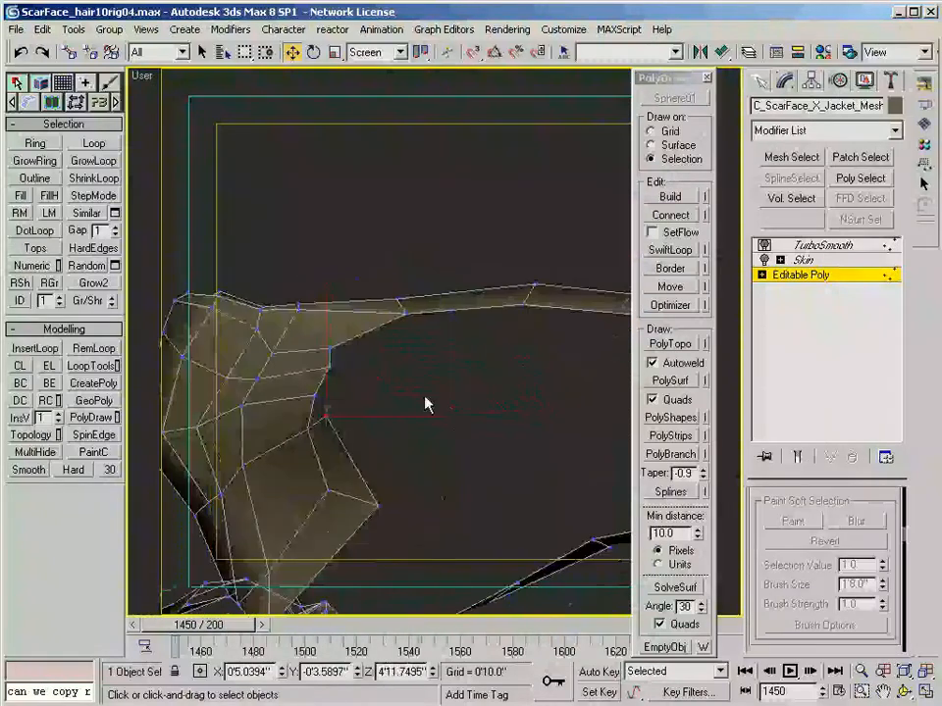
pyautogui.keyDown('alt'); pyautogui.moveTo(301, 369); pyautogui.dragTo(333, 344, button='middle'); pyautogui.keyUp('alt')
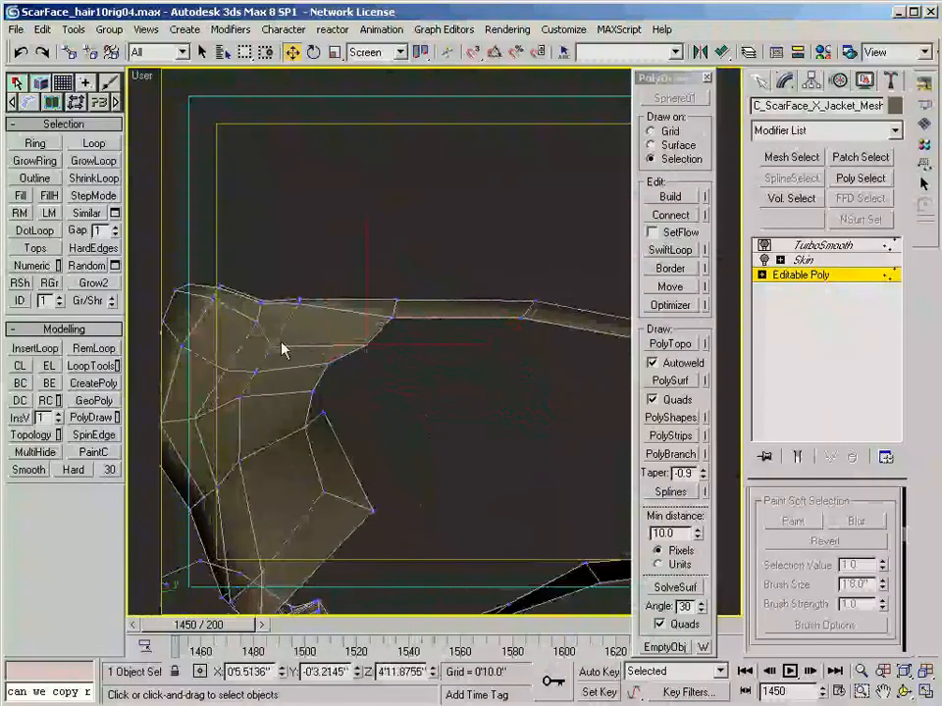
pyautogui.click(386, 328)
# - Fill the gap between the open edges inside the collar with new polygons and activate Cut to refine them
pyautogui.keyDown('alt'); pyautogui.moveTo(329, 365); pyautogui.dragTo(423, 329, button='middle'); pyautogui.keyUp('alt')
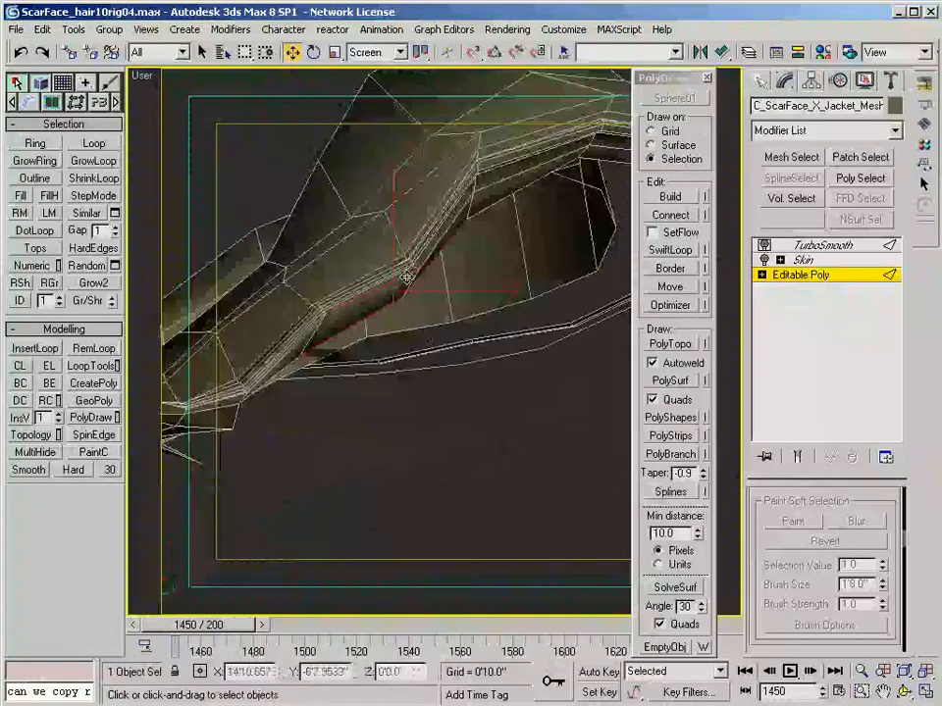
pyautogui.keyDown('alt'); pyautogui.moveTo(429, 255); pyautogui.dragTo(238, 309, button='middle'); pyautogui.keyUp('alt')
pyautogui.rightClick(225, 300)
pyautogui.click(227, 271)
pyautogui.keyDown('alt'); pyautogui.moveTo(206, 196); pyautogui.dragTo(274, 378, button='middle'); pyautogui.keyUp('alt')
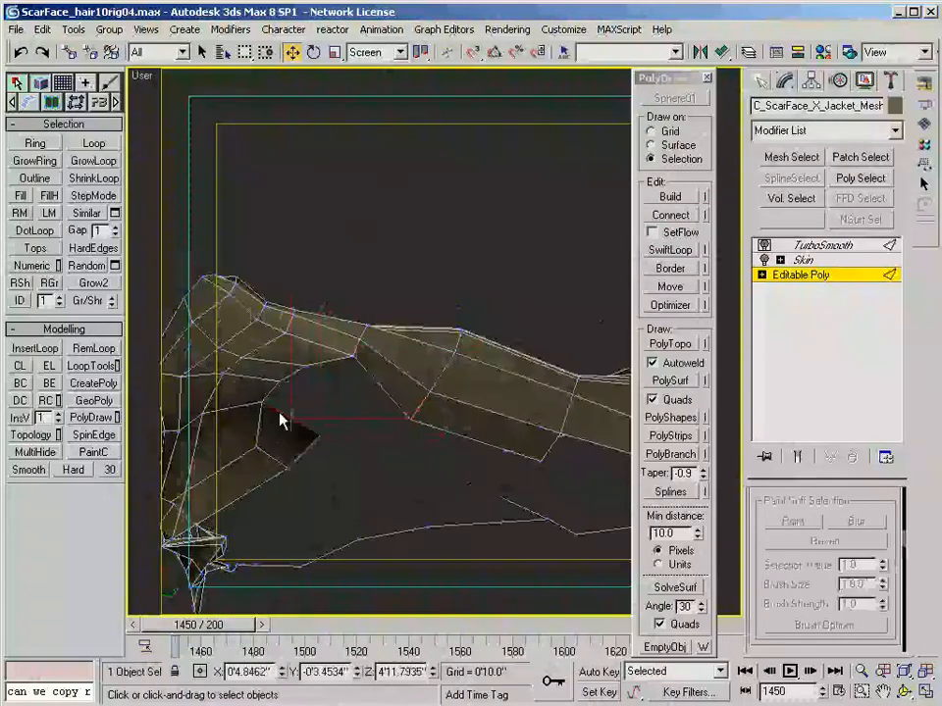
pyautogui.rightClick(269, 388)
pyautogui.click(240, 276)
pyautogui.rightClick(335, 416)
pyautogui.click(319, 243)
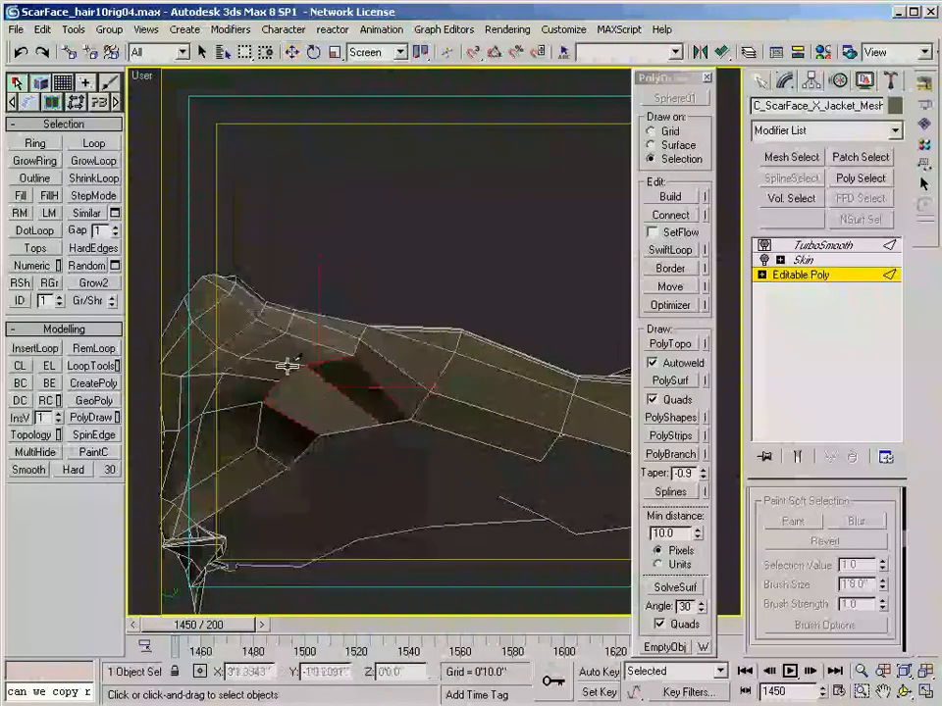
# - Return to the Move tool and select an edge loop on the collar
pyautogui.scroll(-3, 344, 432)
pyautogui.press('w')
pyautogui.moveTo(560, 426); pyautogui.dragTo(189, 458, button='middle')
pyautogui.click(458, 435)
pyautogui.hotkey('alt', 'l')
# - Review the isolated collar in the Front view with TurboSmooth, and examine its unsmoothed edges with edged faces shown
pyautogui.press('f')
pyautogui.press('z')
pyautogui.scroll(-2, 461, 441)
pyautogui.moveTo(554, 402)
pyautogui.mouseDown(button='middle')
pyautogui.moveTo(378, 437)
pyautogui.moveTo(433, 397)
pyautogui.mouseUp(button='middle')
pyautogui.press('F4')
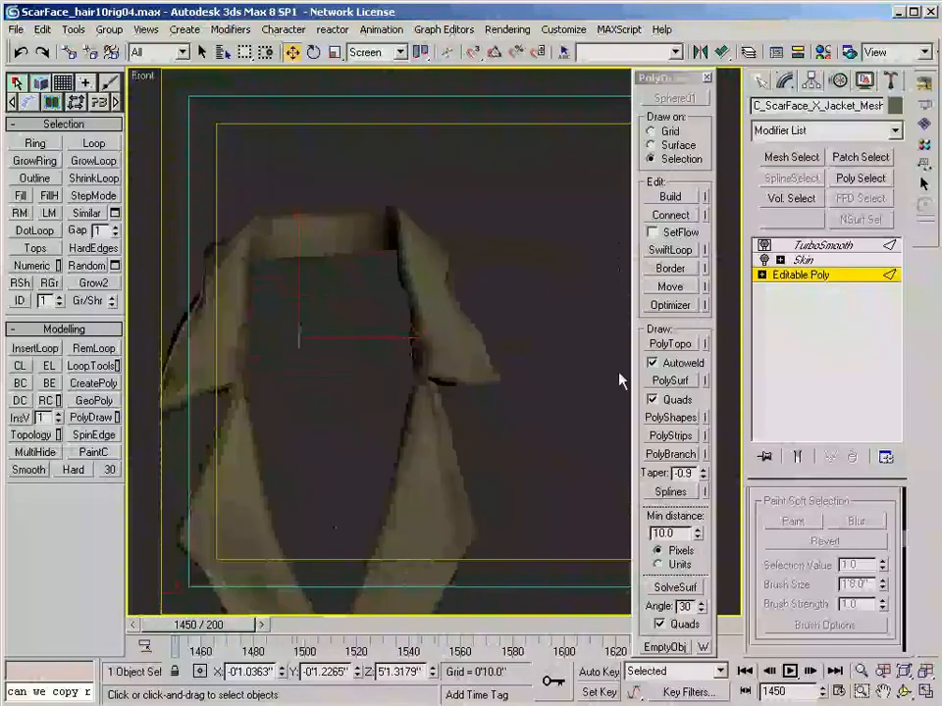
pyautogui.click(802, 245)
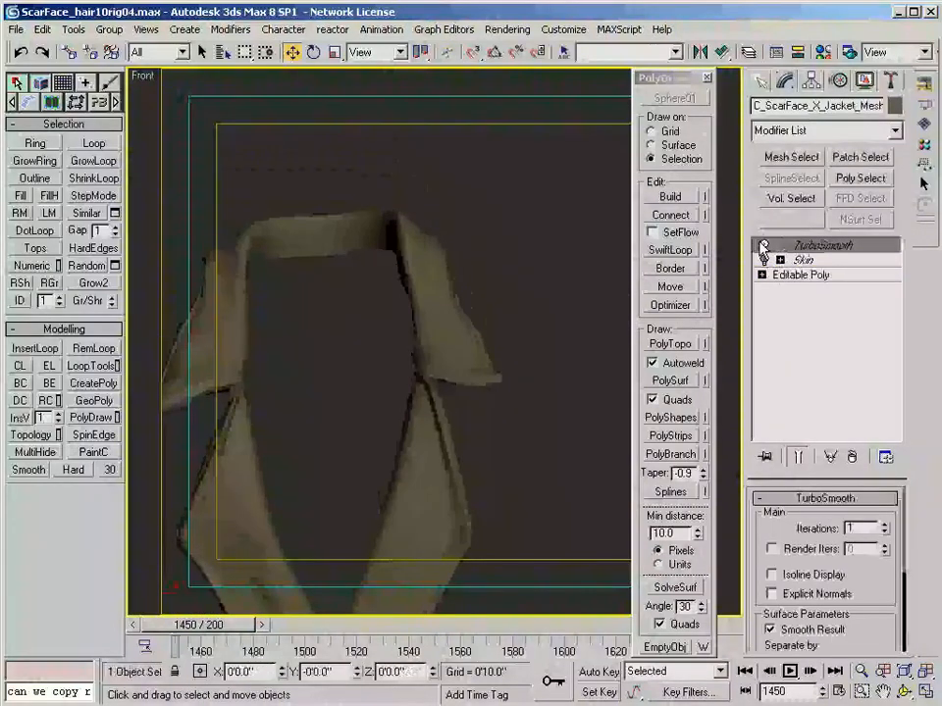
pyautogui.moveTo(540, 347); pyautogui.dragTo(466, 392, button='middle')
pyautogui.scroll(3, 485, 296)
pyautogui.press('F4')
pyautogui.scroll(4, 452, 323)
pyautogui.moveTo(368, 252); pyautogui.dragTo(512, 306, button='middle')
pyautogui.scroll(-4, 432, 274)
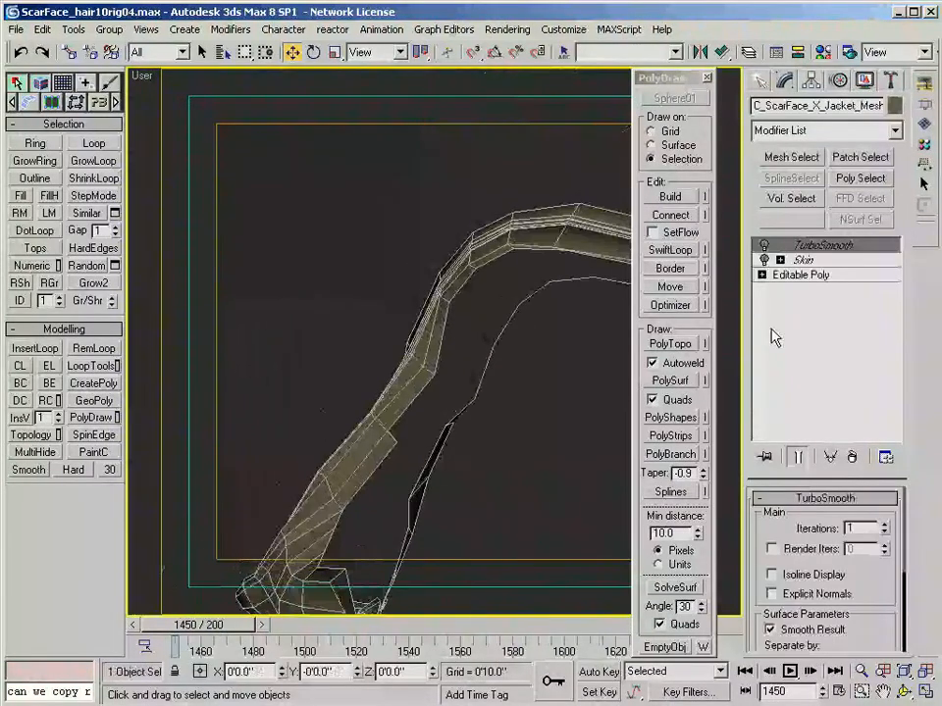
# - Examine the underside of the unsmoothed collar at its corner in the jacket mesh's vertex and polygon levels
pyautogui.click(804, 277)
pyautogui.press('1')
pyautogui.moveTo(484, 347); pyautogui.dragTo(434, 292, button='middle')
pyautogui.scroll(3, 434, 292)
pyautogui.moveTo(300, 458); pyautogui.dragTo(390, 331, button='middle')
pyautogui.press('4')
pyautogui.keyDown('alt'); pyautogui.moveTo(365, 447); pyautogui.dragTo(267, 462, button='middle'); pyautogui.keyUp('alt')
pyautogui.click(377, 412)
pyautogui.keyDown('alt'); pyautogui.moveTo(232, 503); pyautogui.dragTo(306, 512, button='middle'); pyautogui.keyUp('alt')
pyautogui.keyDown('alt'); pyautogui.moveTo(304, 417); pyautogui.dragTo(343, 414, button='middle'); pyautogui.keyUp('alt')
pyautogui.press('1')
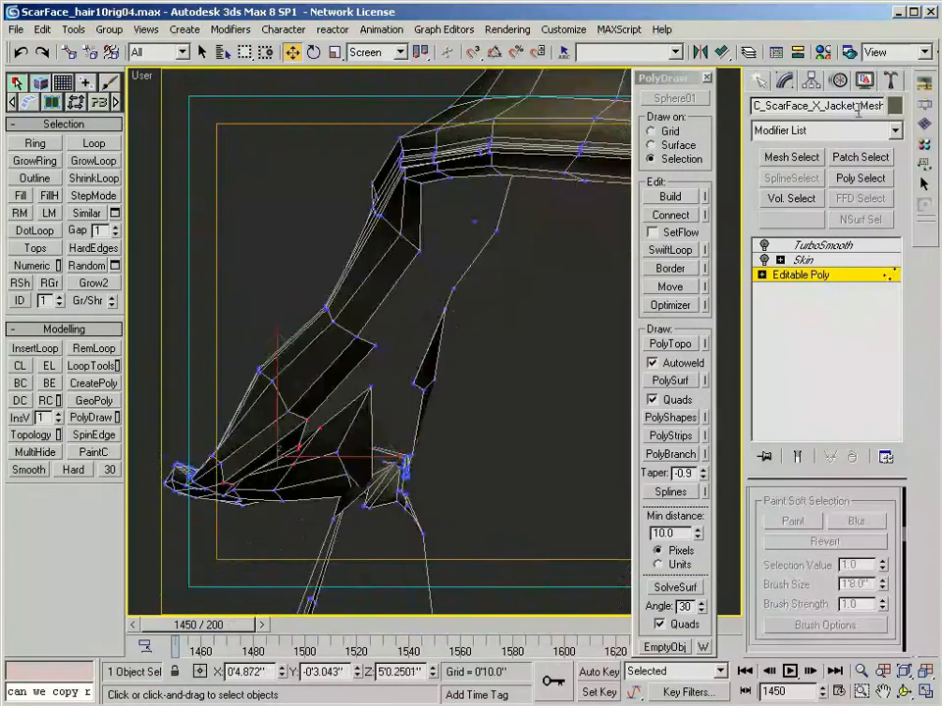
# - Turn off Backface Cull for the jacket mesh
pyautogui.click(864, 81)
pyautogui.scroll(-3, 801, 556)
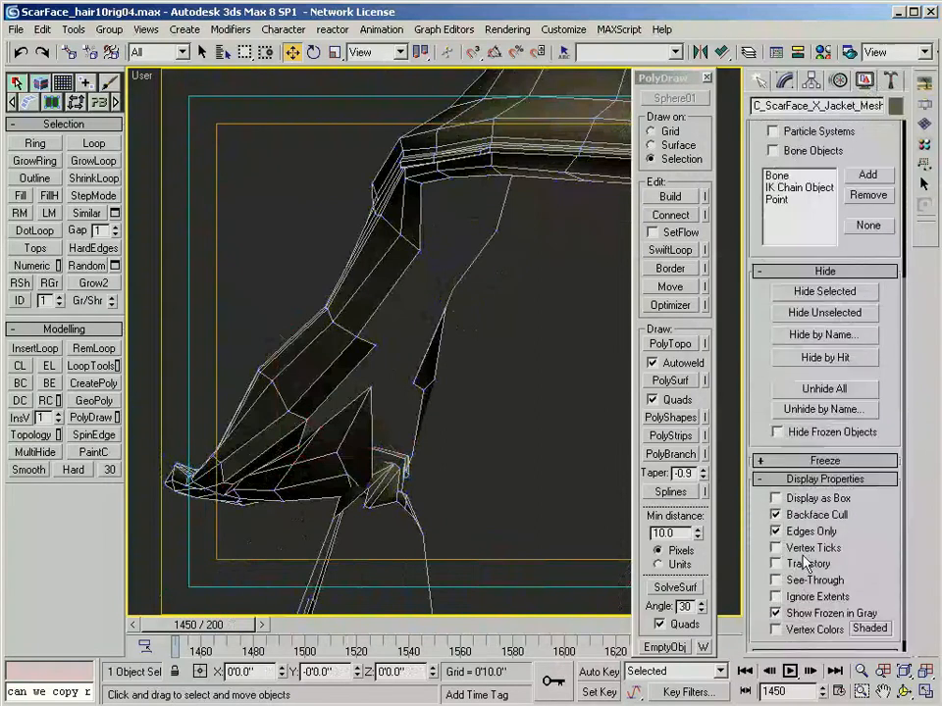
pyautogui.click(802, 516)
pyautogui.keyDown('alt'); pyautogui.moveTo(444, 343); pyautogui.dragTo(519, 330, button='middle'); pyautogui.keyUp('alt')
pyautogui.scroll(-4, 586, 444)
pyautogui.scroll(4, 388, 282)
pyautogui.press('1')
pyautogui.scroll(-4, 367, 313)
pyautogui.scroll(2, 400, 383)
# - Select the polygons of one collar tip on the jacket mesh, including its upper and underside faces
pyautogui.click(802, 275)
pyautogui.scroll(4, 323, 378)
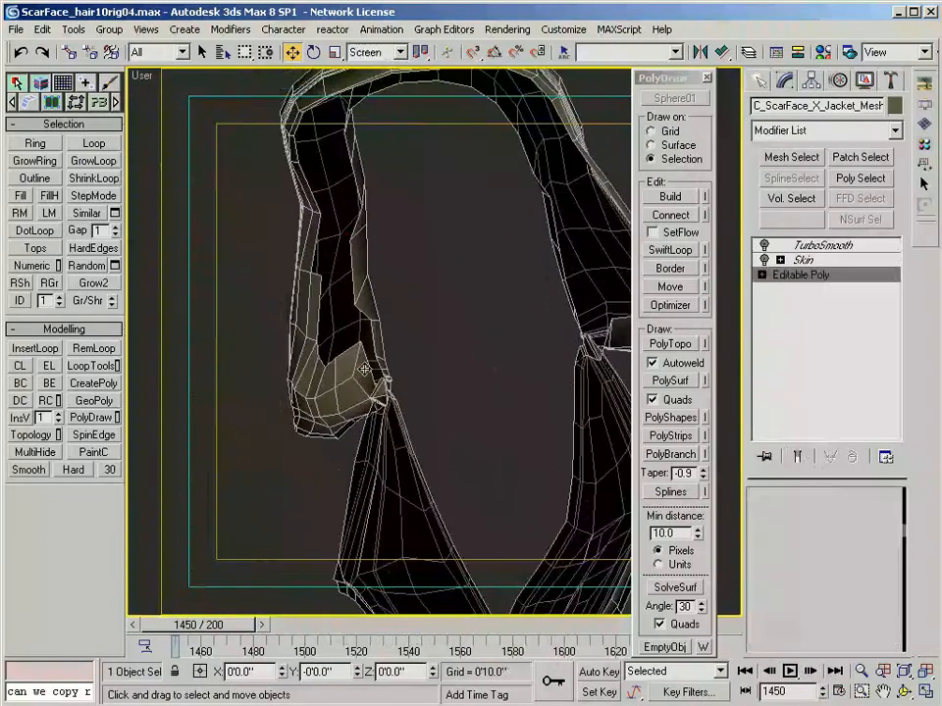
pyautogui.scroll(-2, 334, 395)
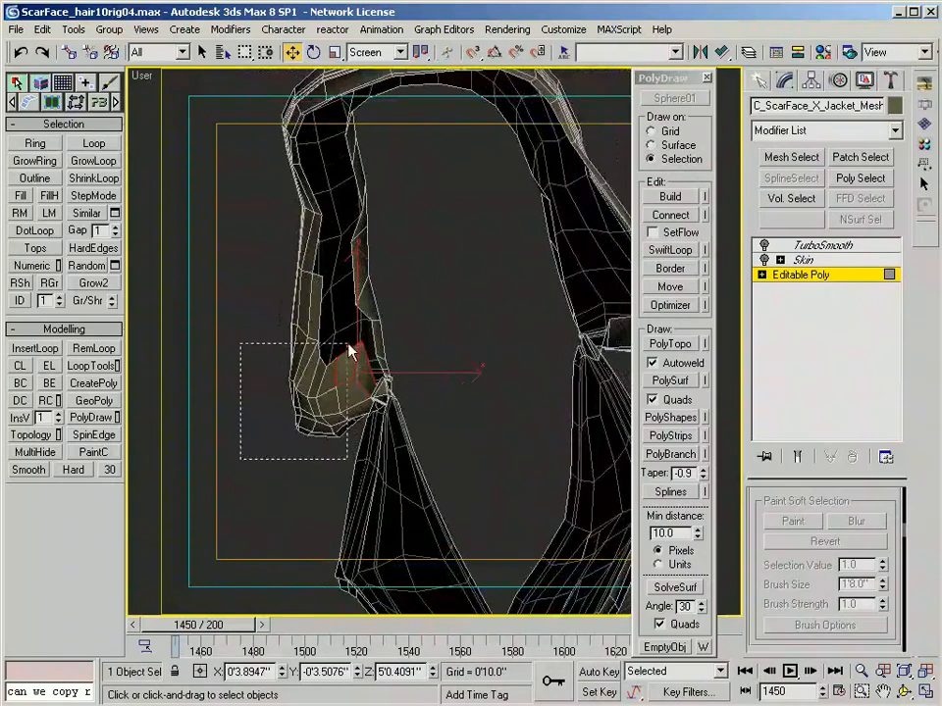
pyautogui.moveTo(353, 348); pyautogui.dragTo(351, 345)
pyautogui.keyDown('alt'); pyautogui.moveTo(352, 345); pyautogui.dragTo(406, 445, button='middle'); pyautogui.keyUp('alt')
pyautogui.click(361, 355)
pyautogui.keyDown('alt'); pyautogui.moveTo(361, 355); pyautogui.dragTo(392, 353, button='middle'); pyautogui.keyUp('alt')
pyautogui.rightClick(367, 334)
pyautogui.click(344, 208)
pyautogui.moveTo(270, 299); pyautogui.dragTo(308, 344)
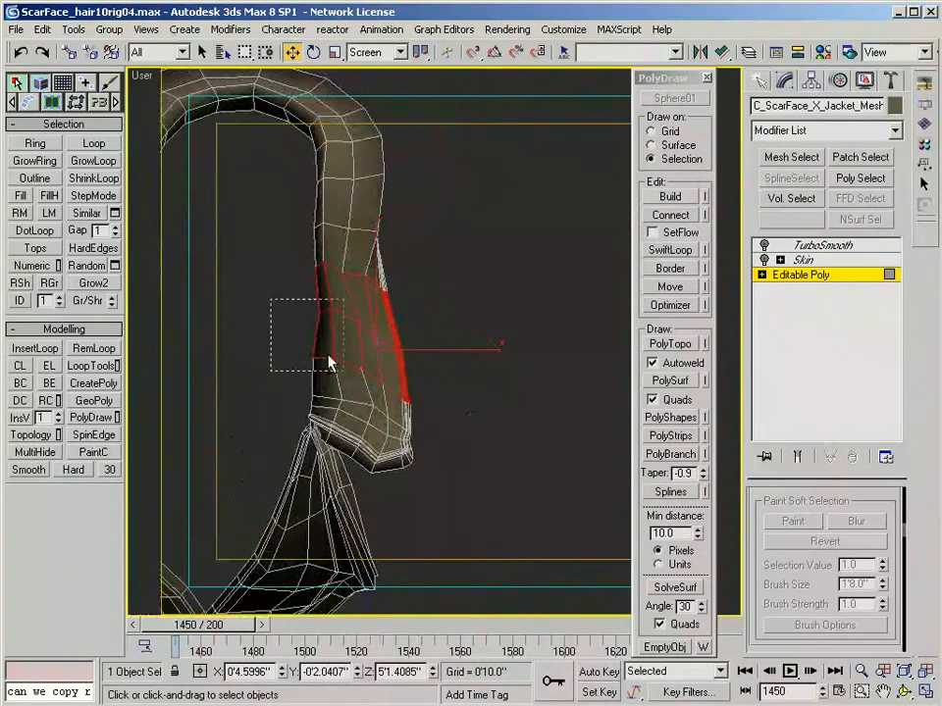
pyautogui.keyDown('alt'); pyautogui.moveTo(410, 419); pyautogui.dragTo(435, 404, button='middle'); pyautogui.keyUp('alt')
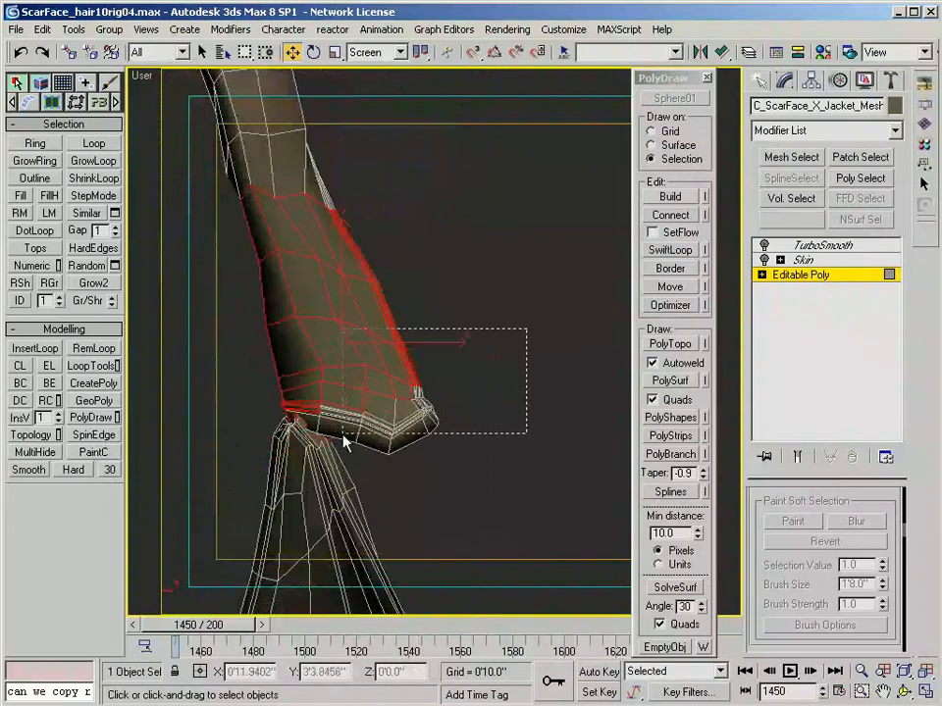
pyautogui.moveTo(343, 430); pyautogui.dragTo(340, 438)
# - Clone the selected collar-tip polygons to a separate object named test
pyautogui.keyDown('alt'); pyautogui.moveTo(393, 428); pyautogui.dragTo(405, 450, button='middle'); pyautogui.keyUp('alt')
pyautogui.moveTo(404, 449); pyautogui.dragTo(259, 236, button='middle')
pyautogui.moveTo(307, 281)
pyautogui.keyDown('alt'); pyautogui.mouseDown(button='middle')
pyautogui.moveTo(498, 446)
pyautogui.moveTo(354, 321)
pyautogui.moveTo(311, 222)
pyautogui.moveTo(351, 357)
pyautogui.moveTo(325, 280)
pyautogui.moveTo(309, 278)
pyautogui.mouseUp(button='middle'); pyautogui.keyUp('alt')
pyautogui.keyDown('alt'); pyautogui.rightClick(309, 281); pyautogui.keyUp('alt')
pyautogui.click(327, 204)
pyautogui.keyDown('alt'); pyautogui.moveTo(326, 204); pyautogui.dragTo(246, 303, button='middle'); pyautogui.keyUp('alt')
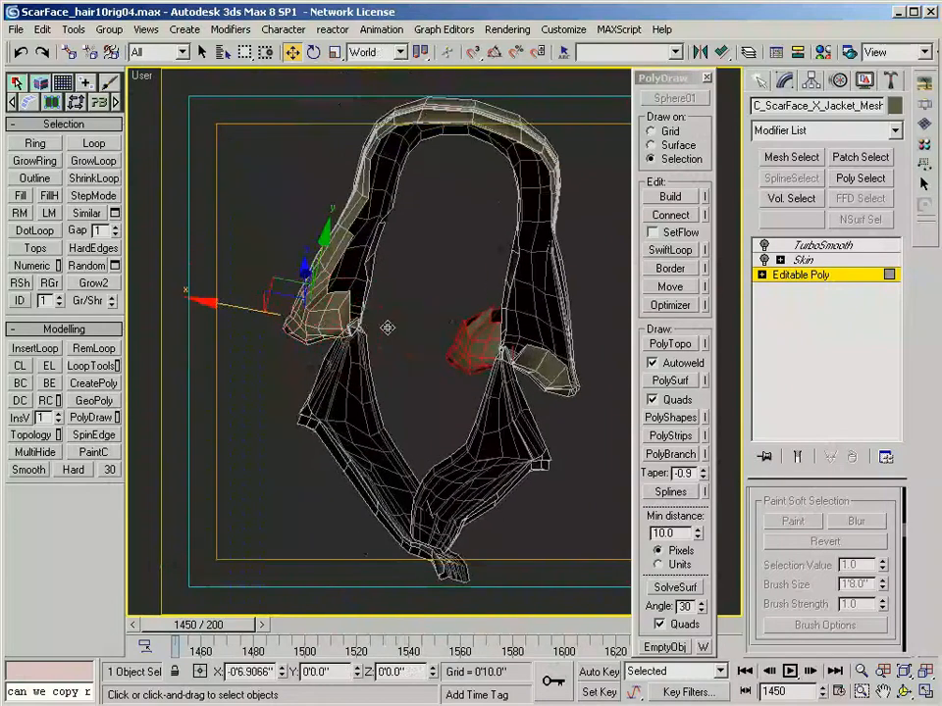
pyautogui.keyDown('shift'); pyautogui.moveTo(388, 327); pyautogui.dragTo(507, 396); pyautogui.keyUp('shift')
pyautogui.click(508, 363)
pyautogui.keyDown('shift'); pyautogui.moveTo(241, 309); pyautogui.dragTo(495, 353); pyautogui.keyUp('shift')
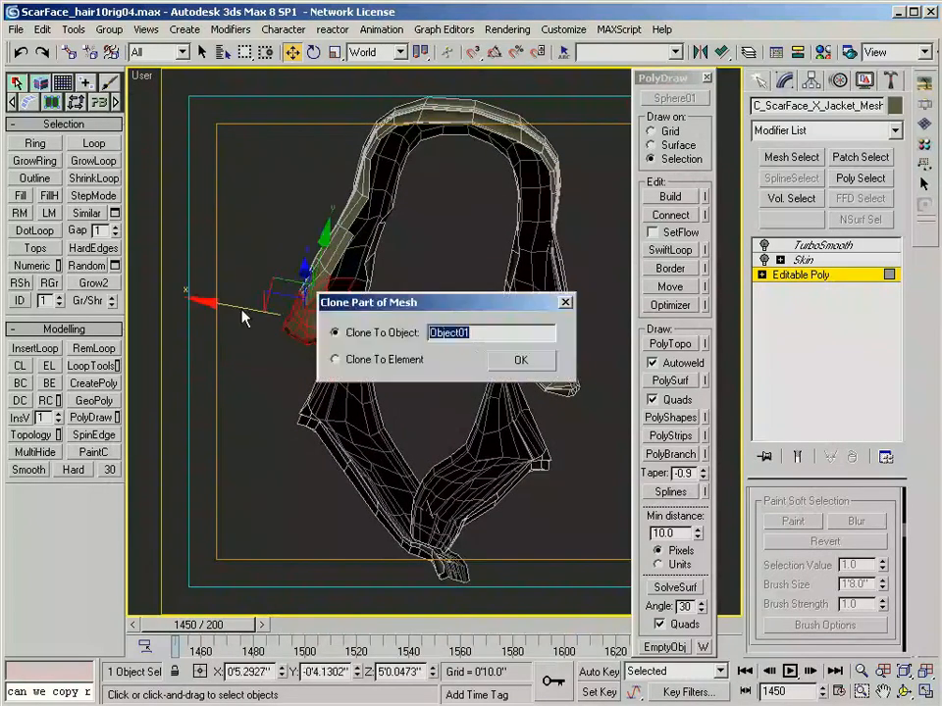
pyautogui.click(524, 365)
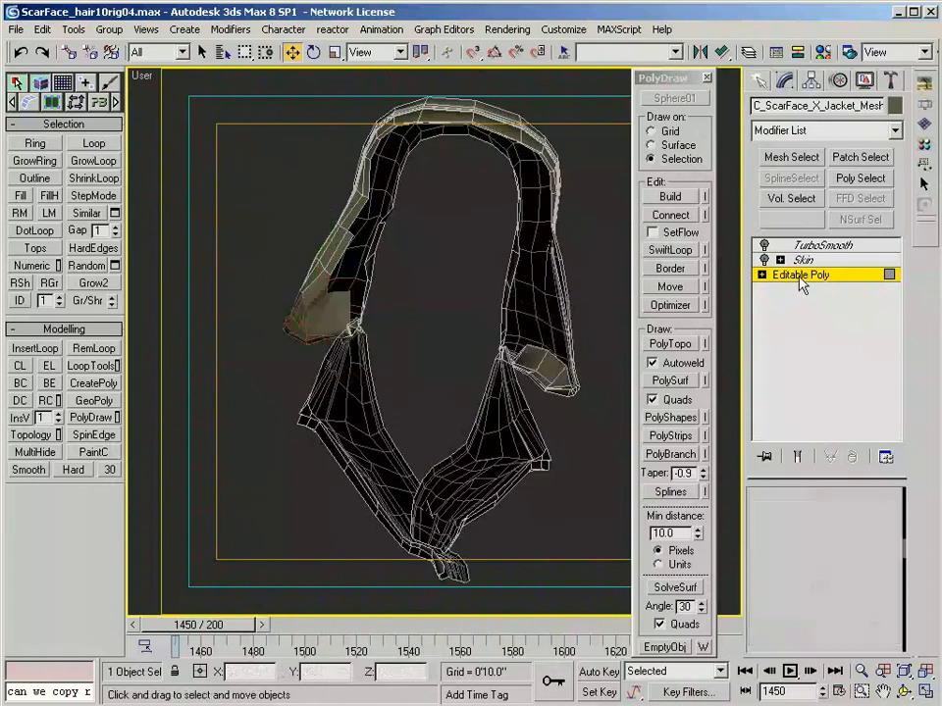
# - Select the test object and mirror it with a Symmetry modifier on the X axis
pyautogui.click(799, 277)
pyautogui.moveTo(630, 335); pyautogui.dragTo(546, 298, button='middle')
pyautogui.click(545, 297)
pyautogui.click(206, 273)
pyautogui.click(894, 131)
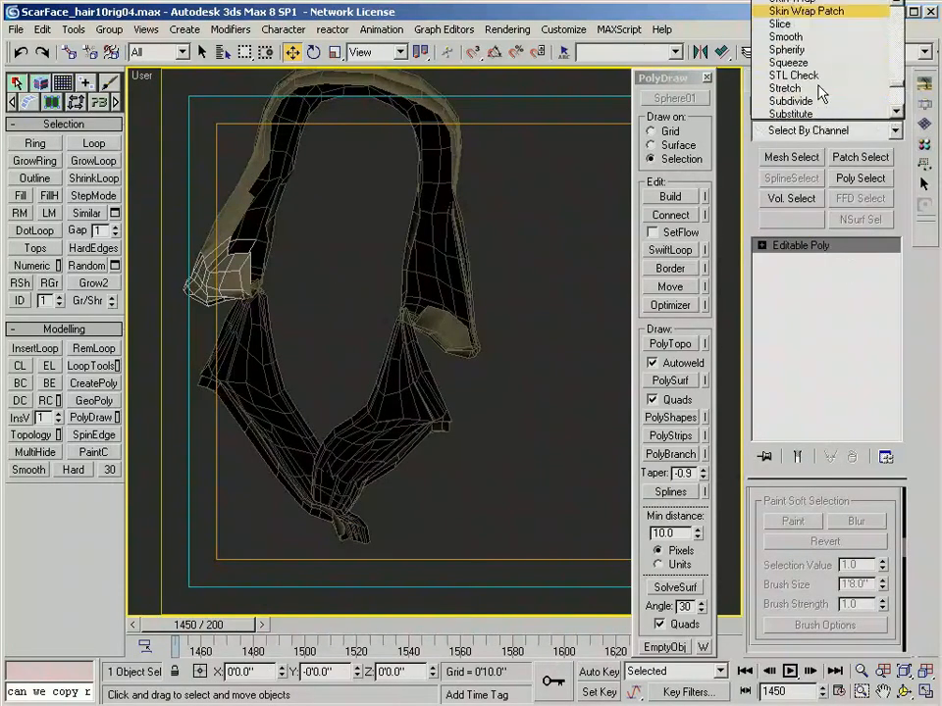
pyautogui.click(796, 101)
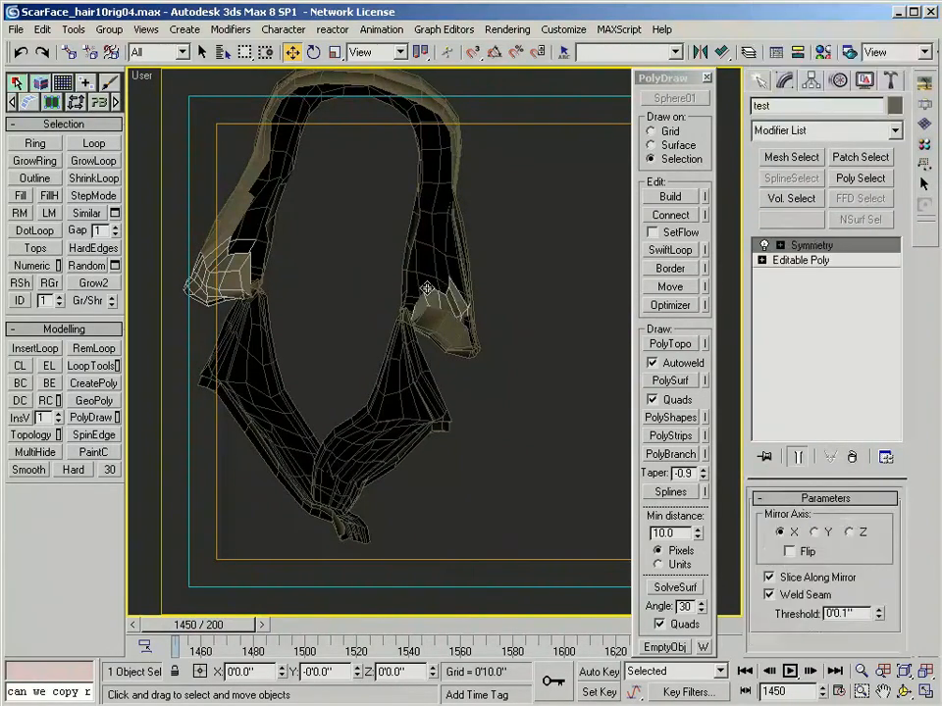
pyautogui.click(802, 260)
pyautogui.rightClick(811, 244)
pyautogui.click(820, 370)
# - Inspect the mirrored collar tip on the opposite side and delete the test object
pyautogui.keyDown('alt'); pyautogui.moveTo(531, 321); pyautogui.dragTo(257, 441, button='middle'); pyautogui.keyUp('alt')
pyautogui.scroll(3, 294, 422)
pyautogui.moveTo(412, 338); pyautogui.dragTo(388, 344, button='middle')
pyautogui.press('e')
pyautogui.keyDown('alt'); pyautogui.moveTo(409, 255); pyautogui.dragTo(449, 298, button='middle'); pyautogui.keyUp('alt')
pyautogui.click(833, 248)
pyautogui.press('Delete')
# - Examine the open corner and surrounding polygons inside the collar tips at the jacket mesh's vertex, edge and polygon levels
pyautogui.click(391, 356)
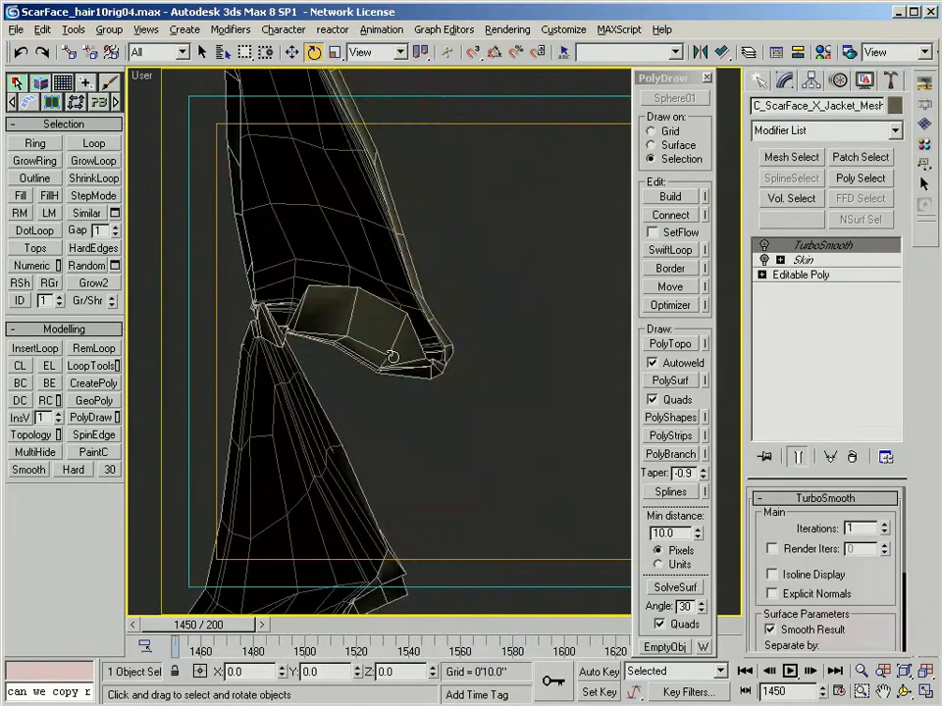
pyautogui.scroll(3, 391, 356)
pyautogui.click(802, 276)
pyautogui.press('1')
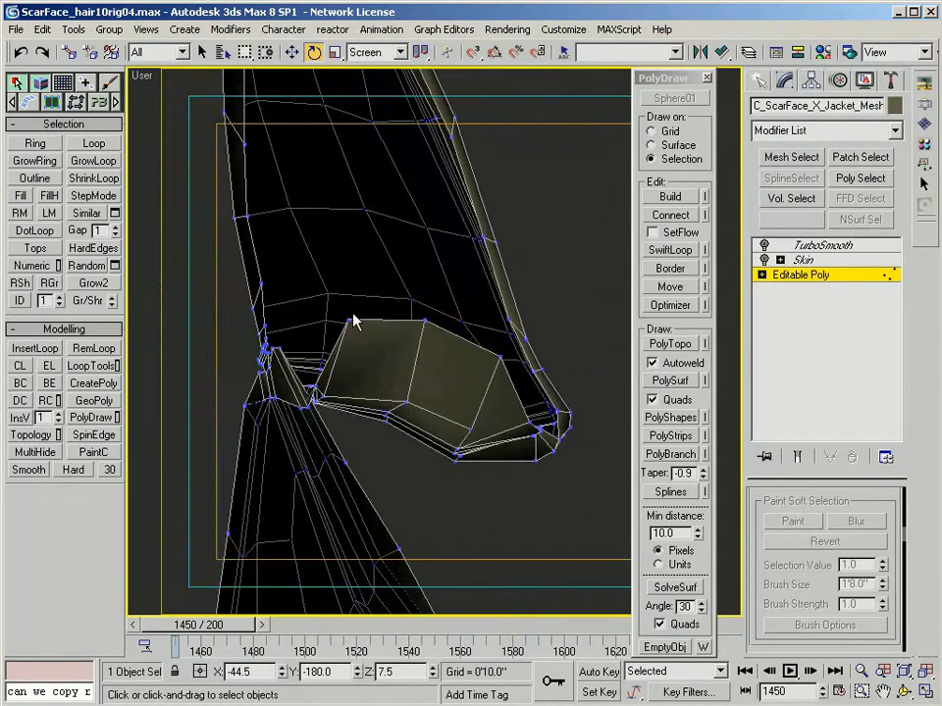
pyautogui.scroll(-5, 390, 380)
pyautogui.scroll(5, 390, 381)
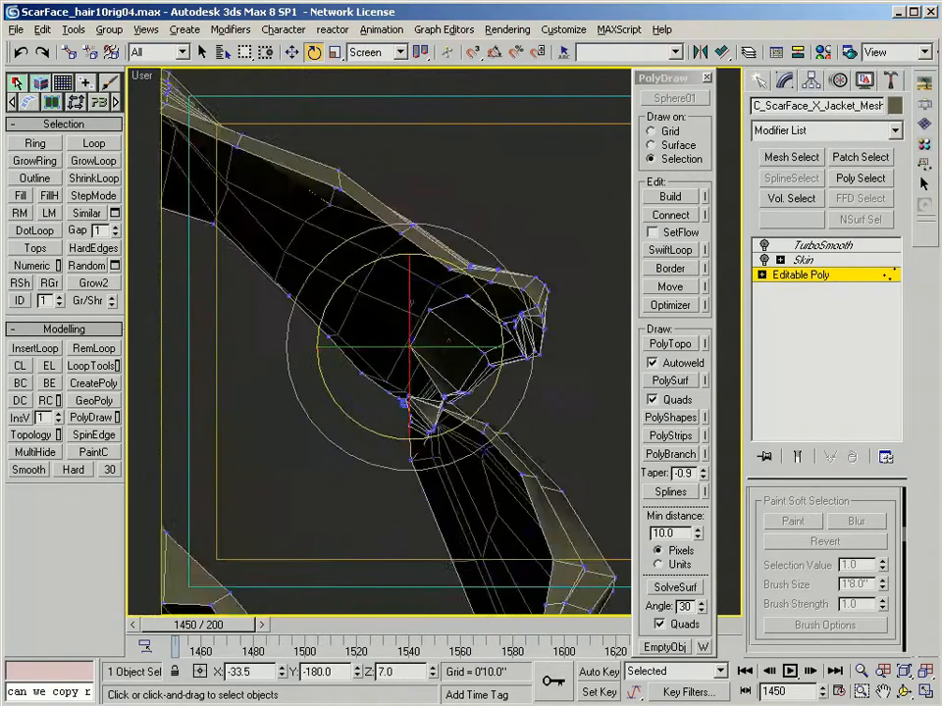
pyautogui.keyDown('alt'); pyautogui.moveTo(398, 397); pyautogui.dragTo(408, 350, button='middle'); pyautogui.keyUp('alt')
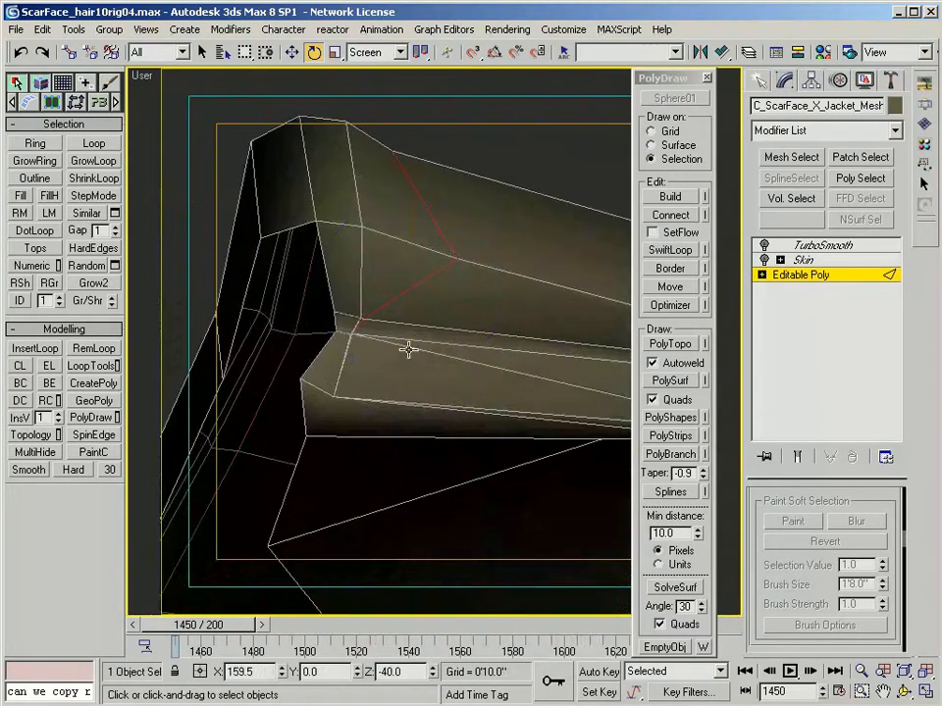
pyautogui.scroll(3, 383, 351)
pyautogui.keyDown('alt'); pyautogui.rightClick(381, 389); pyautogui.keyUp('alt')
pyautogui.click(408, 353)
pyautogui.keyDown('alt'); pyautogui.moveTo(413, 343); pyautogui.dragTo(343, 392, button='middle'); pyautogui.keyUp('alt')
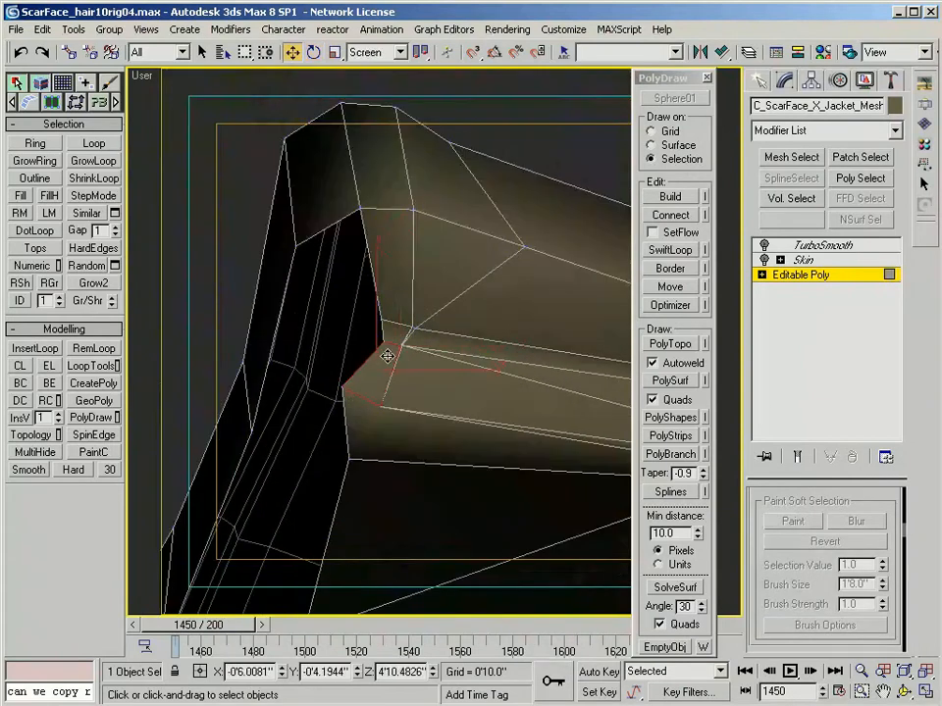
pyautogui.moveTo(408, 350)
pyautogui.keyDown('alt'); pyautogui.mouseDown(button='middle')
pyautogui.moveTo(392, 373)
pyautogui.moveTo(418, 344)
pyautogui.mouseUp(button='middle'); pyautogui.keyUp('alt')
pyautogui.moveTo(428, 322); pyautogui.dragTo(429, 322)
pyautogui.scroll(-3, 428, 322)
pyautogui.keyDown('alt'); pyautogui.moveTo(429, 322); pyautogui.dragTo(424, 464, button='middle'); pyautogui.keyUp('alt')
pyautogui.scroll(-5, 423, 464)
# - Select the polygons of one collar half in the Front view, with selected faces shaded
pyautogui.press('f')
pyautogui.scroll(8, 425, 380)
pyautogui.scroll(-6, 442, 369)
pyautogui.moveTo(392, 352); pyautogui.dragTo(238, 368, button='middle')
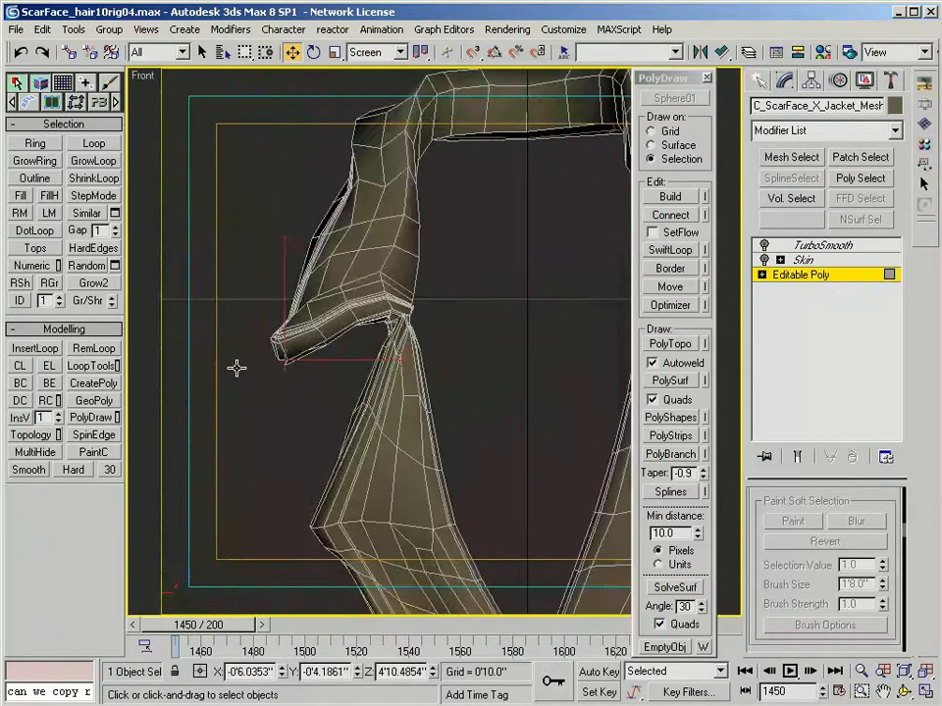
pyautogui.moveTo(321, 280); pyautogui.dragTo(241, 336, button='middle')
pyautogui.scroll(-1, 241, 336)
pyautogui.moveTo(357, 315); pyautogui.dragTo(205, 366, button='middle')
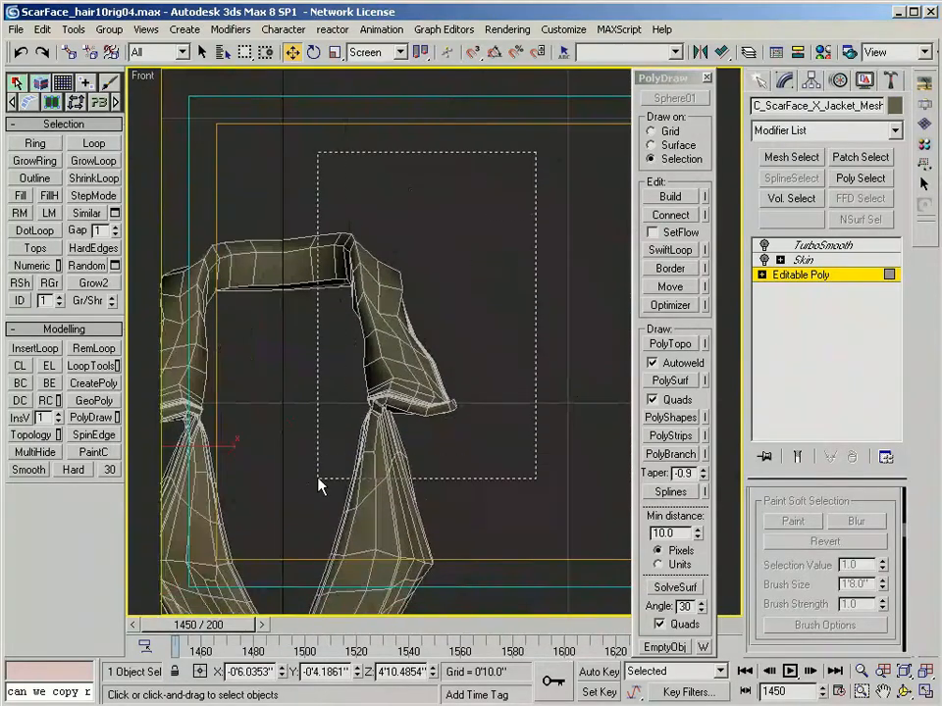
pyautogui.moveTo(325, 482); pyautogui.dragTo(346, 460, button='middle')
pyautogui.press('F2')
pyautogui.keyDown('ctrl'); pyautogui.moveTo(371, 318); pyautogui.dragTo(524, 188); pyautogui.keyUp('ctrl')
pyautogui.moveTo(357, 384); pyautogui.dragTo(460, 231, button='middle')
# - Select the collar and upper lapel polygons on the opposite half of the jacket mesh in the Front view
pyautogui.press('f')
pyautogui.scroll(-4, 383, 320)
pyautogui.moveTo(382, 318); pyautogui.dragTo(445, 339, button='middle')
pyautogui.moveTo(311, 240); pyautogui.dragTo(444, 433)
pyautogui.scroll(2, 377, 275)
pyautogui.moveTo(345, 194); pyautogui.dragTo(366, 220)
pyautogui.keyDown('alt'); pyautogui.moveTo(456, 310); pyautogui.dragTo(215, 343, button='middle'); pyautogui.keyUp('alt')
pyautogui.press('f')
pyautogui.scroll(-4, 215, 343)
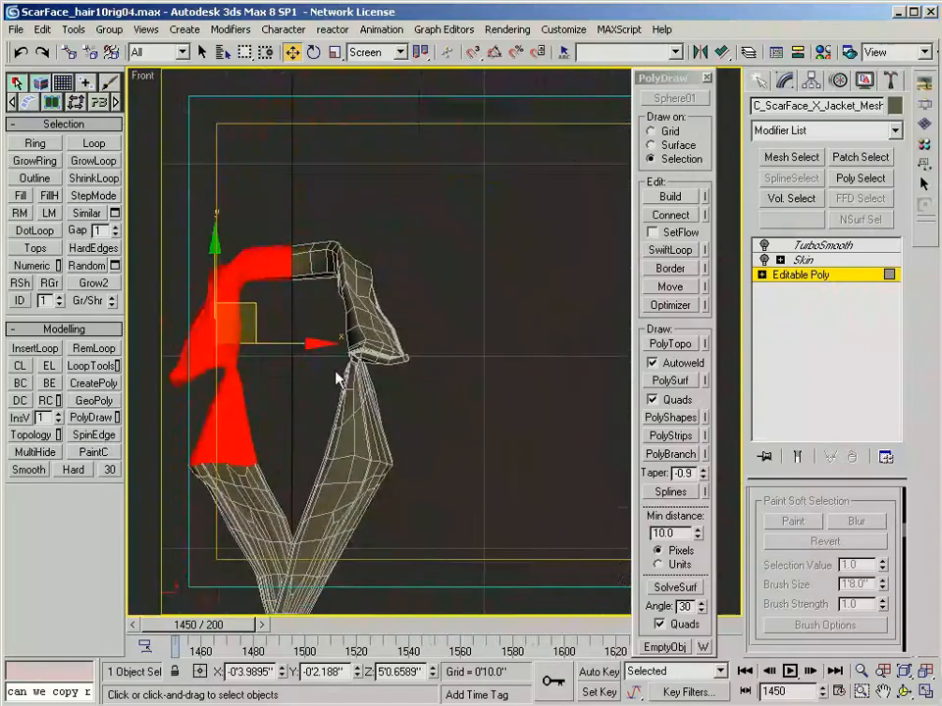
# - Change the selection to the collar and upper lapel polygons on the positive X side of the jacket mesh
pyautogui.scroll(3, 328, 371)
pyautogui.click(335, 364)
pyautogui.keyDown('alt'); pyautogui.moveTo(414, 423); pyautogui.dragTo(240, 228, button='middle'); pyautogui.keyUp('alt')
pyautogui.scroll(-2, 410, 374)
pyautogui.moveTo(339, 359); pyautogui.dragTo(299, 429, button='middle')
pyautogui.moveTo(373, 195); pyautogui.dragTo(382, 366, button='middle')
pyautogui.press('f')
pyautogui.press('z')
pyautogui.scroll(-7, 373, 348)
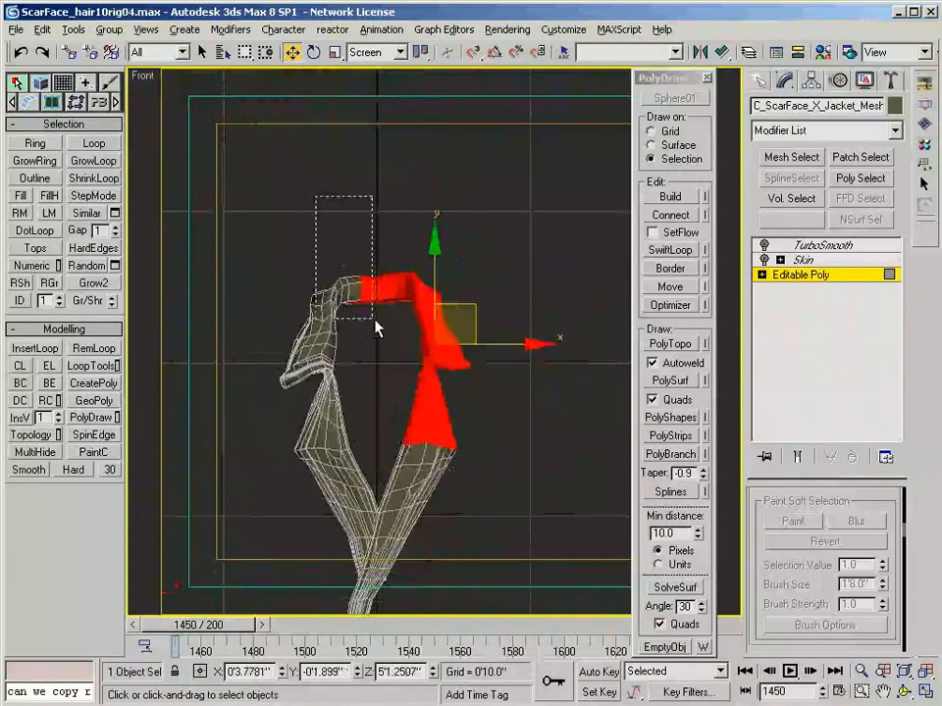
# - Deselect the polygons past the centre line and clone the selected collar half to an object named othersi
pyautogui.keyDown('alt'); pyautogui.moveTo(370, 319); pyautogui.dragTo(373, 318); pyautogui.keyUp('alt')
pyautogui.scroll(2, 381, 291)
pyautogui.keyDown('shift'); pyautogui.moveTo(478, 327); pyautogui.dragTo(520, 361); pyautogui.keyUp('shift')
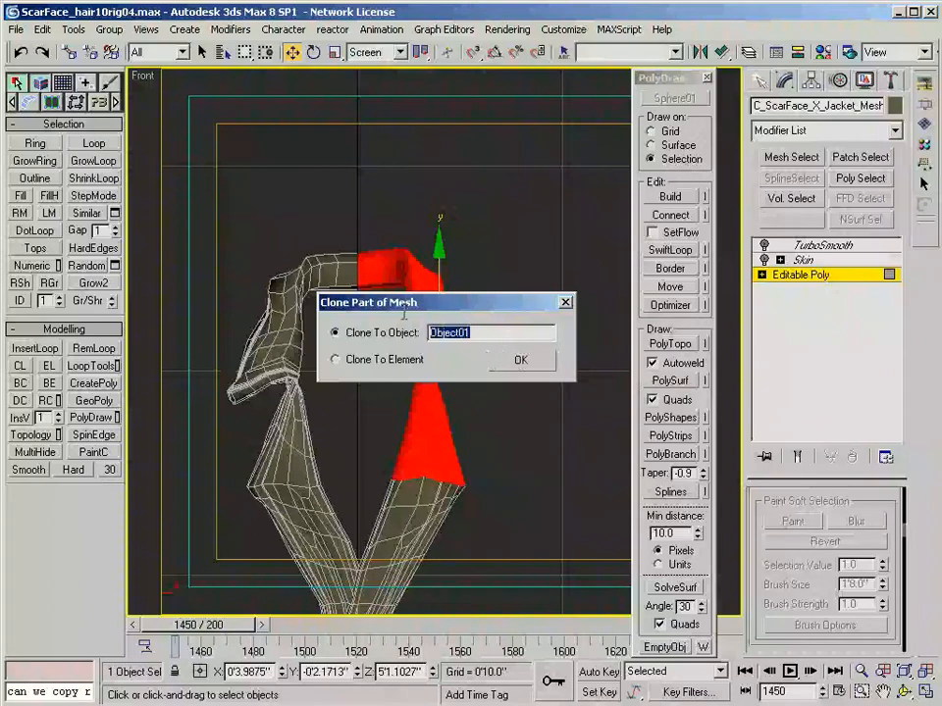
pyautogui.write('othe')
pyautogui.press('Return')
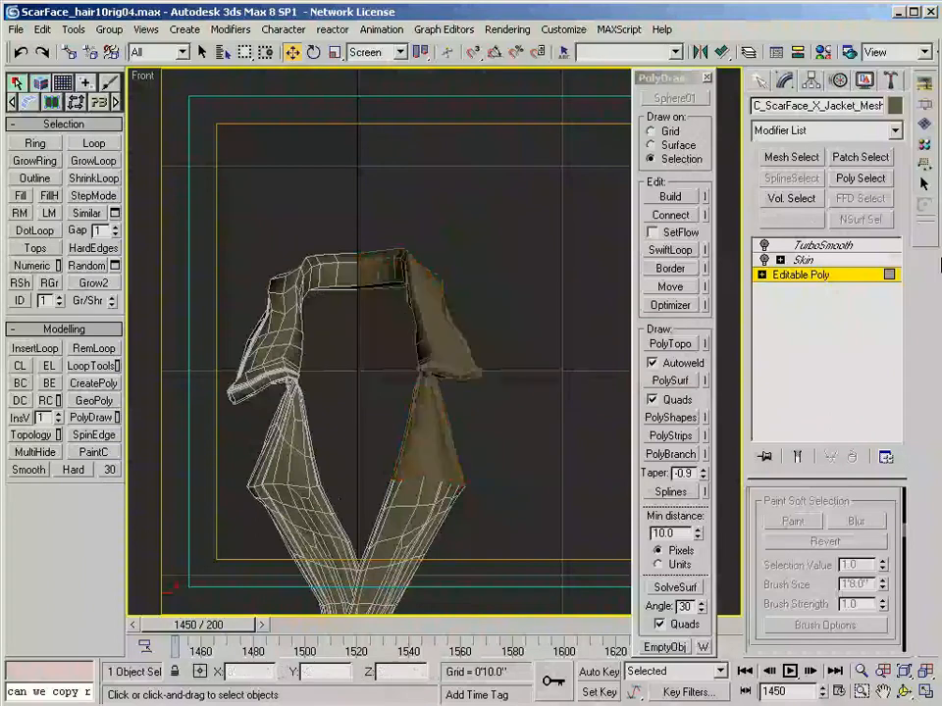
# - Select the collar and upper lapel polygons on the negative X half of the jacket mesh
pyautogui.click(510, 252)
pyautogui.click(250, 353)
pyautogui.click(816, 276)
pyautogui.moveTo(184, 308); pyautogui.dragTo(242, 315, button='middle')
pyautogui.press('4')
pyautogui.moveTo(381, 481); pyautogui.dragTo(374, 479)
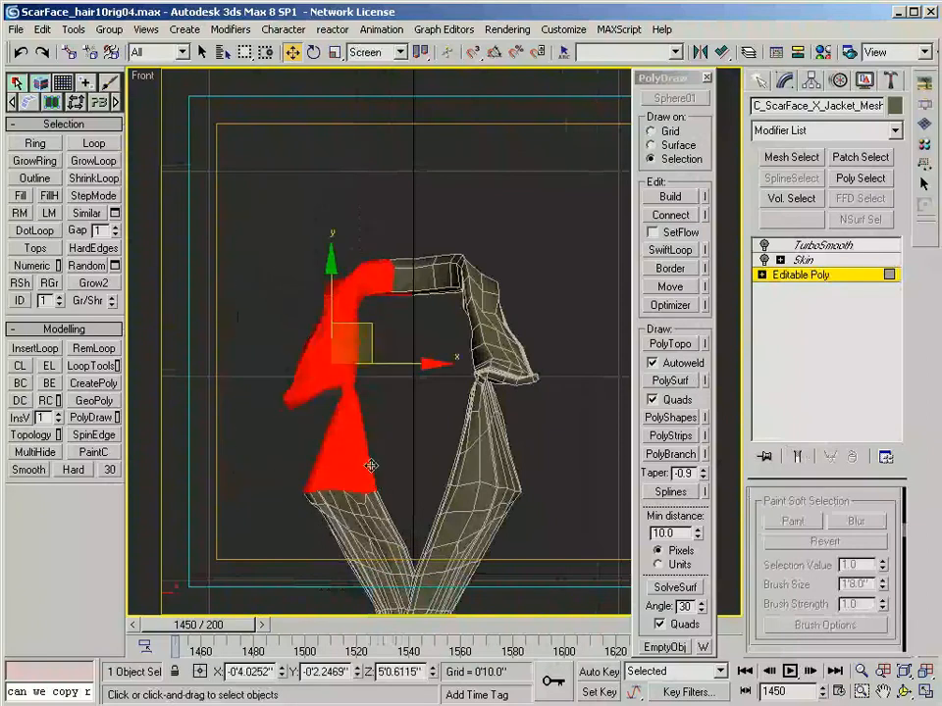
# - Mirror the othersi object across the X axis without cloning it and flip the normals of its polygons
pyautogui.click(467, 291)
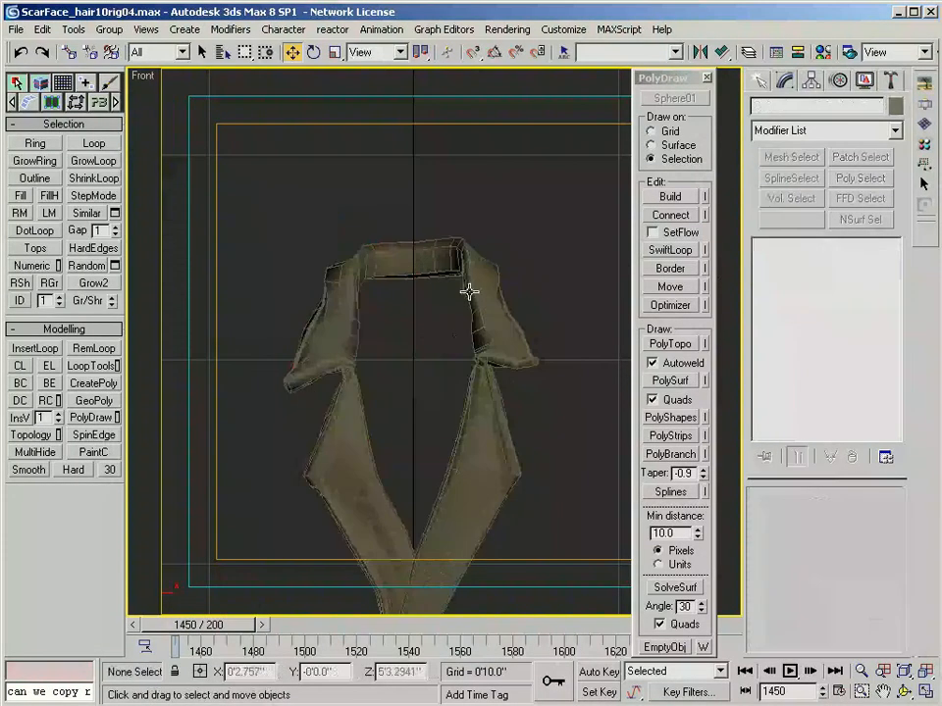
pyautogui.click(697, 52)
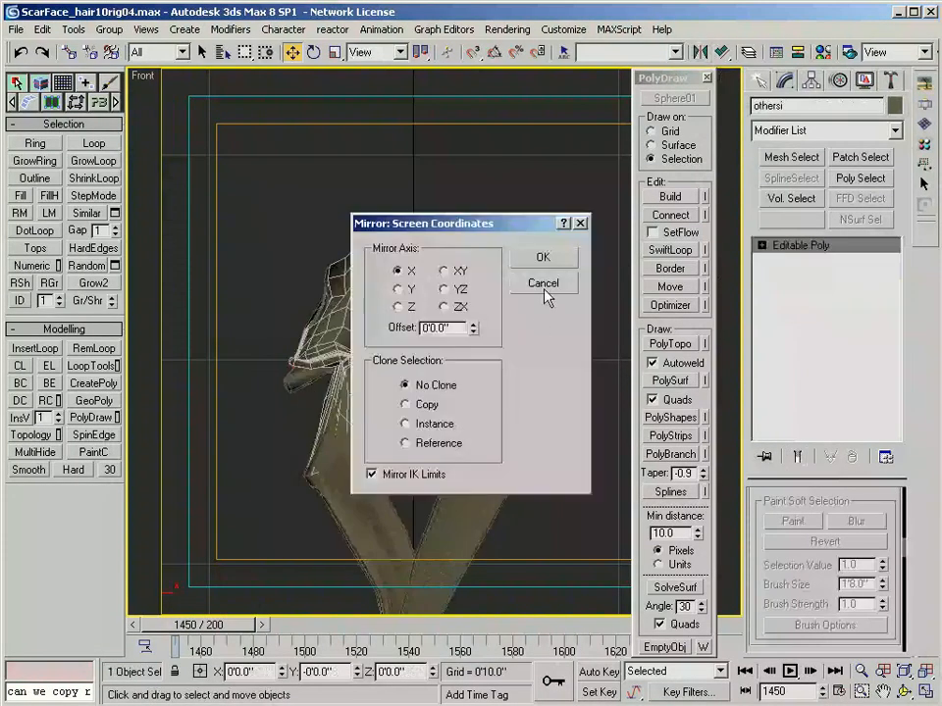
pyautogui.click(545, 259)
pyautogui.click(291, 292)
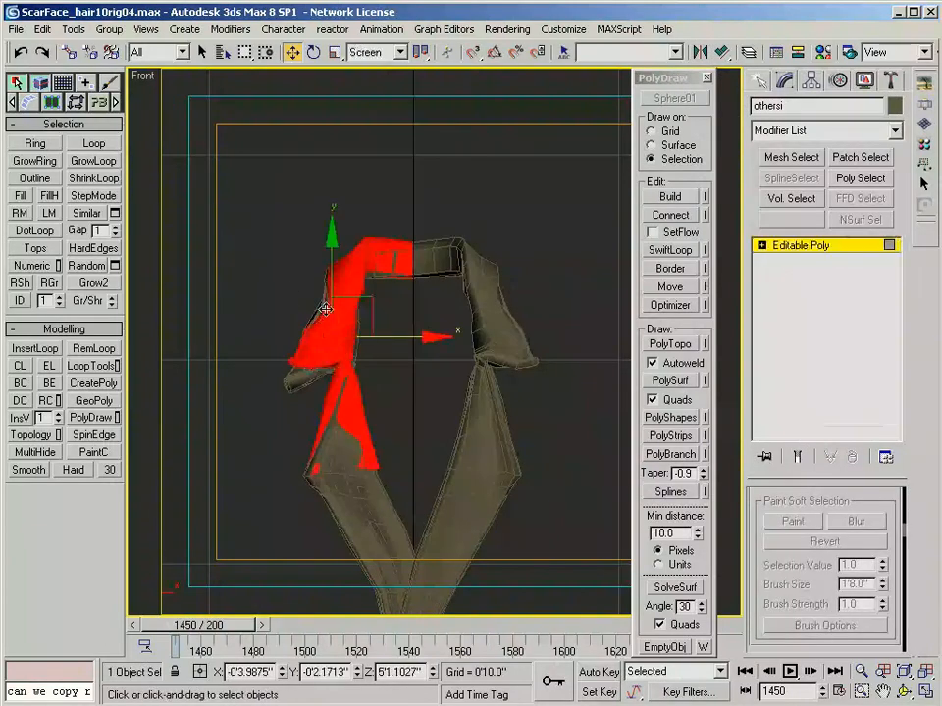
pyautogui.scroll(-5, 814, 569)
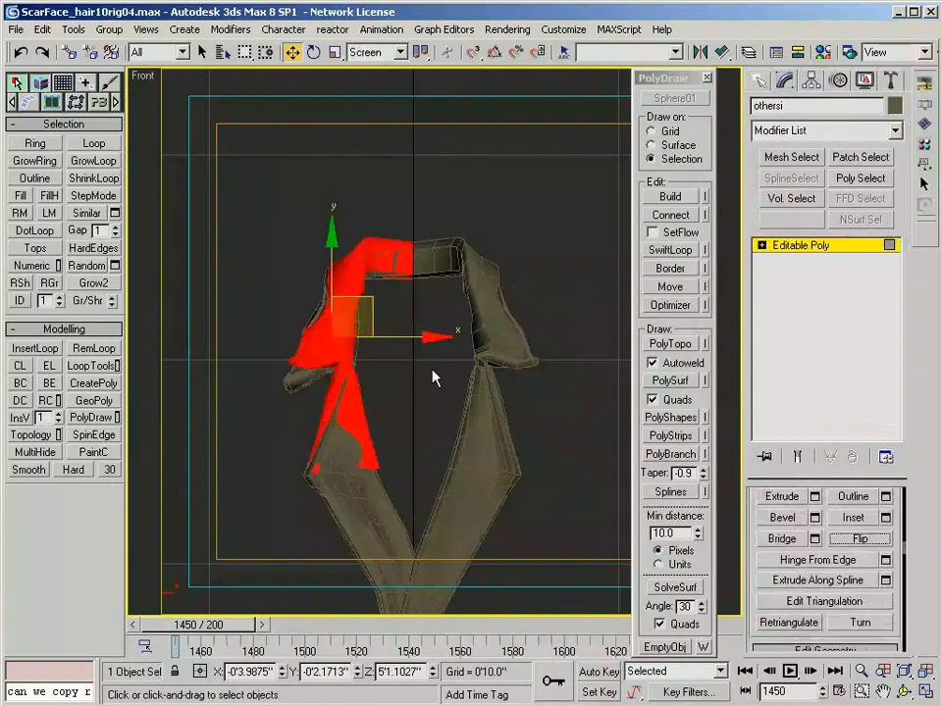
pyautogui.click(793, 249)
# - Delete the jacket mesh's selected old collar half where the mirrored piece replaces it
pyautogui.click(427, 319)
pyautogui.click(346, 298)
pyautogui.click(353, 500)
pyautogui.scroll(3, 355, 480)
pyautogui.moveTo(357, 471); pyautogui.dragTo(418, 441, button='middle')
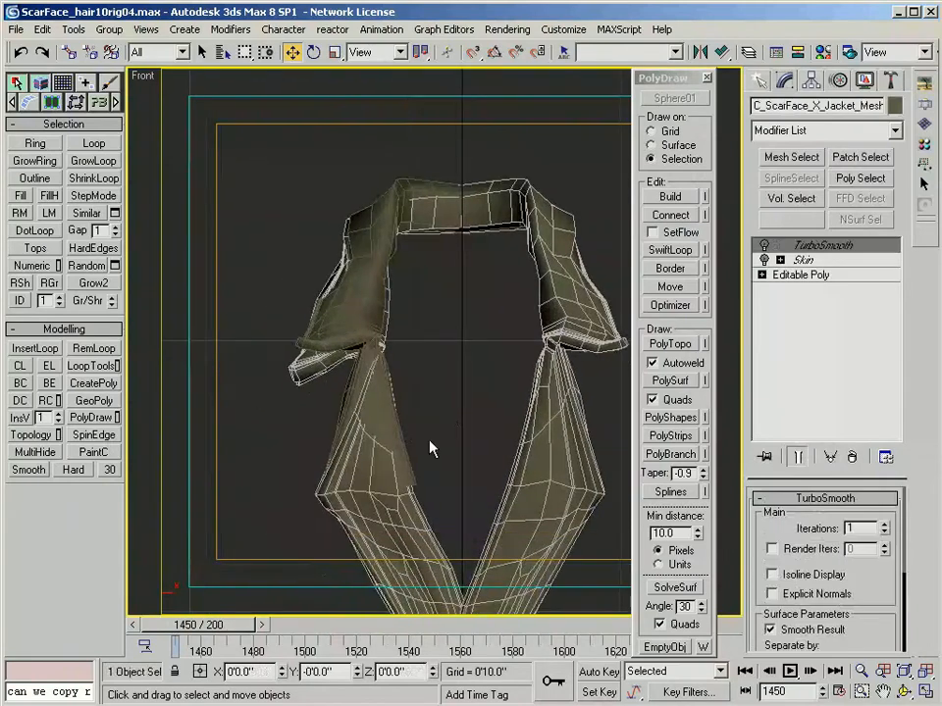
pyautogui.click(806, 276)
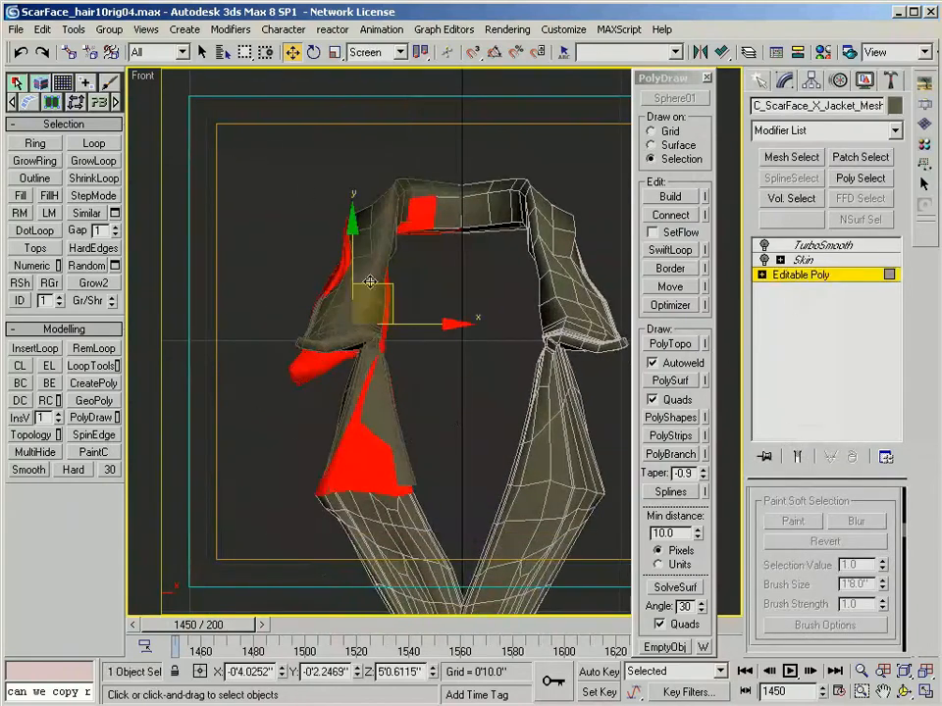
pyautogui.keyDown('alt'); pyautogui.moveTo(369, 281); pyautogui.dragTo(359, 274, button='middle'); pyautogui.keyUp('alt')
pyautogui.keyDown('alt'); pyautogui.moveTo(410, 314); pyautogui.dragTo(422, 389, button='middle'); pyautogui.keyUp('alt')
pyautogui.click(406, 399)
pyautogui.moveTo(422, 388); pyautogui.dragTo(403, 480, button='middle')
# - Delete the leftover polygon at the back of the jacket's collar beyond the centre line
pyautogui.click(361, 293)
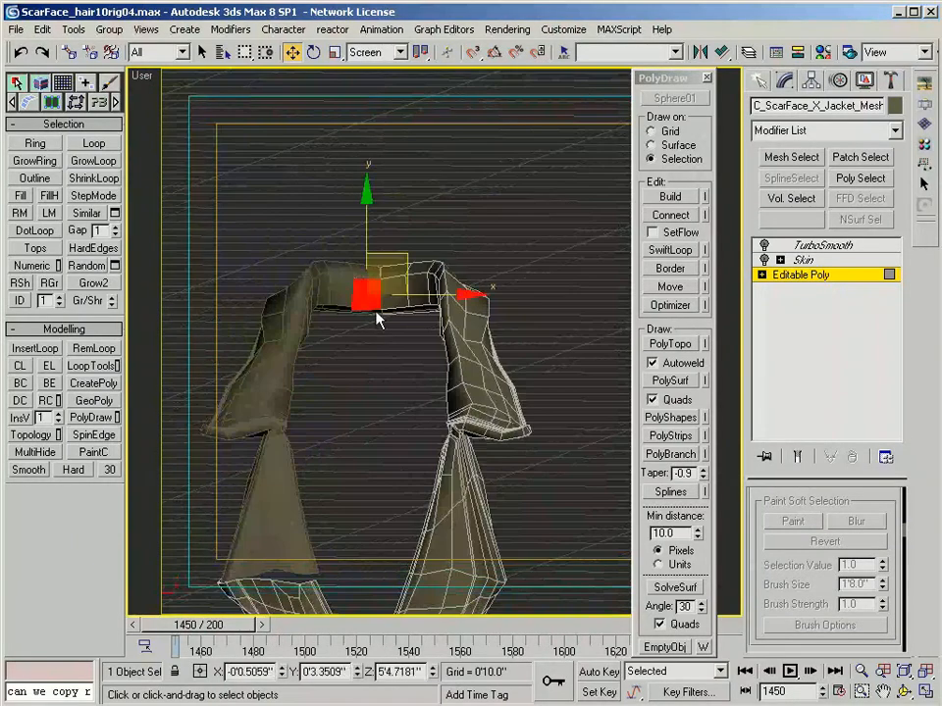
pyautogui.click(384, 325)
pyautogui.keyDown('alt'); pyautogui.moveTo(383, 324); pyautogui.dragTo(417, 324, button='middle'); pyautogui.keyUp('alt')
pyautogui.click(457, 396)
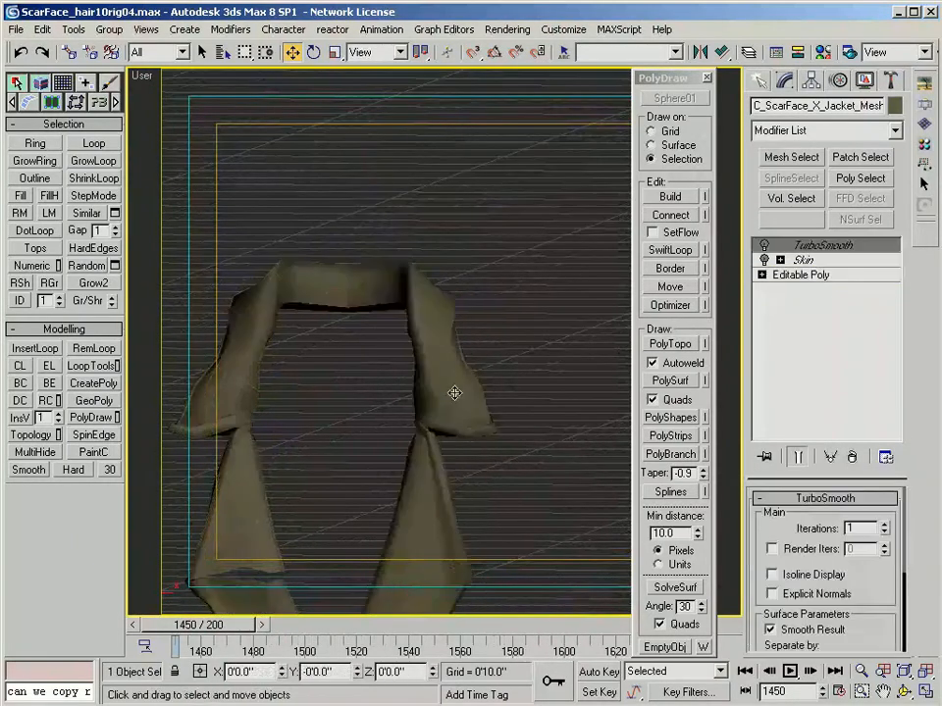
# - Check the fit of the mirrored othersi half against the jacket in a wireframe Front view
pyautogui.moveTo(455, 394); pyautogui.dragTo(538, 306, button='middle')
pyautogui.press('f')
pyautogui.scroll(-1, 426, 417)
pyautogui.moveTo(426, 417); pyautogui.dragTo(397, 456, button='middle')
pyautogui.click(378, 421)
pyautogui.click(329, 375)
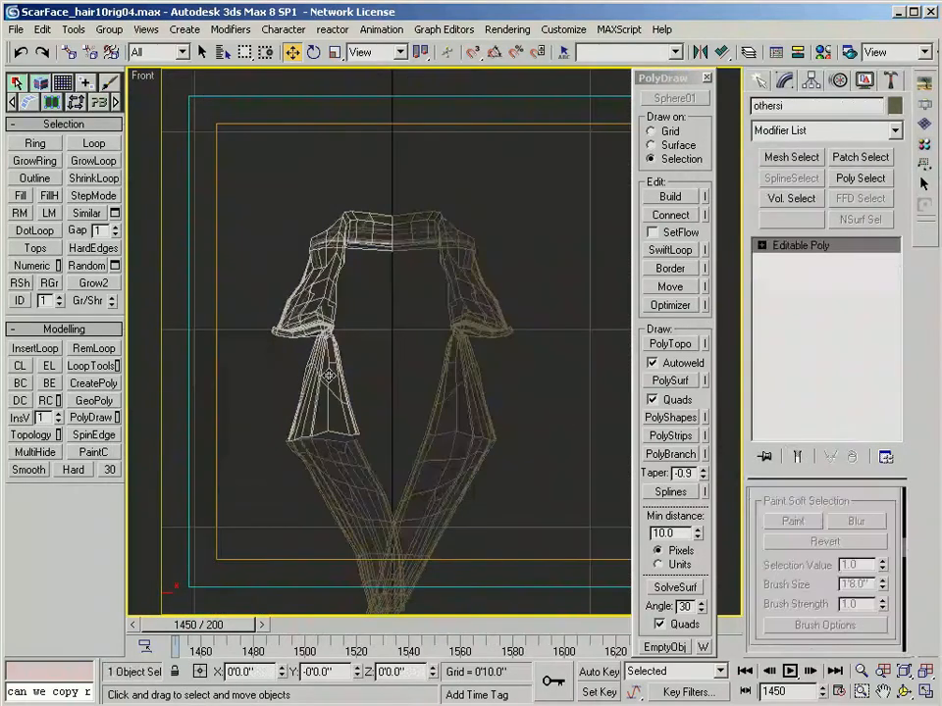
# - Reposition the vertices along the inner edge of the jacket collar's underside near the neck curve
pyautogui.click(467, 431)
pyautogui.click(805, 276)
pyautogui.keyDown('alt'); pyautogui.moveTo(495, 421); pyautogui.dragTo(406, 344, button='middle'); pyautogui.keyUp('alt')
pyautogui.scroll(2, 321, 309)
pyautogui.scroll(2, 422, 368)
pyautogui.press('2')
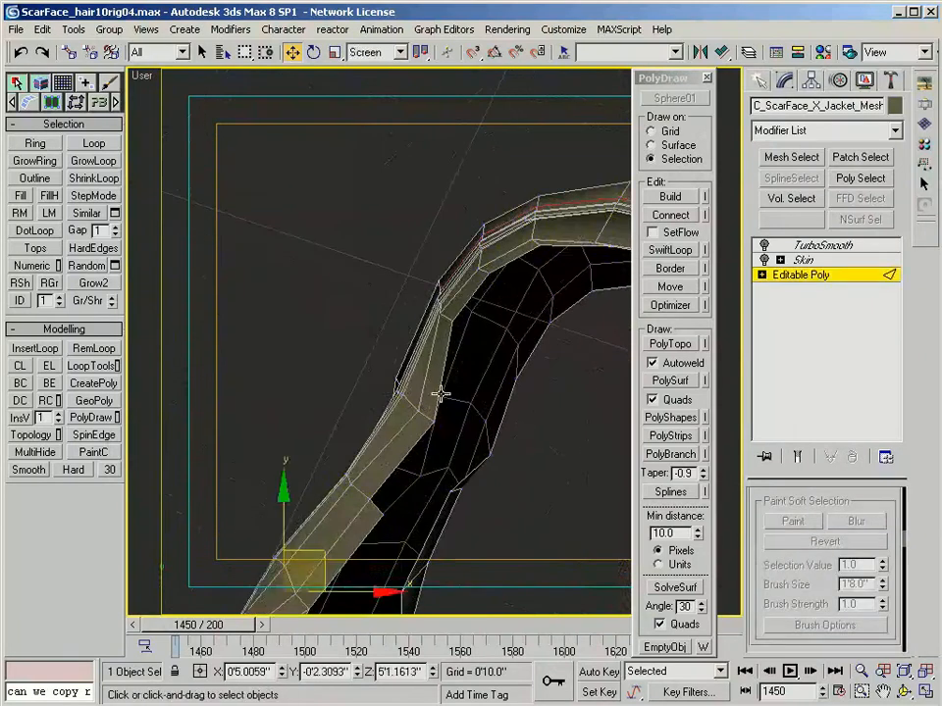
pyautogui.keyDown('alt'); pyautogui.moveTo(456, 322); pyautogui.dragTo(391, 320, button='middle'); pyautogui.keyUp('alt')
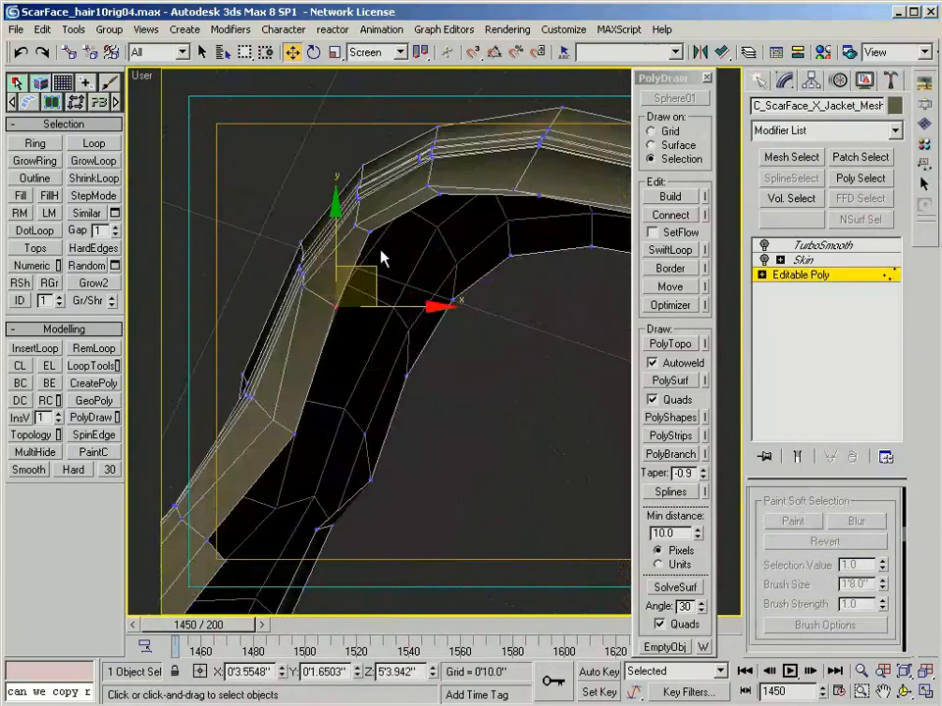
pyautogui.keyDown('alt'); pyautogui.moveTo(345, 281); pyautogui.dragTo(335, 322, button='middle'); pyautogui.keyUp('alt')
pyautogui.press('2')
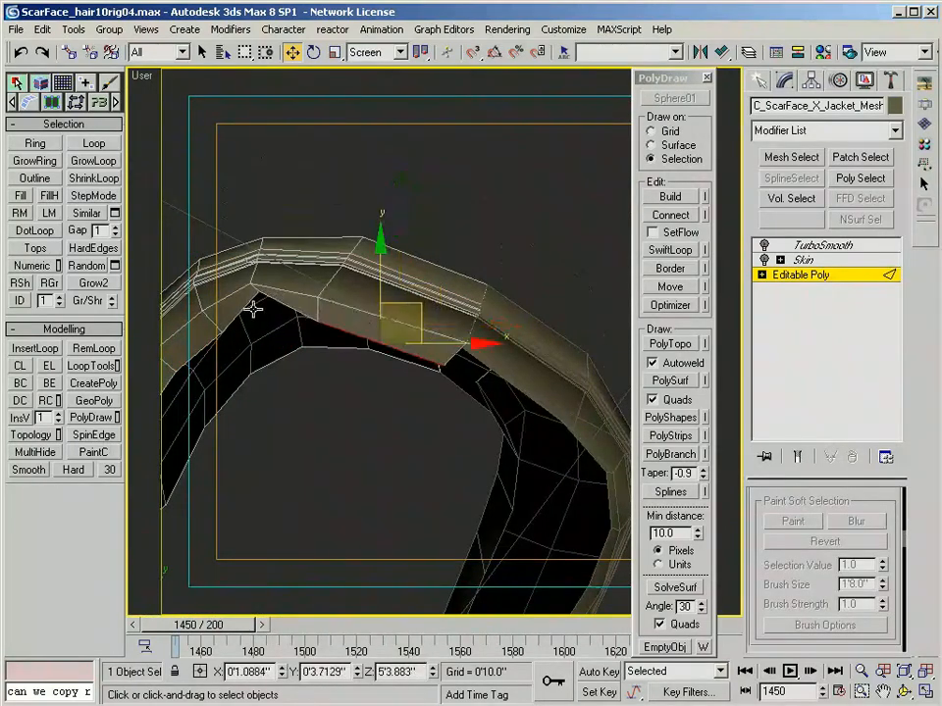
# - Reshape the inner border edges and vertices of the collar's underside across the back of the neck
pyautogui.keyDown('alt'); pyautogui.moveTo(250, 310); pyautogui.dragTo(384, 350, button='middle'); pyautogui.keyUp('alt')
pyautogui.press('2')
pyautogui.click(379, 412)
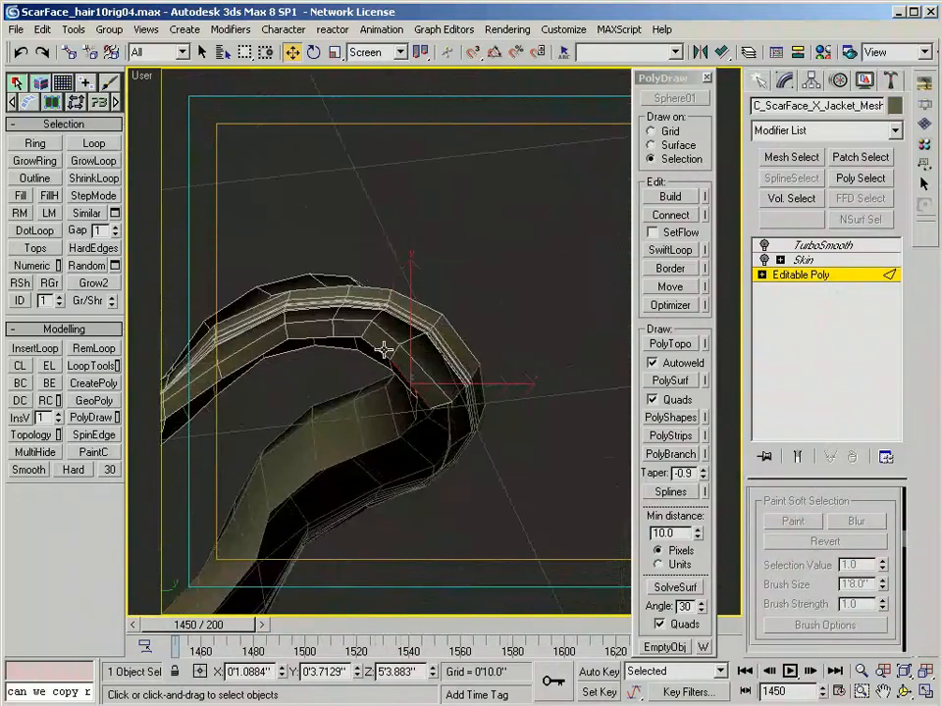
pyautogui.keyDown('alt'); pyautogui.moveTo(323, 337); pyautogui.dragTo(348, 341, button='middle'); pyautogui.keyUp('alt')
pyautogui.keyDown('alt'); pyautogui.moveTo(248, 337); pyautogui.dragTo(365, 368, button='middle'); pyautogui.keyUp('alt')
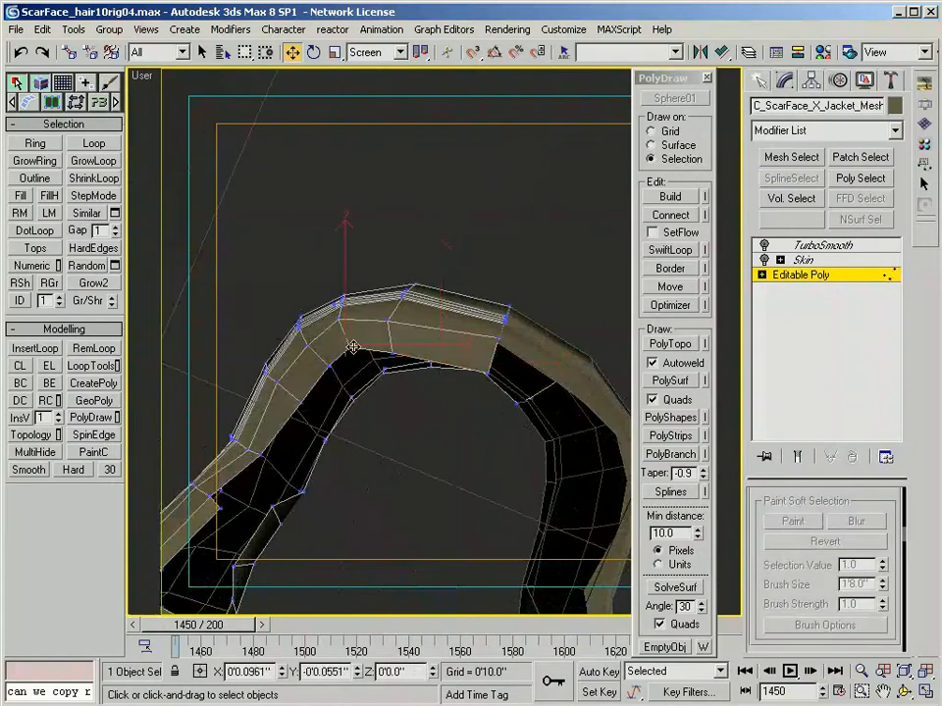
pyautogui.keyDown('alt'); pyautogui.moveTo(304, 389); pyautogui.dragTo(492, 412, button='middle'); pyautogui.keyUp('alt')
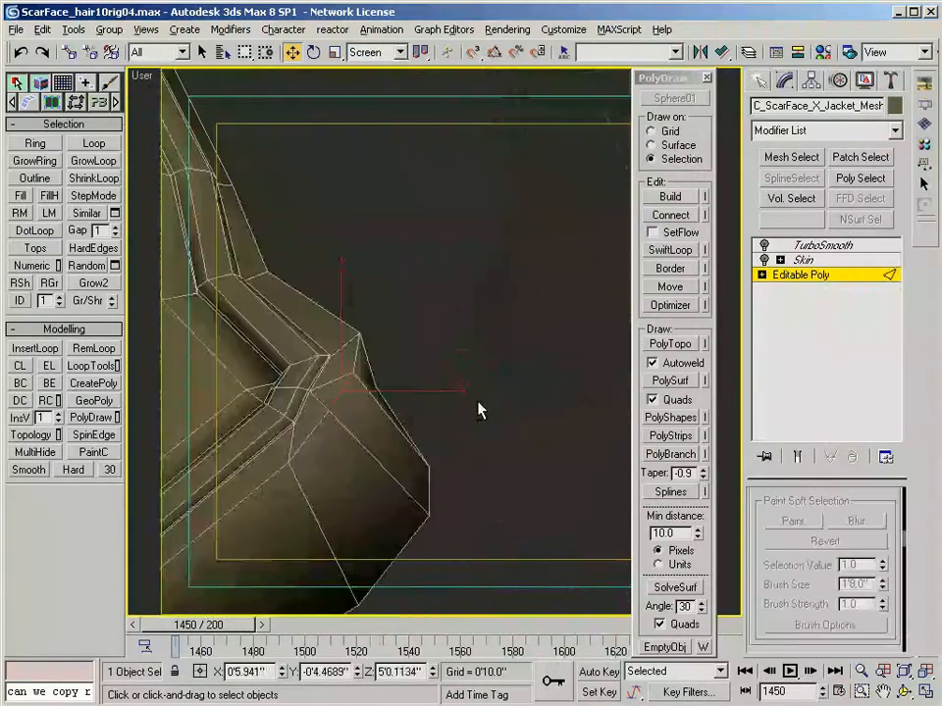
# - Adjust the vertices and edges around the collar's pointed corner on the jacket mesh
pyautogui.keyDown('alt'); pyautogui.moveTo(343, 402); pyautogui.dragTo(403, 337, button='middle'); pyautogui.keyUp('alt')
pyautogui.press('1')
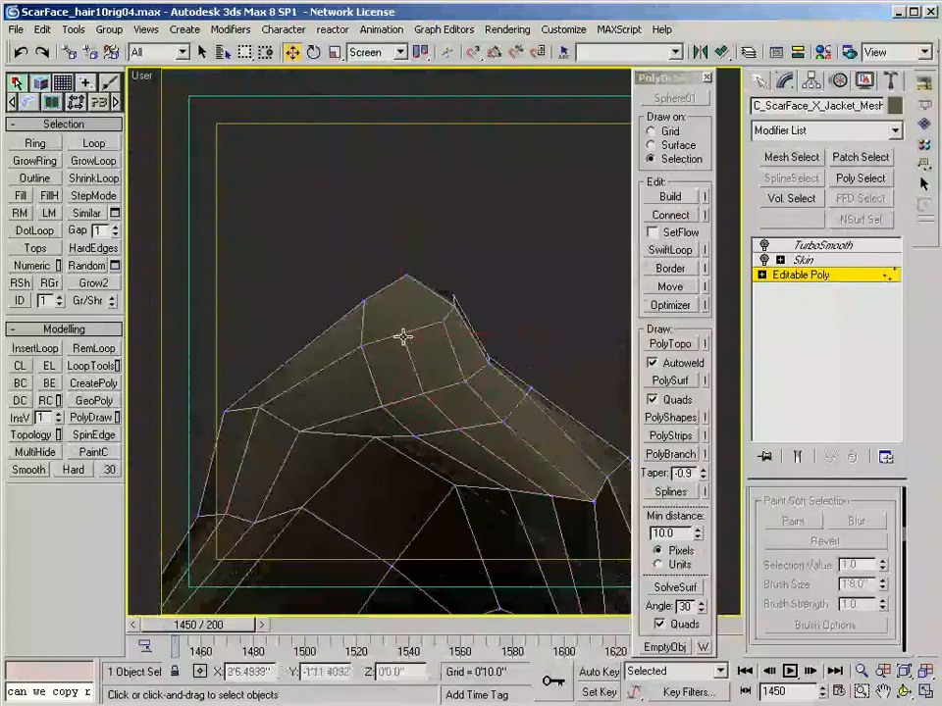
pyautogui.keyDown('alt'); pyautogui.moveTo(447, 306); pyautogui.dragTo(543, 460, button='middle'); pyautogui.keyUp('alt')
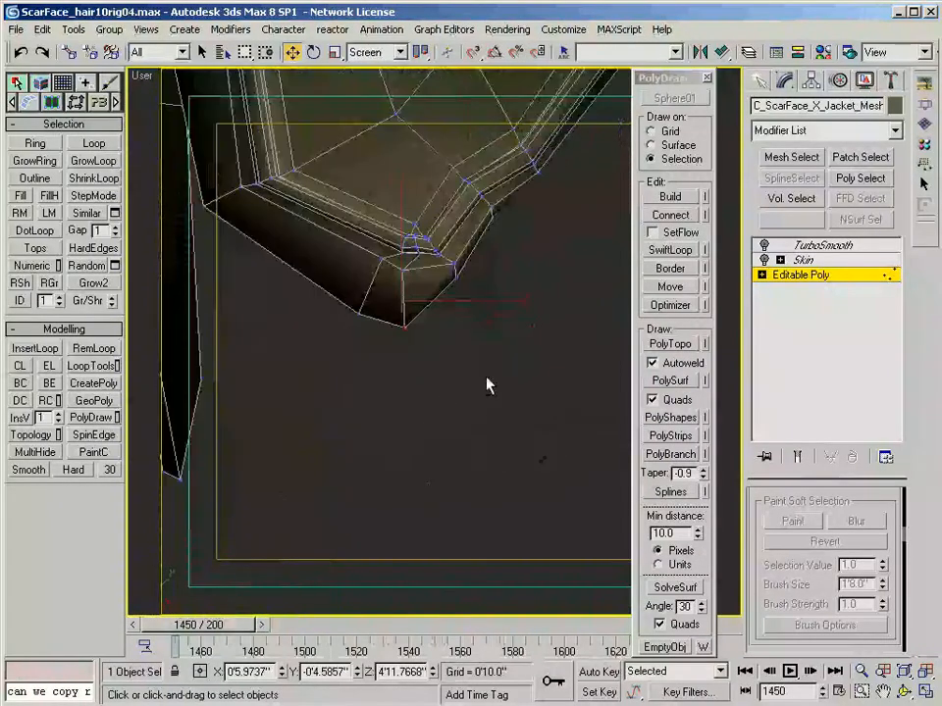
pyautogui.press('2')
pyautogui.moveTo(431, 322); pyautogui.dragTo(418, 404, button='middle')
pyautogui.scroll(4, 397, 348)
pyautogui.keyDown('alt'); pyautogui.moveTo(374, 281); pyautogui.dragTo(410, 383, button='middle'); pyautogui.keyUp('alt')
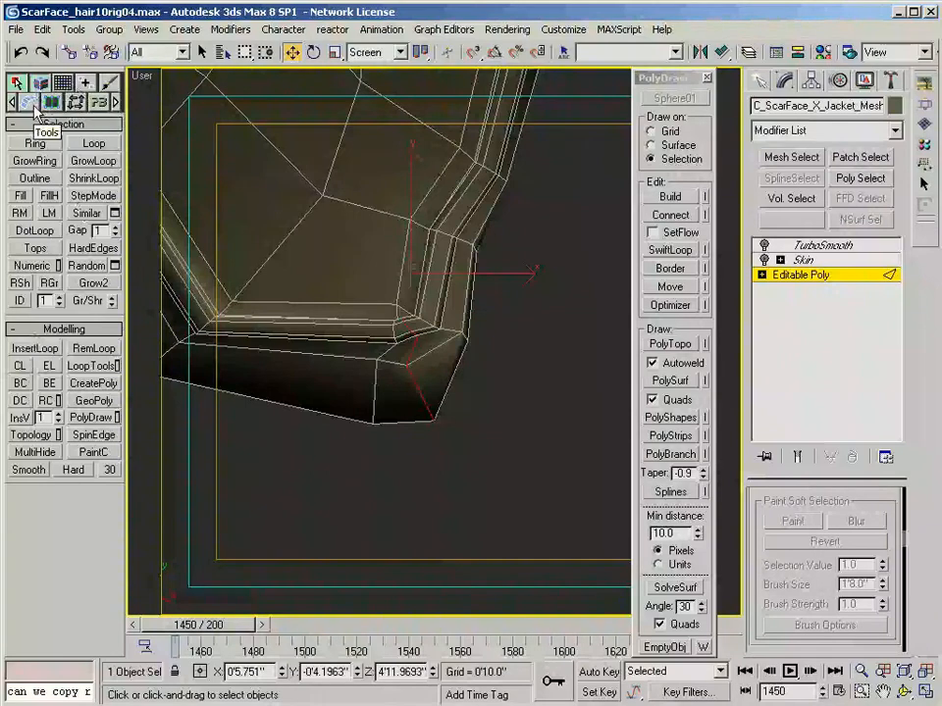
# - Try selecting alternating edges of the jacket mesh with the Even selection tool, setting its skip to 2
pyautogui.click(35, 106)
pyautogui.scroll(-5, 81, 377)
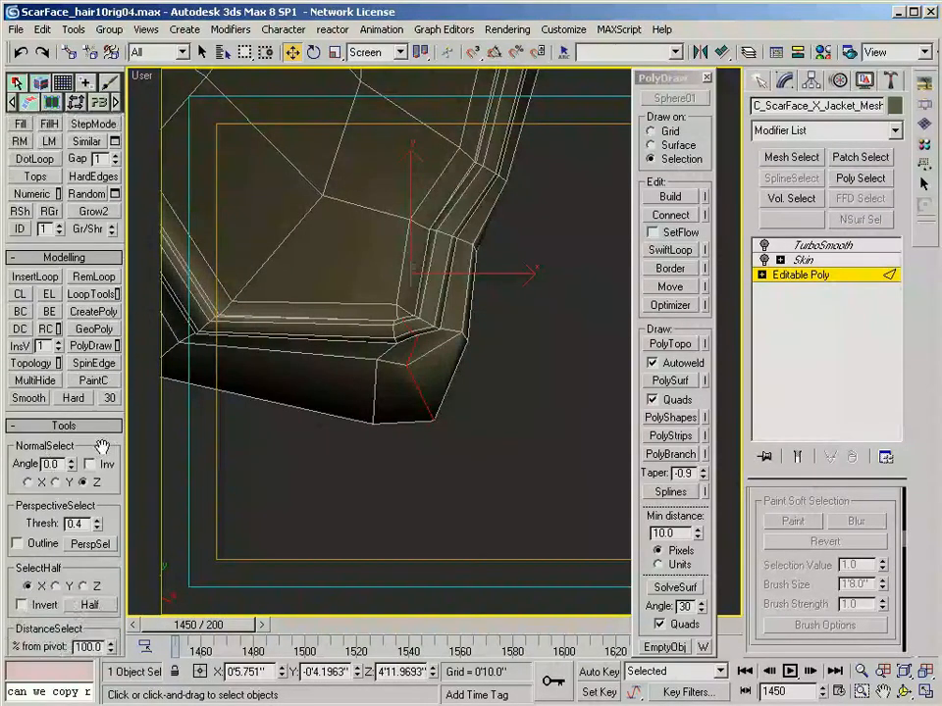
pyautogui.scroll(-2, 84, 338)
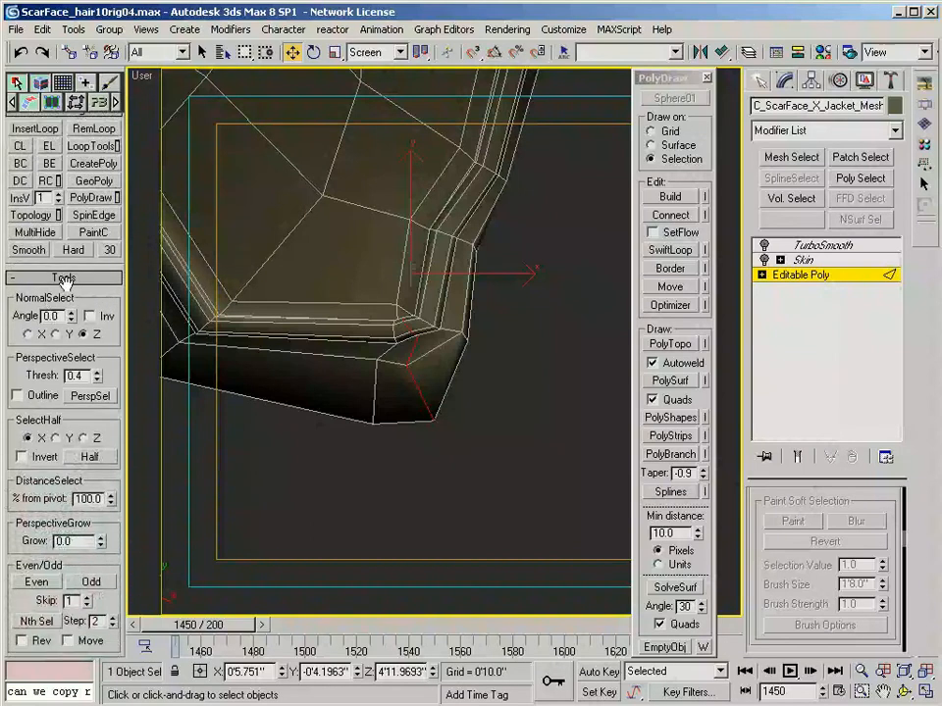
pyautogui.scroll(1, 65, 279)
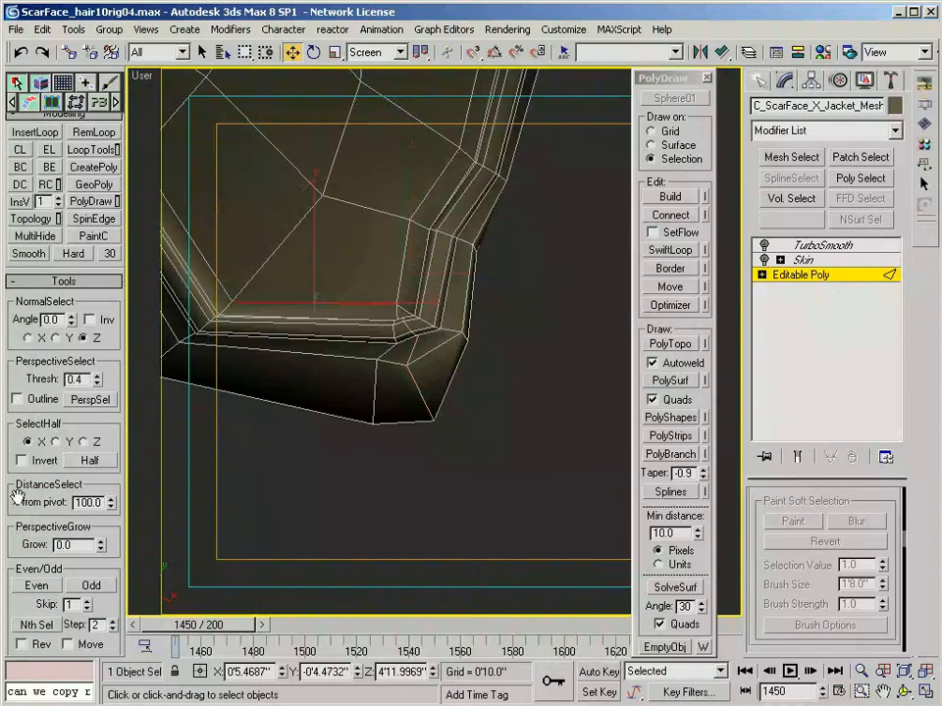
pyautogui.click(42, 590)
pyautogui.keyDown('alt'); pyautogui.moveTo(211, 329); pyautogui.dragTo(263, 301, button='middle'); pyautogui.keyUp('alt')
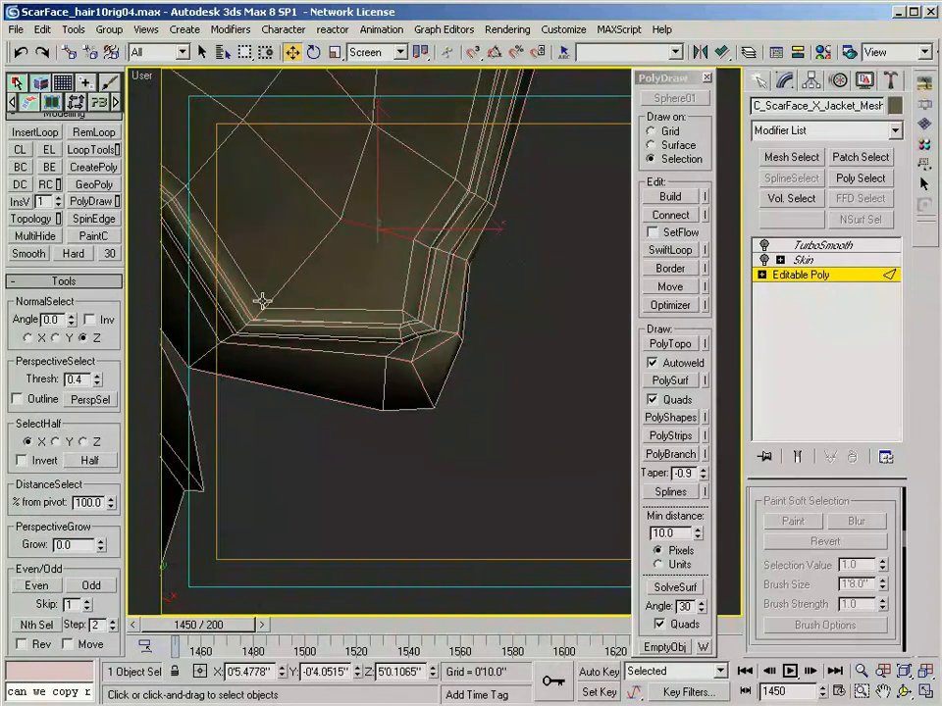
pyautogui.click(48, 590)
pyautogui.keyDown('alt'); pyautogui.moveTo(230, 348); pyautogui.dragTo(312, 284, button='middle'); pyautogui.keyUp('alt')
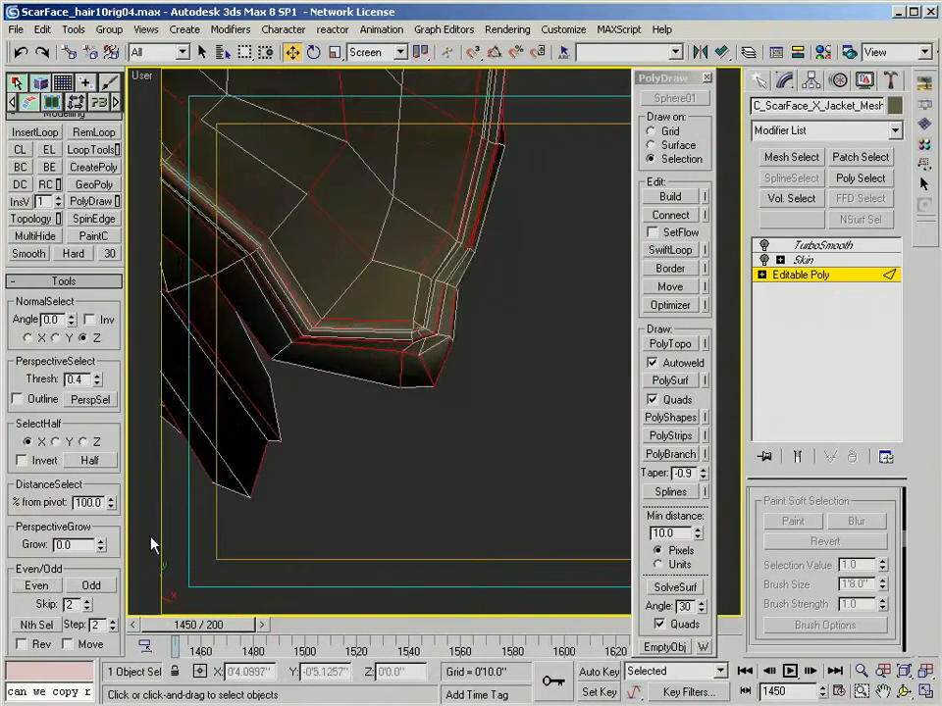
# - Rotate the selection at the collar's pointed corner and reposition the corner's vertices
pyautogui.press('4')
pyautogui.click(416, 374)
pyautogui.keyDown('alt'); pyautogui.moveTo(416, 374); pyautogui.dragTo(478, 327, button='middle'); pyautogui.keyUp('alt')
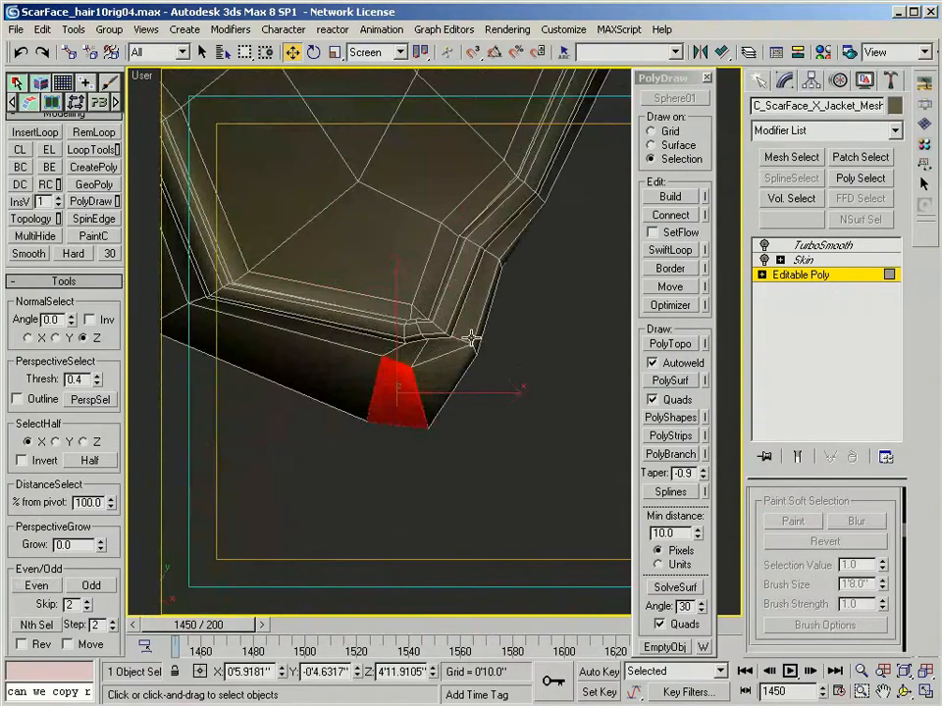
pyautogui.keyDown('alt'); pyautogui.moveTo(415, 309); pyautogui.dragTo(496, 345, button='middle'); pyautogui.keyUp('alt')
pyautogui.press('e')
pyautogui.moveTo(495, 344); pyautogui.dragTo(527, 391)
pyautogui.press('w')
pyautogui.moveTo(497, 313)
pyautogui.mouseDown()
pyautogui.moveTo(500, 324)
pyautogui.moveTo(481, 324)
pyautogui.mouseUp()
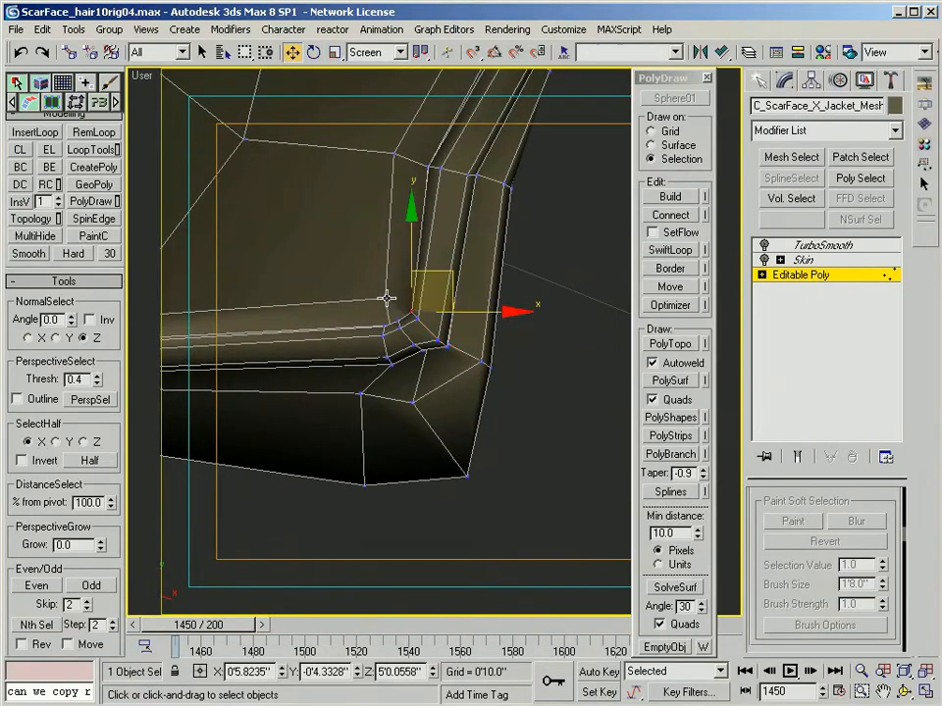
pyautogui.keyDown('alt'); pyautogui.moveTo(437, 353); pyautogui.dragTo(461, 220, button='middle'); pyautogui.keyUp('alt')
pyautogui.click(376, 306)
# - Examine the whole jacket collar from the TurboSmooth level in a shaded Front view
pyautogui.scroll(-2, 461, 221)
pyautogui.click(795, 246)
pyautogui.scroll(-5, 316, 479)
pyautogui.keyDown('alt'); pyautogui.moveTo(316, 479); pyautogui.dragTo(444, 277, button='middle'); pyautogui.keyUp('alt')
pyautogui.scroll(-4, 366, 412)
pyautogui.scroll(3, 498, 307)
pyautogui.scroll(-4, 443, 278)
pyautogui.press('f')
pyautogui.scroll(3, 439, 294)
pyautogui.press('F4')
pyautogui.scroll(3, 435, 369)
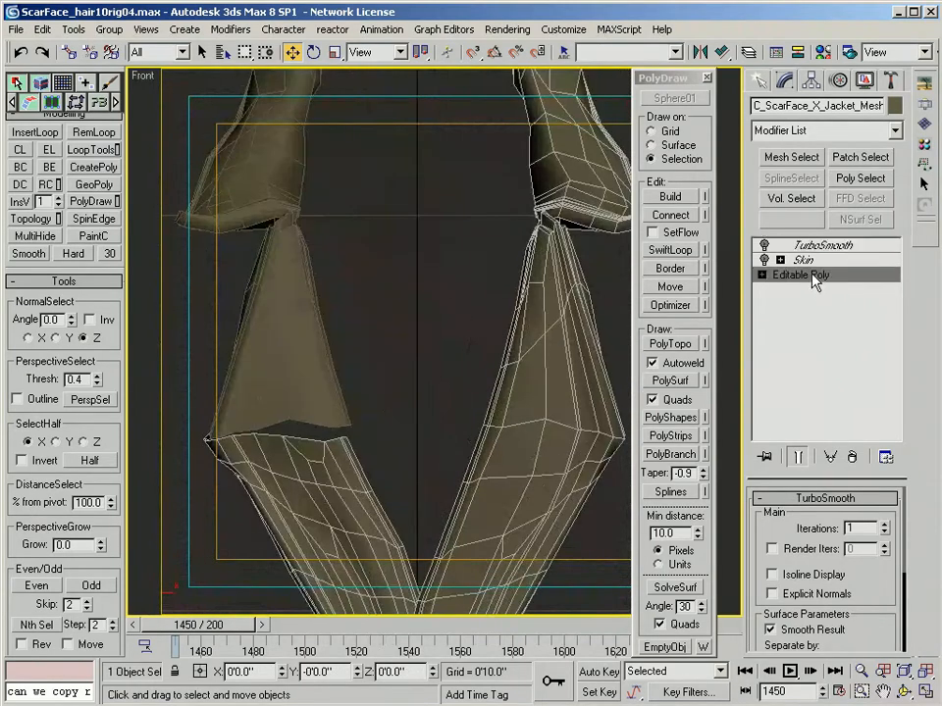
# - Delete the outdated mirrored collar object beside the jacket
pyautogui.scroll(-4, 481, 375)
pyautogui.click(344, 329)
pyautogui.press('Delete')
# - Delete the jacket's leftover collar polygons that extend past the centre line at the back
pyautogui.click(473, 397)
pyautogui.keyDown('alt'); pyautogui.moveTo(473, 397); pyautogui.dragTo(540, 357, button='middle'); pyautogui.keyUp('alt')
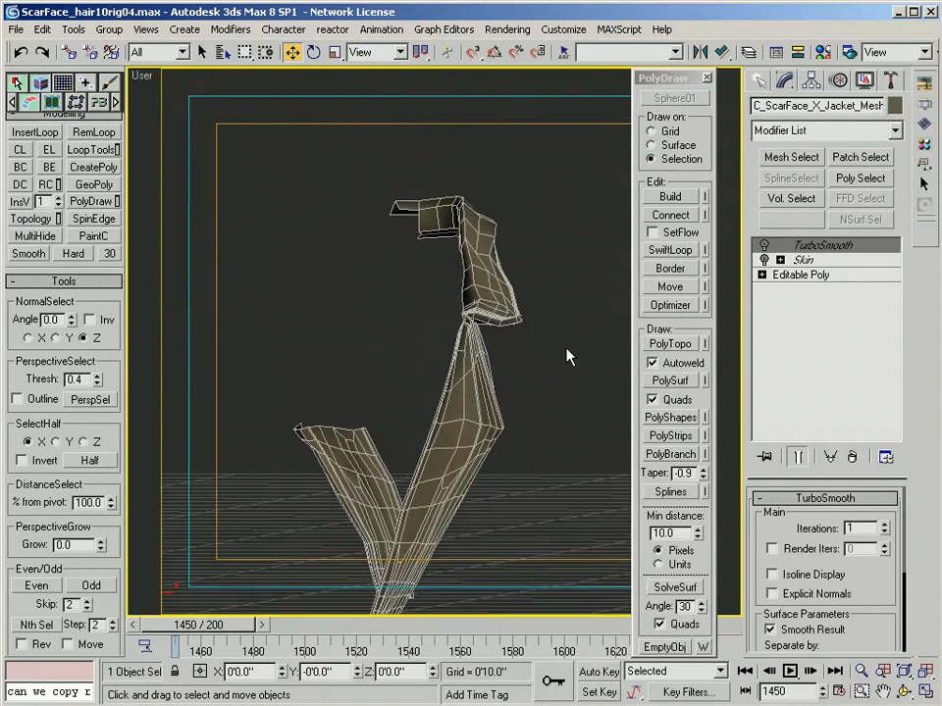
pyautogui.click(801, 275)
pyautogui.moveTo(321, 120); pyautogui.dragTo(399, 234)
pyautogui.keyDown('alt'); pyautogui.moveTo(400, 234); pyautogui.dragTo(404, 371, button='middle'); pyautogui.keyUp('alt')
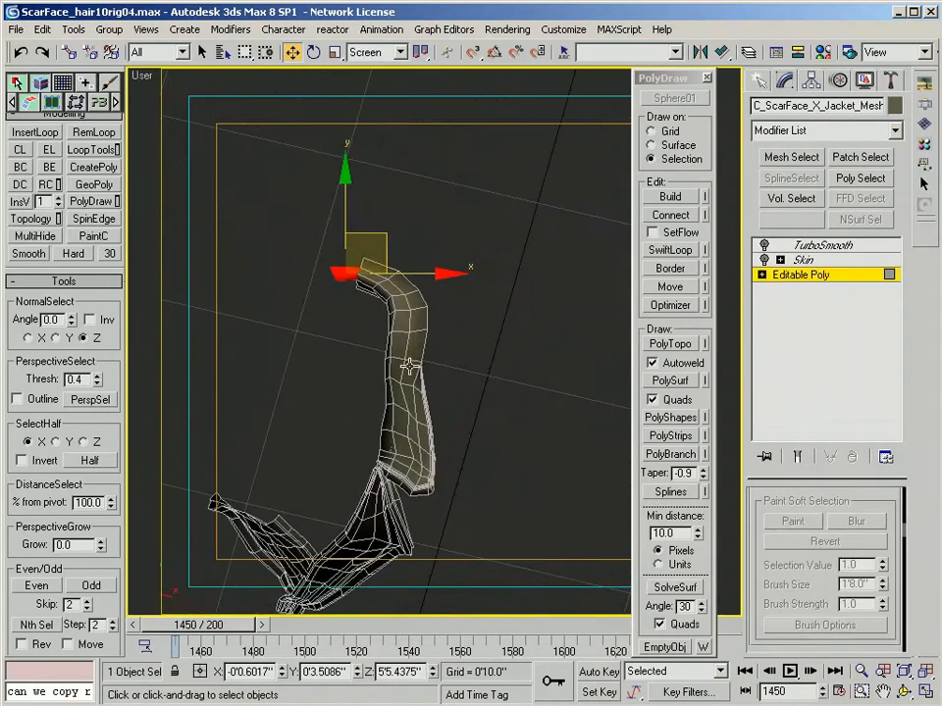
# - Scale the open inner edges under the collar's pointed end and reposition the neighbouring vertices
pyautogui.keyDown('alt'); pyautogui.moveTo(435, 464); pyautogui.dragTo(294, 317, button='middle'); pyautogui.keyUp('alt')
pyautogui.scroll(3, 426, 371)
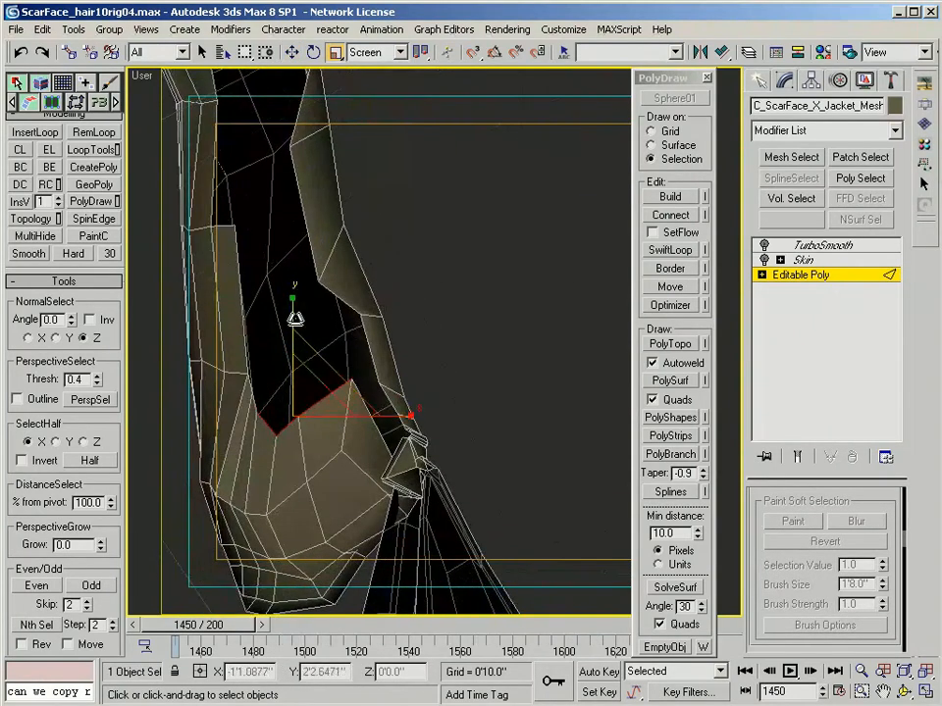
pyautogui.moveTo(339, 374); pyautogui.dragTo(339, 373)
pyautogui.keyDown('alt'); pyautogui.moveTo(338, 373); pyautogui.dragTo(419, 297, button='middle'); pyautogui.keyUp('alt')
pyautogui.press('1')
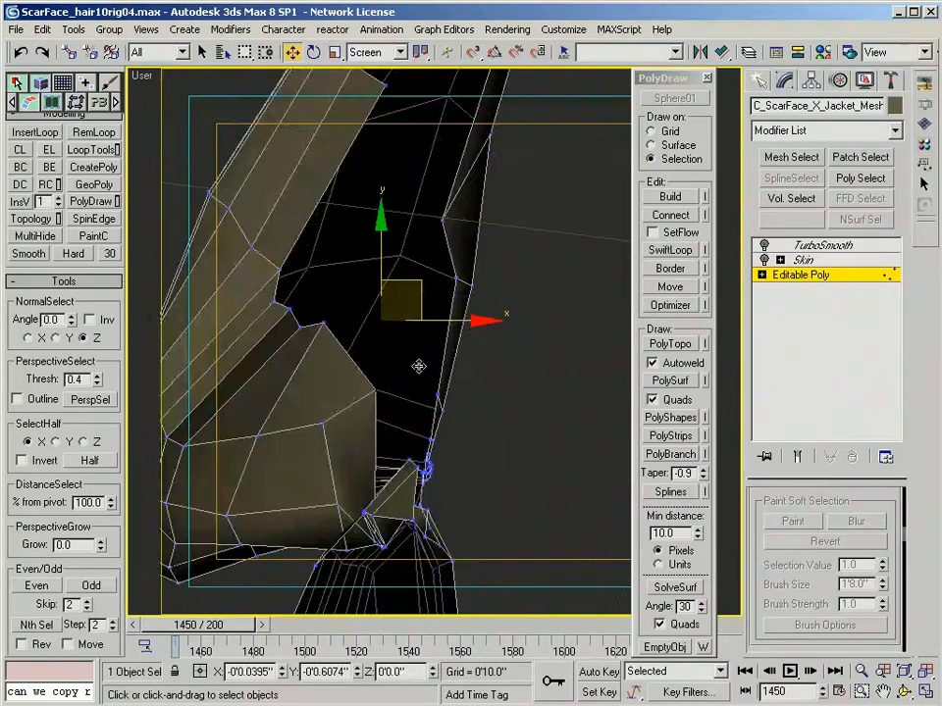
pyautogui.moveTo(418, 365); pyautogui.dragTo(416, 378)
pyautogui.scroll(-3, 355, 327)
pyautogui.click(366, 313)
pyautogui.scroll(-3, 371, 323)
pyautogui.keyDown('alt'); pyautogui.moveTo(373, 333); pyautogui.dragTo(412, 466, button='middle'); pyautogui.keyUp('alt')
# - Detach a copy of the jacket's refined collar half as a separate object, leaving the original in place
pyautogui.press('4')
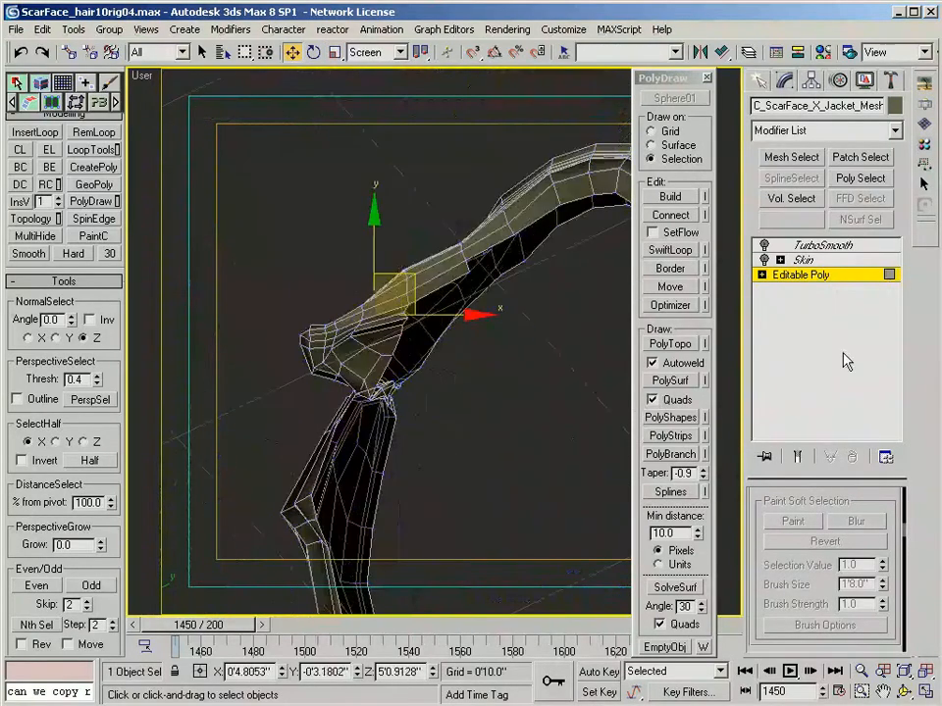
pyautogui.press('f')
pyautogui.moveTo(280, 164); pyautogui.dragTo(517, 404)
pyautogui.keyDown('shift'); pyautogui.click(520, 345); pyautogui.keyUp('shift')
pyautogui.click(521, 364)
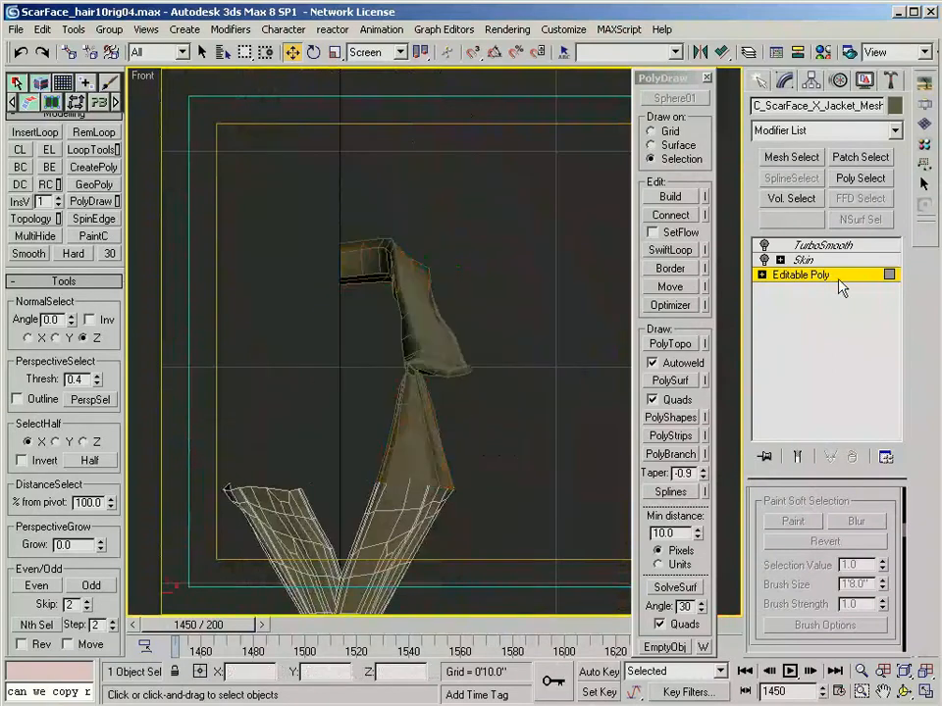
pyautogui.click(835, 276)
# - Mirror the detached collar half across the X axis with No Clone
pyautogui.click(448, 309)
pyautogui.click(446, 331)
pyautogui.click(705, 48)
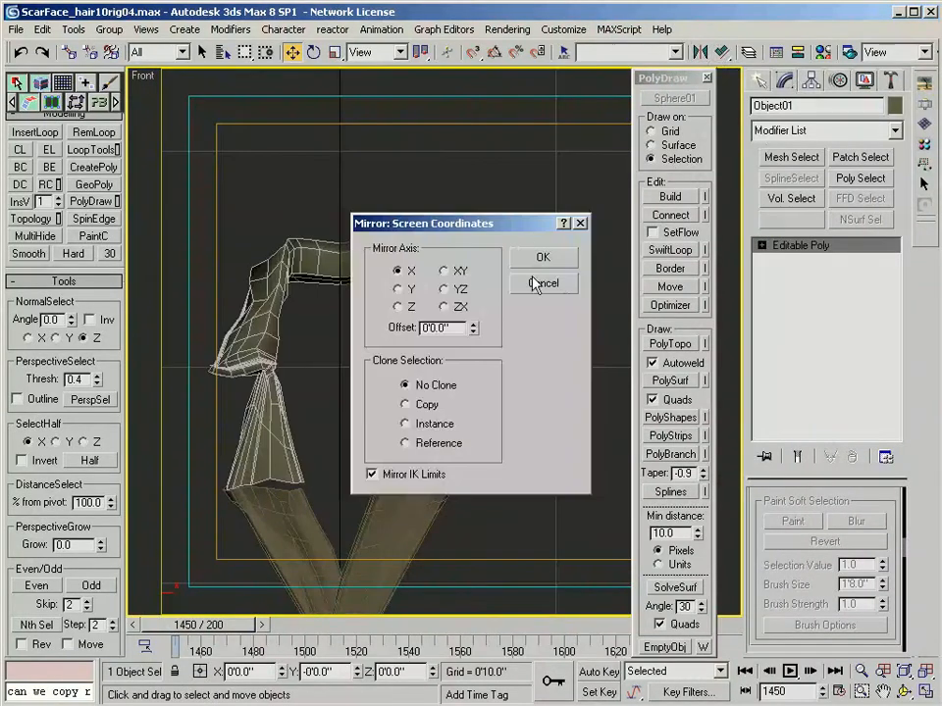
pyautogui.click(535, 258)
pyautogui.click(488, 306)
pyautogui.click(418, 375)
pyautogui.click(270, 420)
# - Attach the mirrored collar half to the jacket mesh at its Editable Poly level
pyautogui.scroll(-2, 269, 420)
pyautogui.click(424, 417)
pyautogui.scroll(2, 425, 417)
pyautogui.moveTo(424, 417); pyautogui.dragTo(547, 309, button='middle')
pyautogui.scroll(-3, 814, 591)
pyautogui.scroll(3, 824, 585)
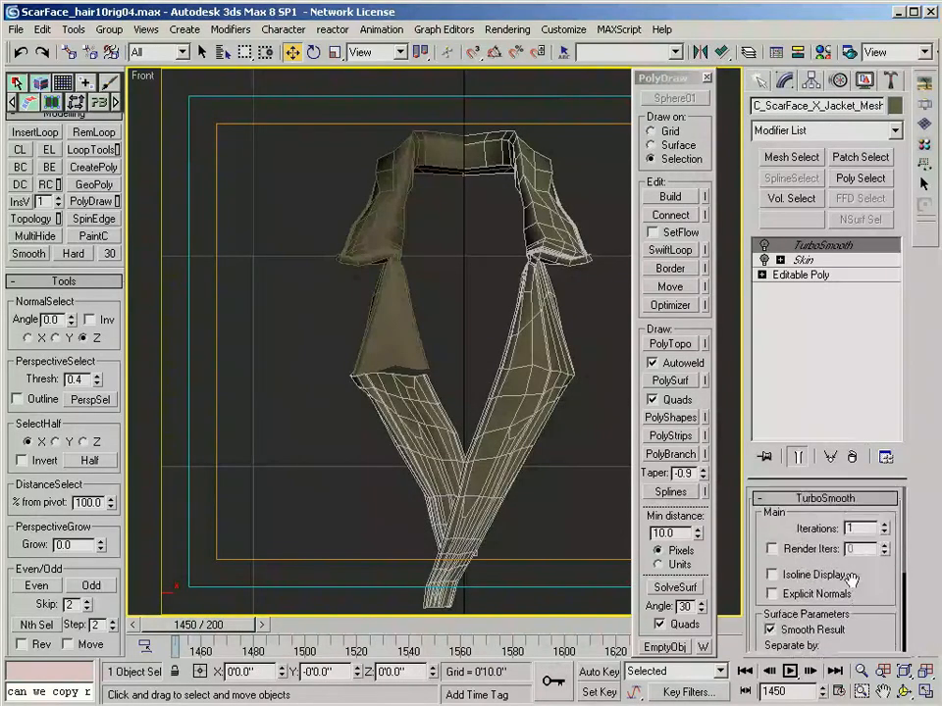
pyautogui.click(826, 277)
pyautogui.scroll(-5, 810, 586)
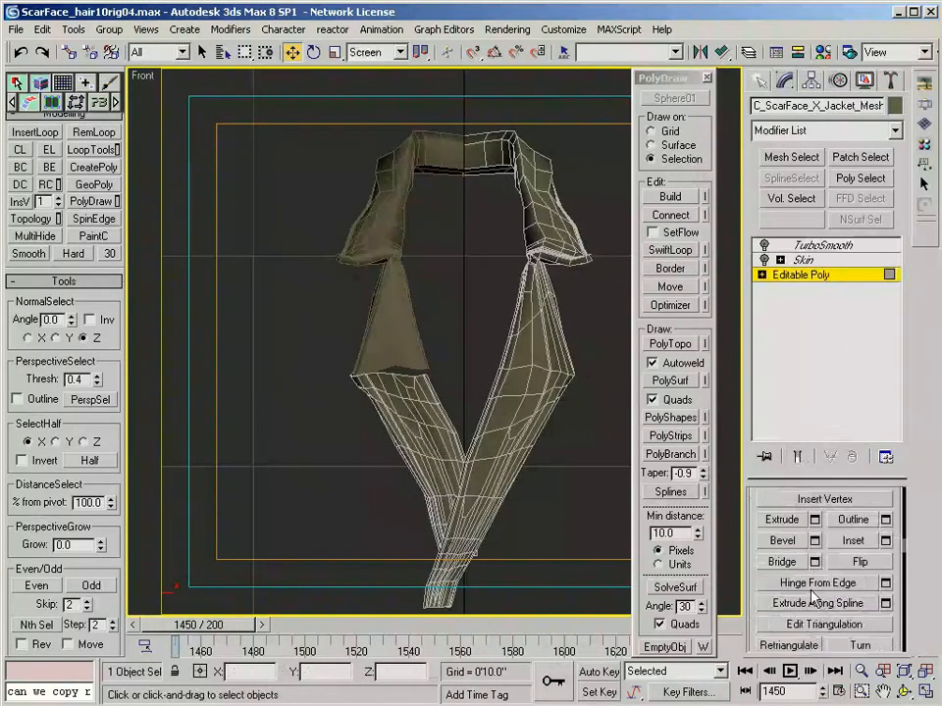
pyautogui.scroll(8, 819, 574)
pyautogui.scroll(-5, 810, 608)
pyautogui.scroll(2, 809, 608)
pyautogui.scroll(-2, 800, 628)
pyautogui.click(785, 633)
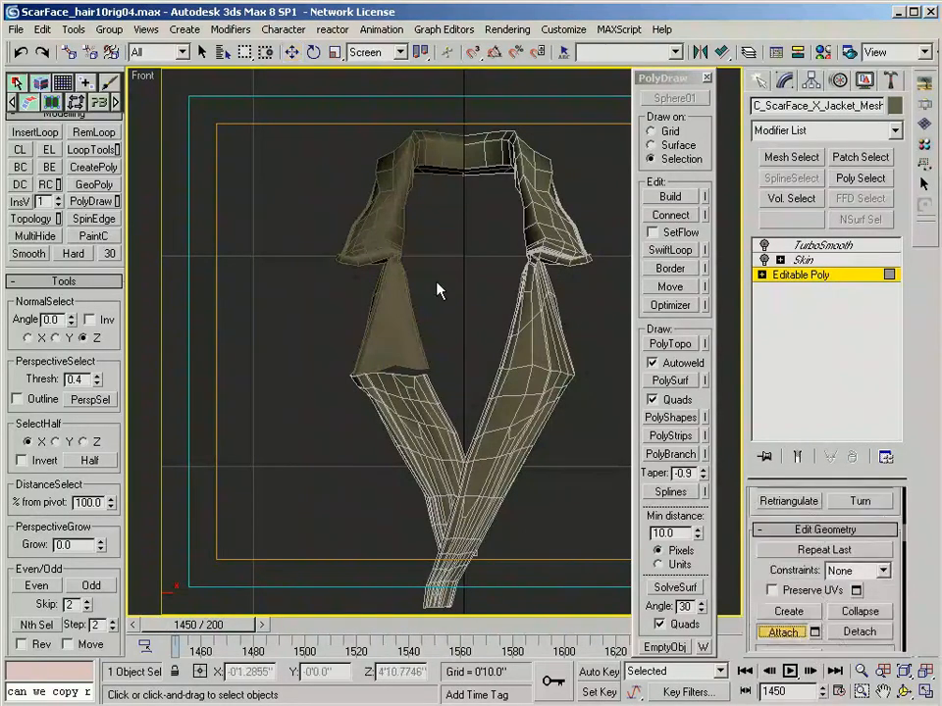
pyautogui.click(381, 320)
# - Turn on vertex snapping and snap the outermost vertices of the attached half onto the lower lapel's seam
pyautogui.scroll(3, 436, 341)
pyautogui.moveTo(435, 341); pyautogui.dragTo(474, 384, button='middle')
pyautogui.press('w')
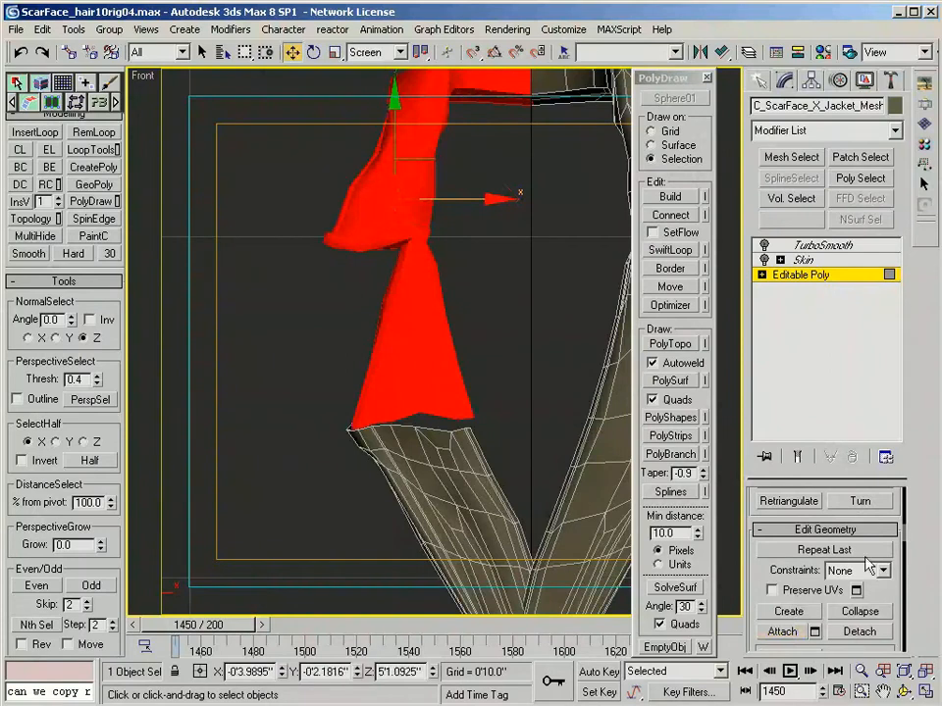
pyautogui.scroll(5, 861, 537)
pyautogui.moveTo(444, 428); pyautogui.dragTo(371, 343, button='middle')
pyautogui.press('2')
pyautogui.scroll(4, 412, 475)
pyautogui.press('1')
pyautogui.click(365, 345)
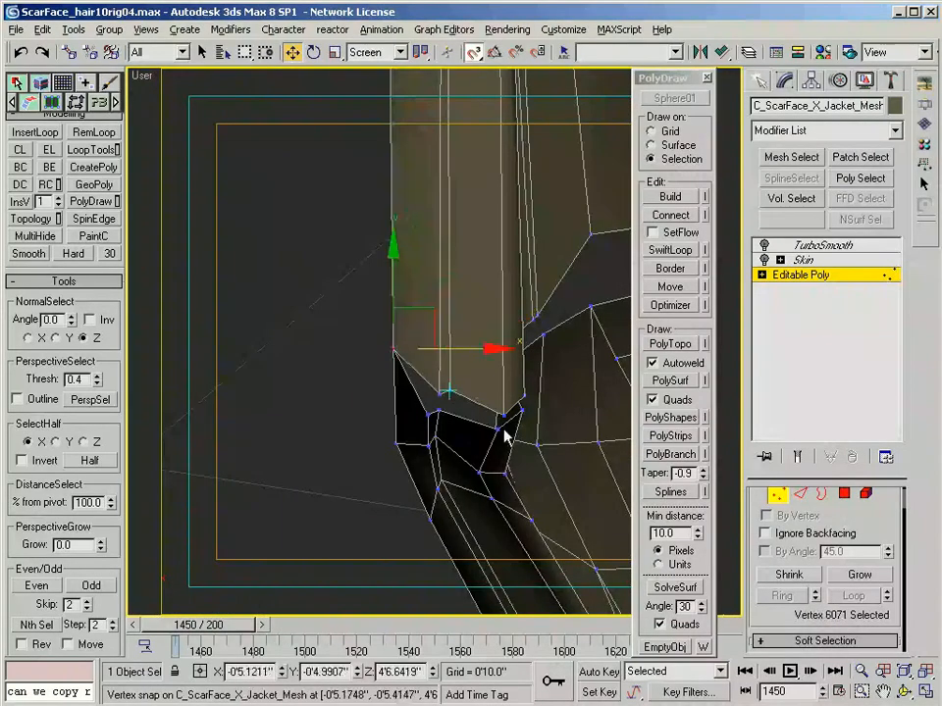
pyautogui.keyDown('alt'); pyautogui.moveTo(472, 396); pyautogui.dragTo(425, 427, button='middle'); pyautogui.keyUp('alt')
pyautogui.moveTo(413, 416)
pyautogui.mouseDown()
pyautogui.moveTo(387, 441)
pyautogui.moveTo(421, 426)
pyautogui.moveTo(408, 438)
pyautogui.mouseUp()
# - Snap the next vertices along the lapel seam's outer side onto their counterparts
pyautogui.moveTo(481, 450); pyautogui.dragTo(360, 376, button='middle')
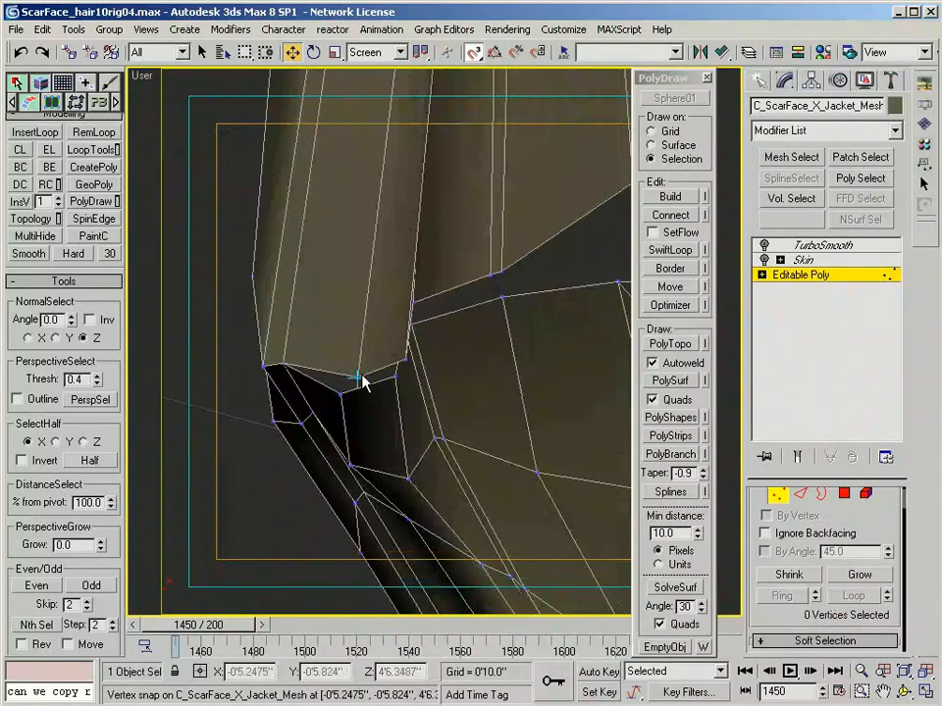
pyautogui.moveTo(350, 384); pyautogui.dragTo(345, 390)
pyautogui.keyDown('alt'); pyautogui.moveTo(344, 390); pyautogui.dragTo(428, 382, button='middle'); pyautogui.keyUp('alt')
pyautogui.click(442, 384)
pyautogui.moveTo(426, 370); pyautogui.dragTo(408, 385)
pyautogui.keyDown('alt'); pyautogui.moveTo(408, 385); pyautogui.dragTo(477, 376, button='middle'); pyautogui.keyUp('alt')
# - Align the seam vertices on the front of the lapel next to its outer corner
pyautogui.scroll(-4, 536, 351)
pyautogui.keyDown('alt'); pyautogui.moveTo(536, 351); pyautogui.dragTo(438, 328, button='middle'); pyautogui.keyUp('alt')
pyautogui.scroll(2, 390, 342)
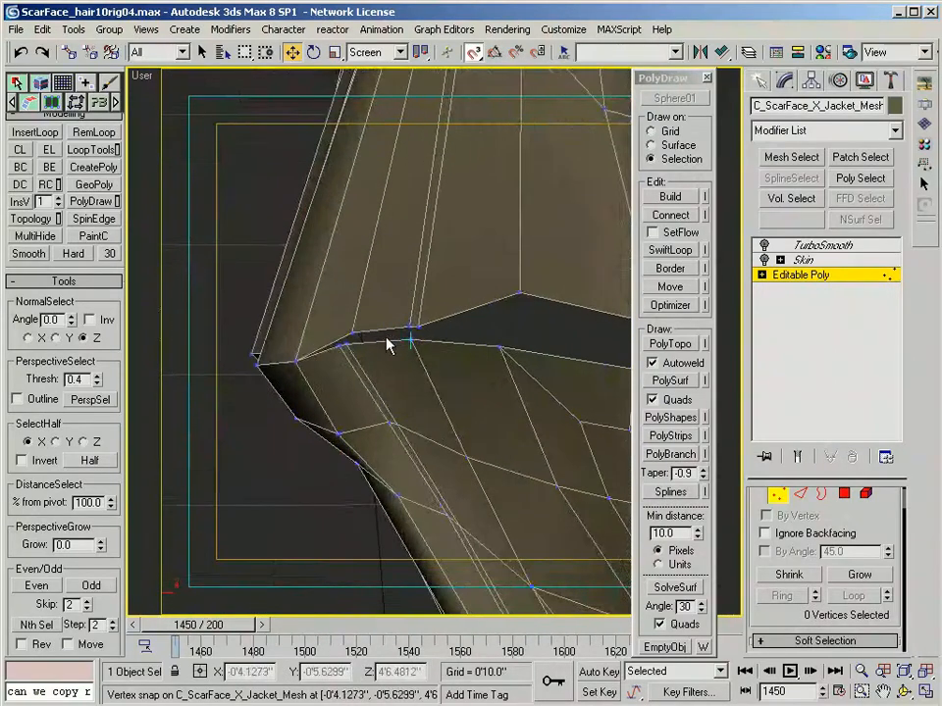
pyautogui.scroll(-4, 385, 339)
pyautogui.scroll(2, 307, 425)
pyautogui.rightClick(421, 335)
pyautogui.click(542, 359)
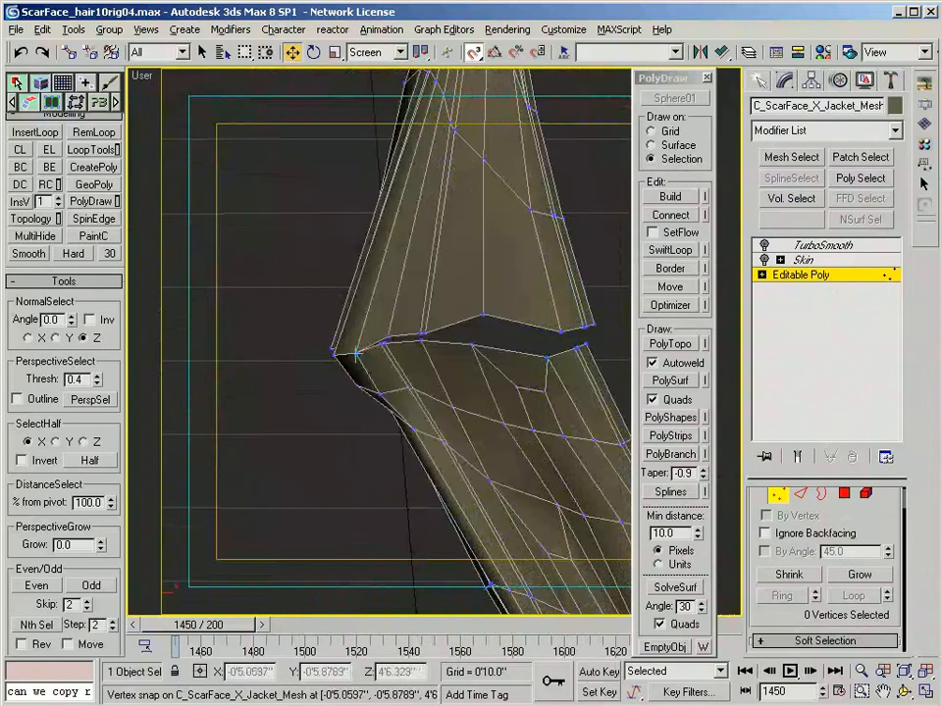
pyautogui.scroll(2, 359, 360)
pyautogui.click(370, 336)
pyautogui.keyDown('alt'); pyautogui.moveTo(305, 364); pyautogui.dragTo(432, 385, button='middle'); pyautogui.keyUp('alt')
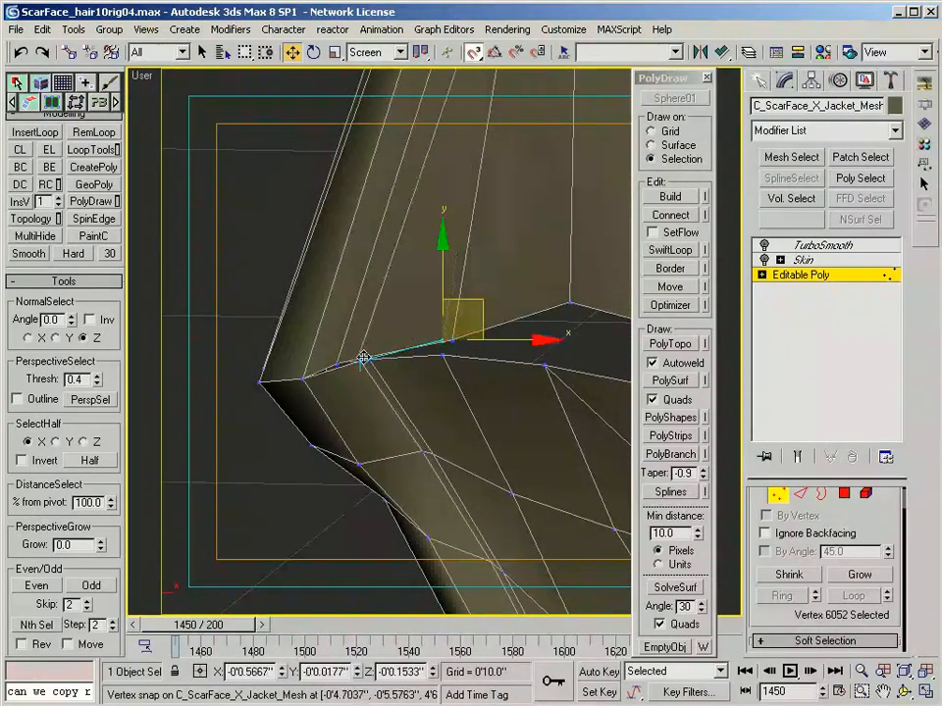
# - Snap the inner-edge end vertex of the upper lapel onto the matching seam vertex of the lower lapel
pyautogui.keyDown('alt'); pyautogui.moveTo(374, 356); pyautogui.dragTo(324, 424, button='middle'); pyautogui.keyUp('alt')
pyautogui.keyDown('alt'); pyautogui.moveTo(280, 391); pyautogui.dragTo(343, 427, button='middle'); pyautogui.keyUp('alt')
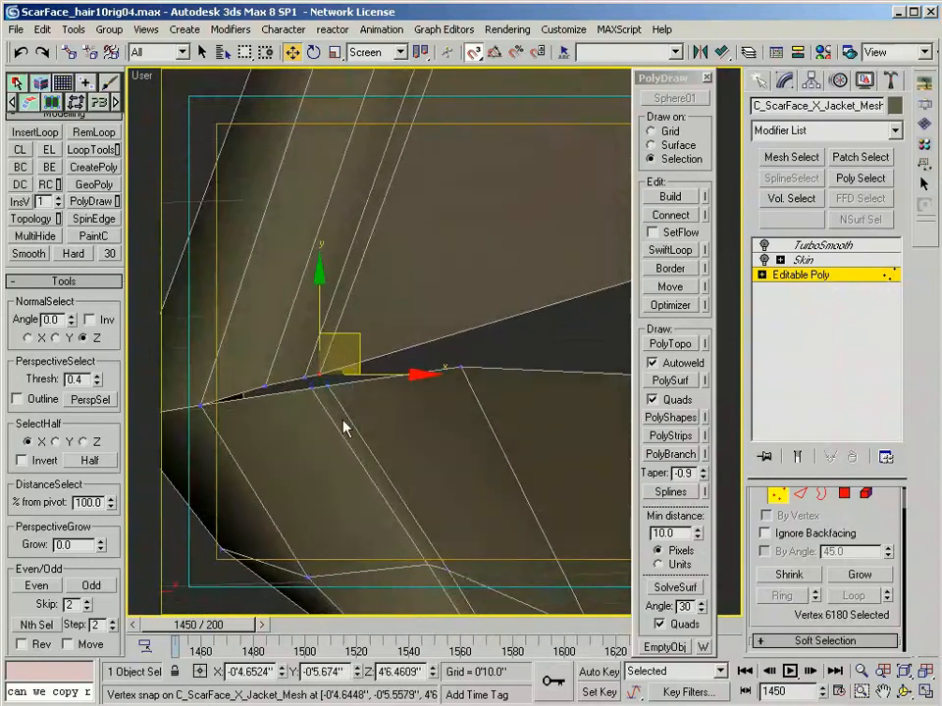
pyautogui.keyDown('alt'); pyautogui.moveTo(390, 379); pyautogui.dragTo(324, 363, button='middle'); pyautogui.keyUp('alt')
pyautogui.scroll(-4, 412, 343)
pyautogui.moveTo(502, 348); pyautogui.dragTo(403, 332, button='middle')
pyautogui.scroll(3, 497, 339)
pyautogui.keyDown('alt'); pyautogui.moveTo(504, 256); pyautogui.dragTo(501, 254, button='middle'); pyautogui.keyUp('alt')
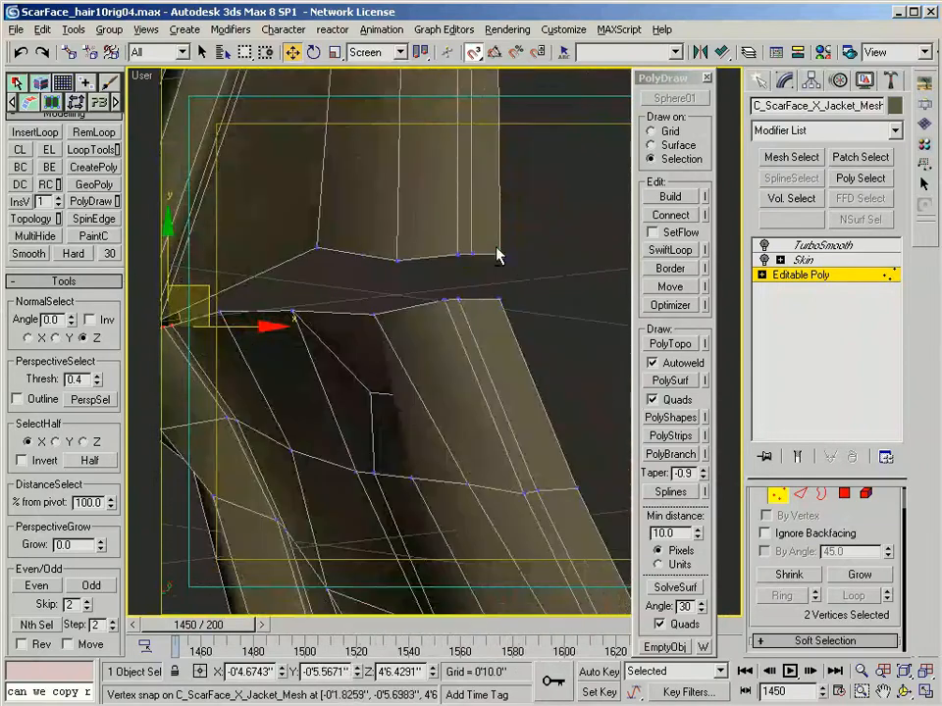
pyautogui.moveTo(500, 254); pyautogui.dragTo(498, 287)
pyautogui.keyDown('alt'); pyautogui.moveTo(502, 315); pyautogui.dragTo(483, 325, button='middle'); pyautogui.keyUp('alt')
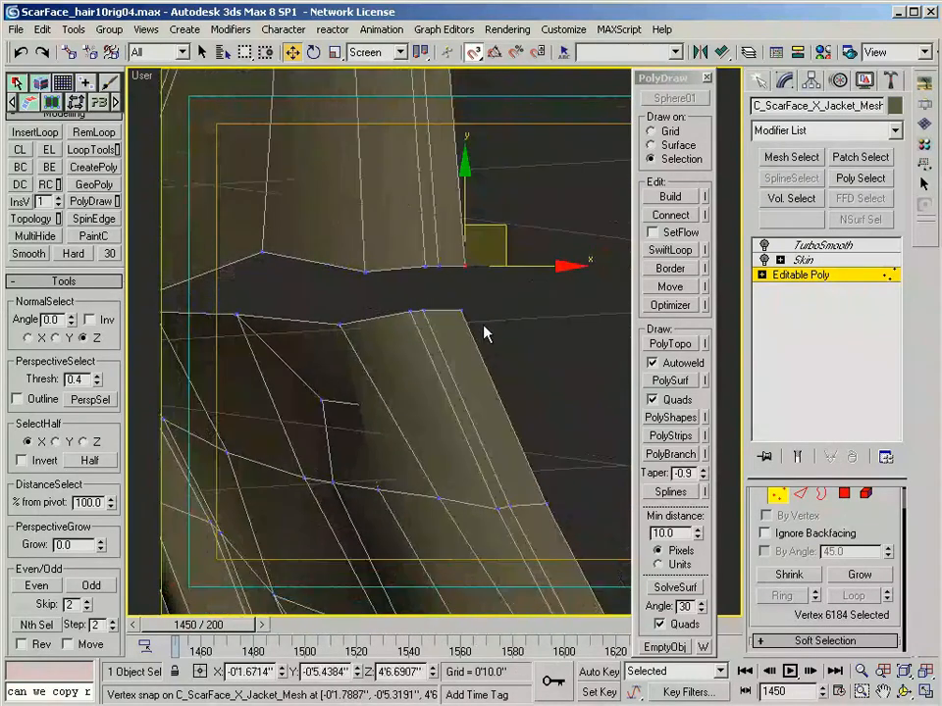
pyautogui.press('s')
pyautogui.click(478, 265)
pyautogui.moveTo(466, 266); pyautogui.dragTo(463, 302)
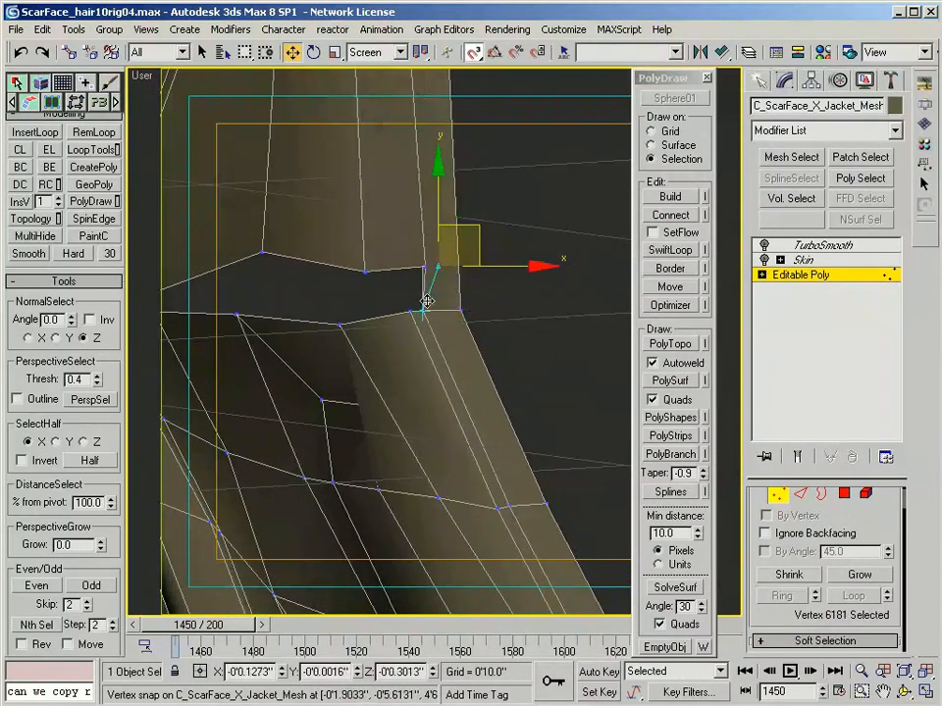
# - Snap the next upper seam vertices, working from the lapel's inner edge toward its middle, onto their lower counterparts
pyautogui.moveTo(422, 266); pyautogui.dragTo(409, 309)
pyautogui.moveTo(365, 272); pyautogui.dragTo(339, 324)
pyautogui.moveTo(334, 312); pyautogui.dragTo(499, 295, button='middle')
pyautogui.moveTo(425, 234); pyautogui.dragTo(399, 298)
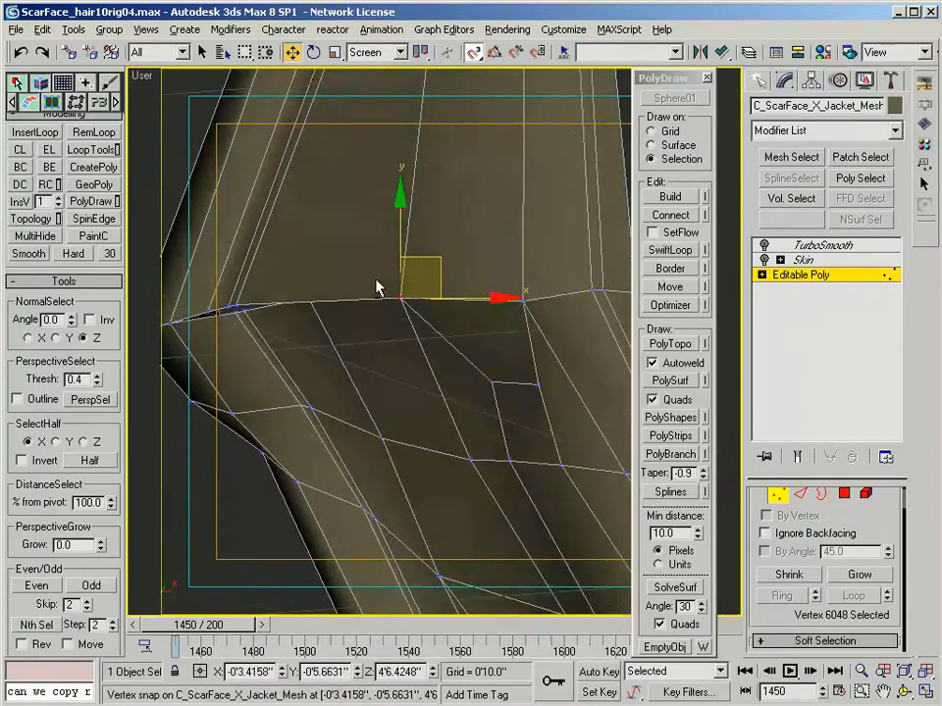
# - Examine the seam and trace an edge loop through the lapel to find which vertices are still unaligned
pyautogui.keyDown('alt'); pyautogui.moveTo(378, 291); pyautogui.dragTo(421, 284, button='middle'); pyautogui.keyUp('alt')
pyautogui.scroll(-5, 422, 285)
pyautogui.scroll(6, 462, 245)
pyautogui.moveTo(461, 245); pyautogui.dragTo(434, 303, button='middle')
pyautogui.rightClick(412, 300)
pyautogui.click(582, 252)
pyautogui.scroll(-6, 429, 309)
pyautogui.press('2')
pyautogui.click(435, 268)
pyautogui.hotkey('alt', 'l')
pyautogui.keyDown('alt'); pyautogui.moveTo(480, 276); pyautogui.dragTo(524, 264, button='middle'); pyautogui.keyUp('alt')
pyautogui.moveTo(525, 265); pyautogui.dragTo(369, 290, button='middle')
pyautogui.scroll(5, 332, 394)
pyautogui.moveTo(333, 395); pyautogui.dragTo(379, 247, button='middle')
pyautogui.press('1')
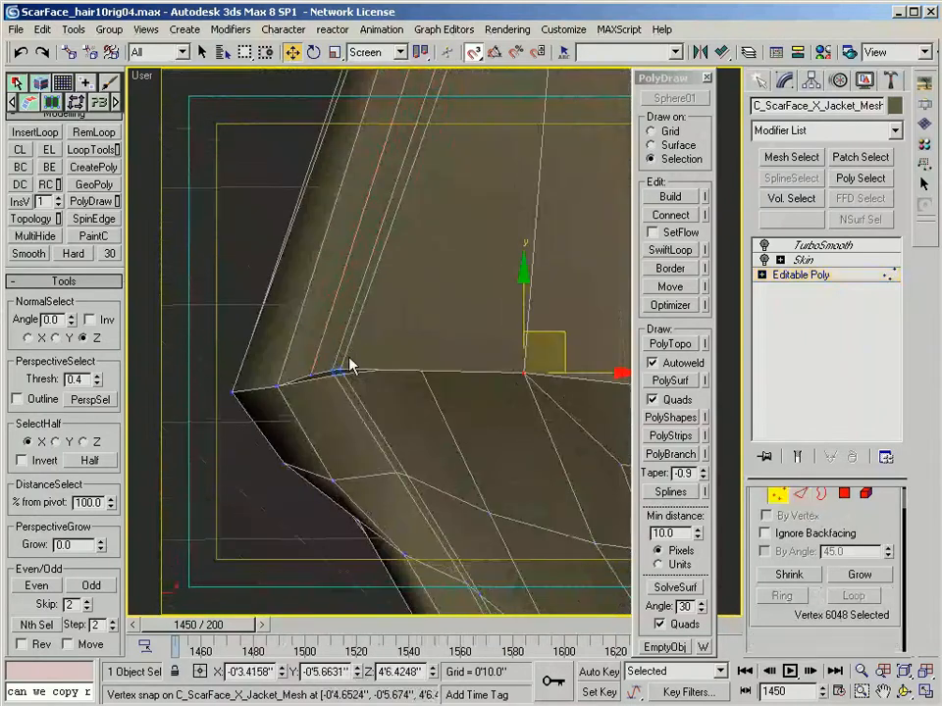
# - Snap the remaining seam vertices near the lapel's outer corner onto their counterparts
pyautogui.moveTo(339, 369); pyautogui.dragTo(356, 384)
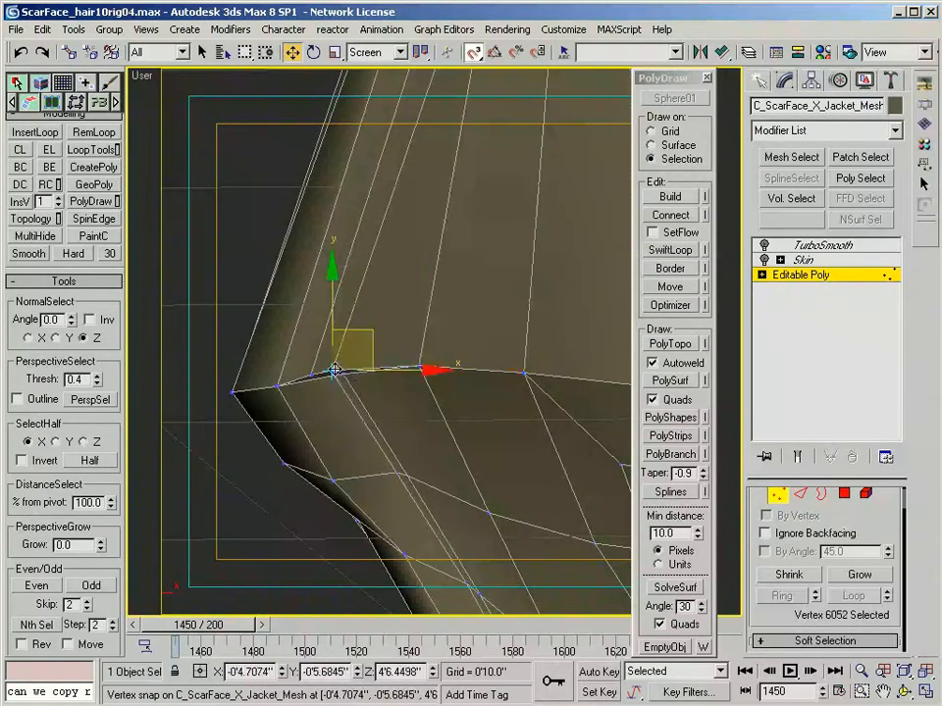
pyautogui.scroll(3, 299, 414)
pyautogui.click(287, 387)
pyautogui.click(262, 396)
pyautogui.keyDown('alt'); pyautogui.moveTo(263, 396); pyautogui.dragTo(327, 405, button='middle'); pyautogui.keyUp('alt')
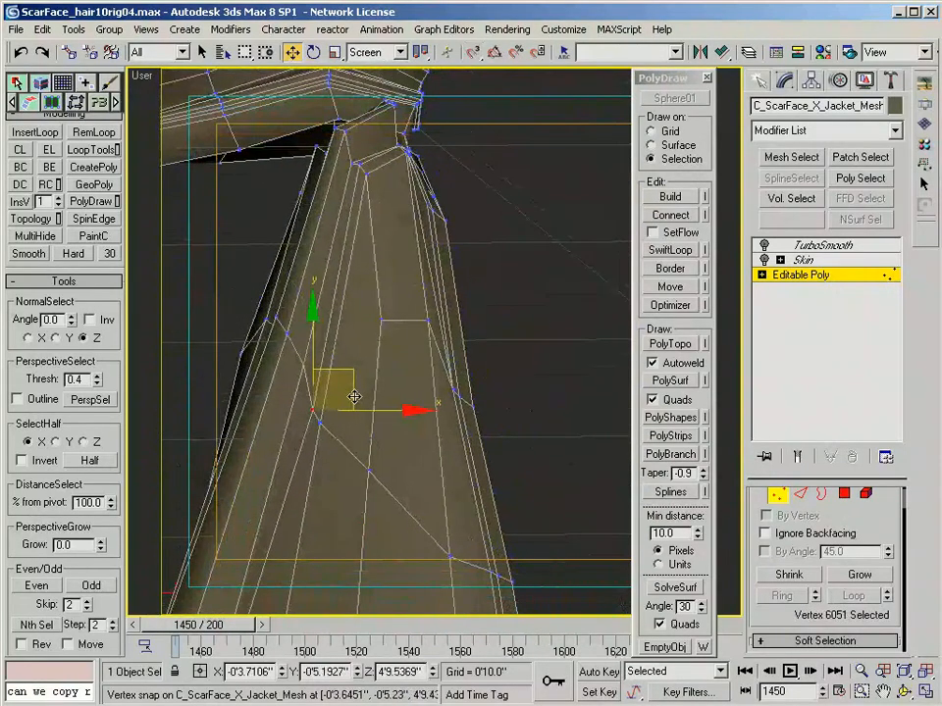
pyautogui.moveTo(341, 370); pyautogui.dragTo(339, 368)
# - Select all vertices along the lapel seam and weld them with a 0'0.1" threshold
pyautogui.scroll(-5, 316, 369)
pyautogui.keyDown('alt'); pyautogui.moveTo(312, 369); pyautogui.dragTo(325, 341, button='middle'); pyautogui.keyUp('alt')
pyautogui.scroll(-2, 324, 440)
pyautogui.scroll(3, 325, 340)
pyautogui.keyDown('alt'); pyautogui.moveTo(325, 341); pyautogui.dragTo(291, 316, button='middle'); pyautogui.keyUp('alt')
pyautogui.press('3')
pyautogui.click(375, 367)
pyautogui.press('1')
pyautogui.moveTo(290, 316); pyautogui.dragTo(551, 360)
pyautogui.rightClick(398, 333)
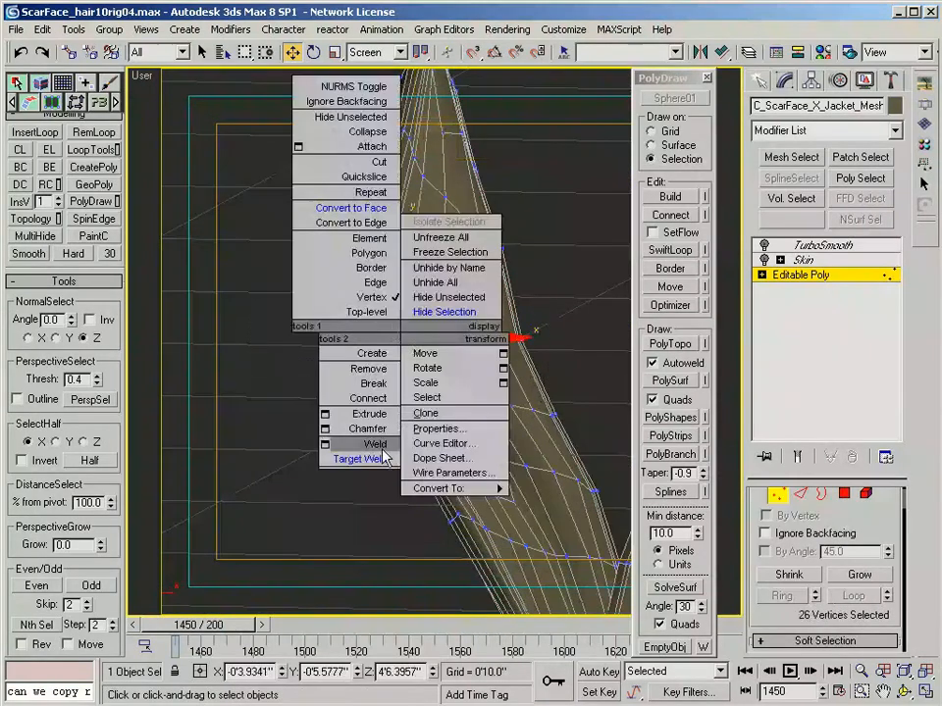
pyautogui.click(328, 441)
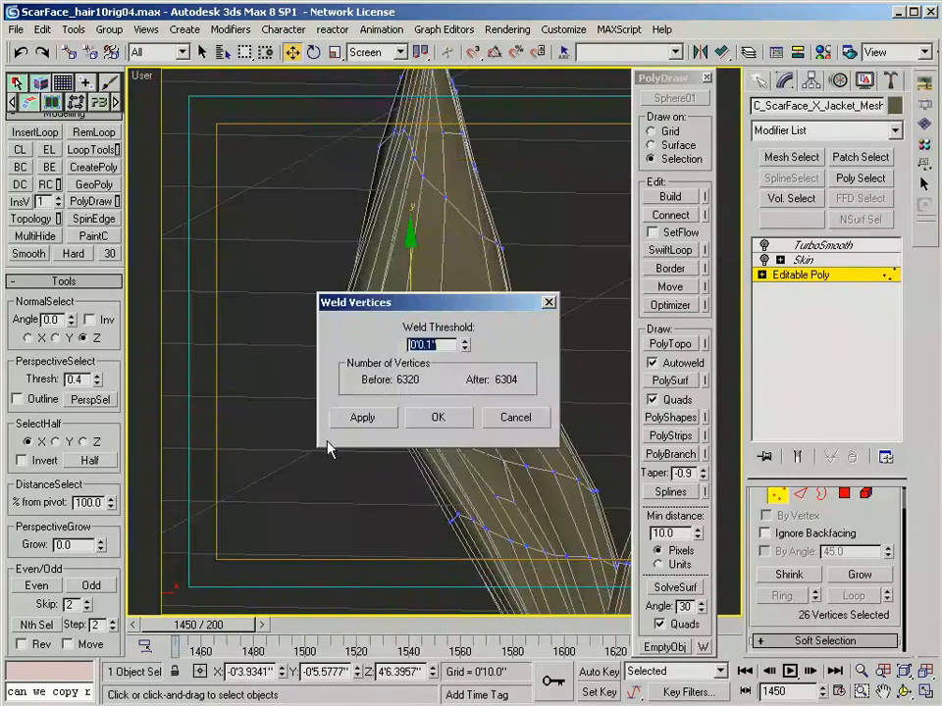
pyautogui.click(444, 417)
# - Check the welded lapel seam by selecting the polygons and borders around it
pyautogui.keyDown('alt'); pyautogui.moveTo(442, 427); pyautogui.dragTo(503, 333, button='middle'); pyautogui.keyUp('alt')
pyautogui.scroll(3, 484, 277)
pyautogui.scroll(-3, 470, 279)
pyautogui.press('4')
pyautogui.moveTo(223, 231); pyautogui.dragTo(442, 372)
pyautogui.scroll(-2, 441, 372)
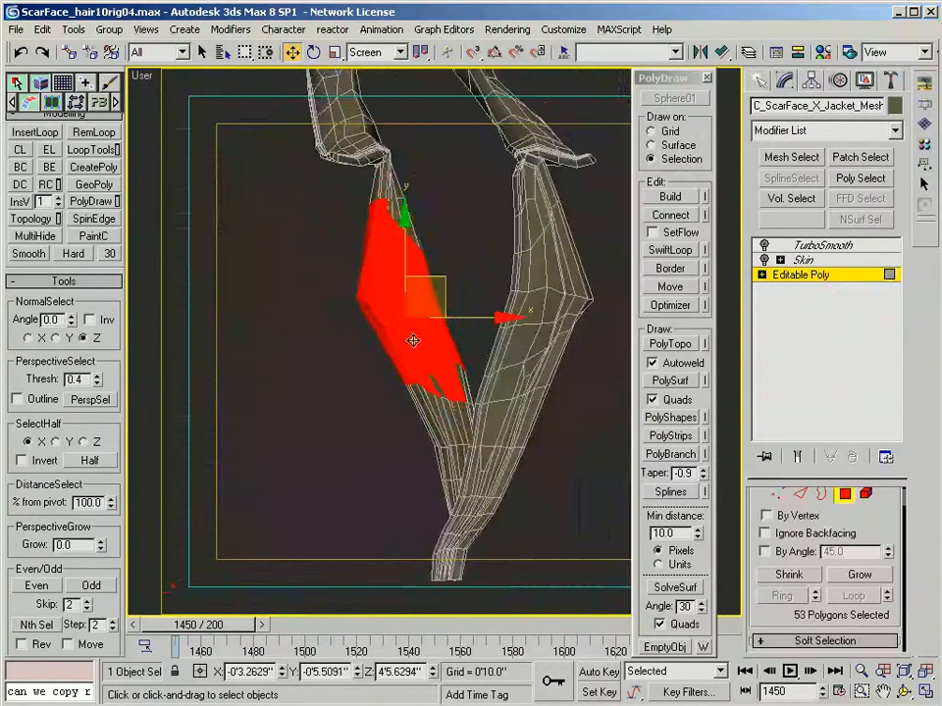
pyautogui.press('3')
pyautogui.moveTo(326, 269); pyautogui.dragTo(474, 341)
pyautogui.scroll(-3, 472, 341)
pyautogui.moveTo(472, 341)
pyautogui.keyDown('alt'); pyautogui.mouseDown(button='middle')
pyautogui.moveTo(555, 348)
pyautogui.moveTo(225, 334)
pyautogui.moveTo(465, 343)
pyautogui.mouseUp(button='middle'); pyautogui.keyUp('alt')
# - Select the vertices along the collar's centre-back seam and set up scaling in World coordinates
pyautogui.scroll(2, 465, 343)
pyautogui.moveTo(465, 343); pyautogui.dragTo(437, 578, button='middle')
pyautogui.scroll(4, 390, 452)
pyautogui.moveTo(389, 453); pyautogui.dragTo(470, 176, button='middle')
pyautogui.press('1')
pyautogui.moveTo(385, 252); pyautogui.dragTo(397, 286)
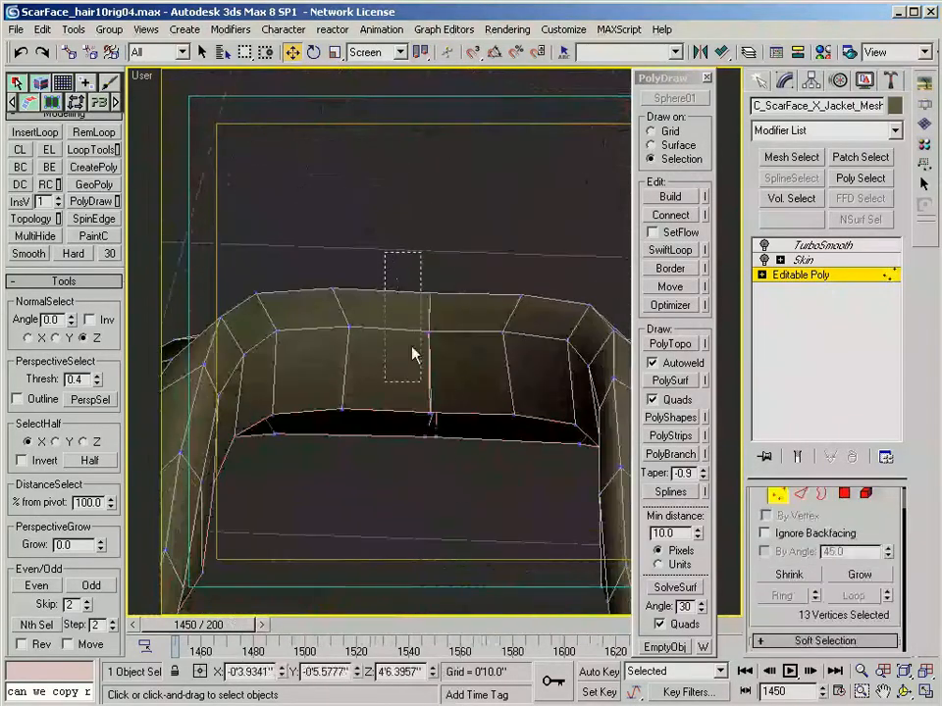
pyautogui.keyDown('alt'); pyautogui.moveTo(466, 363); pyautogui.dragTo(515, 362, button='middle'); pyautogui.keyUp('alt')
pyautogui.press('r')
pyautogui.keyDown('alt'); pyautogui.rightClick(474, 320); pyautogui.keyUp('alt')
pyautogui.click(498, 240)
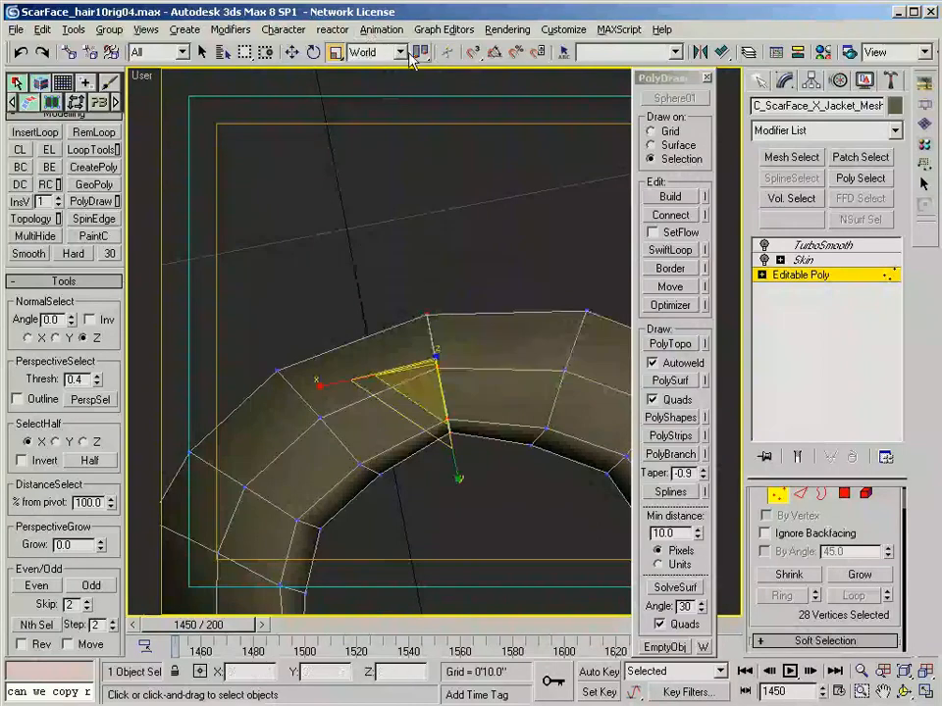
pyautogui.click(422, 95)
pyautogui.keyDown('alt'); pyautogui.moveTo(412, 324); pyautogui.dragTo(369, 334, button='middle'); pyautogui.keyUp('alt')
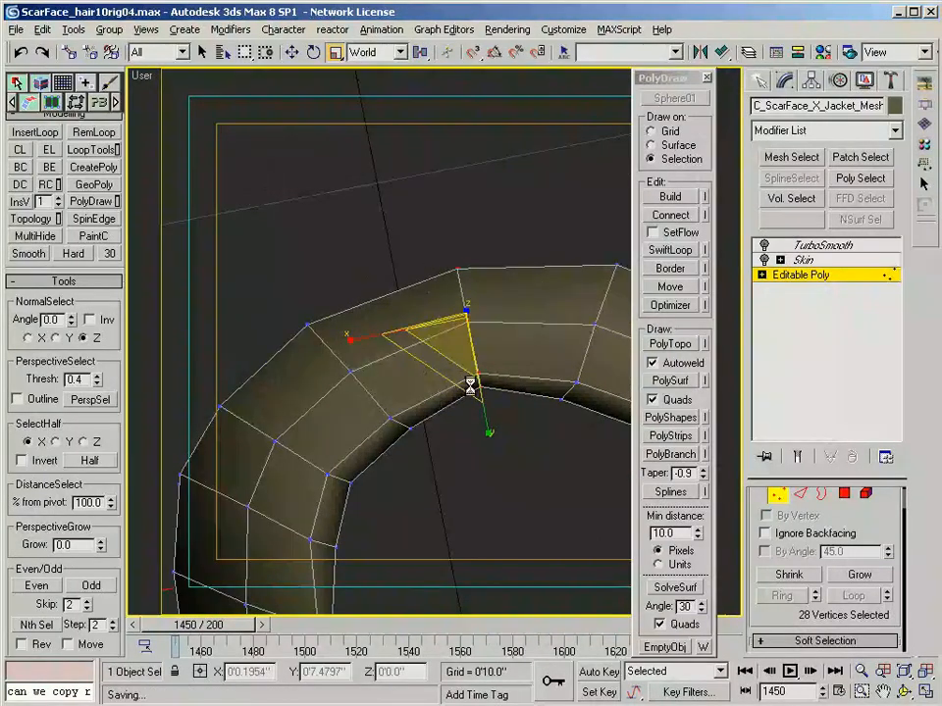
pyautogui.keyDown('alt'); pyautogui.moveTo(470, 385); pyautogui.dragTo(463, 338, button='middle'); pyautogui.keyUp('alt')
pyautogui.keyDown('alt'); pyautogui.moveTo(709, 316); pyautogui.dragTo(498, 254, button='middle'); pyautogui.keyUp('alt')
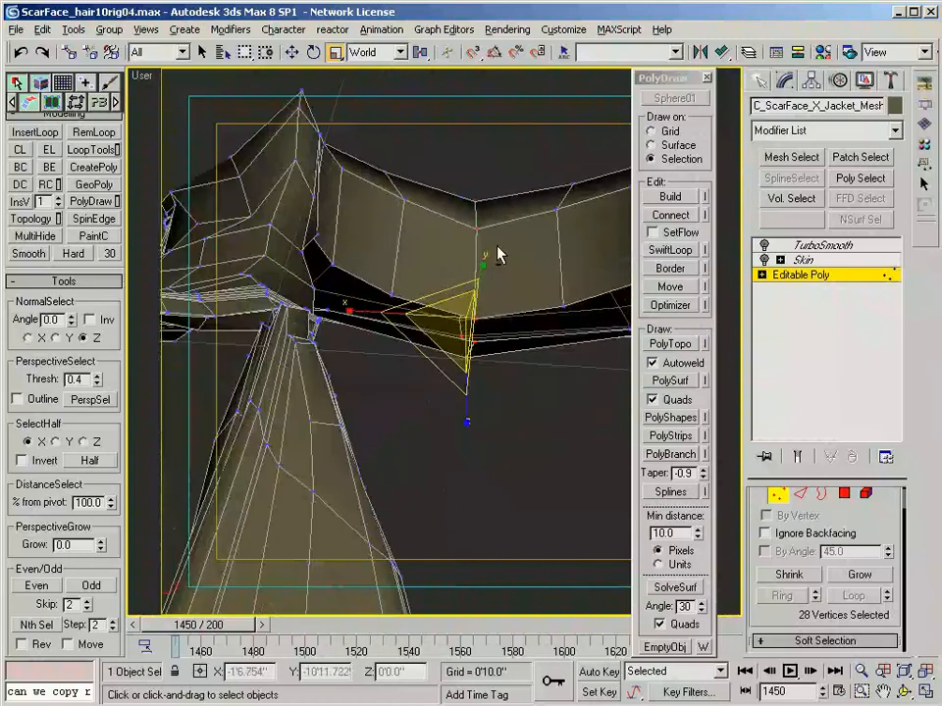
# - Weld the selected vertices at the centre back of the collar
pyautogui.rightClick(480, 243)
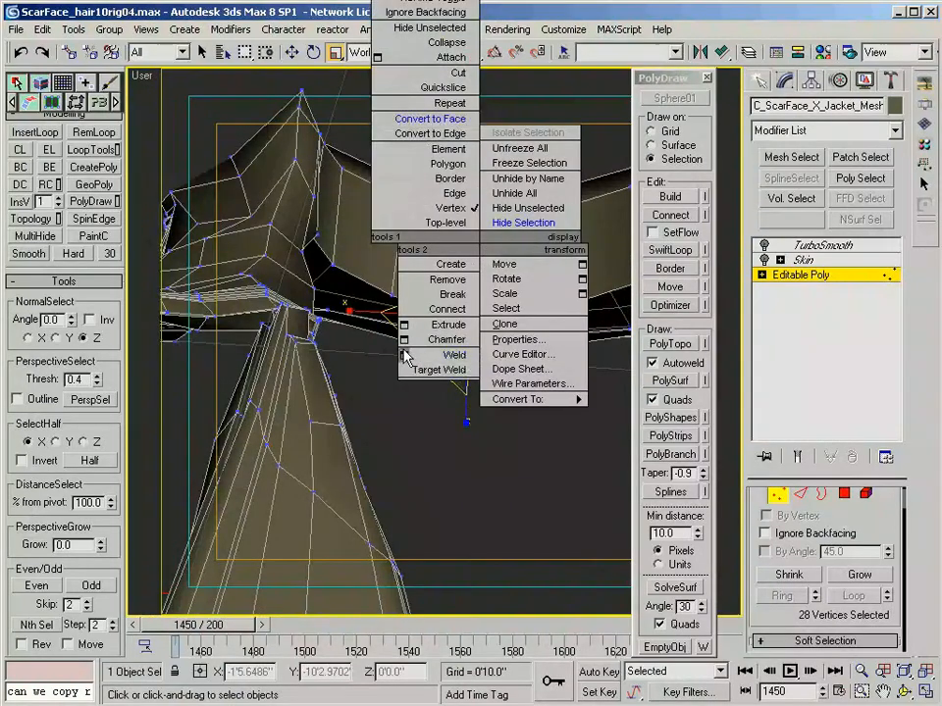
pyautogui.click(404, 355)
pyautogui.click(434, 425)
# - Check the centre-back weld by selecting the polygons across it and all open borders of the collar
pyautogui.scroll(-3, 445, 323)
pyautogui.press('4')
pyautogui.moveTo(477, 200); pyautogui.dragTo(440, 351)
pyautogui.keyDown('alt'); pyautogui.moveTo(440, 351); pyautogui.dragTo(446, 311, button='middle'); pyautogui.keyUp('alt')
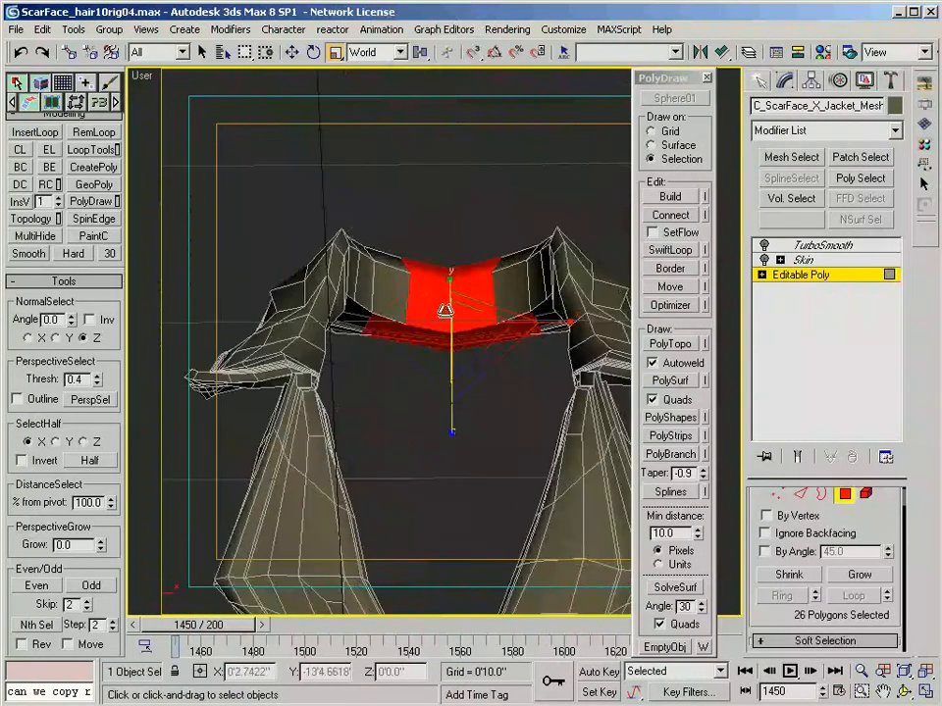
pyautogui.press('3')
pyautogui.hotkey('ctrl', 'a')
pyautogui.scroll(-4, 487, 400)
pyautogui.keyDown('alt'); pyautogui.moveTo(487, 400); pyautogui.dragTo(459, 365, button='middle'); pyautogui.keyUp('alt')
pyautogui.click(819, 494)
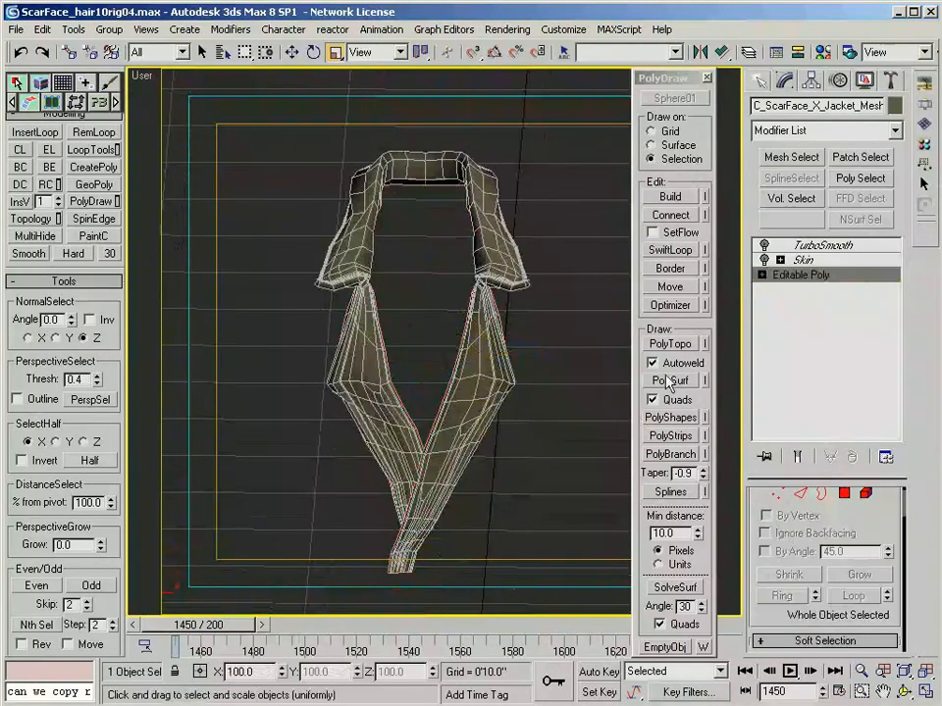
# - Unhide all jacket polygons and view the mesh at the TurboSmooth level
pyautogui.press('4')
pyautogui.scroll(-10, 844, 569)
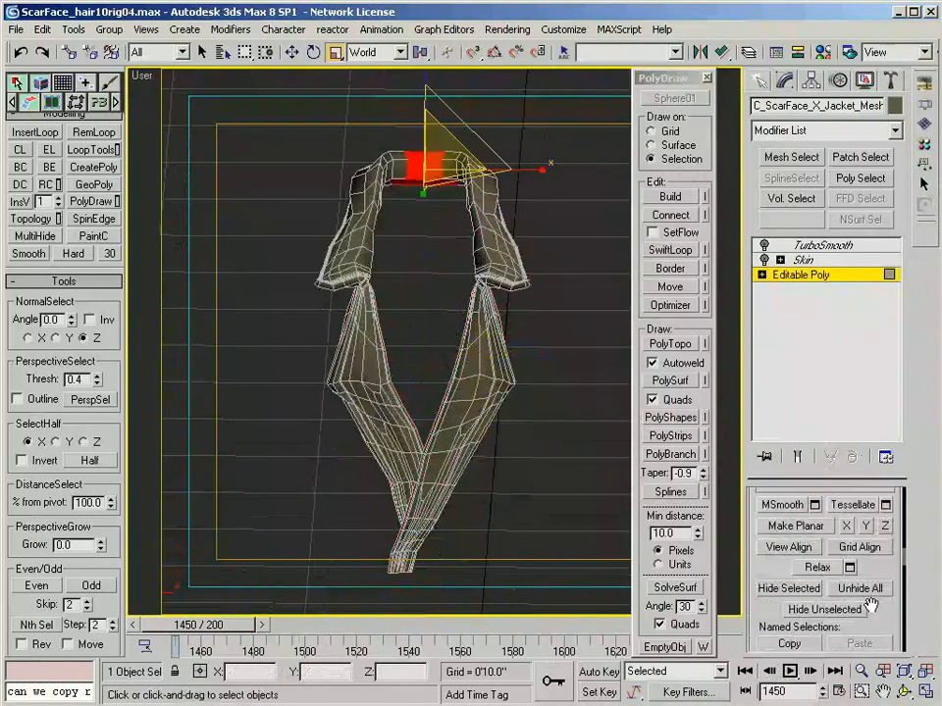
pyautogui.click(857, 609)
pyautogui.moveTo(469, 265); pyautogui.dragTo(448, 347, button='middle')
pyautogui.moveTo(447, 348)
pyautogui.keyDown('alt'); pyautogui.mouseDown(button='middle')
pyautogui.moveTo(164, 291)
pyautogui.moveTo(471, 324)
pyautogui.moveTo(451, 334)
pyautogui.mouseUp(button='middle'); pyautogui.keyUp('alt')
pyautogui.click(824, 244)
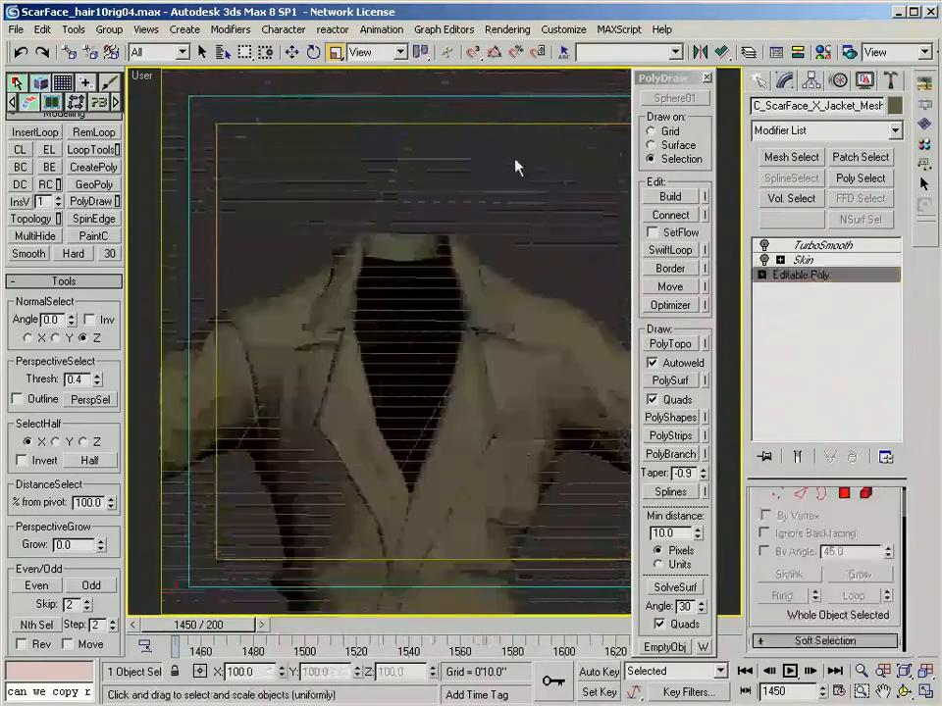
pyautogui.moveTo(529, 361)
pyautogui.keyDown('alt'); pyautogui.mouseDown(button='middle')
pyautogui.moveTo(498, 399)
pyautogui.moveTo(442, 408)
pyautogui.mouseUp(button='middle'); pyautogui.keyUp('alt')
pyautogui.scroll(5, 498, 383)
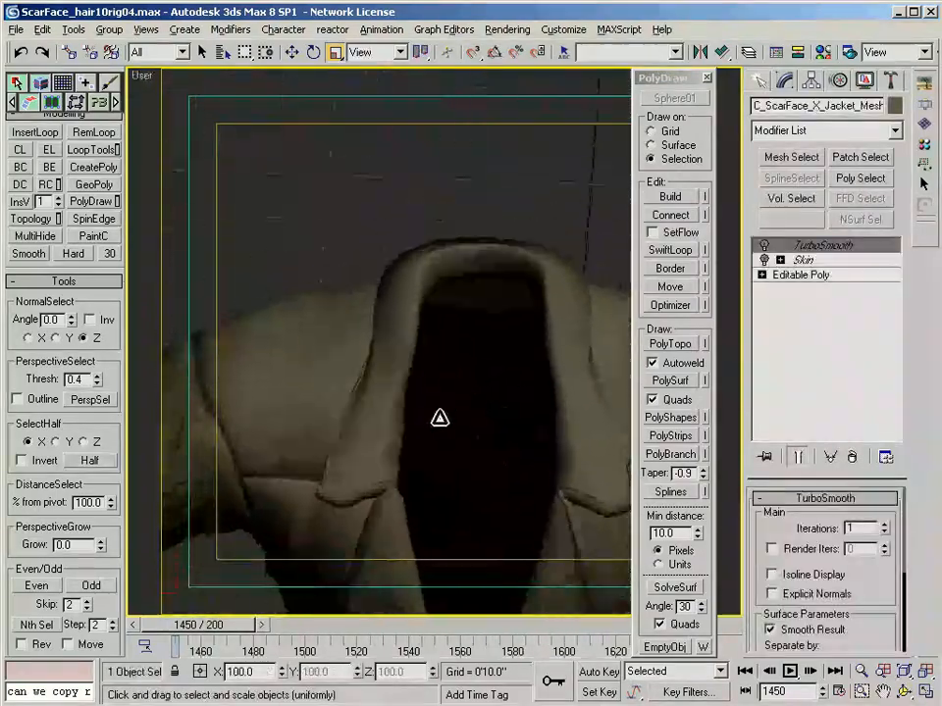
# - Return to the Editable Poly level with edged faces shown and select a vertex above the collar tip for moving
pyautogui.click(785, 275)
pyautogui.click(343, 460)
pyautogui.scroll(3, 345, 460)
pyautogui.keyDown('alt'); pyautogui.moveTo(344, 460); pyautogui.dragTo(311, 425, button='middle'); pyautogui.keyUp('alt')
pyautogui.press('F4')
pyautogui.press('1')
pyautogui.click(439, 256)
pyautogui.keyDown('alt'); pyautogui.moveTo(440, 256); pyautogui.dragTo(457, 254, button='middle'); pyautogui.keyUp('alt')
pyautogui.press('w')
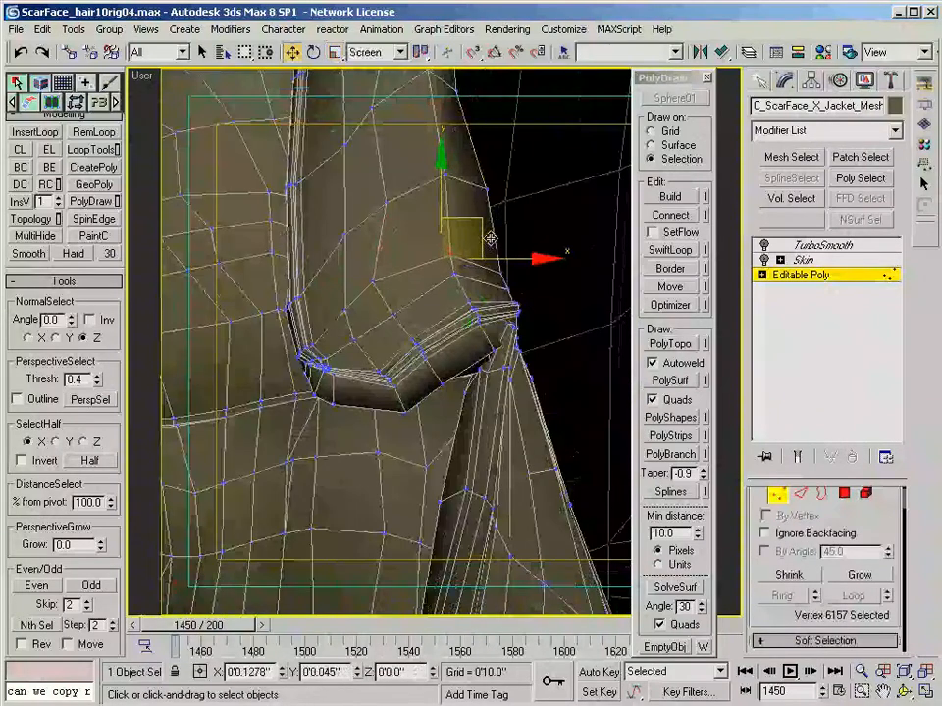
# - Select polygons around the collar's lower tip with soft selection and adjust how they sit over the lapel
pyautogui.keyDown('alt'); pyautogui.moveTo(334, 381); pyautogui.dragTo(400, 340, button='middle'); pyautogui.keyUp('alt')
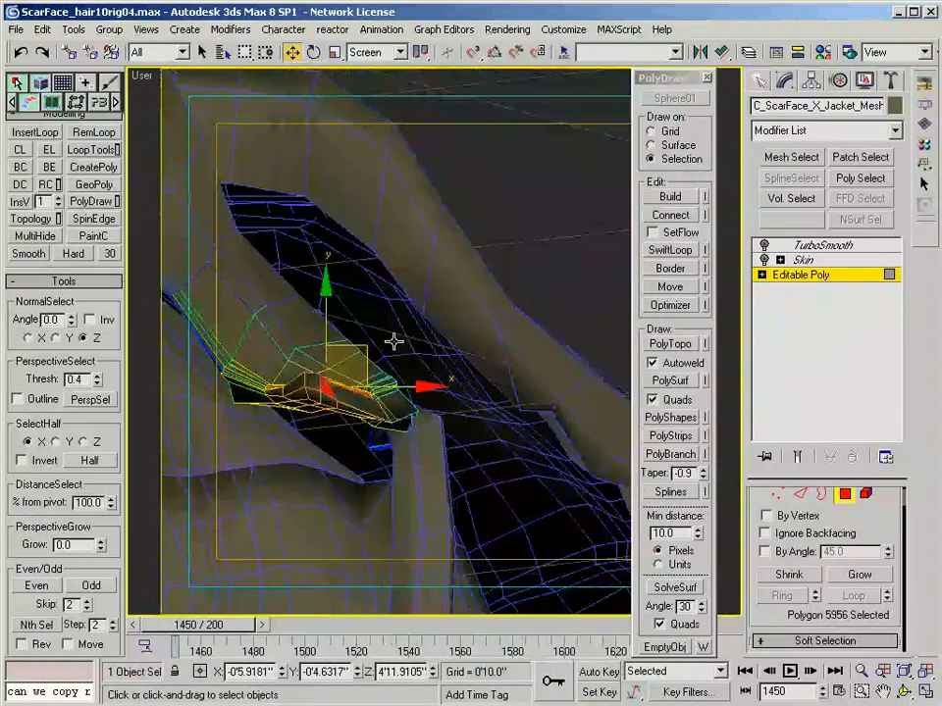
pyautogui.press('w')
pyautogui.keyDown('alt'); pyautogui.moveTo(324, 382); pyautogui.dragTo(435, 400, button='middle'); pyautogui.keyUp('alt')
pyautogui.click(435, 399)
pyautogui.press('w')
pyautogui.keyDown('alt'); pyautogui.moveTo(461, 361); pyautogui.dragTo(374, 349, button='middle'); pyautogui.keyUp('alt')
pyautogui.click(436, 364)
pyautogui.press('e')
pyautogui.press('w')
pyautogui.scroll(-5, 456, 365)
pyautogui.press('F4')
# - Leave polygon editing and review the whole smoothed jacket at the TurboSmooth level
pyautogui.click(845, 495)
pyautogui.press('f')
pyautogui.press('z')
pyautogui.click(224, 196)
pyautogui.click(465, 386)
pyautogui.moveTo(504, 403); pyautogui.dragTo(471, 348, button='middle')
pyautogui.scroll(-5, 509, 383)
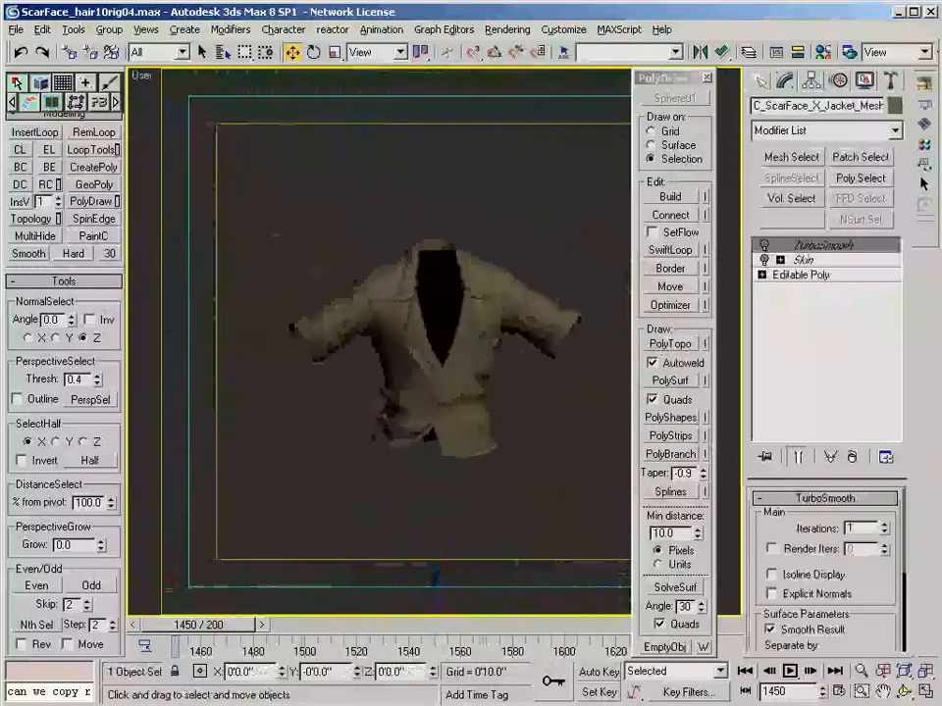
pyautogui.scroll(5, 471, 348)
pyautogui.keyDown('alt'); pyautogui.moveTo(530, 240); pyautogui.dragTo(451, 337, button='middle'); pyautogui.keyUp('alt')
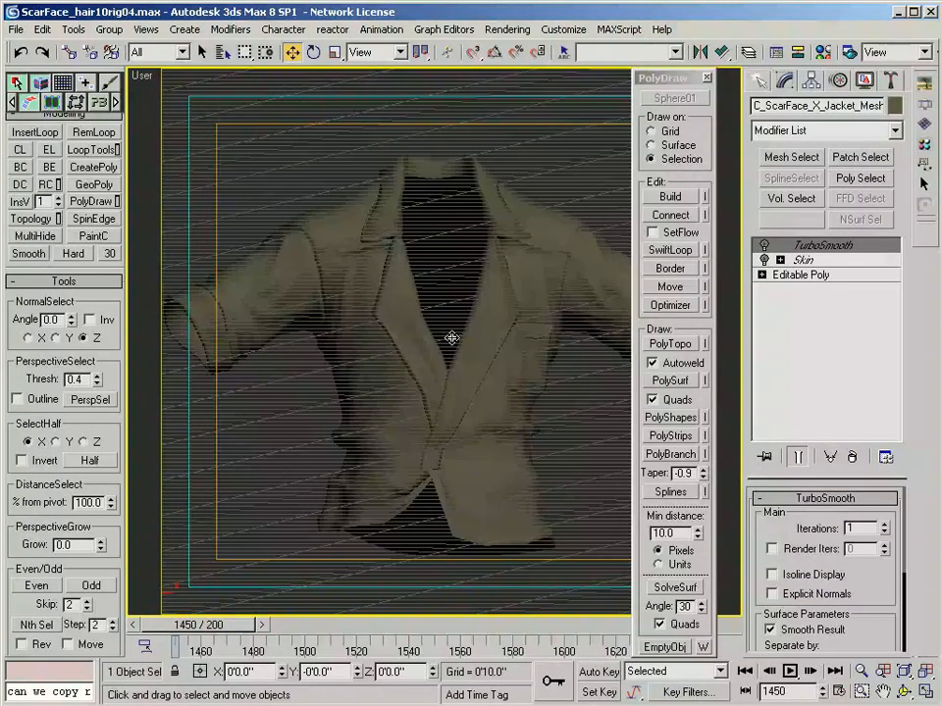
# - Hide the viewport grid and exit isolation mode to show the full character
pyautogui.moveTo(461, 314); pyautogui.dragTo(401, 294, button='middle')
pyautogui.scroll(-1, 451, 306)
pyautogui.press('g')
pyautogui.press('F4')
pyautogui.press('F4')
pyautogui.hotkey('alt', 'q')
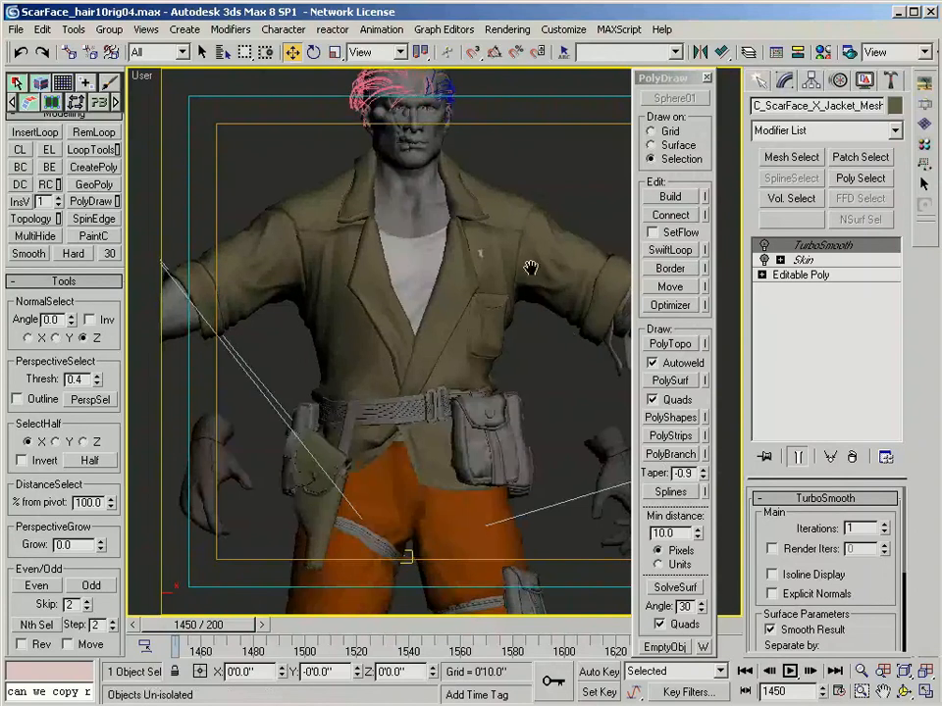
# - Toggle the jacket's Skin modifier to compare its fit on the character, and return to the Editable Poly level
pyautogui.scroll(-5, 541, 286)
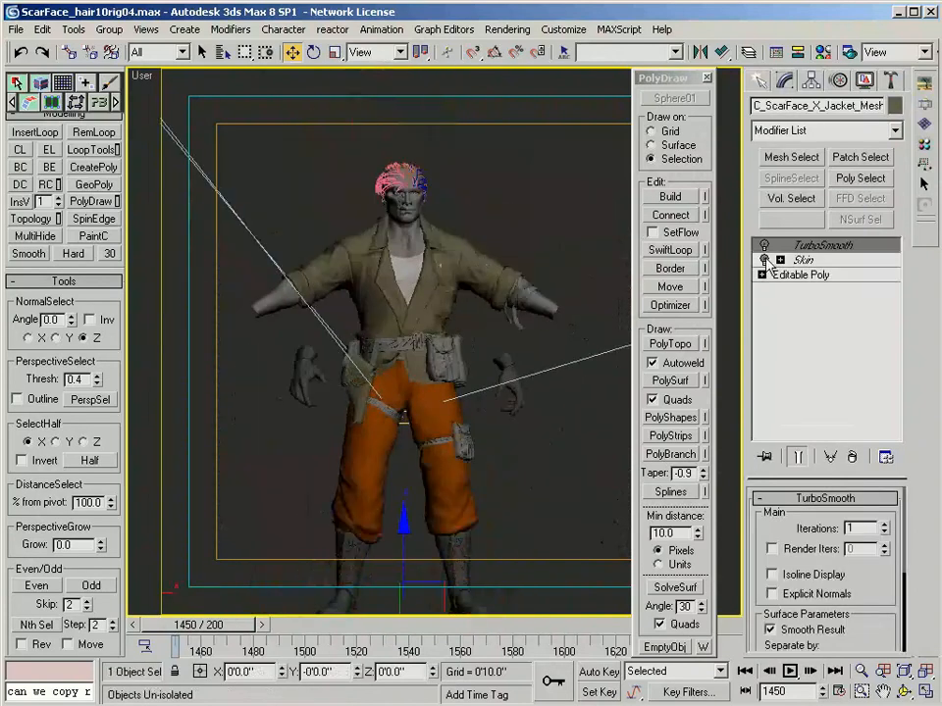
pyautogui.click(765, 260)
pyautogui.click(597, 249)
pyautogui.click(408, 274)
pyautogui.scroll(5, 485, 258)
pyautogui.moveTo(485, 258); pyautogui.dragTo(498, 388, button='middle')
pyautogui.click(497, 389)
pyautogui.click(812, 277)
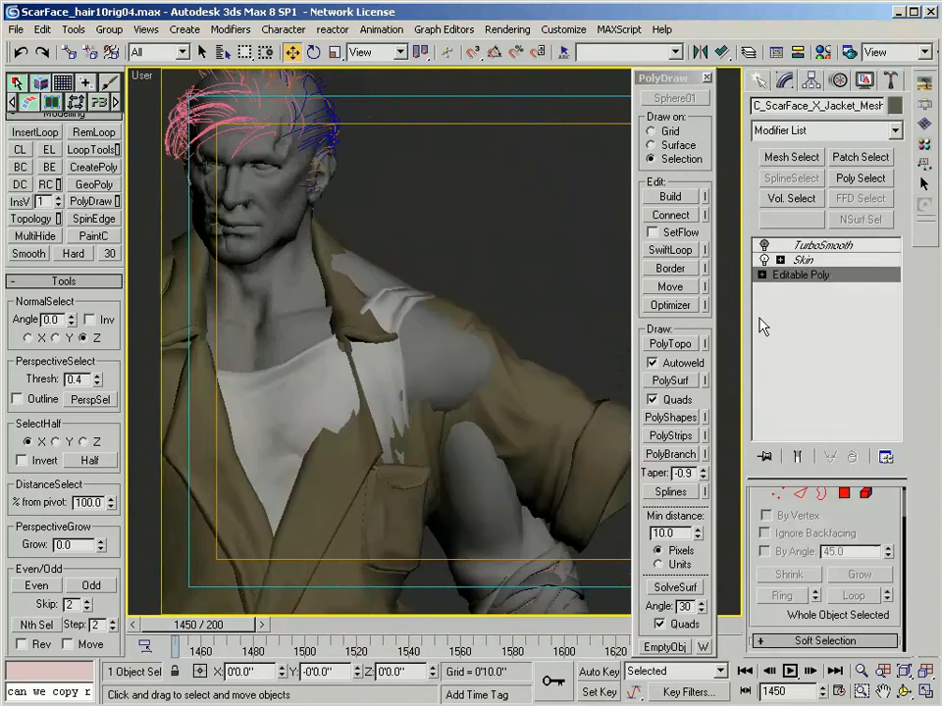
pyautogui.click(764, 261)
# - Select a chest polygon above the pocket with edged faces shown and open the soft selection settings
pyautogui.press('5')
pyautogui.moveTo(374, 412); pyautogui.dragTo(358, 375, button='middle')
pyautogui.press('F4')
pyautogui.click(401, 379)
pyautogui.press('4')
pyautogui.click(358, 374)
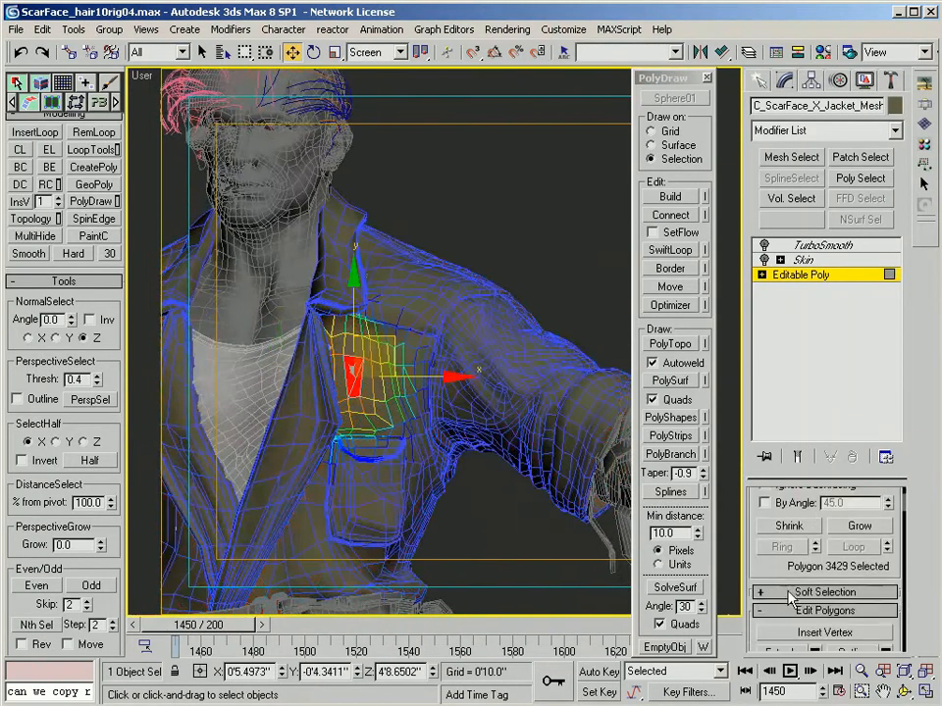
pyautogui.click(797, 643)
pyautogui.click(818, 536)
# - Shift the softly selected chest area of the jacket slightly to refine its shape
pyautogui.scroll(4, 360, 349)
pyautogui.moveTo(359, 350); pyautogui.dragTo(537, 324, button='middle')
pyautogui.keyDown('alt'); pyautogui.moveTo(538, 324); pyautogui.dragTo(404, 360, button='middle'); pyautogui.keyUp('alt')
pyautogui.moveTo(495, 396); pyautogui.dragTo(478, 396)
pyautogui.scroll(-1, 478, 396)
pyautogui.keyDown('alt'); pyautogui.moveTo(479, 395); pyautogui.dragTo(608, 319, button='middle'); pyautogui.keyUp('alt')
pyautogui.scroll(-2, 557, 410)
# - Select a polygon on the opposite lapel beside the neckline, keeping soft selection active on the jacket
pyautogui.keyDown('alt'); pyautogui.moveTo(432, 373); pyautogui.dragTo(498, 381, button='middle'); pyautogui.keyUp('alt')
pyautogui.scroll(-1, 498, 381)
pyautogui.scroll(3, 431, 316)
pyautogui.keyDown('alt'); pyautogui.moveTo(432, 316); pyautogui.dragTo(491, 320, button='middle'); pyautogui.keyUp('alt')
pyautogui.click(321, 322)
pyautogui.keyDown('alt'); pyautogui.moveTo(322, 322); pyautogui.dragTo(414, 344, button='middle'); pyautogui.keyUp('alt')
pyautogui.scroll(-3, 412, 343)
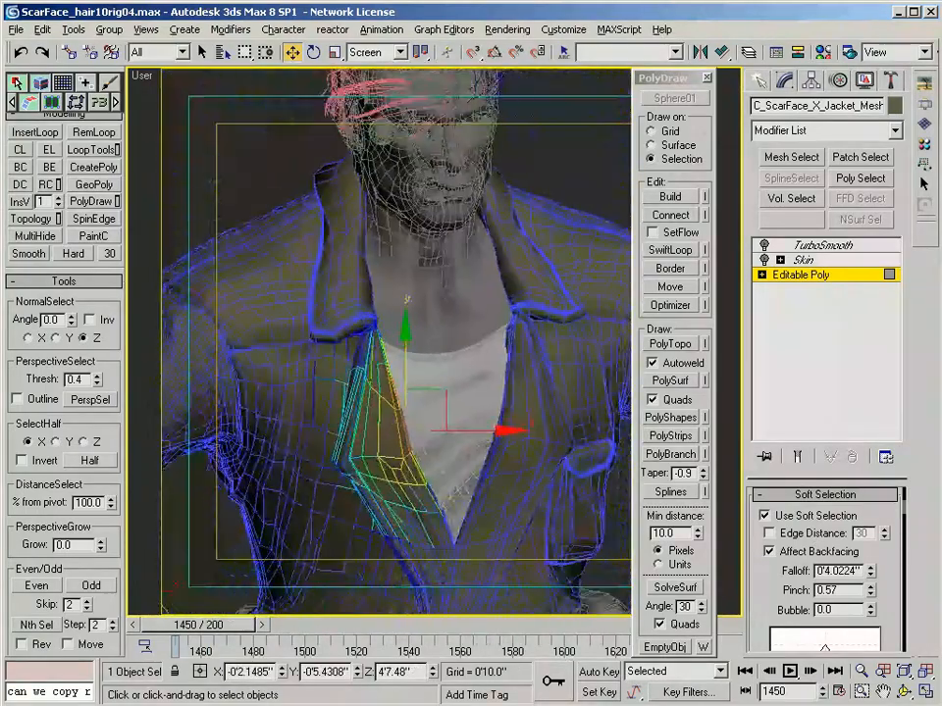
# - Softly adjust the corner where the collar meets the lapel, limiting the soft selection to an edge distance of 30
pyautogui.scroll(3, 393, 334)
pyautogui.click(352, 314)
pyautogui.keyDown('alt'); pyautogui.moveTo(355, 310); pyautogui.dragTo(326, 299, button='middle'); pyautogui.keyUp('alt')
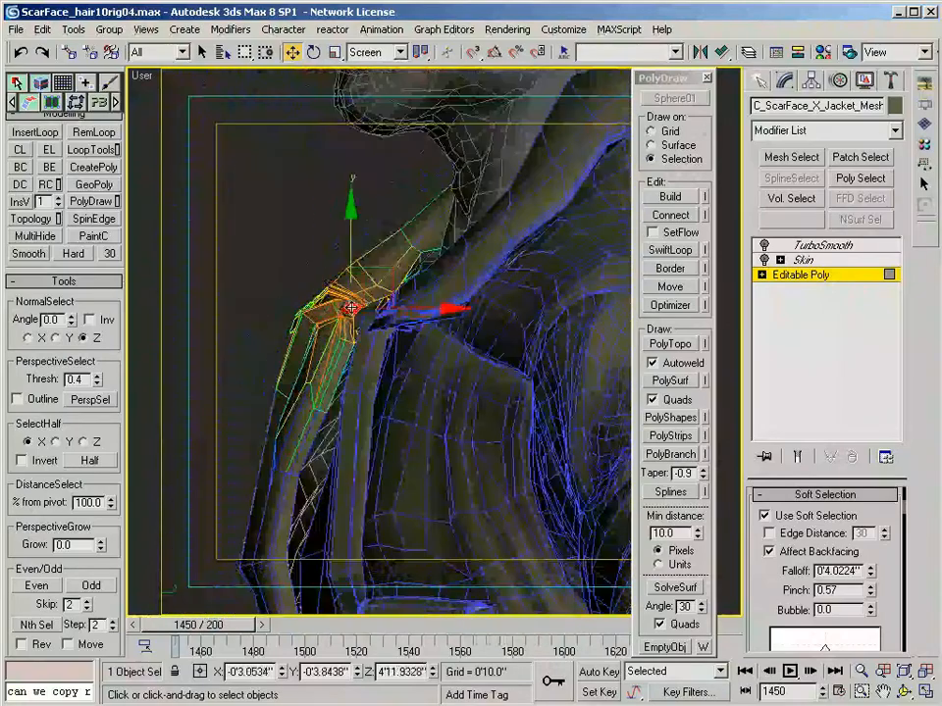
pyautogui.keyDown('alt'); pyautogui.moveTo(391, 299); pyautogui.dragTo(380, 321, button='middle'); pyautogui.keyUp('alt')
pyautogui.keyDown('alt'); pyautogui.moveTo(517, 510); pyautogui.dragTo(424, 358, button='middle'); pyautogui.keyUp('alt')
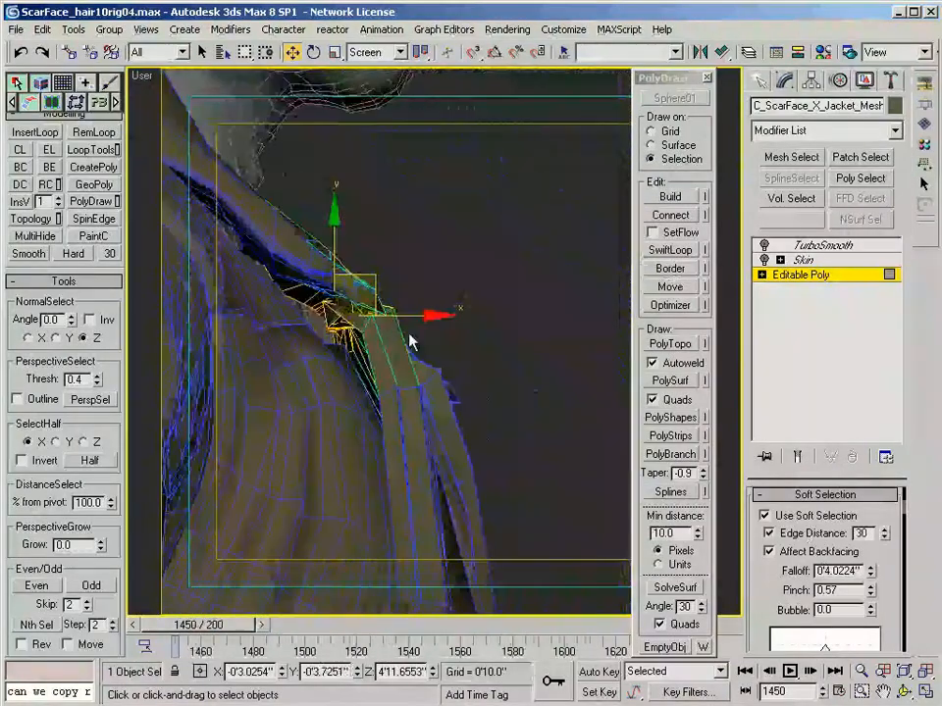
pyautogui.keyDown('alt'); pyautogui.moveTo(401, 315); pyautogui.dragTo(535, 324, button='middle'); pyautogui.keyUp('alt')
# - Leave polygon editing, hide the edged faces and return to the jacket's TurboSmooth level
pyautogui.click(814, 276)
pyautogui.press('F4')
pyautogui.scroll(-3, 359, 359)
pyautogui.click(822, 245)
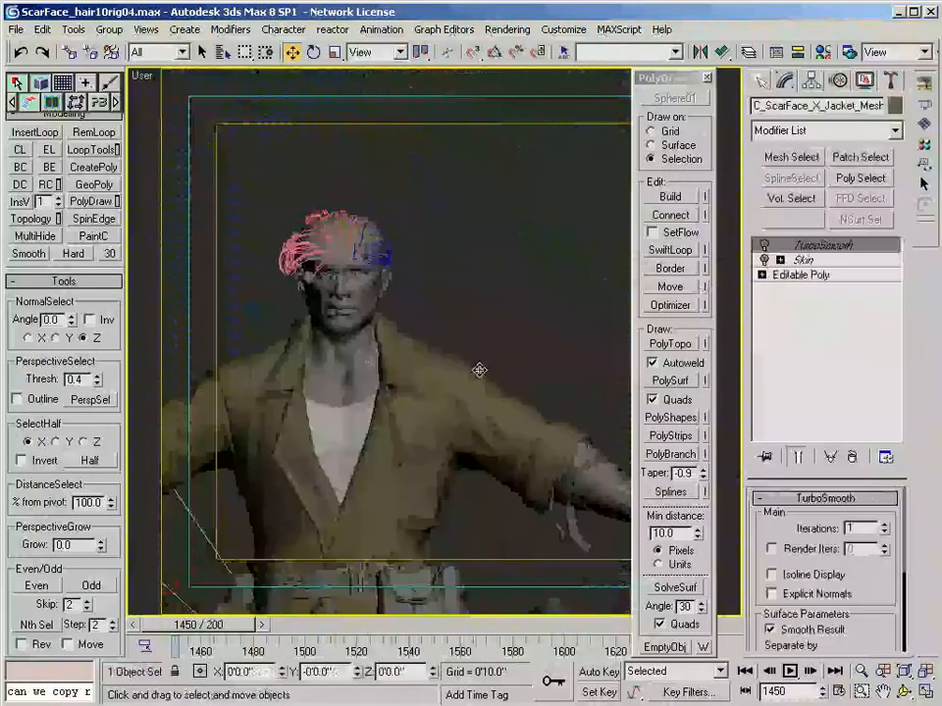
# - Toggle the jacket's Skin modifier and inspect the smoothed jacket from the front and the back
pyautogui.press('f')
pyautogui.moveTo(429, 445); pyautogui.dragTo(452, 347, button='middle')
pyautogui.click(764, 260)
pyautogui.click(563, 266)
pyautogui.scroll(-3, 441, 461)
pyautogui.scroll(3, 427, 283)
pyautogui.click(427, 283)
pyautogui.keyDown('alt'); pyautogui.moveTo(427, 283); pyautogui.dragTo(453, 294, button='middle'); pyautogui.keyUp('alt')
pyautogui.moveTo(453, 294); pyautogui.dragTo(804, 425, button='middle')
pyautogui.scroll(4, 402, 341)
pyautogui.scroll(-4, 491, 437)
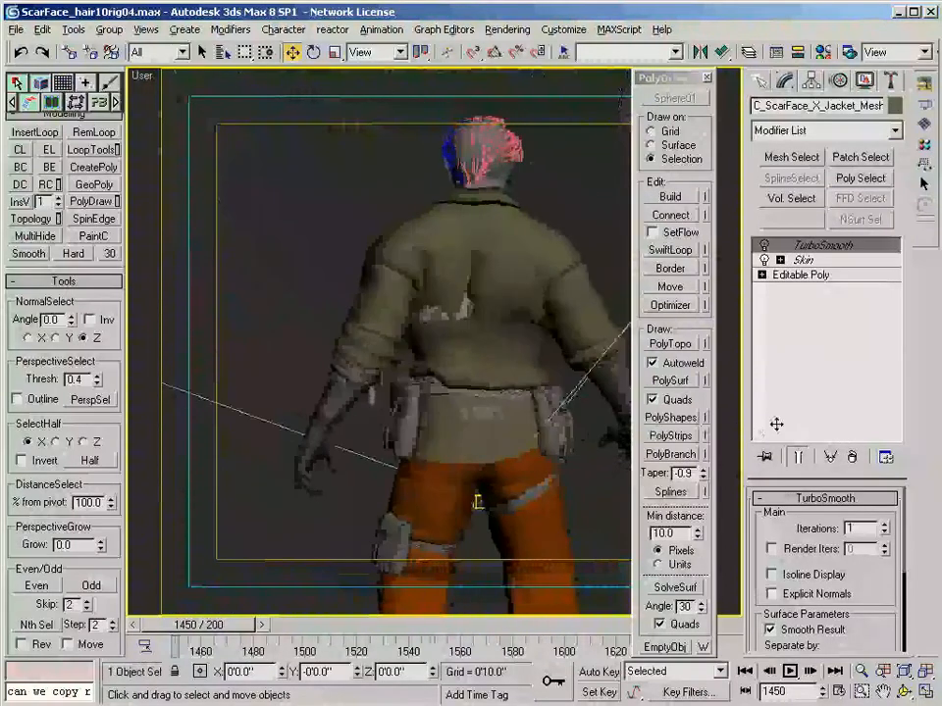
pyautogui.scroll(3, 392, 341)
pyautogui.moveTo(471, 285); pyautogui.dragTo(373, 353, button='middle')
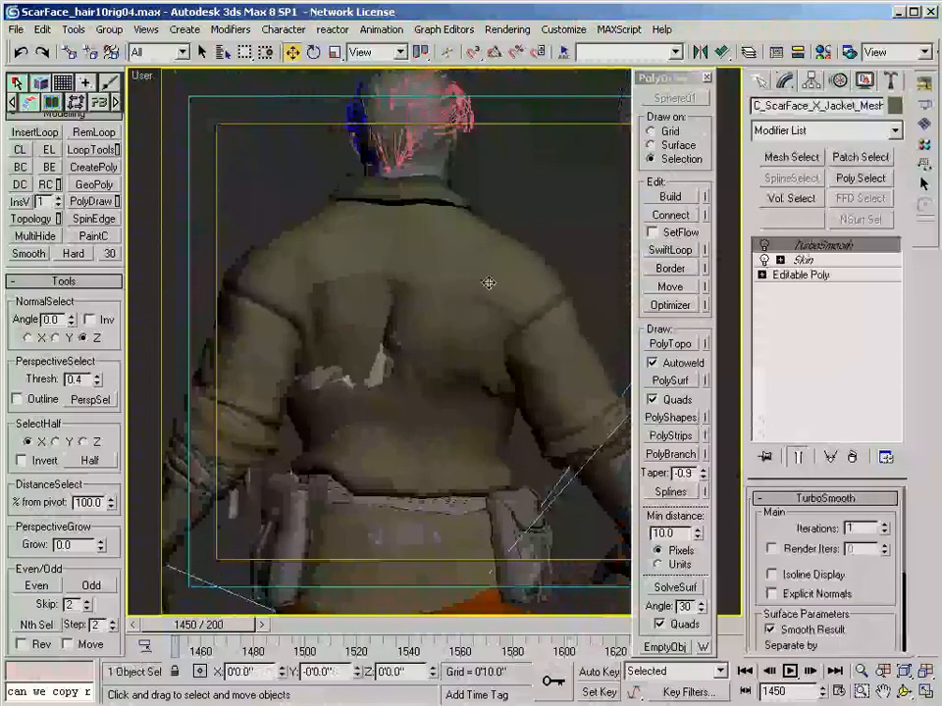
# - Show edged faces and compare the jacket's back at the Editable Poly and Skin levels
pyautogui.press('F4')
pyautogui.click(455, 267)
pyautogui.click(454, 267)
pyautogui.click(804, 276)
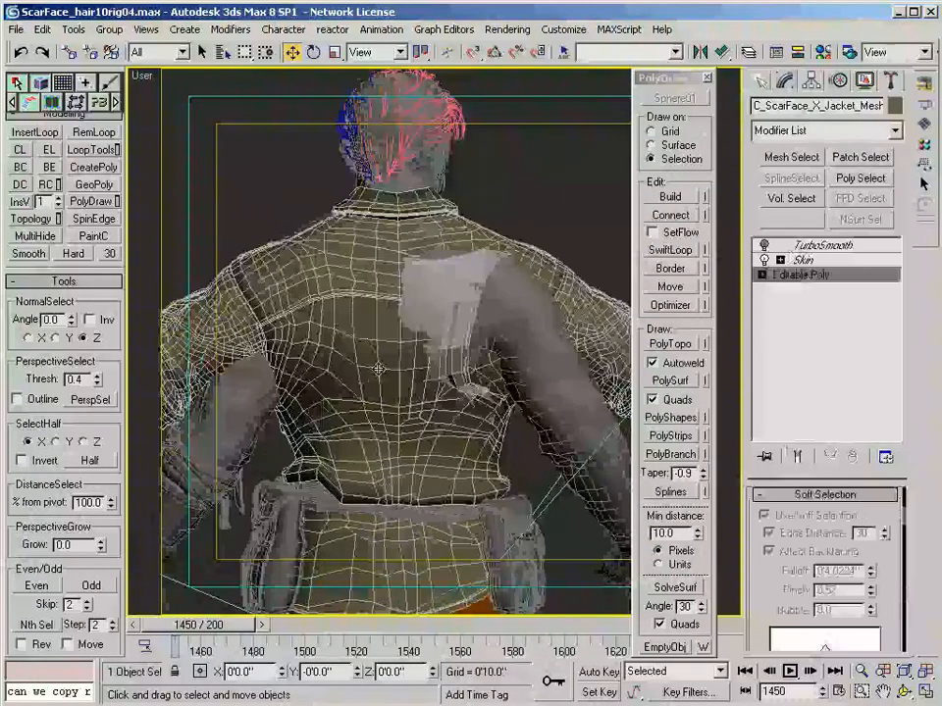
pyautogui.click(490, 276)
pyautogui.click(489, 277)
pyautogui.click(830, 262)
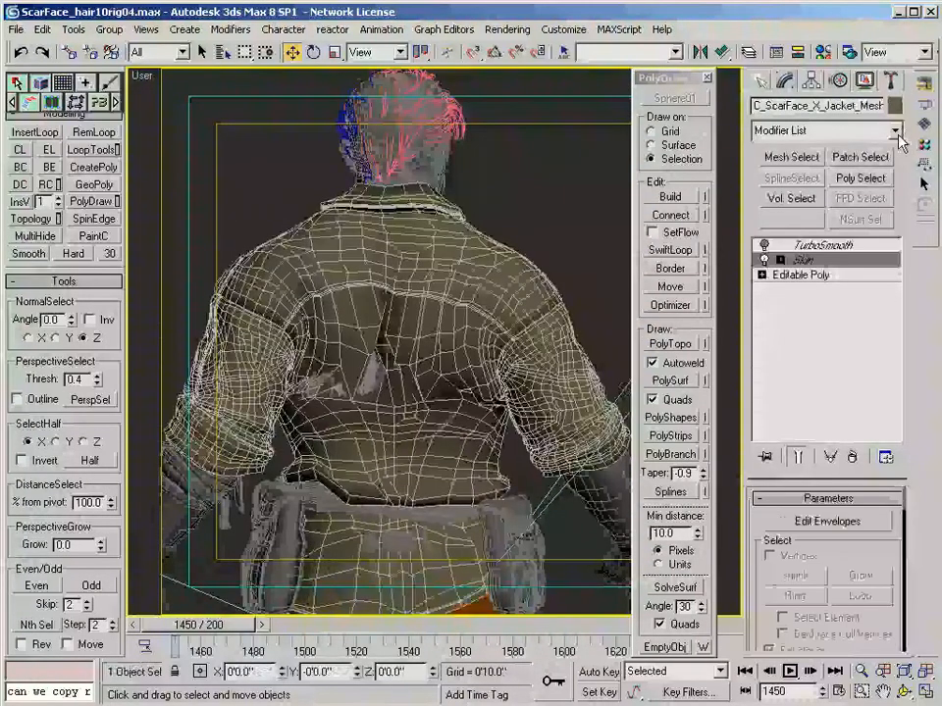
# - Clone the jacket mesh and place the copy beside the character
pyautogui.click(798, 276)
pyautogui.scroll(-7, 488, 227)
pyautogui.moveTo(370, 468)
pyautogui.keyDown('shift'); pyautogui.mouseDown()
pyautogui.moveTo(267, 440)
pyautogui.moveTo(187, 431)
pyautogui.mouseUp(); pyautogui.keyUp('shift')
pyautogui.press('Escape')
# - Remove the TurboSmooth and Skin modifiers from the jacket copy and position it clear of the character
pyautogui.click(852, 459)
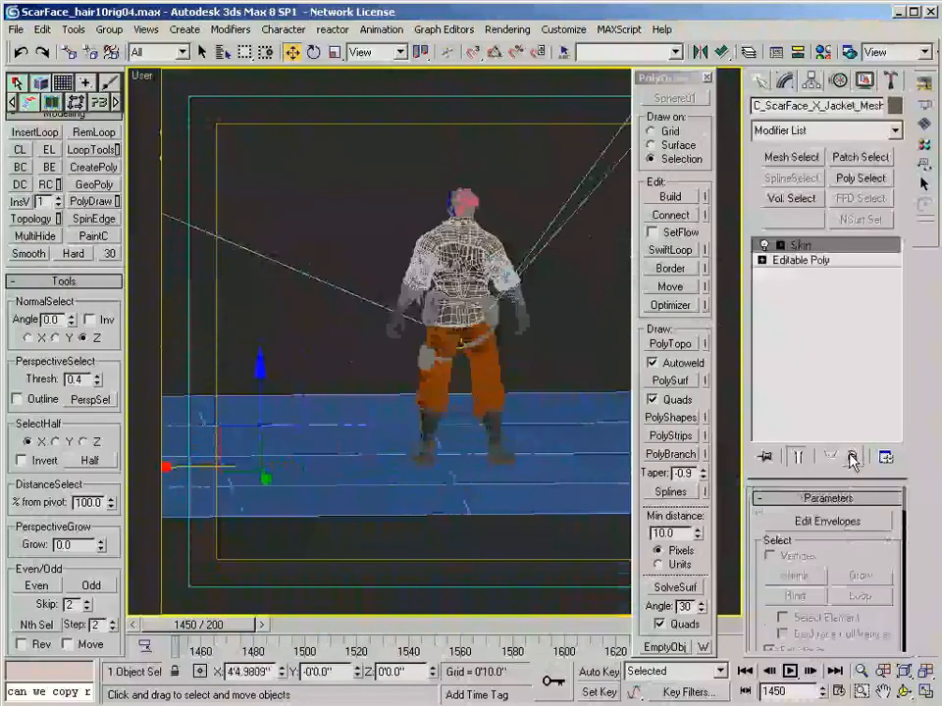
pyautogui.click(851, 459)
pyautogui.moveTo(341, 293); pyautogui.dragTo(395, 330, button='middle')
pyautogui.moveTo(225, 511); pyautogui.dragTo(280, 500)
pyautogui.scroll(4, 460, 339)
pyautogui.moveTo(488, 285); pyautogui.dragTo(402, 326, button='middle')
# - Add an Edit Poly modifier directly above Skin on the character's jacket
pyautogui.click(513, 274)
pyautogui.click(813, 261)
pyautogui.click(893, 131)
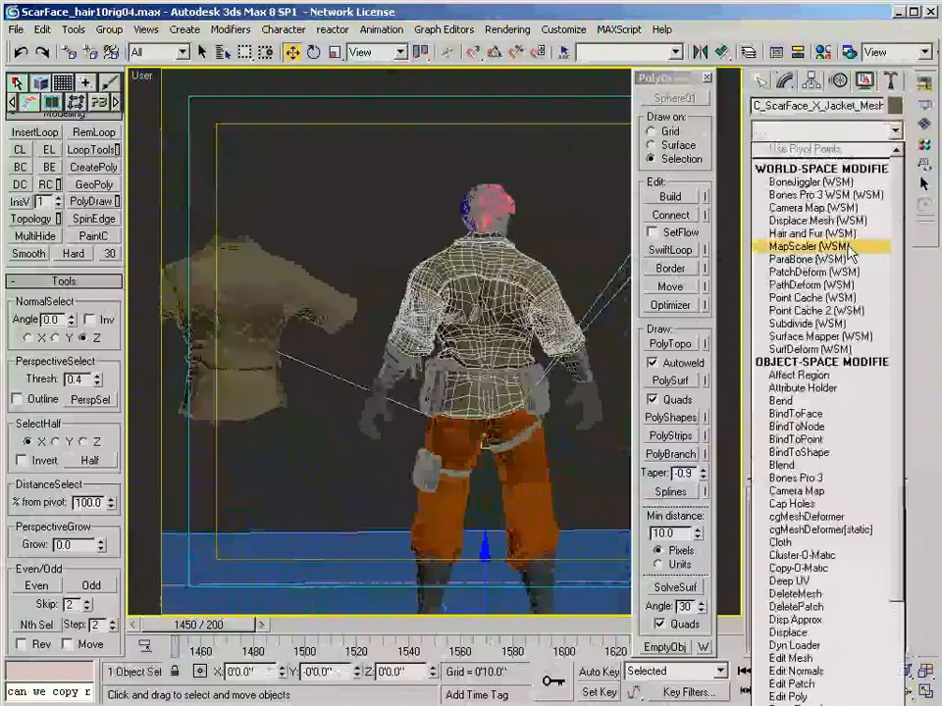
pyautogui.press('e')
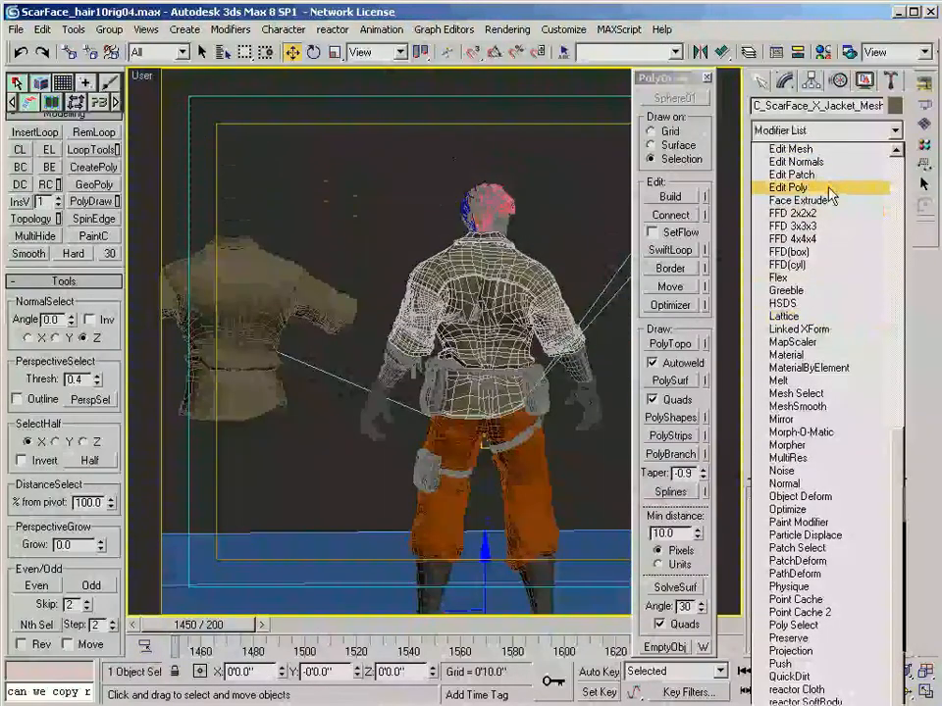
pyautogui.click(832, 187)
# - Add a Morpher modifier above Edit Poly and load the jacket copy as the first channel's target
pyautogui.click(824, 129)
pyautogui.press('m')
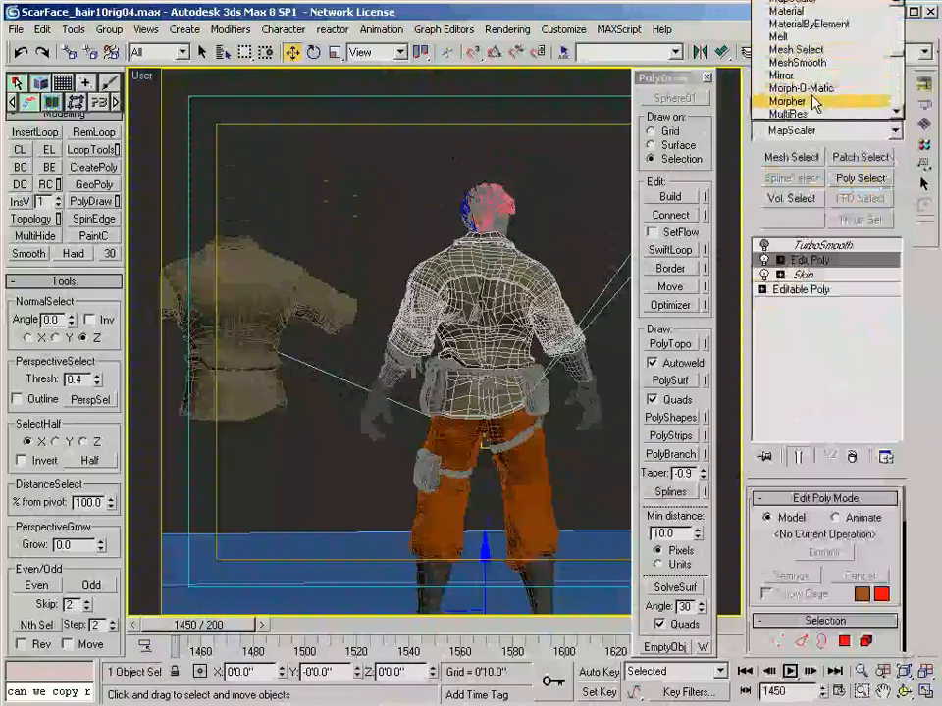
pyautogui.click(786, 100)
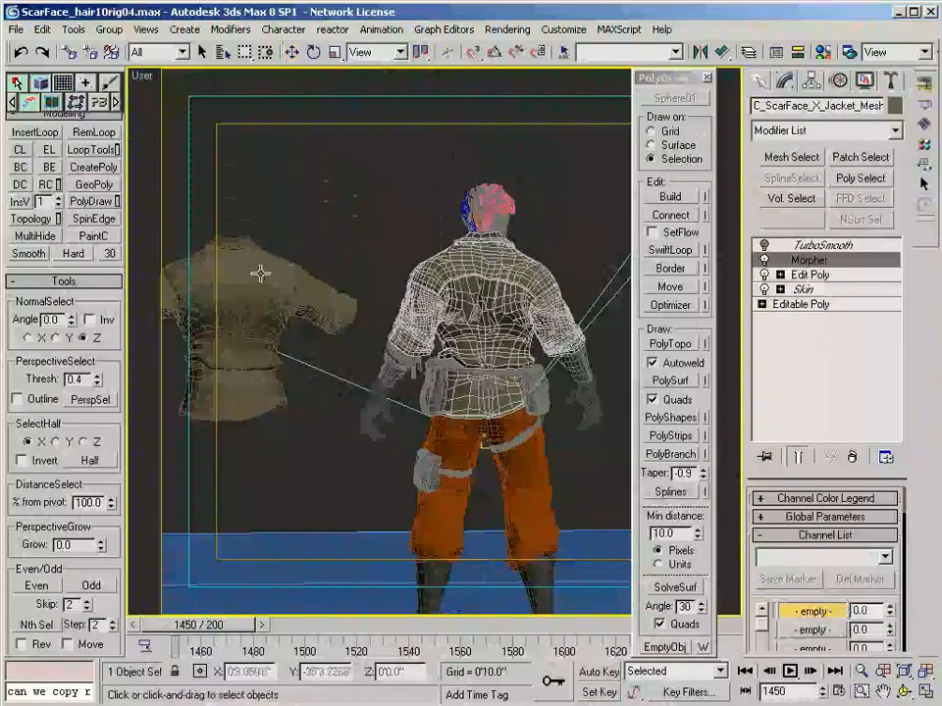
pyautogui.scroll(4, 435, 342)
# - Select a mid-back polygon in the Edit Poly modifier and enable soft selection with an edge distance of 129
pyautogui.click(811, 275)
pyautogui.click(846, 641)
pyautogui.moveTo(529, 262); pyautogui.dragTo(354, 337, button='middle')
pyautogui.scroll(2, 354, 337)
pyautogui.click(355, 337)
pyautogui.scroll(-5, 834, 544)
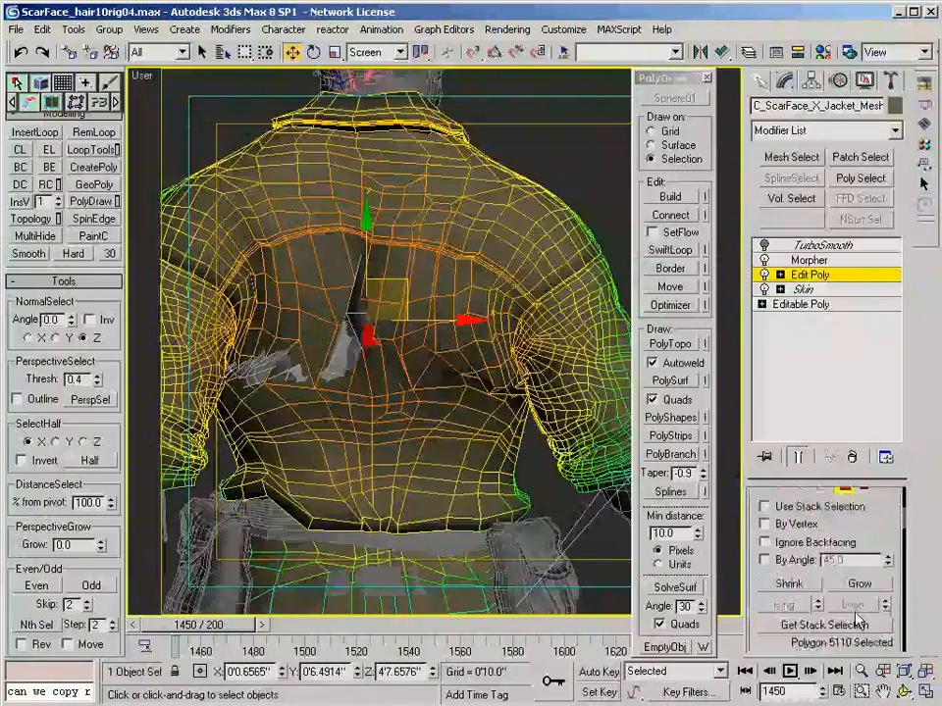
pyautogui.click(831, 532)
pyautogui.click(830, 533)
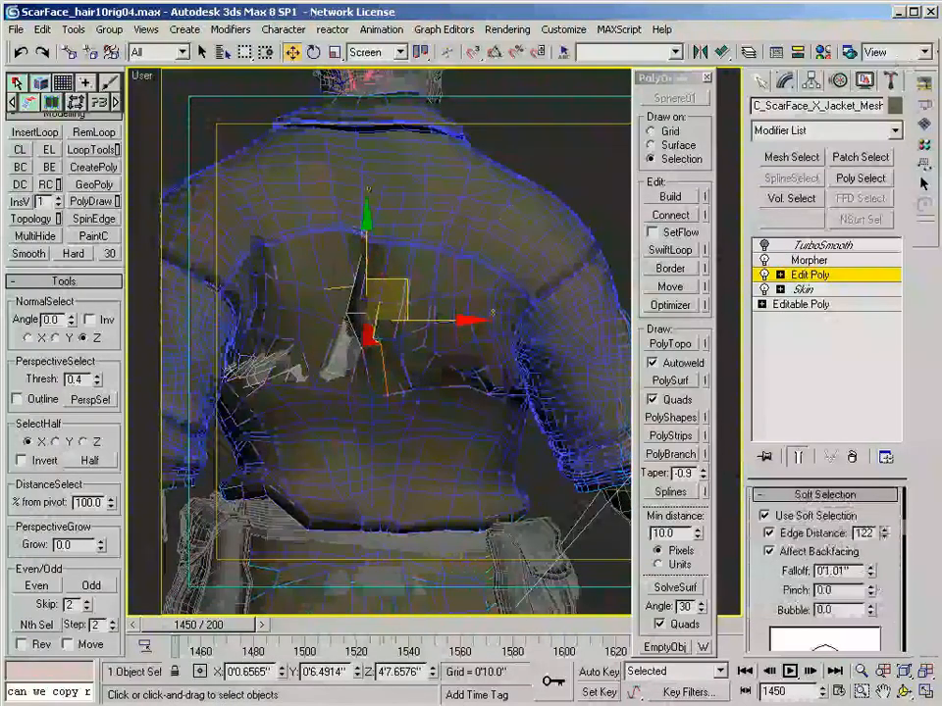
pyautogui.moveTo(861, 478); pyautogui.dragTo(794, 659)
# - Add sleeve and mid-back polygons to the selection and reduce the soft selection falloff to 0'4.9361"
pyautogui.keyDown('ctrl'); pyautogui.click(203, 334); pyautogui.keyUp('ctrl')
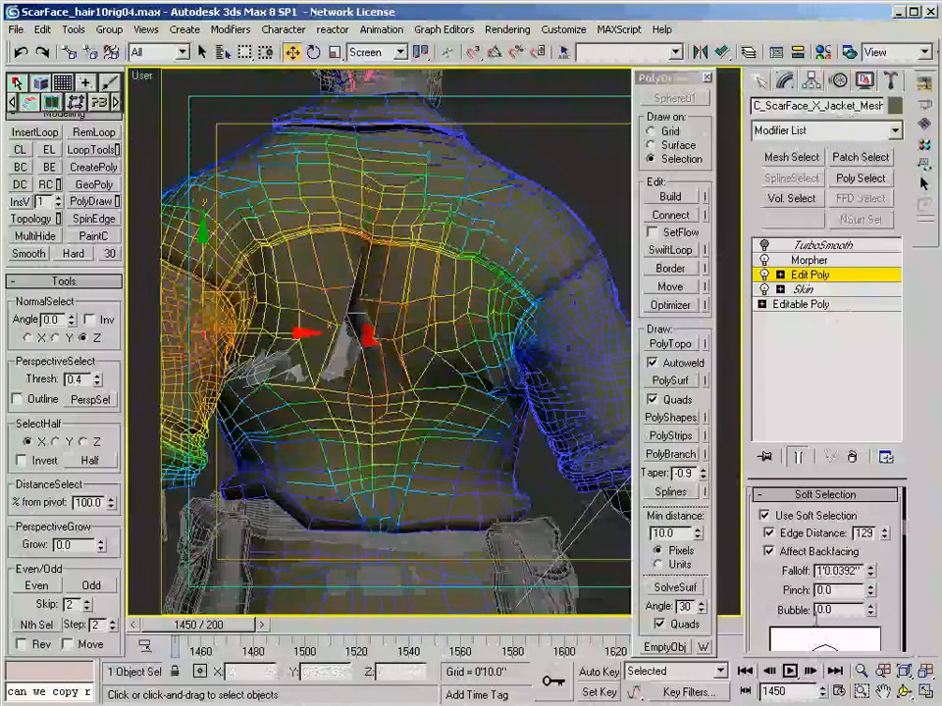
pyautogui.keyDown('ctrl'); pyautogui.click(350, 377); pyautogui.keyUp('ctrl')
pyautogui.keyDown('ctrl'); pyautogui.click(363, 385); pyautogui.keyUp('ctrl')
pyautogui.moveTo(869, 570); pyautogui.dragTo(868, 636)
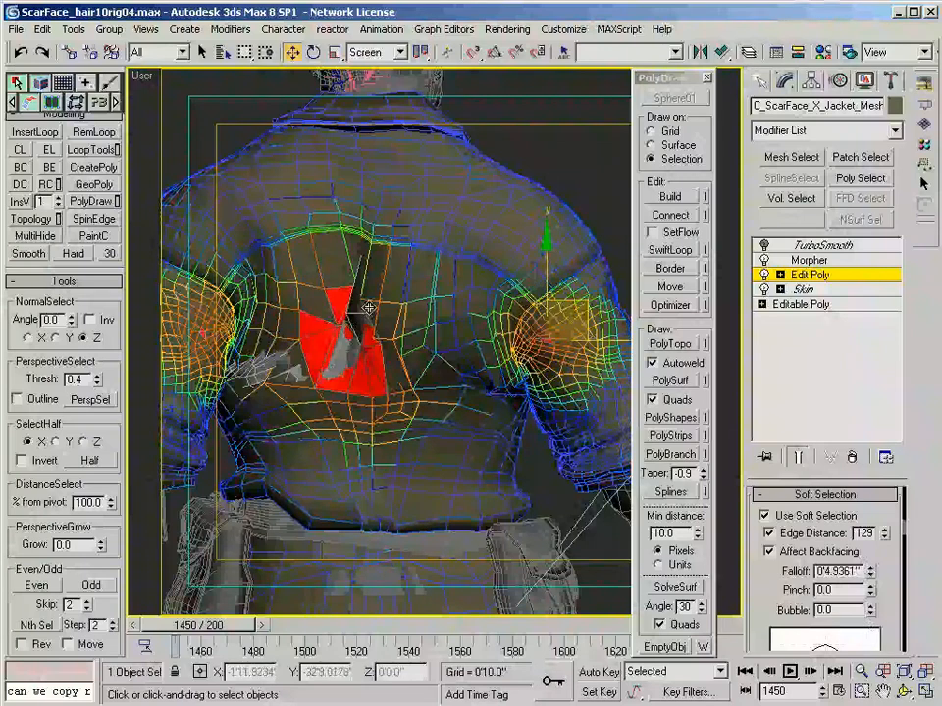
# - Set the jacket's morph channel to 76.0 and remove one sleeve from the Edit Poly polygon selection
pyautogui.click(810, 260)
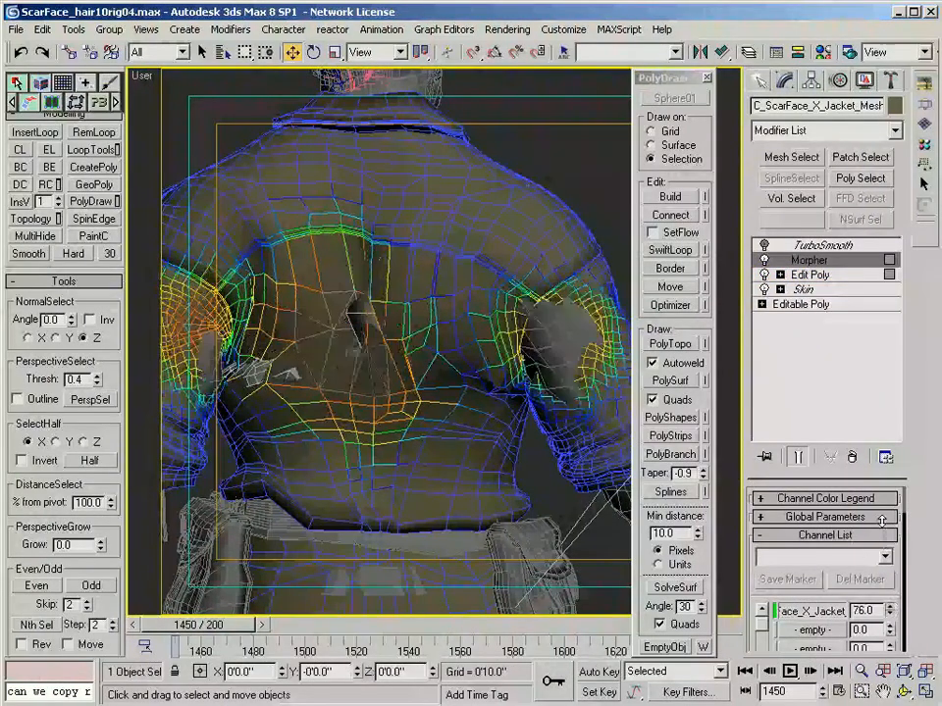
pyautogui.press('4')
pyautogui.scroll(-2, 300, 381)
pyautogui.moveTo(301, 382); pyautogui.dragTo(441, 410, button='middle')
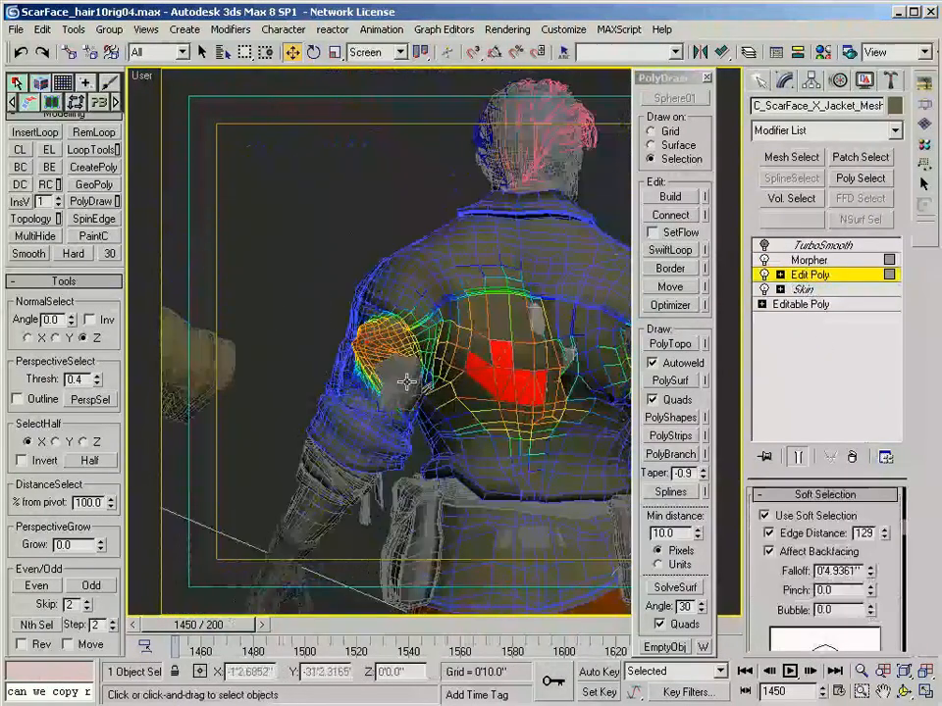
pyautogui.moveTo(398, 379); pyautogui.dragTo(297, 372, button='middle')
pyautogui.moveTo(480, 367); pyautogui.dragTo(367, 377, button='middle')
pyautogui.press('F3')
pyautogui.keyDown('alt'); pyautogui.click(434, 379); pyautogui.keyUp('alt')
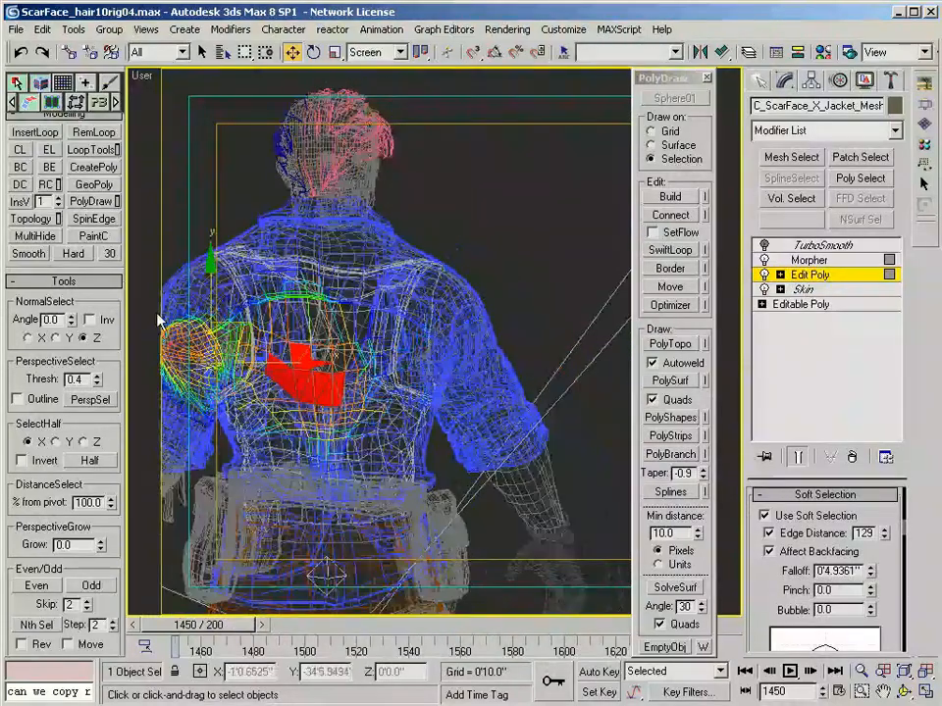
# - Replace the remaining selection with only the problem polygons on the lower mid-back, using wireframe display
pyautogui.scroll(-2, 422, 377)
pyautogui.moveTo(290, 363); pyautogui.dragTo(321, 324, button='middle')
pyautogui.scroll(2, 289, 410)
pyautogui.click(492, 410)
pyautogui.keyDown('ctrl'); pyautogui.click(537, 412); pyautogui.keyUp('ctrl')
pyautogui.click(537, 412)
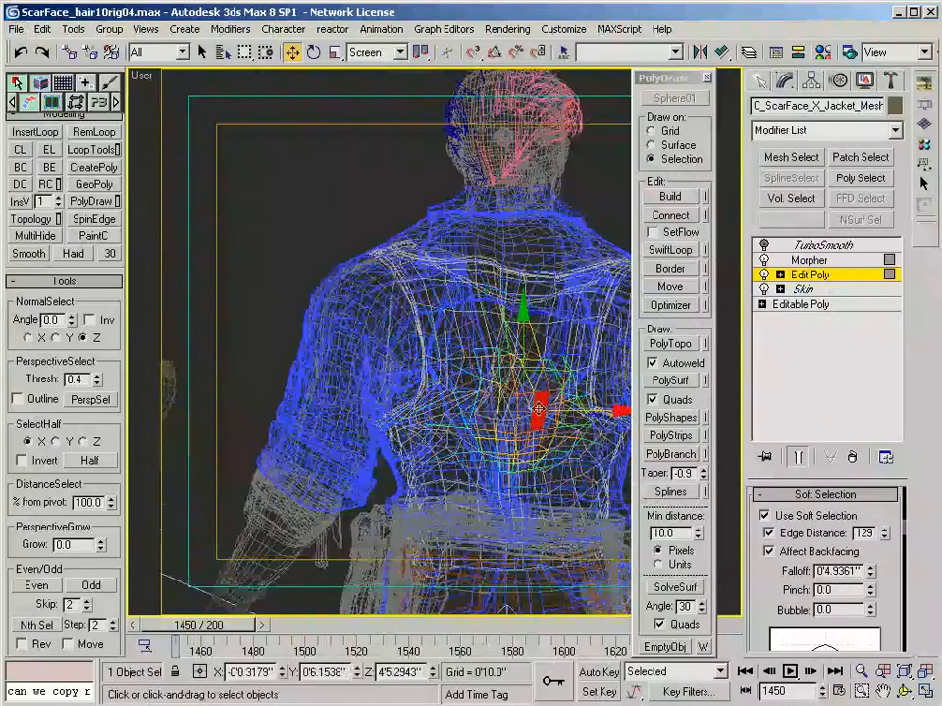
pyautogui.keyDown('ctrl'); pyautogui.click(491, 410); pyautogui.keyUp('ctrl')
# - Grow the mid-back polygon selection, return to shaded display, and shrink the selection back
pyautogui.moveTo(775, 566); pyautogui.dragTo(779, 691)
pyautogui.click(858, 628)
pyautogui.click(859, 628)
pyautogui.press('F3')
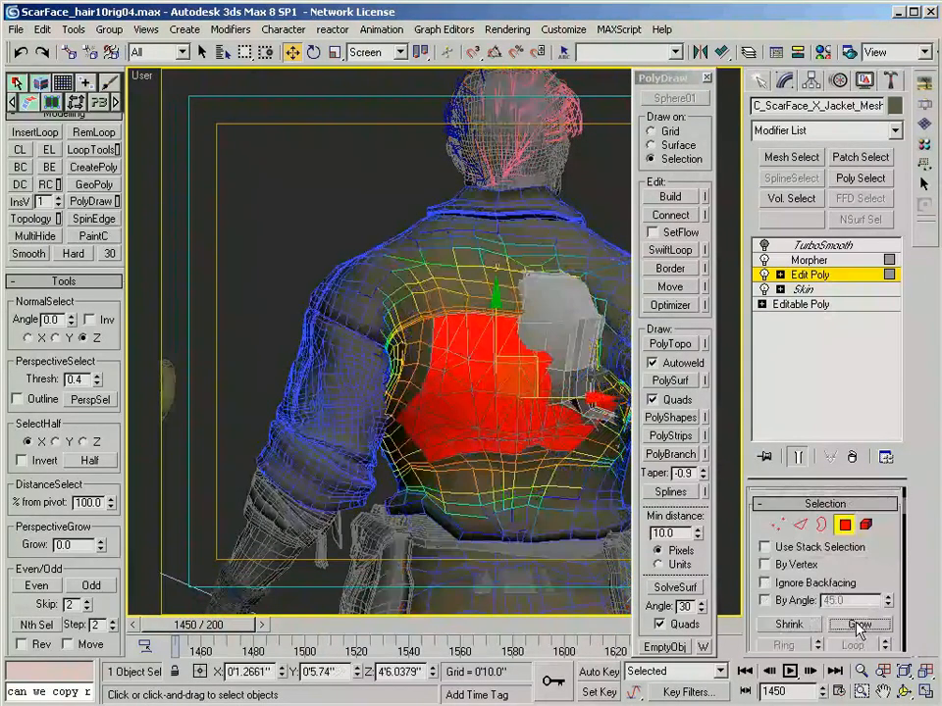
pyautogui.moveTo(629, 416); pyautogui.dragTo(540, 424, button='middle')
pyautogui.click(788, 625)
pyautogui.click(788, 625)
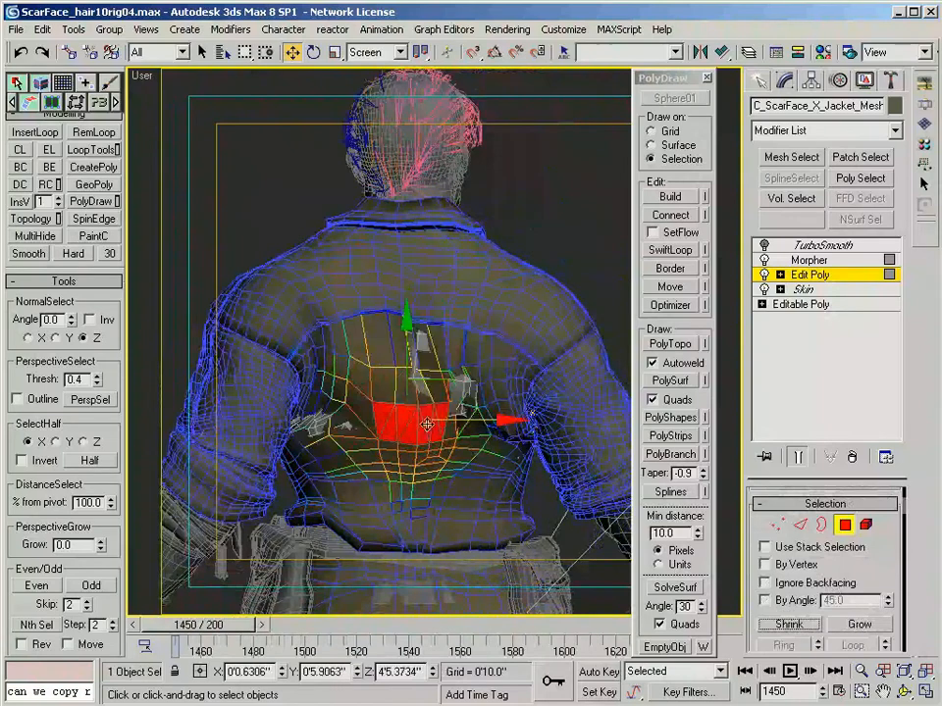
# - Add a side polygon near the armpit to the back selection and set the morph channel to 41.0
pyautogui.keyDown('ctrl'); pyautogui.click(300, 438); pyautogui.keyUp('ctrl')
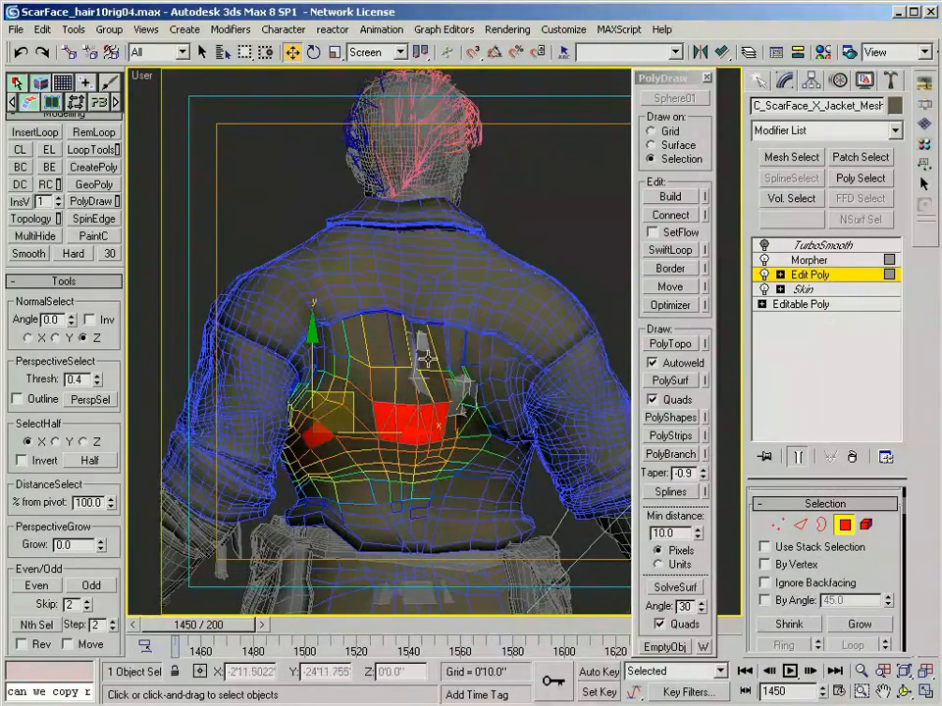
pyautogui.keyDown('ctrl'); pyautogui.click(462, 359); pyautogui.keyUp('ctrl')
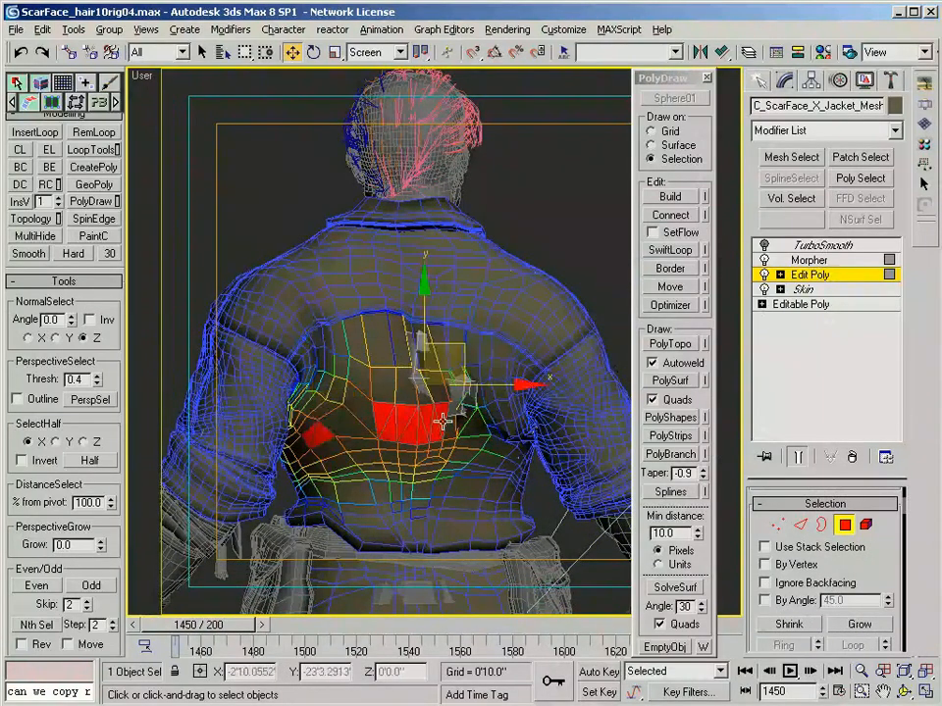
pyautogui.keyDown('alt'); pyautogui.moveTo(459, 433); pyautogui.dragTo(438, 434, button='middle'); pyautogui.keyUp('alt')
pyautogui.keyDown('alt'); pyautogui.click(438, 433); pyautogui.keyUp('alt')
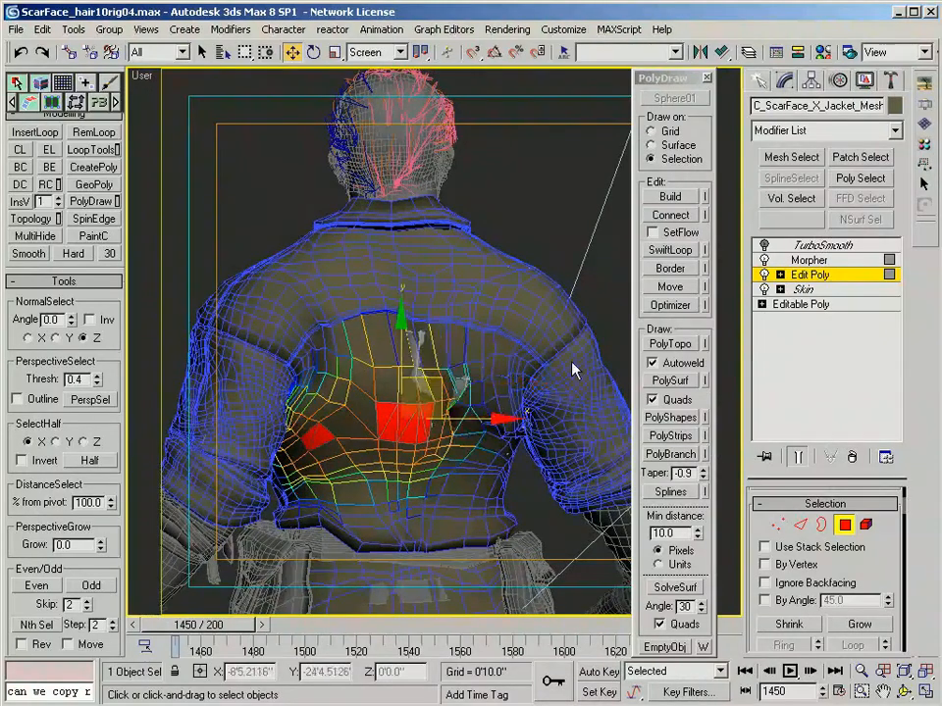
pyautogui.click(833, 260)
pyautogui.moveTo(889, 631); pyautogui.dragTo(889, 667)
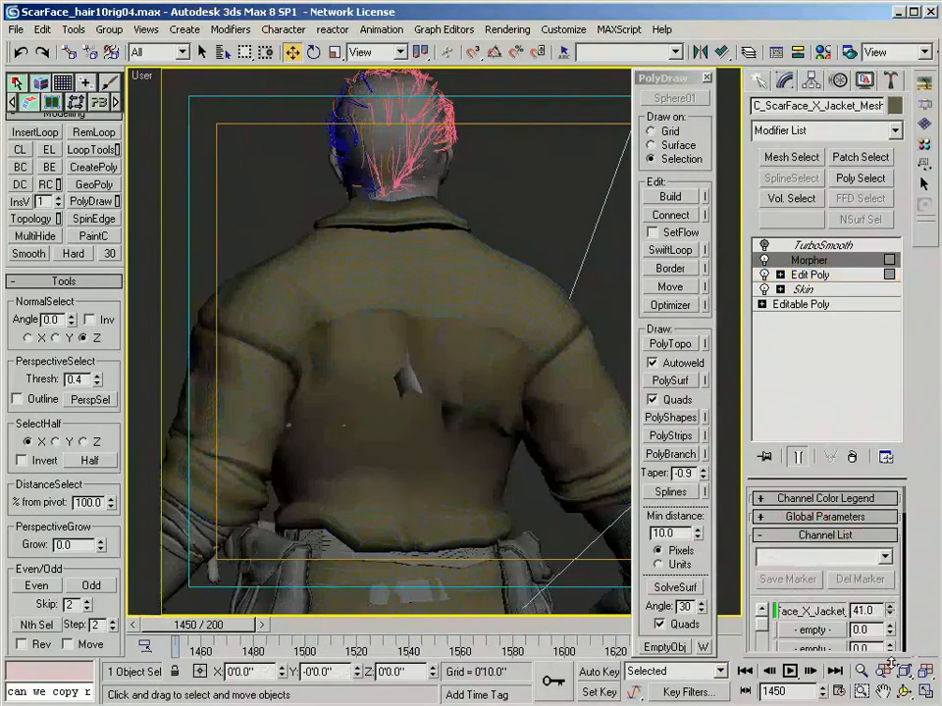
# - Examine the jacket's back and lower hem around the belt with edged faces shown
pyautogui.keyDown('alt'); pyautogui.moveTo(354, 185); pyautogui.dragTo(498, 306, button='middle'); pyautogui.keyUp('alt')
pyautogui.scroll(3, 497, 428)
pyautogui.press('F4')
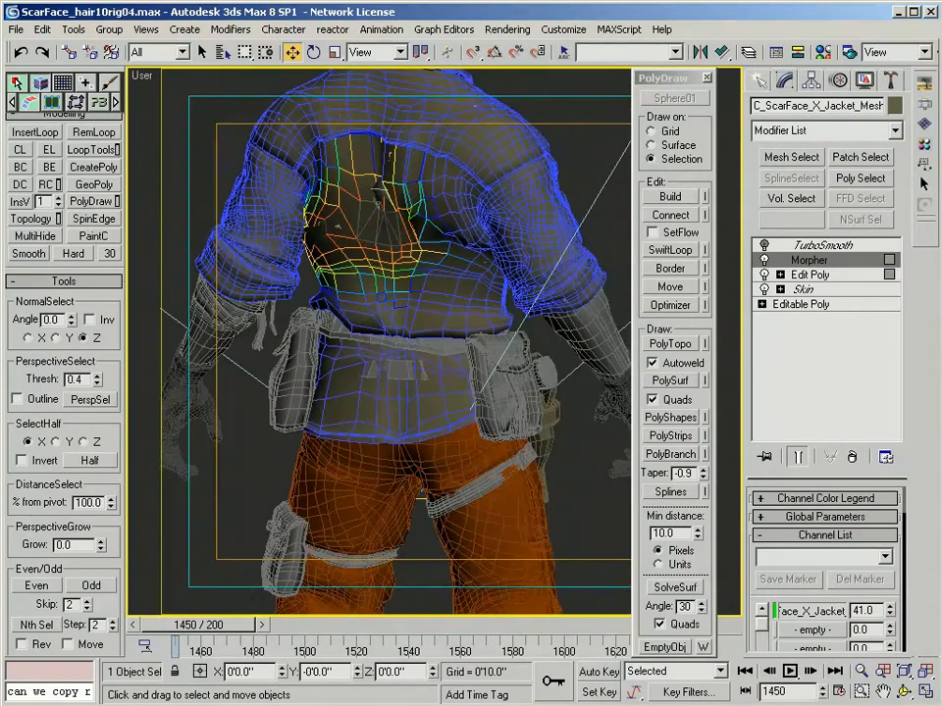
pyautogui.scroll(1, 391, 314)
pyautogui.hotkey('ctrl', 'd')
pyautogui.click(394, 385)
pyautogui.press('4')
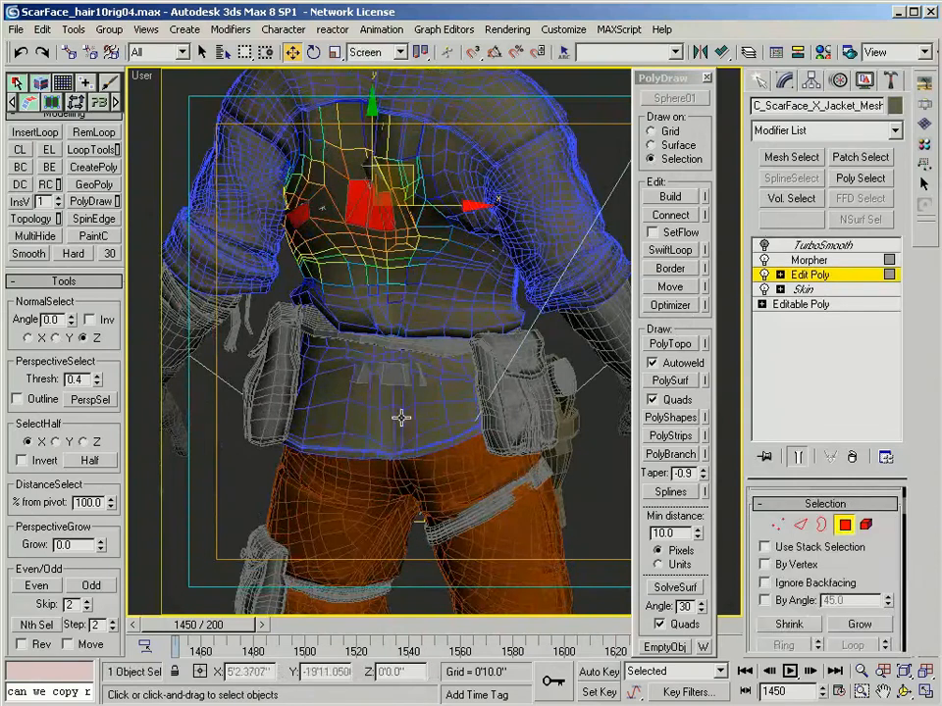
pyautogui.moveTo(491, 255); pyautogui.dragTo(467, 402, button='middle')
pyautogui.scroll(-3, 467, 401)
# - Add a second Edit Poly modifier above the Morpher on the jacket
pyautogui.click(815, 261)
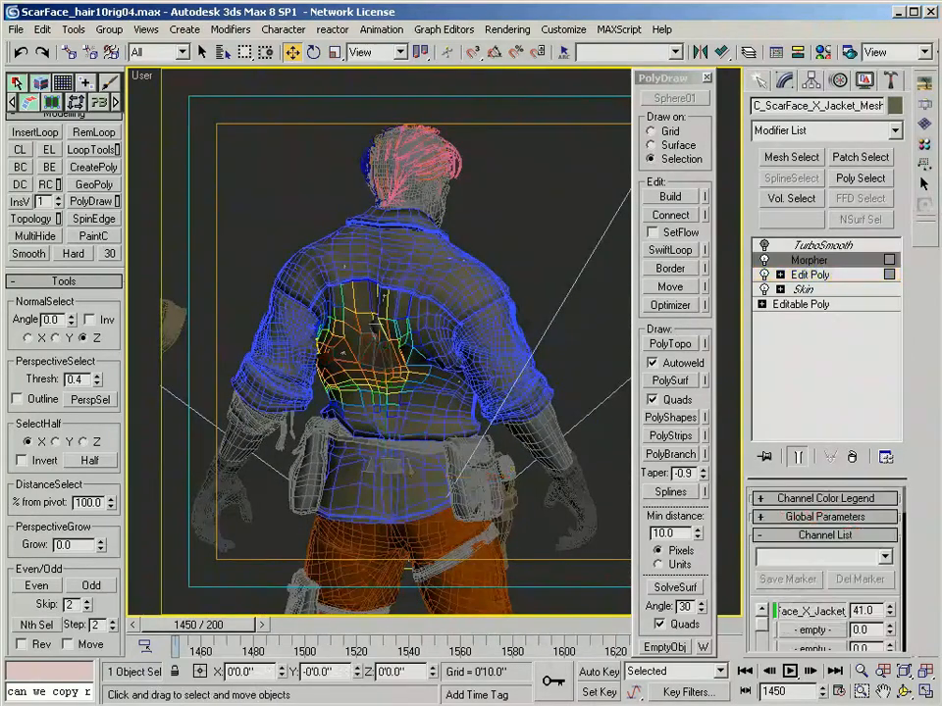
pyautogui.click(894, 131)
pyautogui.press('e')
pyautogui.click(820, 193)
pyautogui.scroll(4, 370, 256)
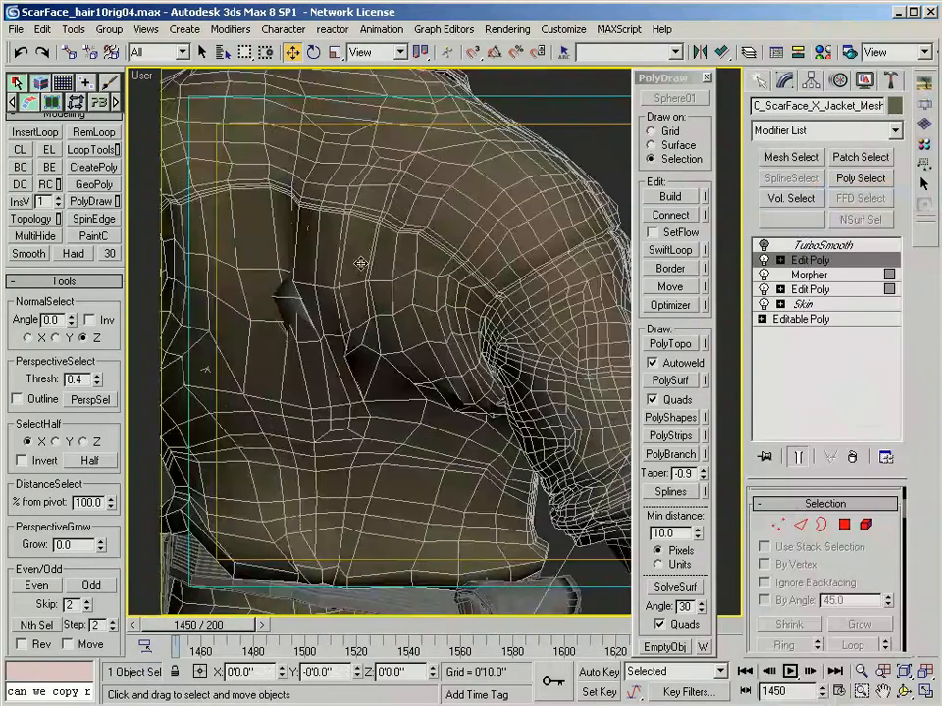
pyautogui.moveTo(370, 256); pyautogui.dragTo(480, 266, button='middle')
# - Select the polygon beside the hole at the spine and move it slightly to close the gap
pyautogui.press('4')
pyautogui.click(405, 324)
pyautogui.keyDown('alt'); pyautogui.moveTo(405, 324); pyautogui.dragTo(438, 294, button='middle'); pyautogui.keyUp('alt')
pyautogui.moveTo(438, 294); pyautogui.dragTo(436, 295)
pyautogui.keyDown('alt'); pyautogui.moveTo(409, 340); pyautogui.dragTo(456, 300, button='middle'); pyautogui.keyUp('alt')
# - Turn off the end result display and nudge another polygon on the jacket's mid-back into place
pyautogui.click(799, 459)
pyautogui.press('2')
pyautogui.click(422, 315)
pyautogui.press('4')
pyautogui.moveTo(465, 294); pyautogui.dragTo(461, 292)
pyautogui.keyDown('alt'); pyautogui.moveTo(340, 416); pyautogui.dragTo(451, 380, button='middle'); pyautogui.keyUp('alt')
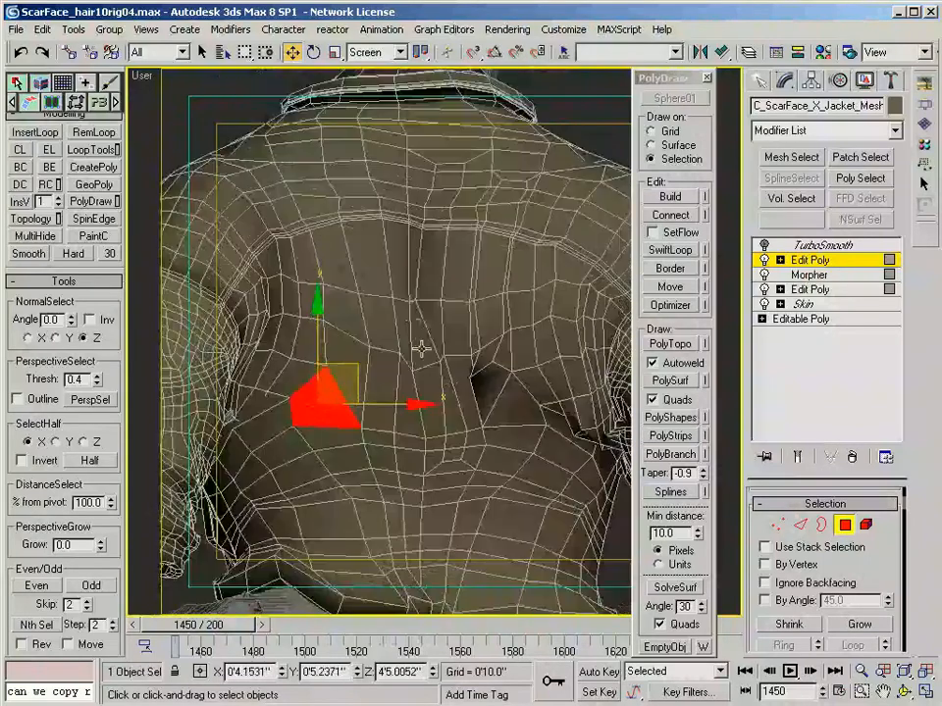
# - Enable soft selection for an edge at the rear armhole crease and reduce the falloff to 0'1.38"
pyautogui.keyDown('alt'); pyautogui.moveTo(544, 351); pyautogui.dragTo(543, 378, button='middle'); pyautogui.keyUp('alt')
pyautogui.press('1')
pyautogui.click(469, 377)
pyautogui.keyDown('alt'); pyautogui.moveTo(407, 387); pyautogui.dragTo(379, 300, button='middle'); pyautogui.keyUp('alt')
pyautogui.press('2')
pyautogui.scroll(-3, 879, 580)
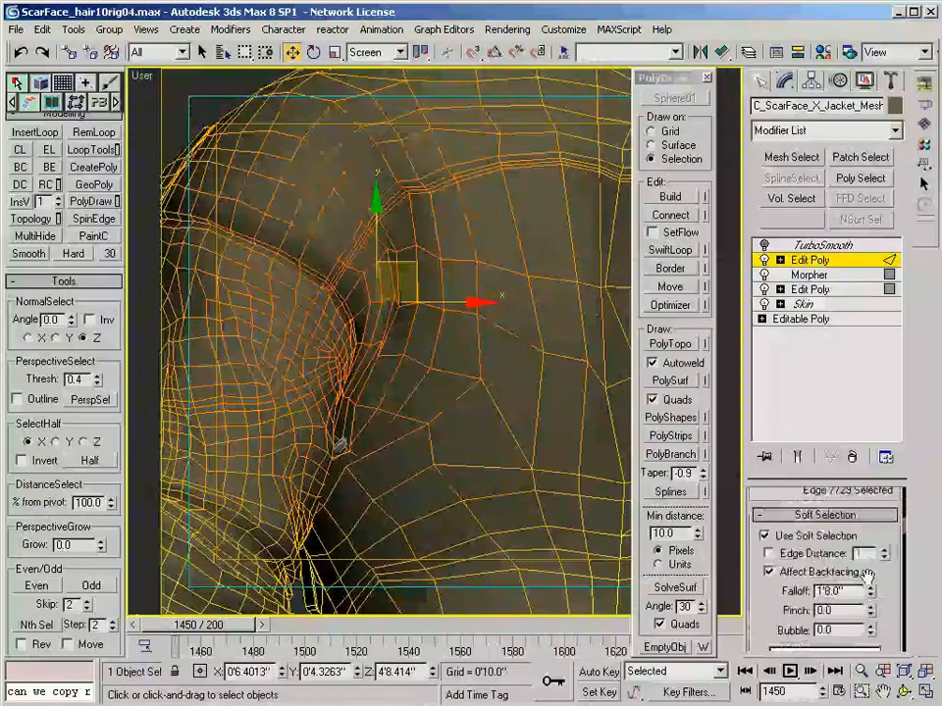
pyautogui.rightClick(870, 592)
pyautogui.moveTo(870, 591); pyautogui.dragTo(855, 539)
# - Move the softly selected edges along the rear armhole crease to smooth the fold
pyautogui.moveTo(414, 292); pyautogui.dragTo(409, 313)
pyautogui.keyDown('ctrl'); pyautogui.click(364, 341); pyautogui.keyUp('ctrl')
pyautogui.keyDown('alt'); pyautogui.moveTo(409, 313); pyautogui.dragTo(450, 317, button='middle'); pyautogui.keyUp('alt')
pyautogui.moveTo(433, 313); pyautogui.dragTo(455, 312)
pyautogui.keyDown('alt'); pyautogui.moveTo(486, 336); pyautogui.dragTo(430, 394, button='middle'); pyautogui.keyUp('alt')
# - Move a vertex at the base of the rear armhole crease and apply Relax to the softly selected area
pyautogui.click(362, 446)
pyautogui.press('1')
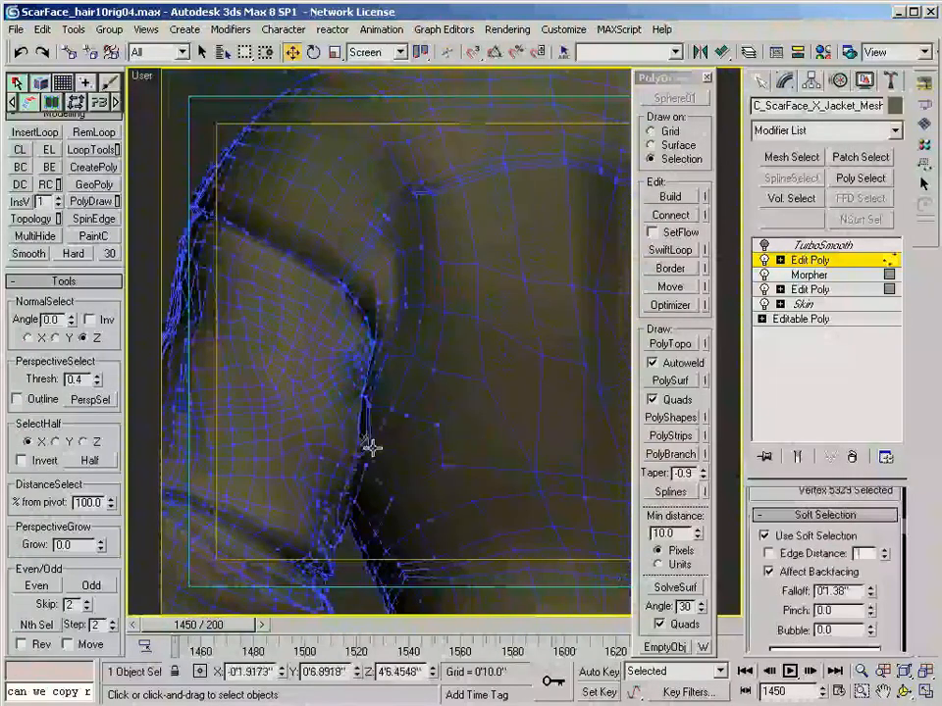
pyautogui.moveTo(447, 446); pyautogui.dragTo(442, 447)
pyautogui.moveTo(441, 447)
pyautogui.keyDown('alt'); pyautogui.mouseDown(button='middle')
pyautogui.moveTo(452, 366)
pyautogui.moveTo(439, 465)
pyautogui.moveTo(446, 447)
pyautogui.mouseUp(button='middle'); pyautogui.keyUp('alt')
pyautogui.click(451, 443)
pyautogui.scroll(-10, 854, 579)
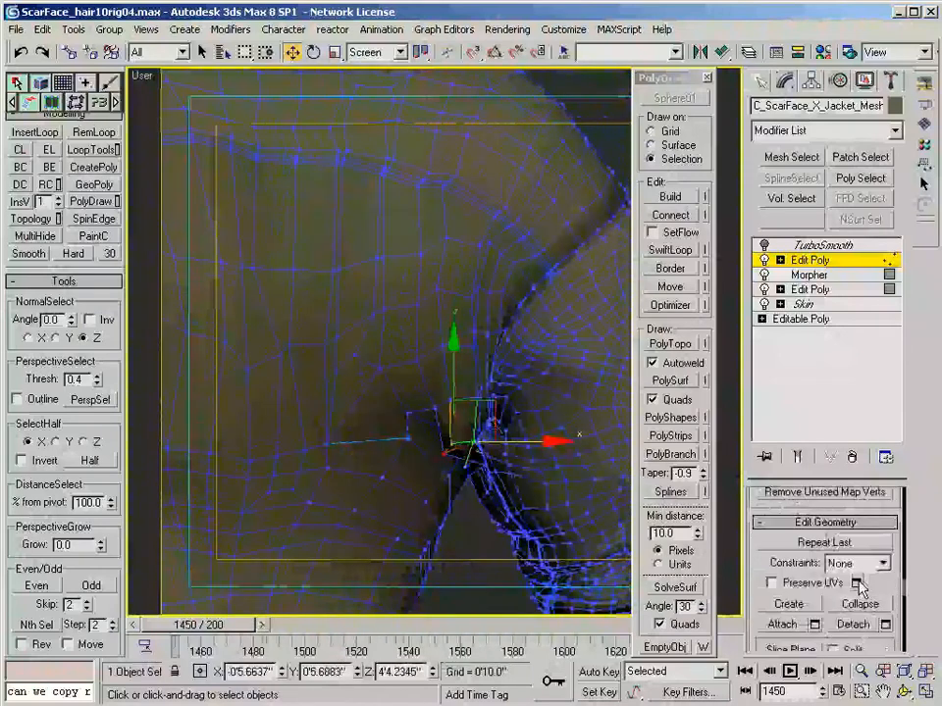
pyautogui.click(820, 615)
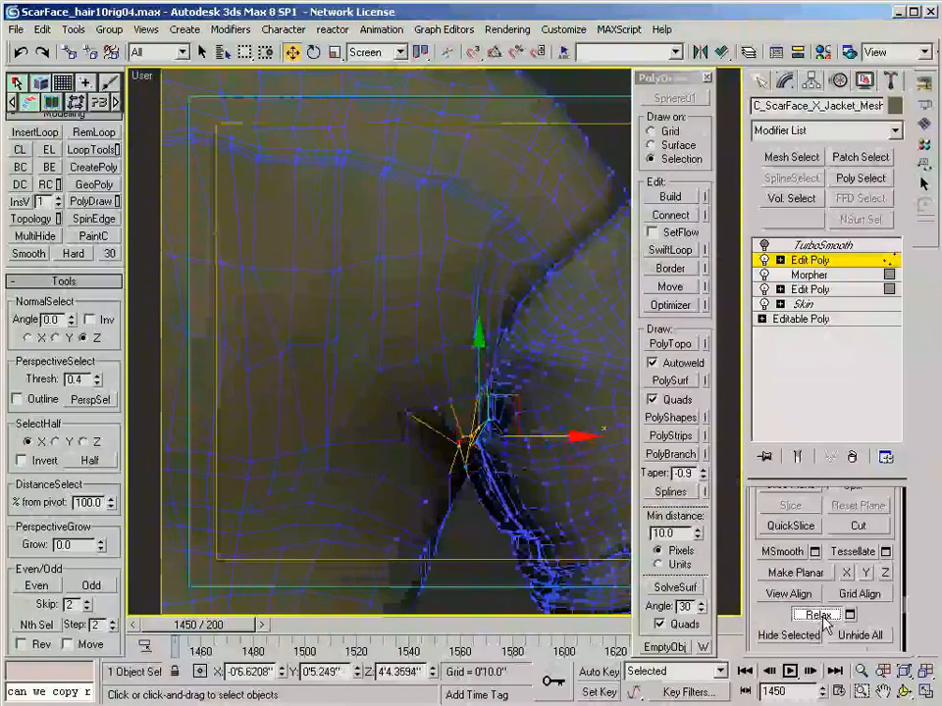
pyautogui.scroll(-5, 486, 326)
# - Select the edge loops of the yoke seam across the upper back and scale them slightly with soft selection
pyautogui.keyDown('alt'); pyautogui.moveTo(486, 327); pyautogui.dragTo(363, 380, button='middle'); pyautogui.keyUp('alt')
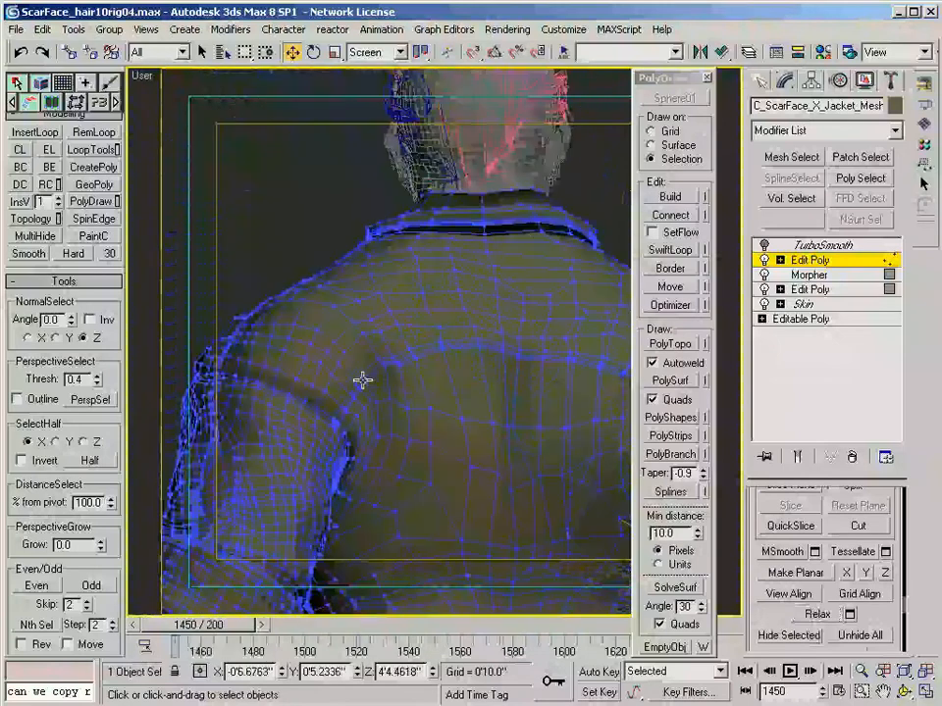
pyautogui.moveTo(382, 319); pyautogui.dragTo(384, 340)
pyautogui.moveTo(492, 379); pyautogui.dragTo(389, 384, button='middle')
pyautogui.press('2')
pyautogui.click(440, 399)
pyautogui.hotkey('alt', 'l')
pyautogui.click(465, 365)
pyautogui.hotkey('alt', 'l')
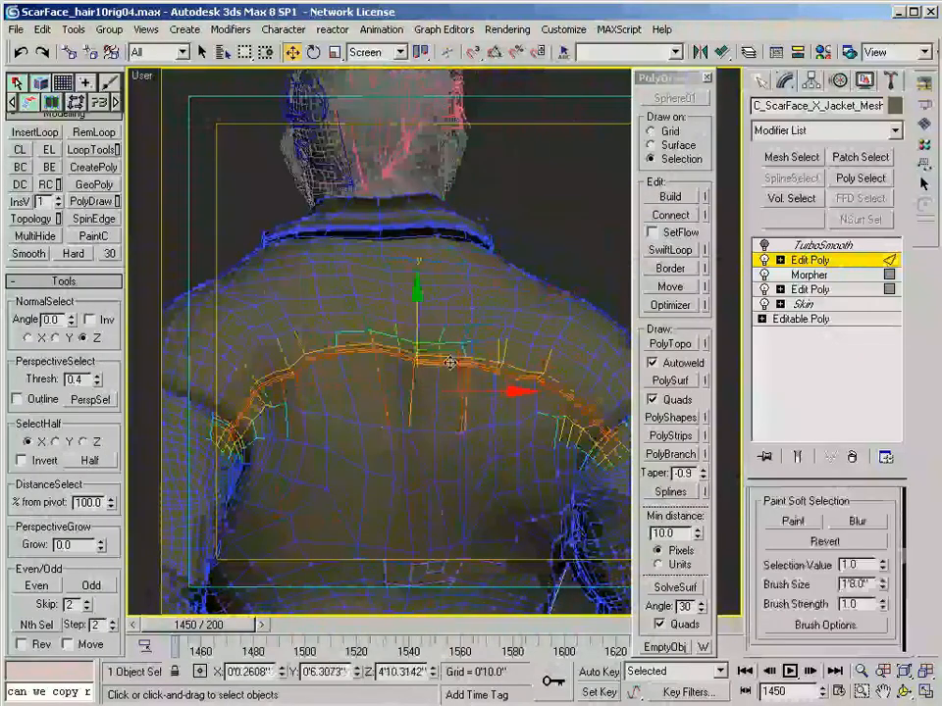
pyautogui.keyDown('alt'); pyautogui.moveTo(454, 366); pyautogui.dragTo(488, 362, button='middle'); pyautogui.keyUp('alt')
pyautogui.press('r')
pyautogui.moveTo(416, 295); pyautogui.dragTo(419, 300)
pyautogui.keyDown('alt'); pyautogui.moveTo(419, 300); pyautogui.dragTo(552, 375, button='middle'); pyautogui.keyUp('alt')
# - Delete the jacket's morph copy standing beside the character and reselect the jacket the character wears
pyautogui.click(807, 263)
pyautogui.click(297, 323)
pyautogui.click(435, 370)
pyautogui.moveTo(491, 392); pyautogui.dragTo(274, 309, button='middle')
pyautogui.click(506, 379)
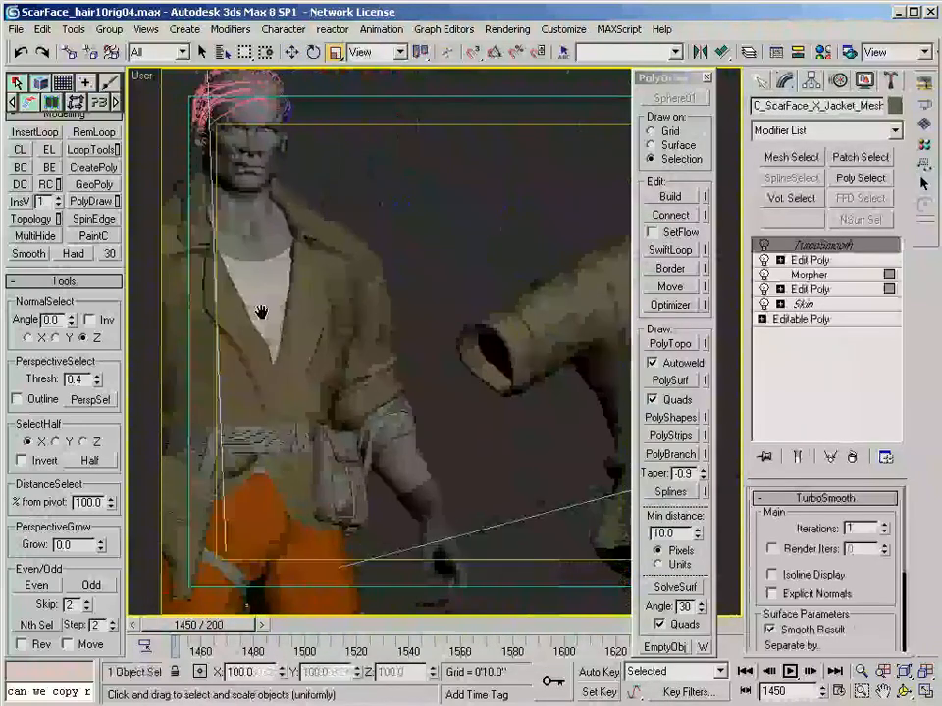
pyautogui.scroll(-4, 485, 325)
pyautogui.press('Delete')
pyautogui.click(333, 307)
pyautogui.scroll(5, 487, 355)
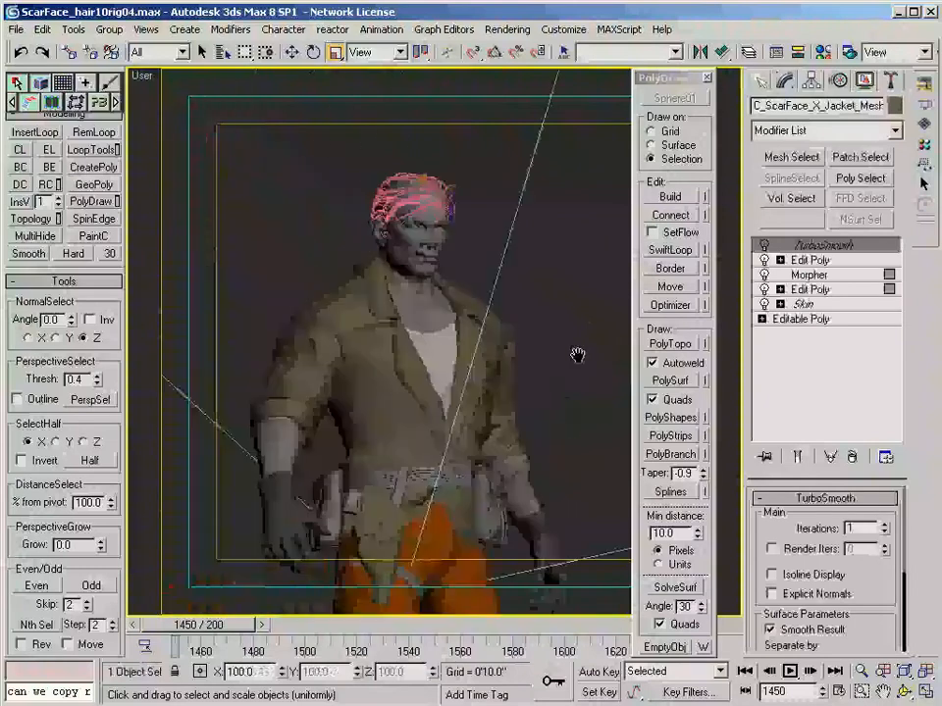
# - Return to the upper Edit Poly layer and move softly selected vertices and edges at the front armpit to reshape the fold
pyautogui.click(764, 275)
pyautogui.scroll(5, 454, 402)
pyautogui.keyDown('alt'); pyautogui.moveTo(557, 322); pyautogui.dragTo(601, 283, button='middle'); pyautogui.keyUp('alt')
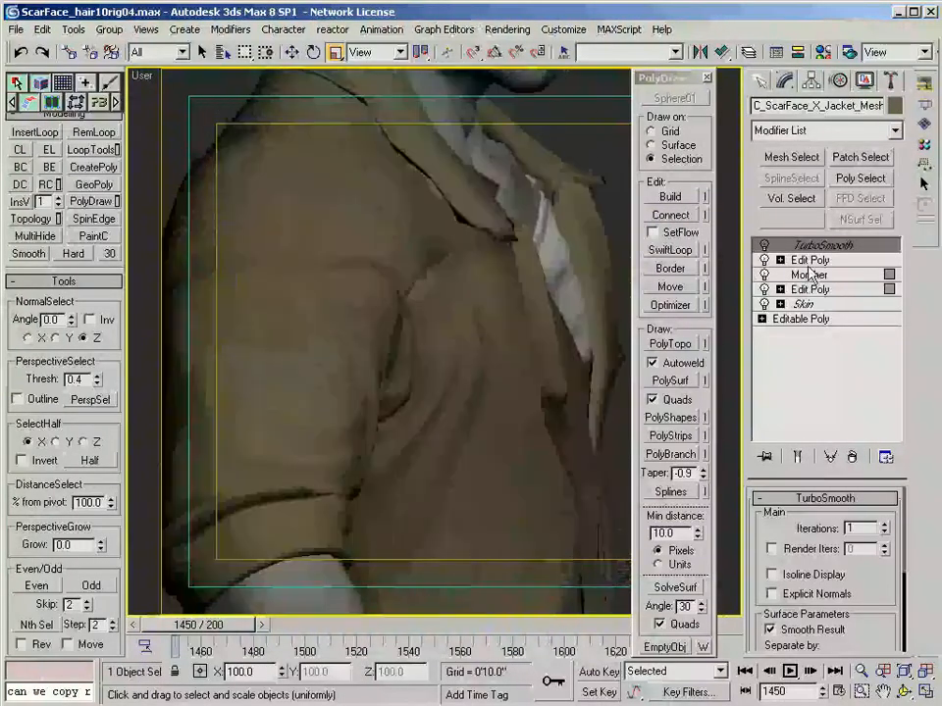
pyautogui.click(809, 261)
pyautogui.press('1')
pyautogui.click(415, 339)
pyautogui.press('w')
pyautogui.moveTo(504, 336); pyautogui.dragTo(514, 339)
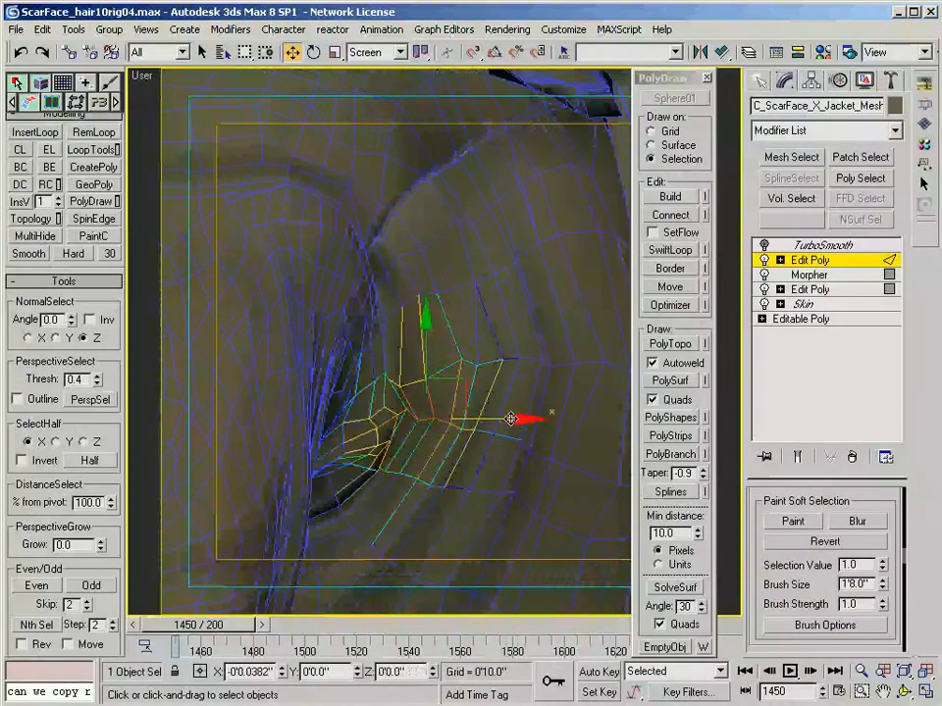
# - Shift softly selected polygons on the inner side of the upper sleeve, just beside the armhole
pyautogui.moveTo(341, 437)
pyautogui.keyDown('alt'); pyautogui.mouseDown(button='middle')
pyautogui.moveTo(300, 448)
pyautogui.moveTo(284, 422)
pyautogui.moveTo(288, 365)
pyautogui.mouseUp(button='middle'); pyautogui.keyUp('alt')
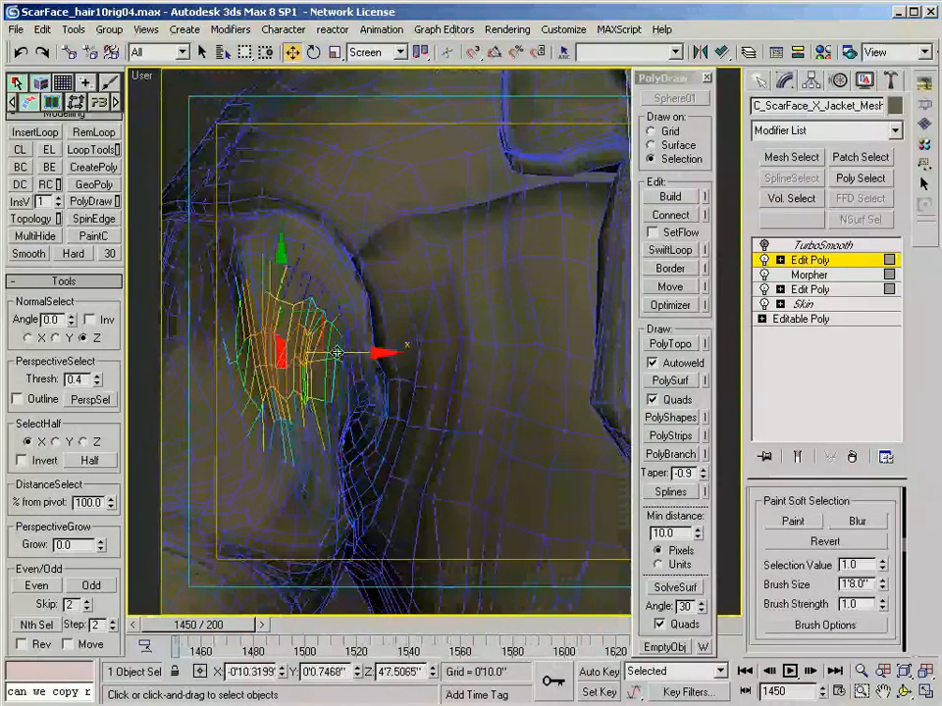
pyautogui.keyDown('alt'); pyautogui.moveTo(286, 417); pyautogui.dragTo(379, 405, button='middle'); pyautogui.keyUp('alt')
pyautogui.keyDown('alt'); pyautogui.moveTo(275, 340); pyautogui.dragTo(304, 318, button='middle'); pyautogui.keyUp('alt')
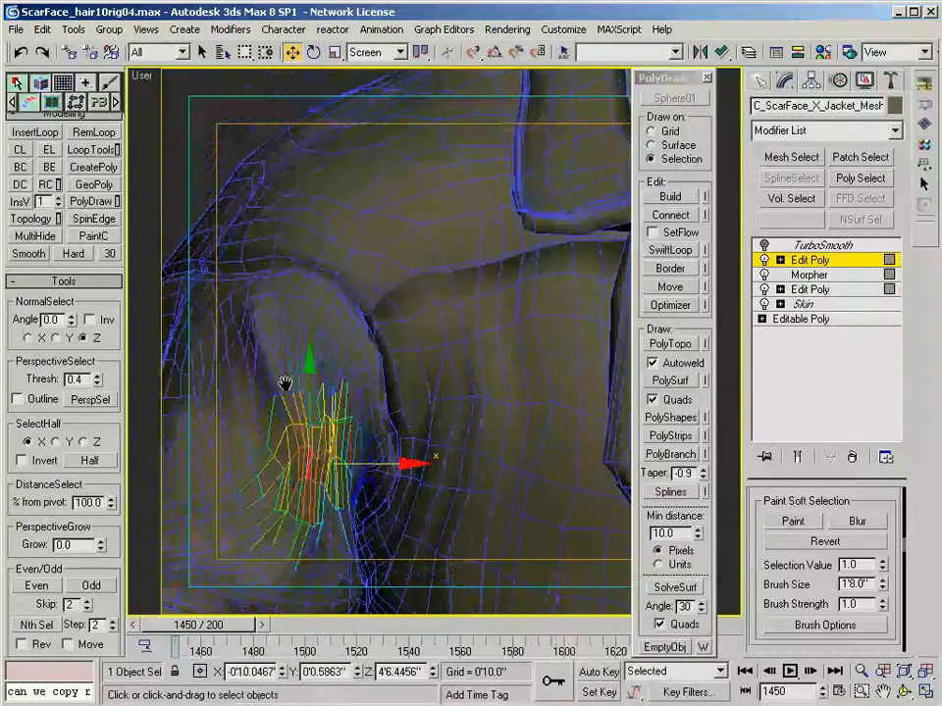
# - Adjust the shape of the chest pocket by moving softly selected vertices along its side edges
pyautogui.scroll(-4, 323, 309)
pyautogui.moveTo(550, 402); pyautogui.dragTo(291, 310, button='middle')
pyautogui.scroll(4, 391, 374)
pyautogui.moveTo(529, 368); pyautogui.dragTo(427, 372, button='middle')
pyautogui.press('1')
pyautogui.click(402, 227)
pyautogui.press('2')
pyautogui.click(395, 385)
pyautogui.press('1')
pyautogui.click(397, 379)
pyautogui.moveTo(427, 373); pyautogui.dragTo(420, 386)
pyautogui.keyDown('alt'); pyautogui.moveTo(363, 454); pyautogui.dragTo(468, 381, button='middle'); pyautogui.keyUp('alt')
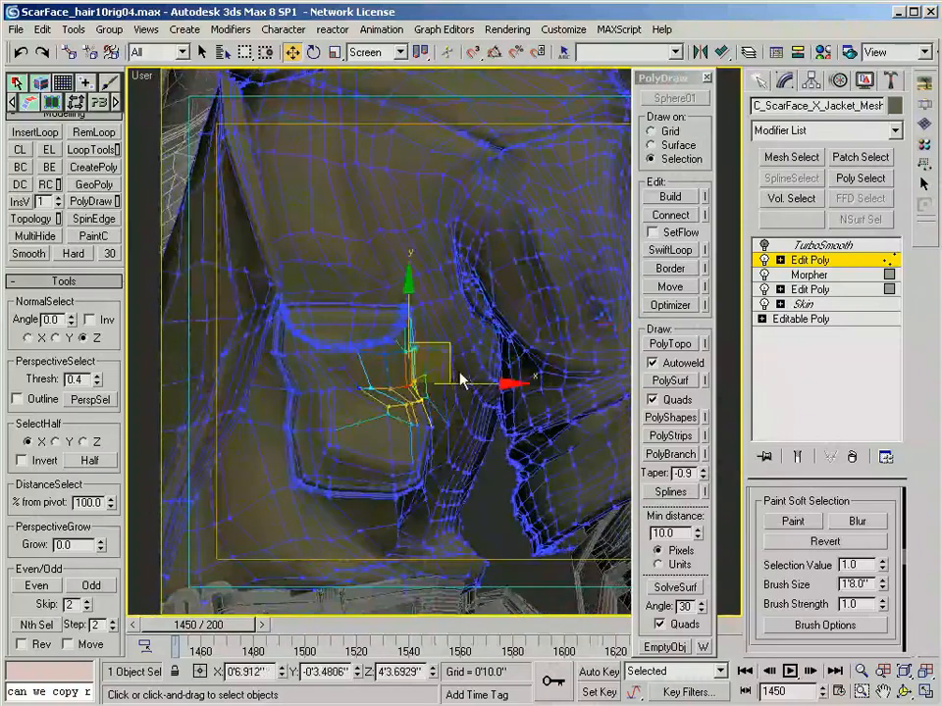
pyautogui.scroll(-8, 296, 391)
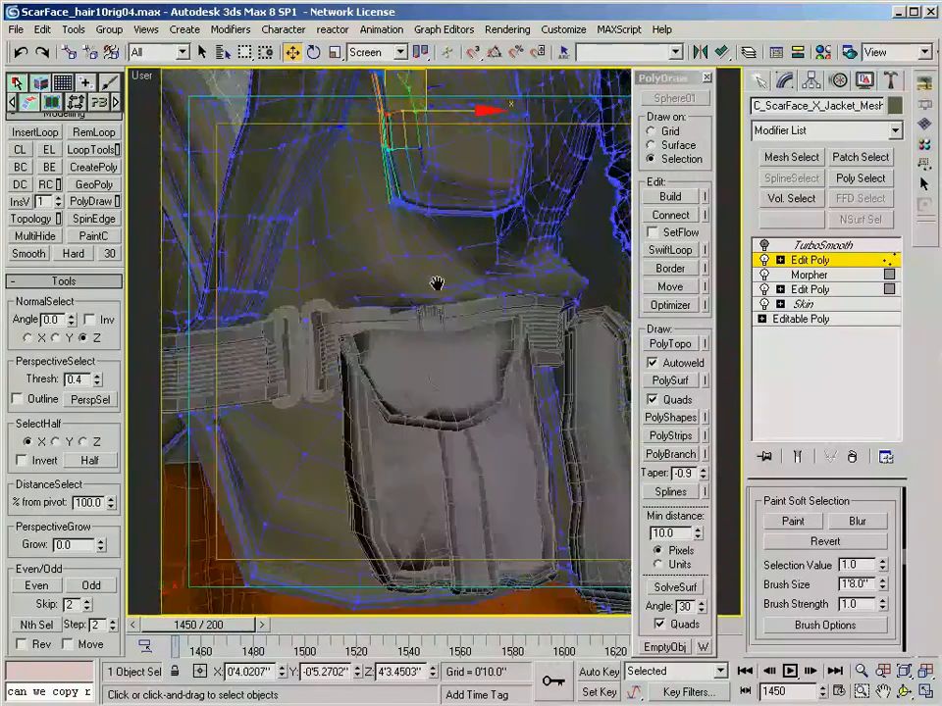
# - Examine the smoothed jacket around the chest, hem and sleeves, with and without the edge overlay
pyautogui.click(803, 262)
pyautogui.press('F4')
pyautogui.keyDown('alt'); pyautogui.moveTo(528, 287); pyautogui.dragTo(456, 363, button='middle'); pyautogui.keyUp('alt')
pyautogui.click(559, 226)
pyautogui.keyDown('alt'); pyautogui.moveTo(337, 324); pyautogui.dragTo(432, 294, button='middle'); pyautogui.keyUp('alt')
pyautogui.click(449, 250)
pyautogui.scroll(4, 493, 242)
pyautogui.moveTo(504, 88); pyautogui.dragTo(523, 369, button='middle')
pyautogui.press('F4')
pyautogui.press('F4')
pyautogui.scroll(-5, 448, 502)
pyautogui.scroll(6, 342, 353)
pyautogui.keyDown('alt'); pyautogui.moveTo(447, 502); pyautogui.dragTo(352, 388, button='middle'); pyautogui.keyUp('alt')
pyautogui.scroll(-8, 423, 434)
pyautogui.keyDown('alt'); pyautogui.moveTo(423, 435); pyautogui.dragTo(339, 425, button='middle'); pyautogui.keyUp('alt')
pyautogui.scroll(4, 399, 332)
pyautogui.scroll(5, 340, 425)
# - Set the soft selection falloff to 0'2.5668" and move the front lower rim of the rolled sleeve cuff
pyautogui.click(428, 276)
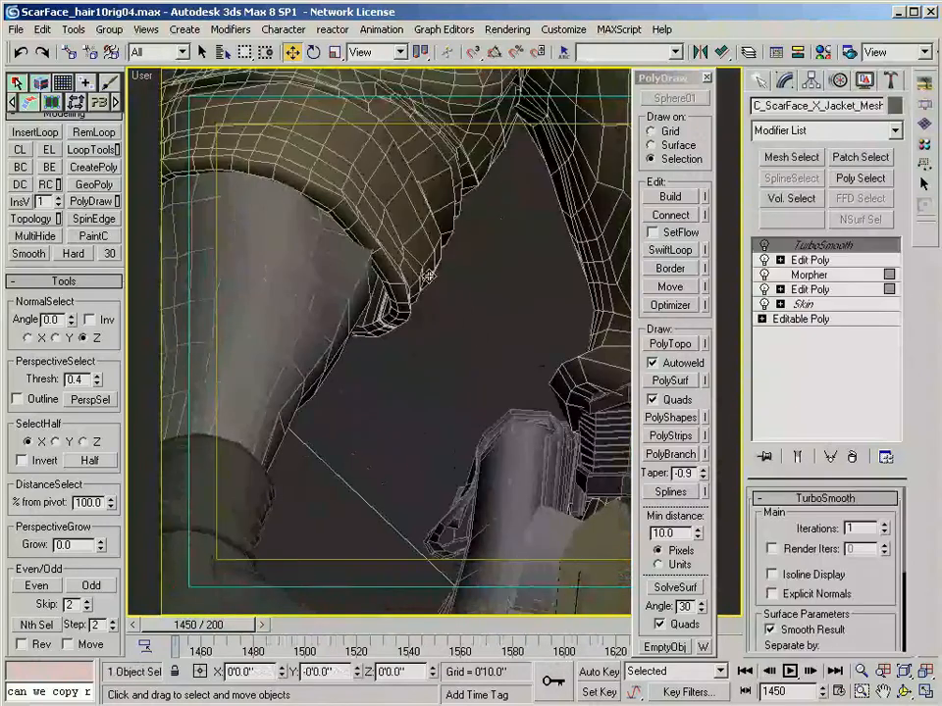
pyautogui.click(810, 262)
pyautogui.press('1')
pyautogui.click(379, 252)
pyautogui.keyDown('alt'); pyautogui.moveTo(379, 252); pyautogui.dragTo(500, 315, button='middle'); pyautogui.keyUp('alt')
pyautogui.scroll(-4, 501, 315)
pyautogui.scroll(2, 500, 315)
pyautogui.scroll(5, 790, 550)
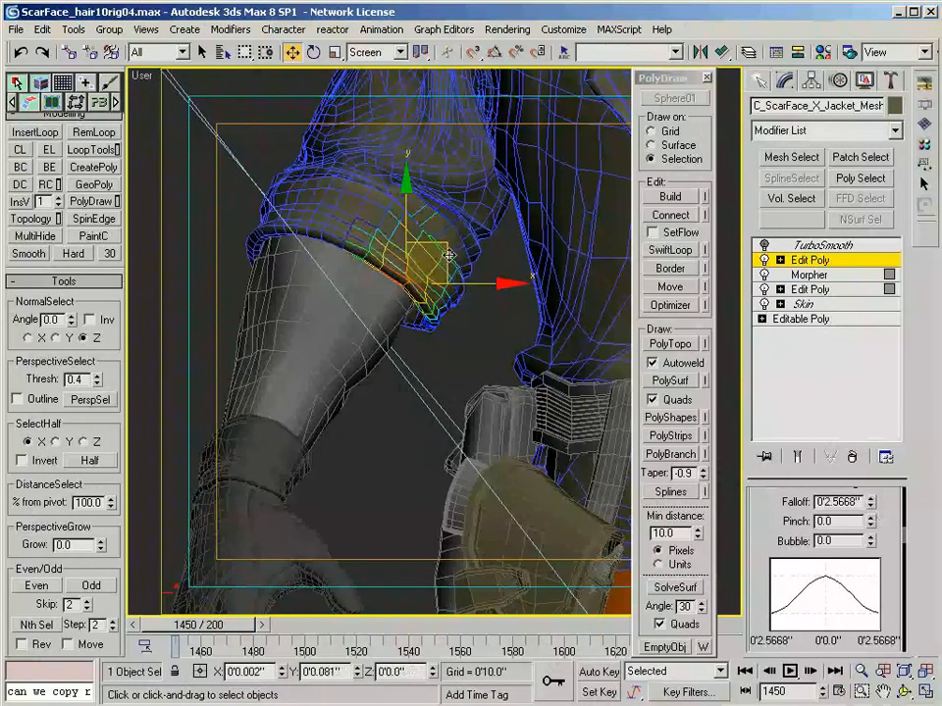
# - Move softly selected edges at the inner corner of the rolled cuff as seen from behind
pyautogui.keyDown('alt'); pyautogui.moveTo(139, 404); pyautogui.dragTo(304, 363, button='middle'); pyautogui.keyUp('alt')
pyautogui.scroll(5, 402, 357)
pyautogui.press('F4')
pyautogui.press('2')
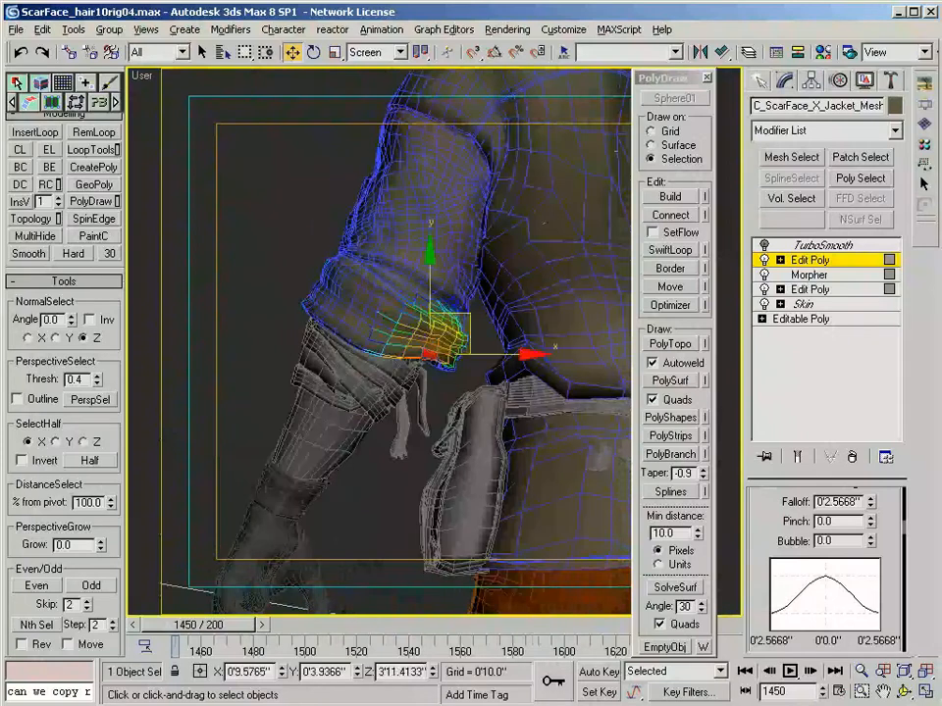
pyautogui.scroll(3, 445, 378)
pyautogui.click(446, 361)
pyautogui.click(438, 373)
pyautogui.keyDown('alt'); pyautogui.moveTo(447, 359); pyautogui.dragTo(475, 359, button='middle'); pyautogui.keyUp('alt')
pyautogui.click(438, 372)
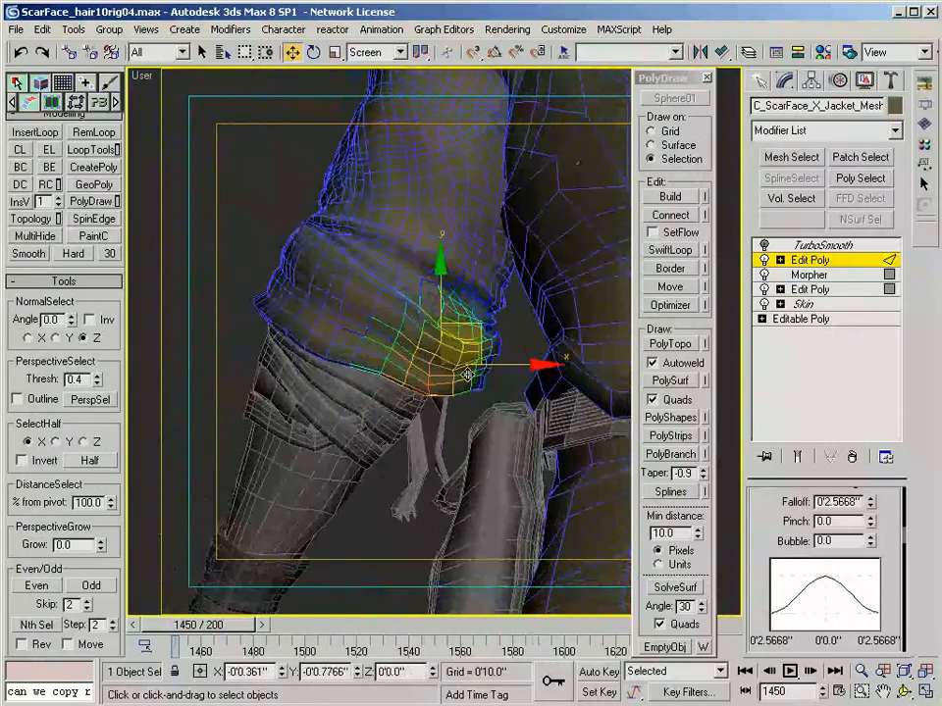
# - Move softly selected polygons at the outer fold of the rolled cuff and leave polygon editing
pyautogui.keyDown('alt'); pyautogui.moveTo(393, 377); pyautogui.dragTo(336, 257, button='middle'); pyautogui.keyUp('alt')
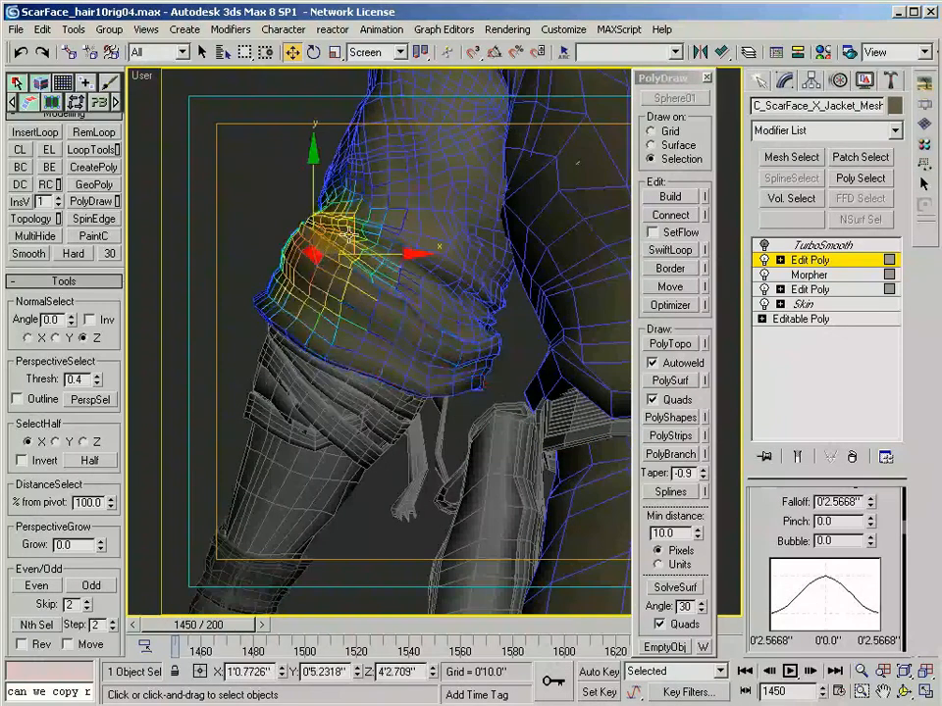
pyautogui.scroll(-4, 374, 320)
pyautogui.keyDown('alt'); pyautogui.moveTo(374, 320); pyautogui.dragTo(431, 316, button='middle'); pyautogui.keyUp('alt')
pyautogui.click(812, 263)
pyautogui.press('F4')
pyautogui.scroll(-5, 404, 367)
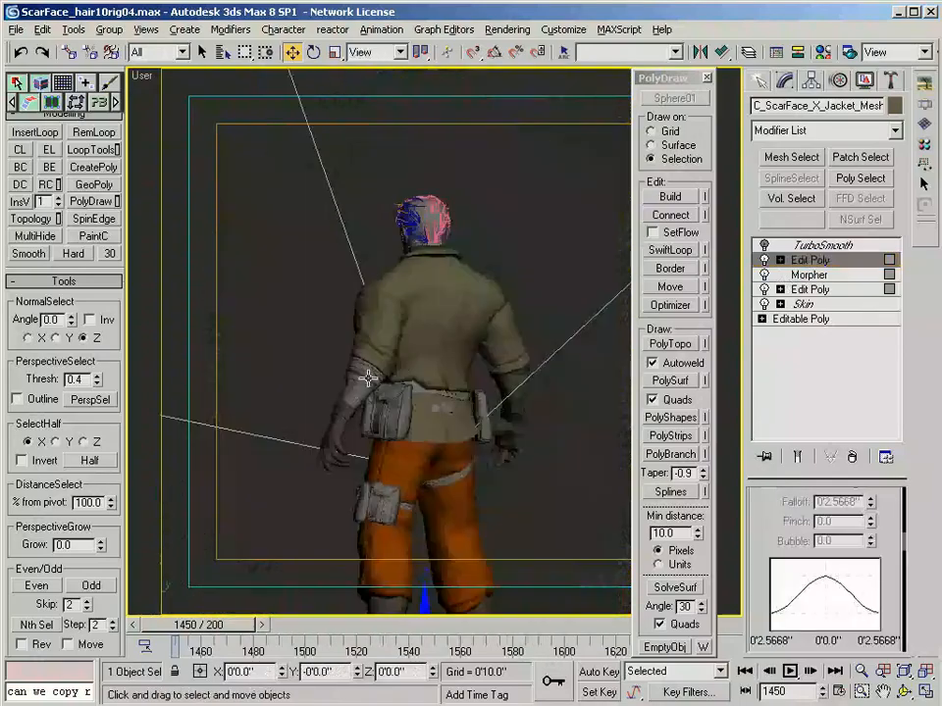
pyautogui.keyDown('alt'); pyautogui.moveTo(403, 368); pyautogui.dragTo(432, 371, button='middle'); pyautogui.keyUp('alt')
# - Inspect the jacket's hem below the belt from behind and around to the front
pyautogui.scroll(4, 432, 371)
pyautogui.press('F4')
pyautogui.press('4')
pyautogui.click(442, 500)
pyautogui.keyDown('alt'); pyautogui.moveTo(442, 500); pyautogui.dragTo(416, 481, button='middle'); pyautogui.keyUp('alt')
pyautogui.moveTo(481, 564); pyautogui.dragTo(465, 444, button='middle')
pyautogui.keyDown('alt'); pyautogui.moveTo(609, 445); pyautogui.dragTo(473, 452, button='middle'); pyautogui.keyUp('alt')
pyautogui.scroll(3, 472, 452)
pyautogui.moveTo(456, 404); pyautogui.dragTo(412, 496, button='middle')
pyautogui.click(824, 261)
# - Move the vertex at the lower corner of the front jacket flap below the belt without soft selection
pyautogui.keyDown('alt'); pyautogui.moveTo(476, 428); pyautogui.dragTo(446, 409, button='middle'); pyautogui.keyUp('alt')
pyautogui.scroll(-3, 450, 396)
pyautogui.scroll(5, 451, 395)
pyautogui.press('1')
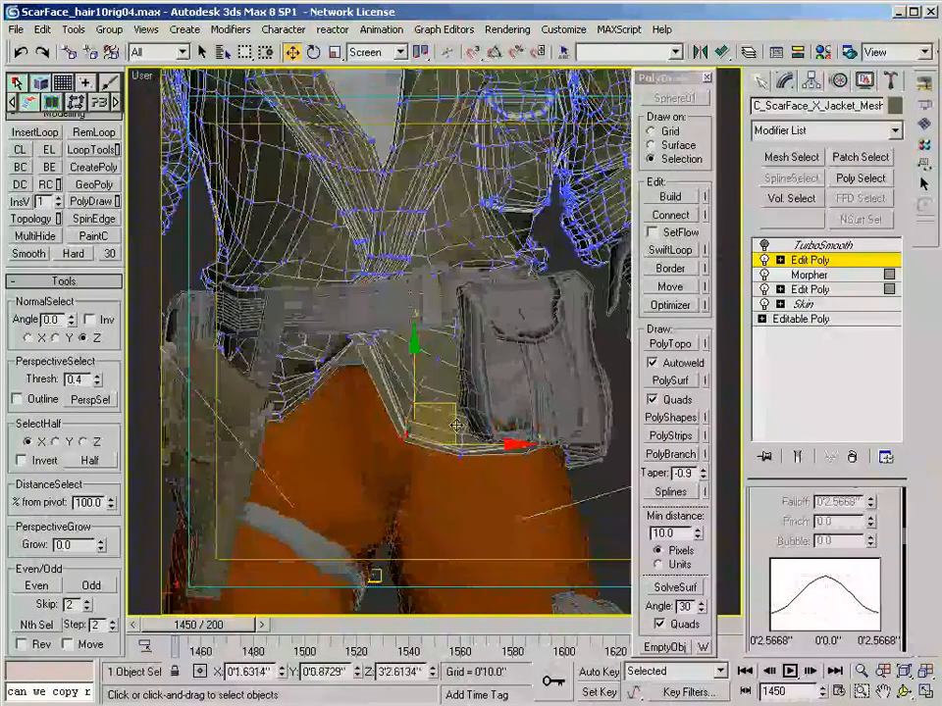
# - Move the edge at the top of the front flap opening downward, just beneath the belt
pyautogui.press('2')
pyautogui.click(363, 344)
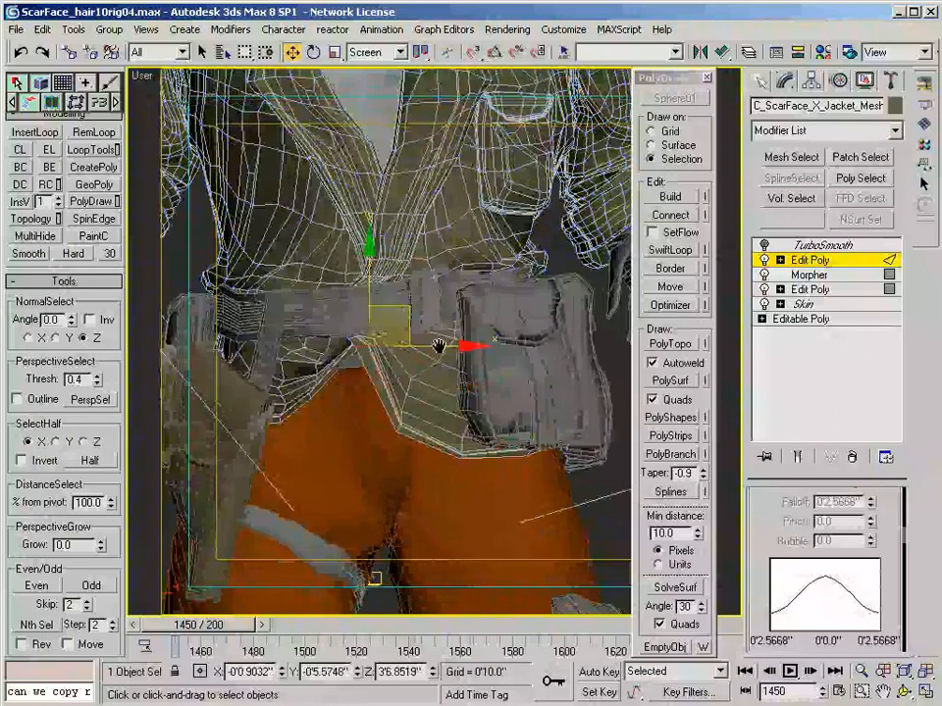
pyautogui.scroll(6, 443, 320)
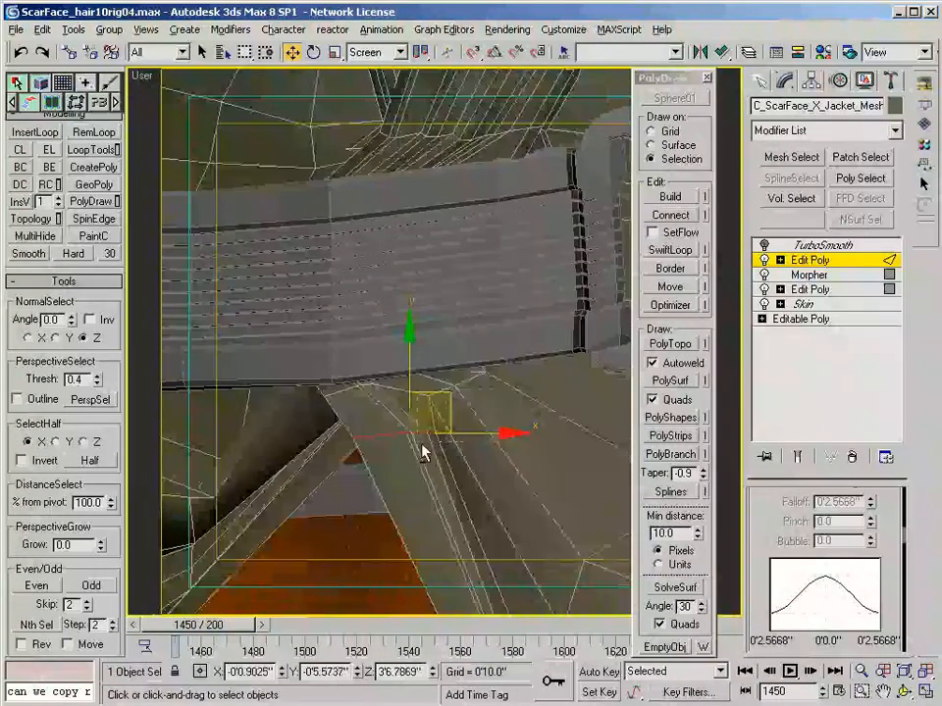
pyautogui.moveTo(436, 431); pyautogui.dragTo(418, 469)
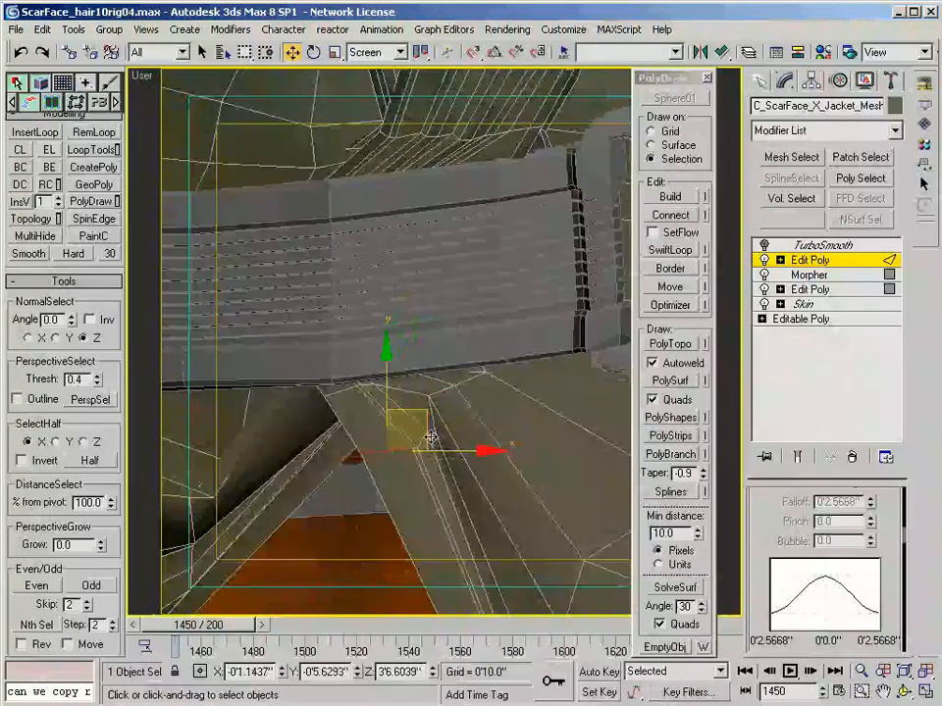
pyautogui.keyDown('alt'); pyautogui.moveTo(416, 469); pyautogui.dragTo(500, 523, button='middle'); pyautogui.keyUp('alt')
# - Move the group of vertices running up from the front flap's lower corner toward the pouch
pyautogui.press('1')
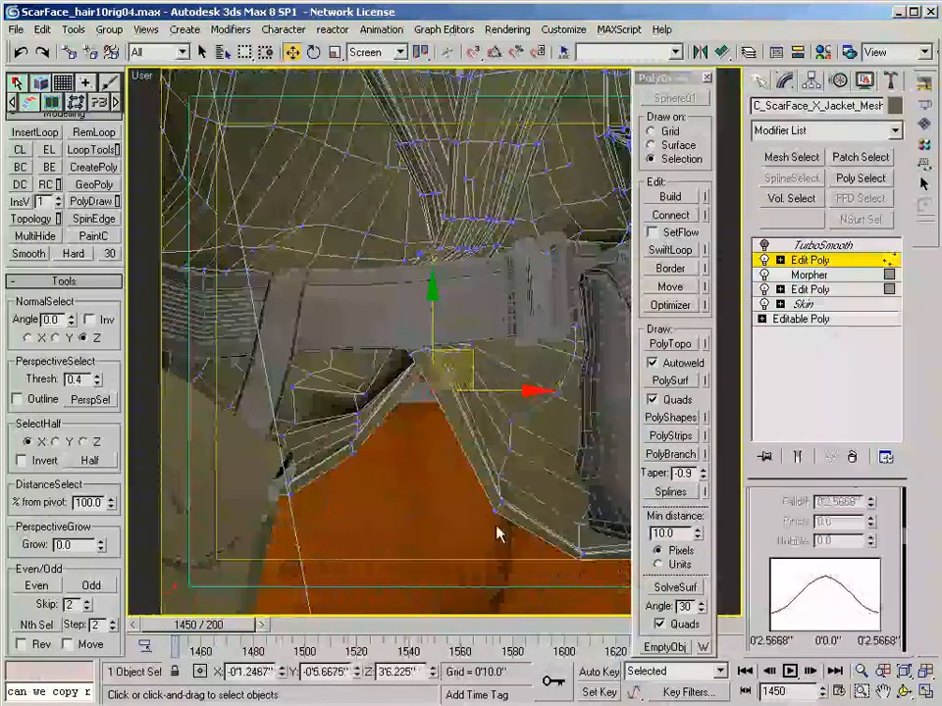
pyautogui.keyDown('alt'); pyautogui.moveTo(527, 420); pyautogui.dragTo(382, 488, button='middle'); pyautogui.keyUp('alt')
pyautogui.keyDown('alt'); pyautogui.moveTo(429, 398); pyautogui.dragTo(421, 419, button='middle'); pyautogui.keyUp('alt')
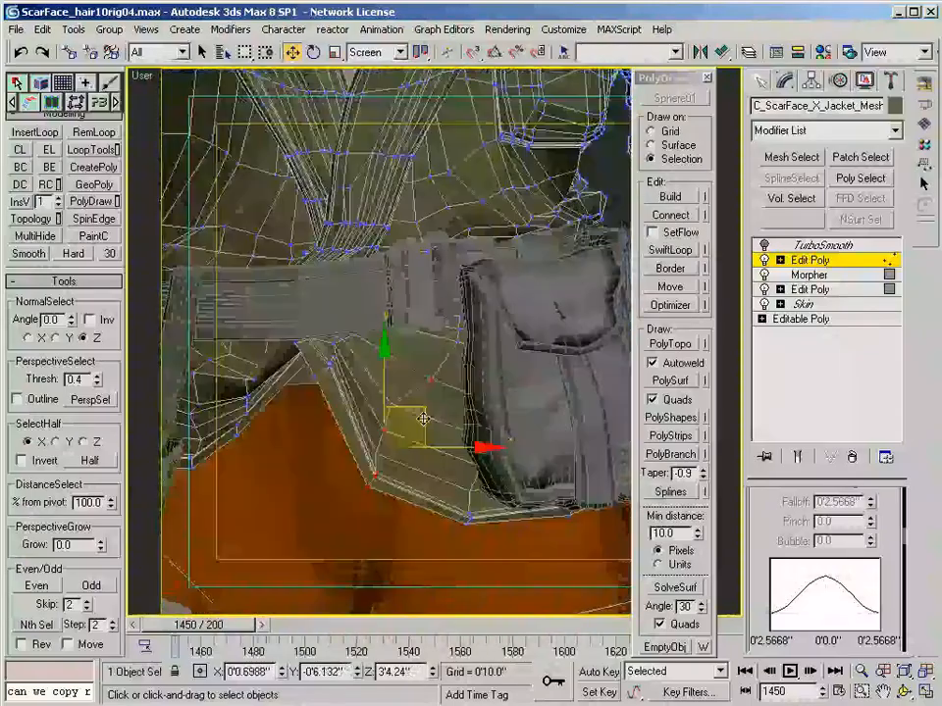
pyautogui.moveTo(468, 523); pyautogui.dragTo(383, 462, button='middle')
# - Select the hem vertices beside and behind the belt pouch in wireframe and reposition them
pyautogui.press('F3')
pyautogui.keyDown('ctrl'); pyautogui.moveTo(332, 512); pyautogui.dragTo(437, 342); pyautogui.keyUp('ctrl')
pyautogui.keyDown('alt'); pyautogui.moveTo(437, 373); pyautogui.dragTo(365, 379, button='middle'); pyautogui.keyUp('alt')
pyautogui.keyDown('ctrl'); pyautogui.moveTo(389, 233); pyautogui.dragTo(611, 510); pyautogui.keyUp('ctrl')
pyautogui.scroll(-2, 589, 495)
pyautogui.moveTo(549, 471)
pyautogui.keyDown('alt'); pyautogui.mouseDown(button='middle')
pyautogui.moveTo(500, 442)
pyautogui.moveTo(351, 388)
pyautogui.mouseUp(button='middle'); pyautogui.keyUp('alt')
pyautogui.press('F3')
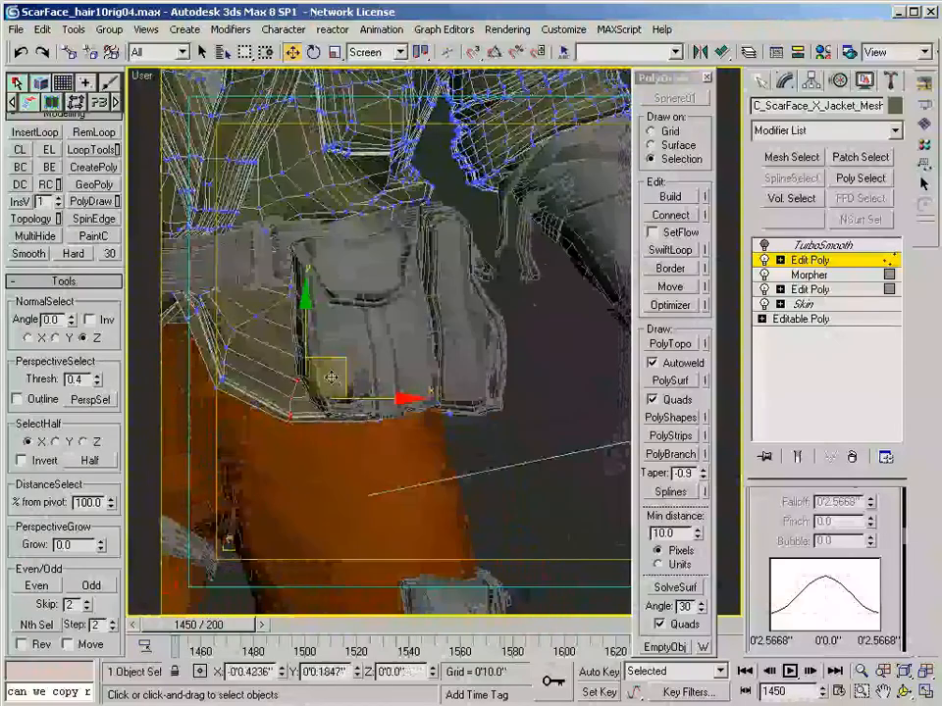
# - Turn soft selection back on, move the hem vertices beside the pouch slightly, and leave vertex editing
pyautogui.keyDown('alt'); pyautogui.moveTo(427, 424); pyautogui.dragTo(329, 373, button='middle'); pyautogui.keyUp('alt')
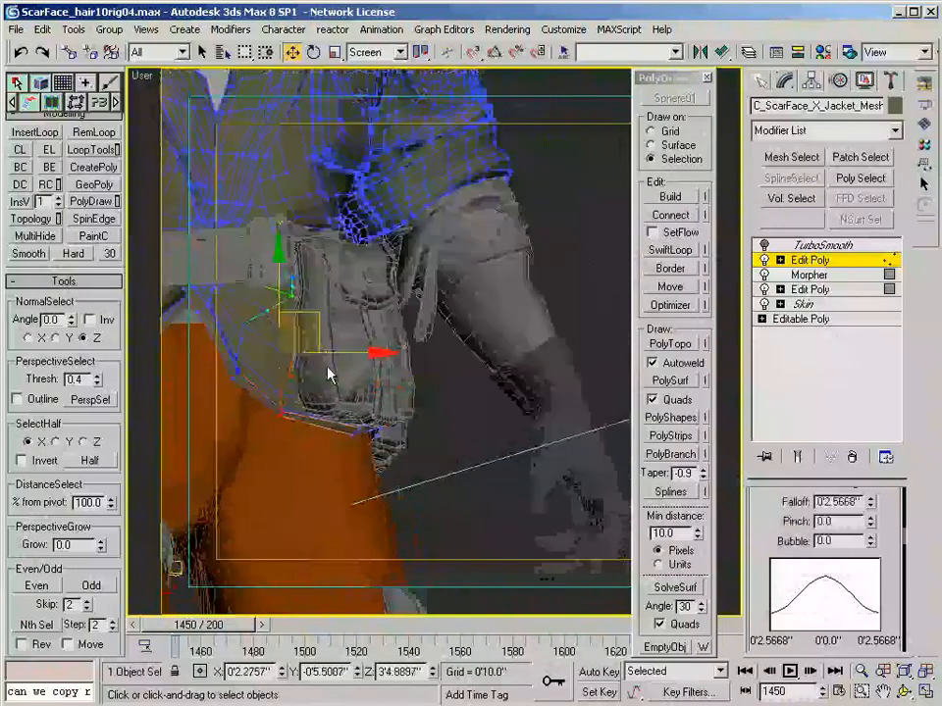
pyautogui.moveTo(286, 293); pyautogui.dragTo(287, 286)
pyautogui.keyDown('alt'); pyautogui.moveTo(334, 324); pyautogui.dragTo(271, 343, button='middle'); pyautogui.keyUp('alt')
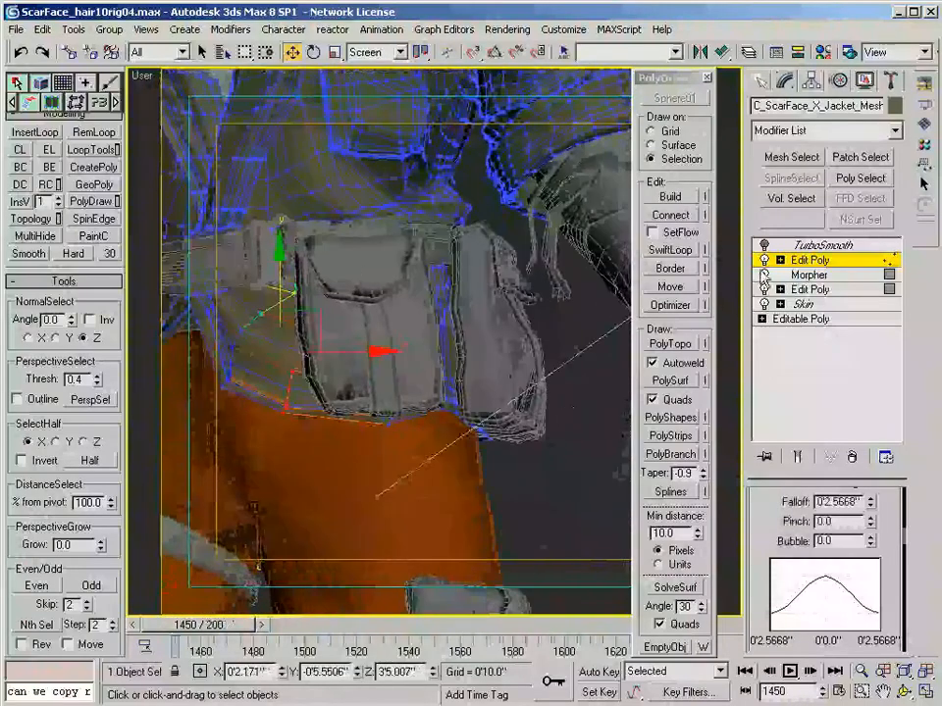
pyautogui.click(792, 260)
# - Deselect the jacket and view the whole character through Camera01
pyautogui.scroll(-5, 528, 245)
pyautogui.click(529, 245)
pyautogui.press('c')
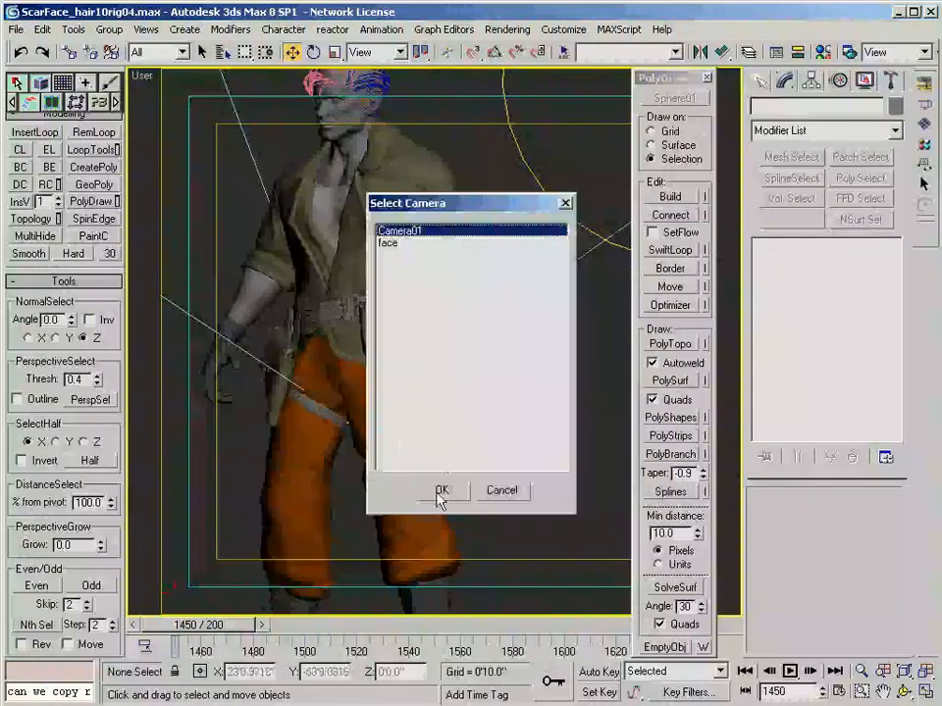
pyautogui.click(441, 489)
pyautogui.scroll(3, 450, 260)
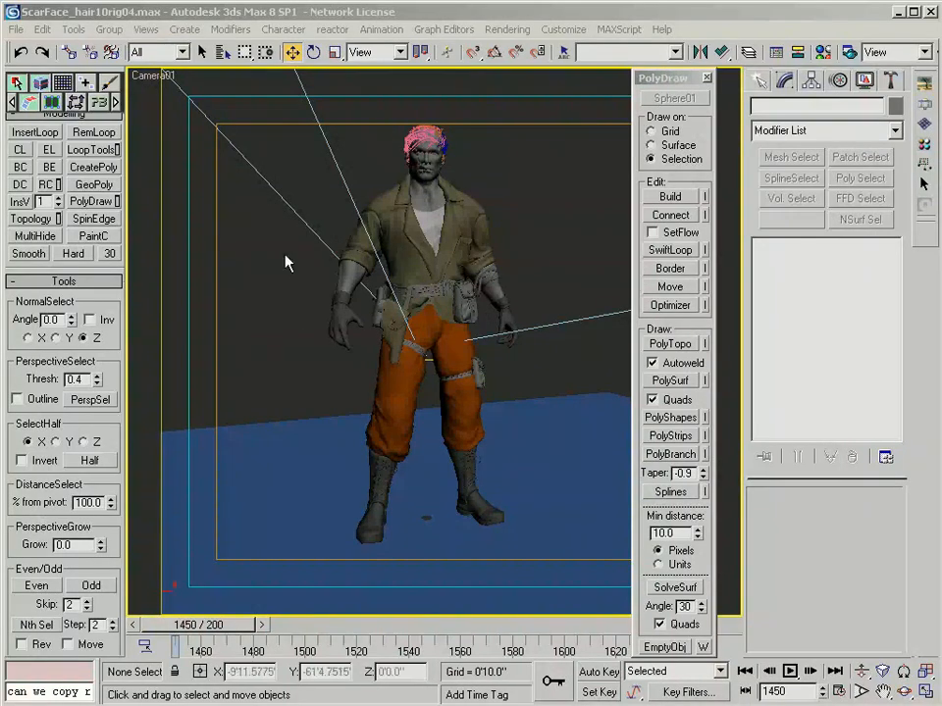
# - View the character from behind and select the jacket
pyautogui.click(446, 13)
pyautogui.press('f')
pyautogui.scroll(5, 446, 412)
pyautogui.click(407, 202)
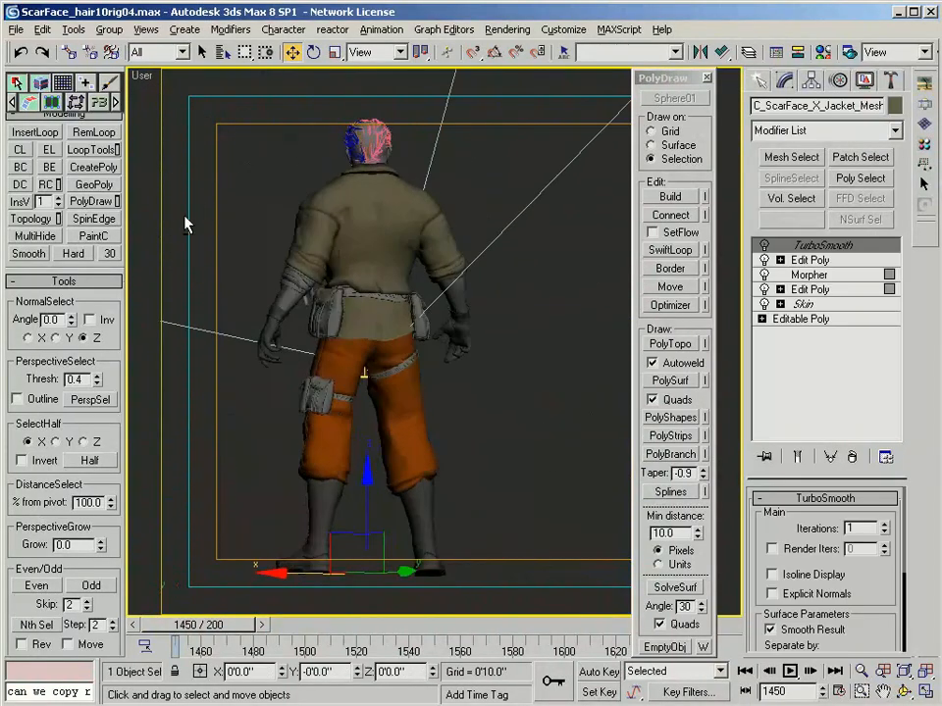